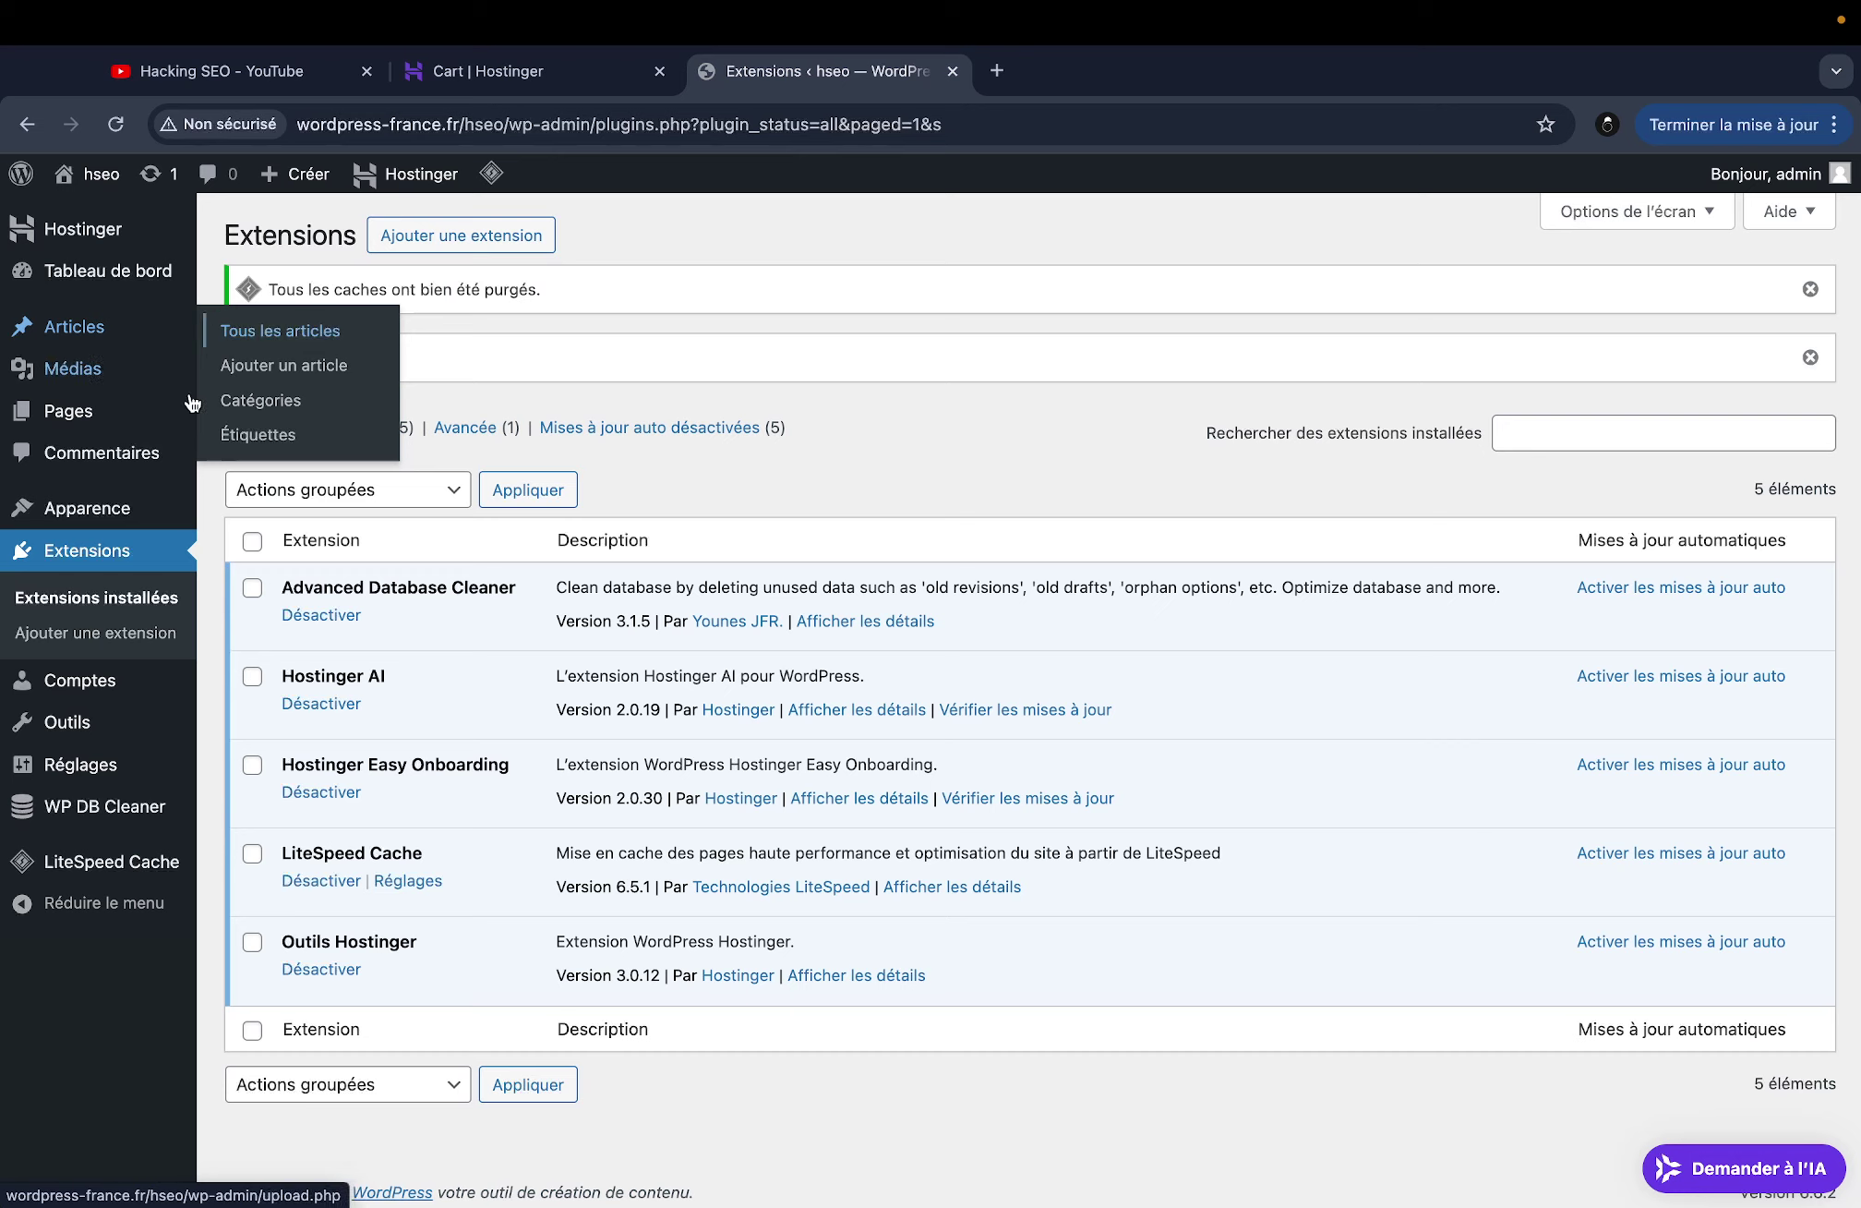
Open WP DB Cleaner and review the elements listed for general clean-up
mouse_move(101, 773)
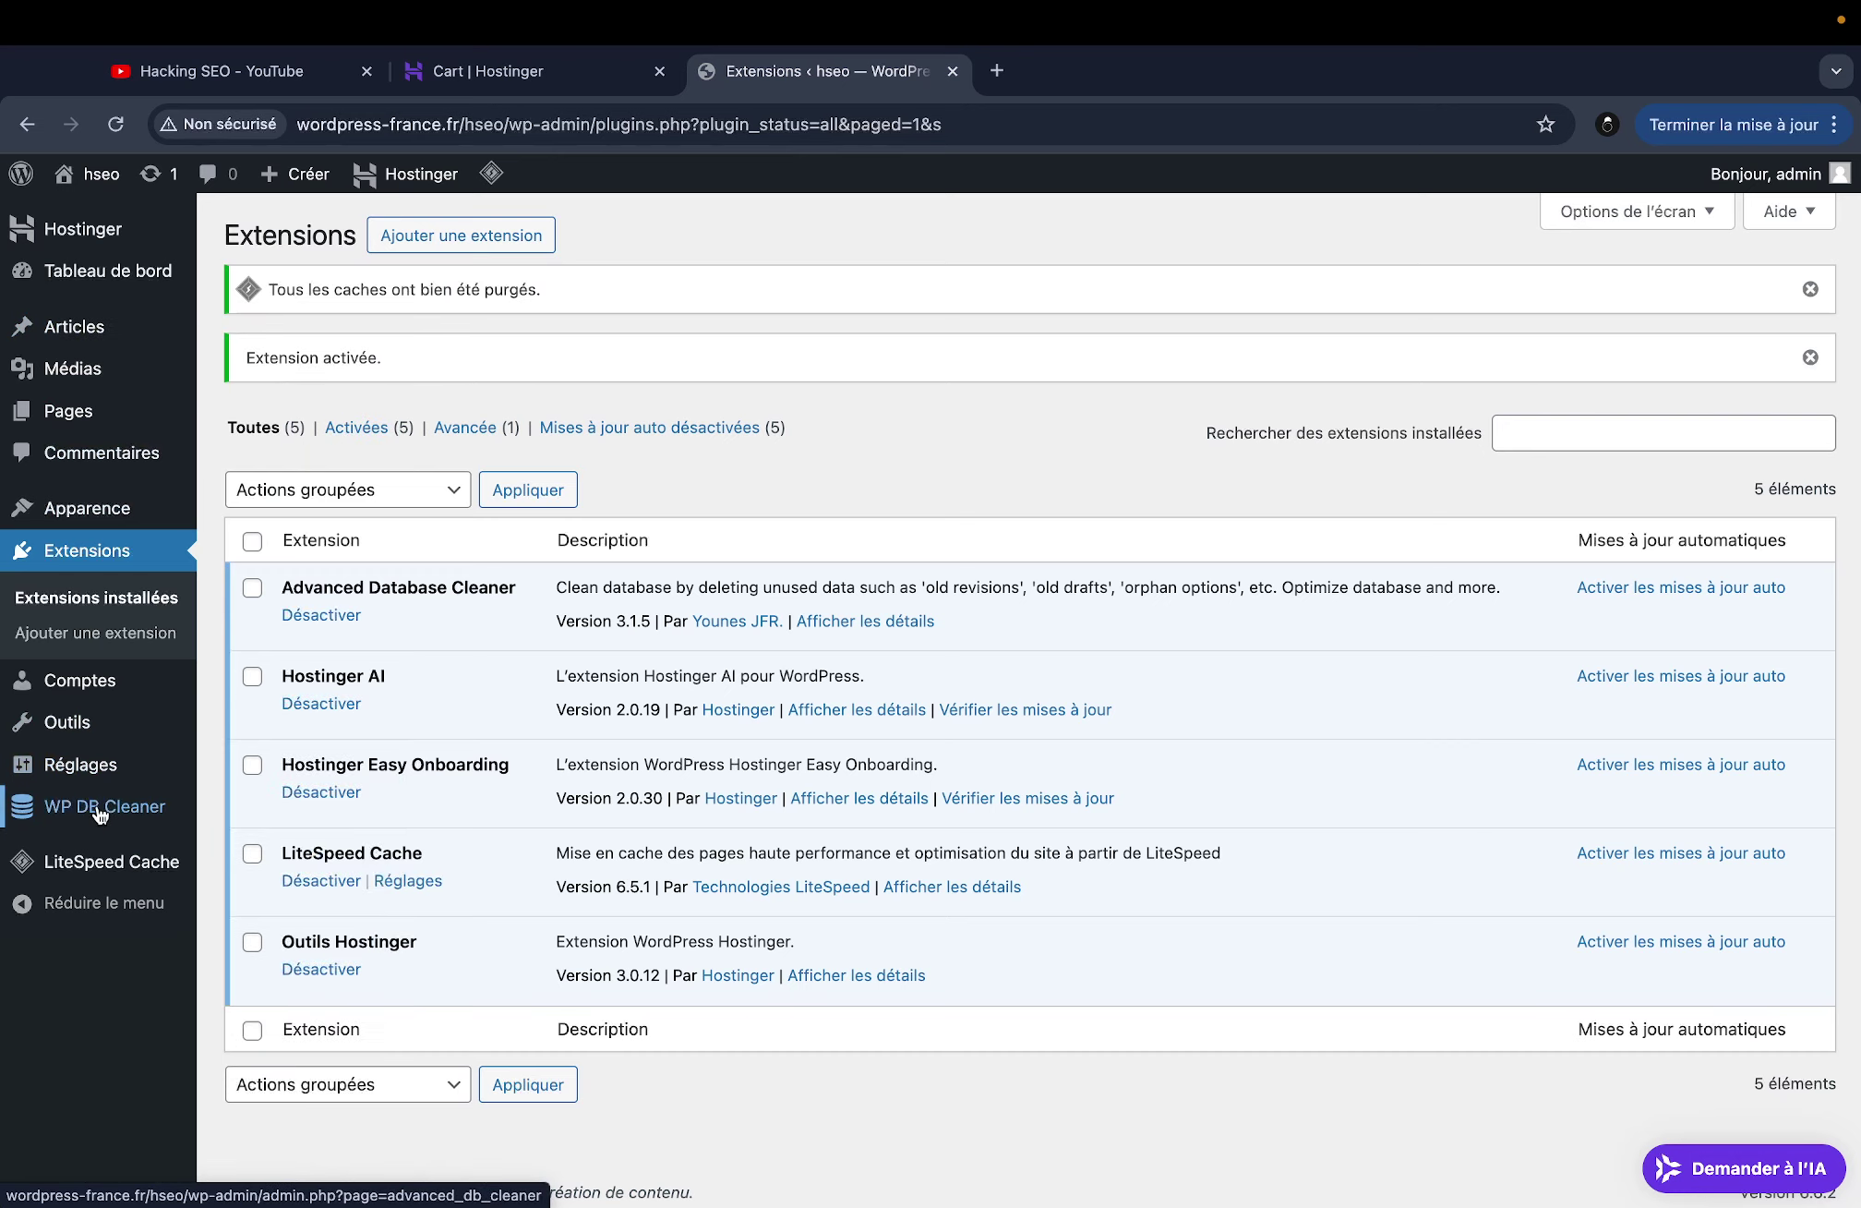
click(97, 807)
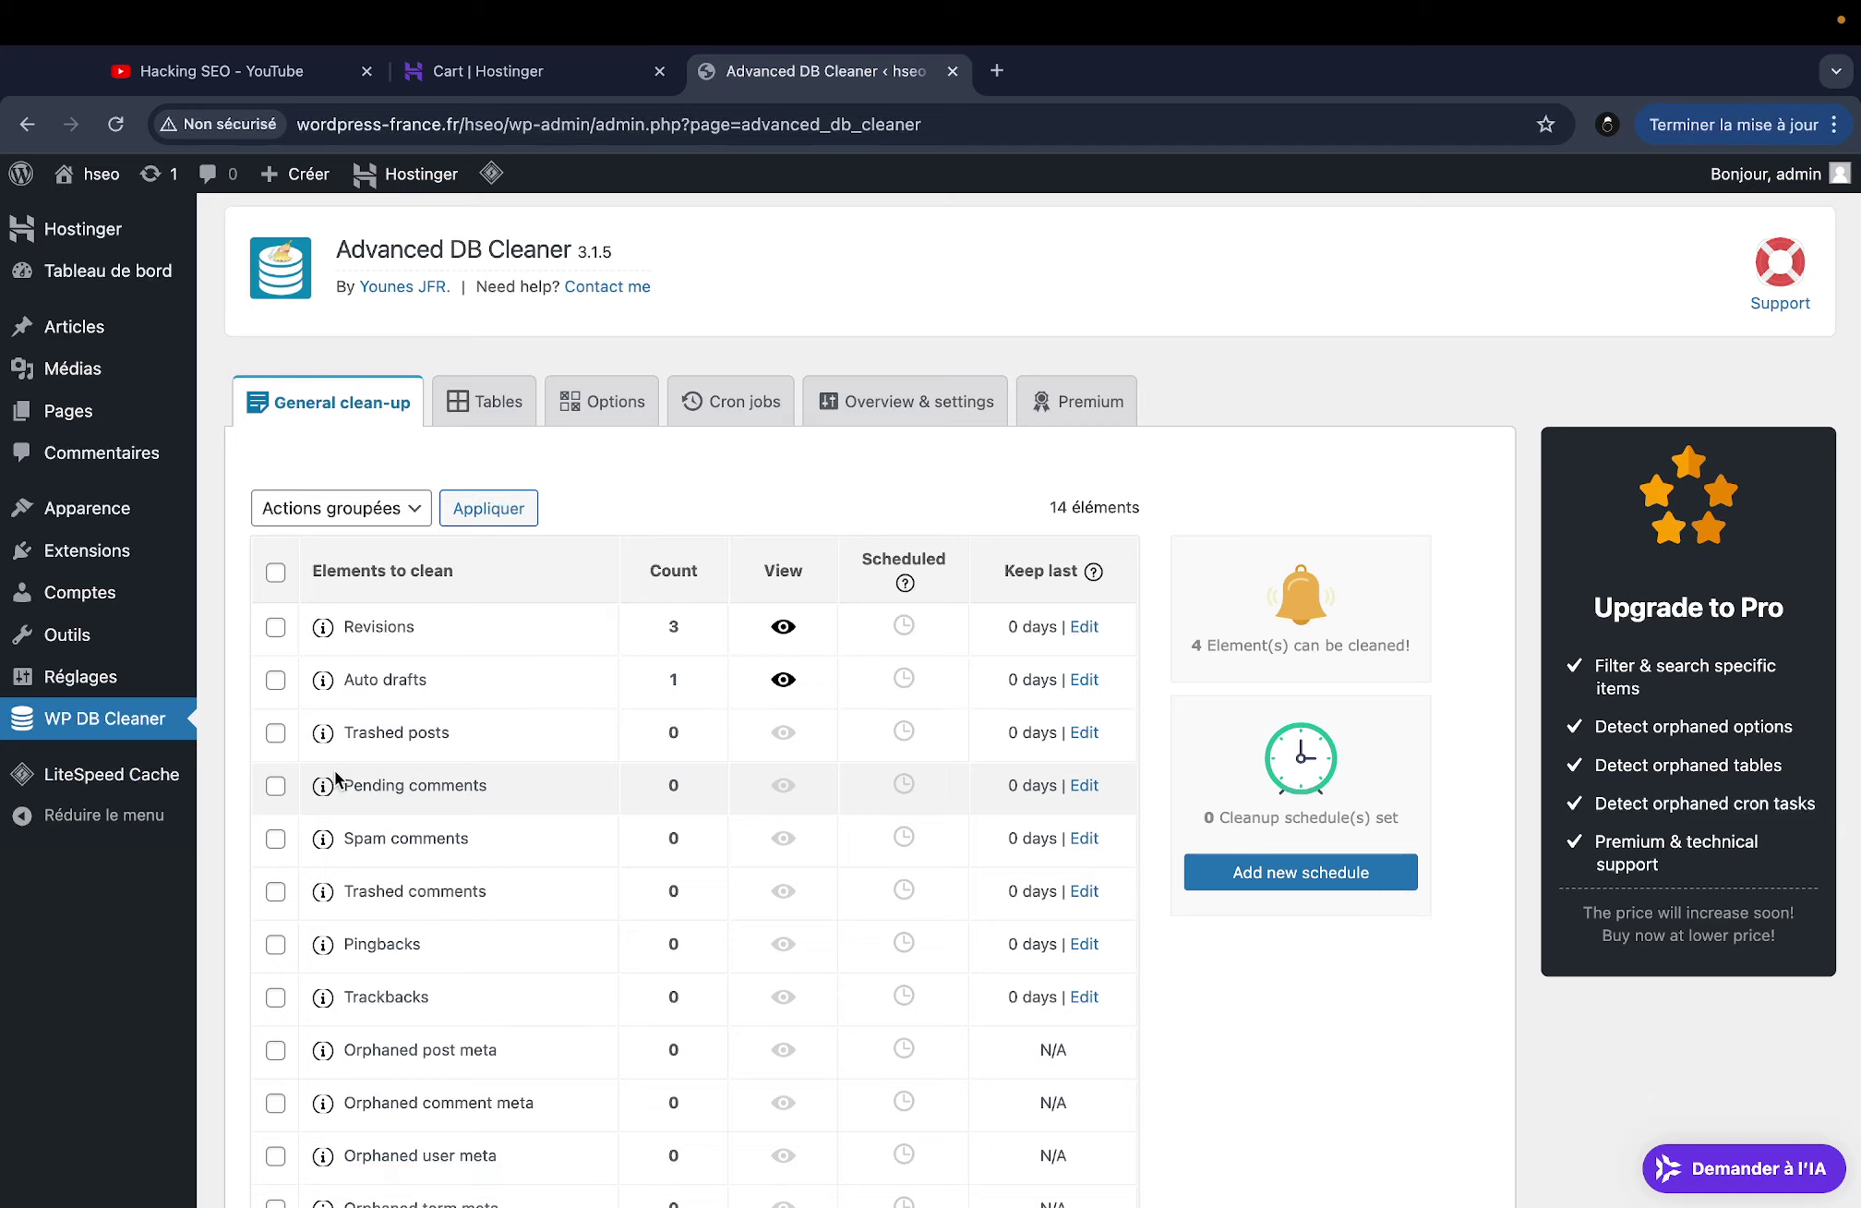
scroll(328, 780, down, 2)
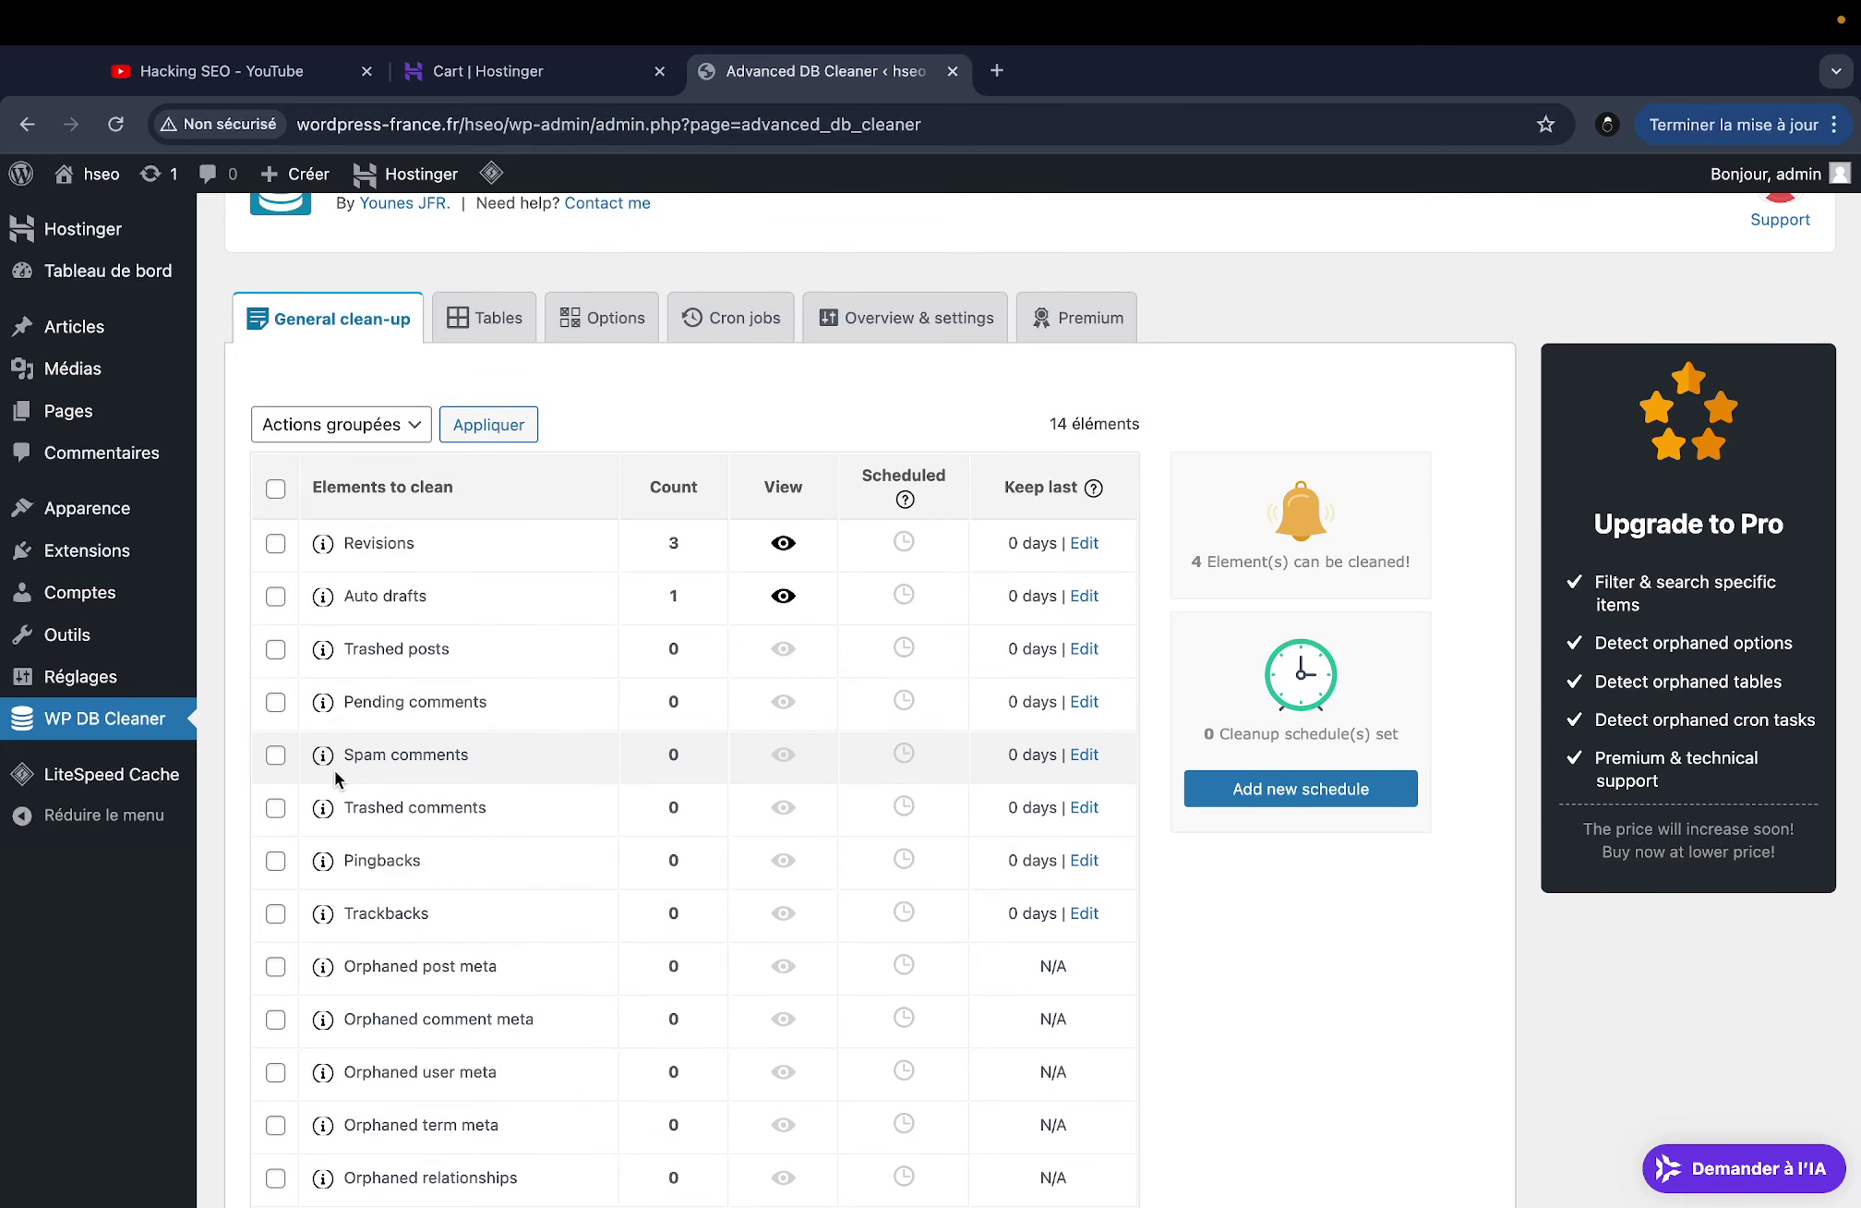
drag(335, 769, 334, 727)
click(421, 570)
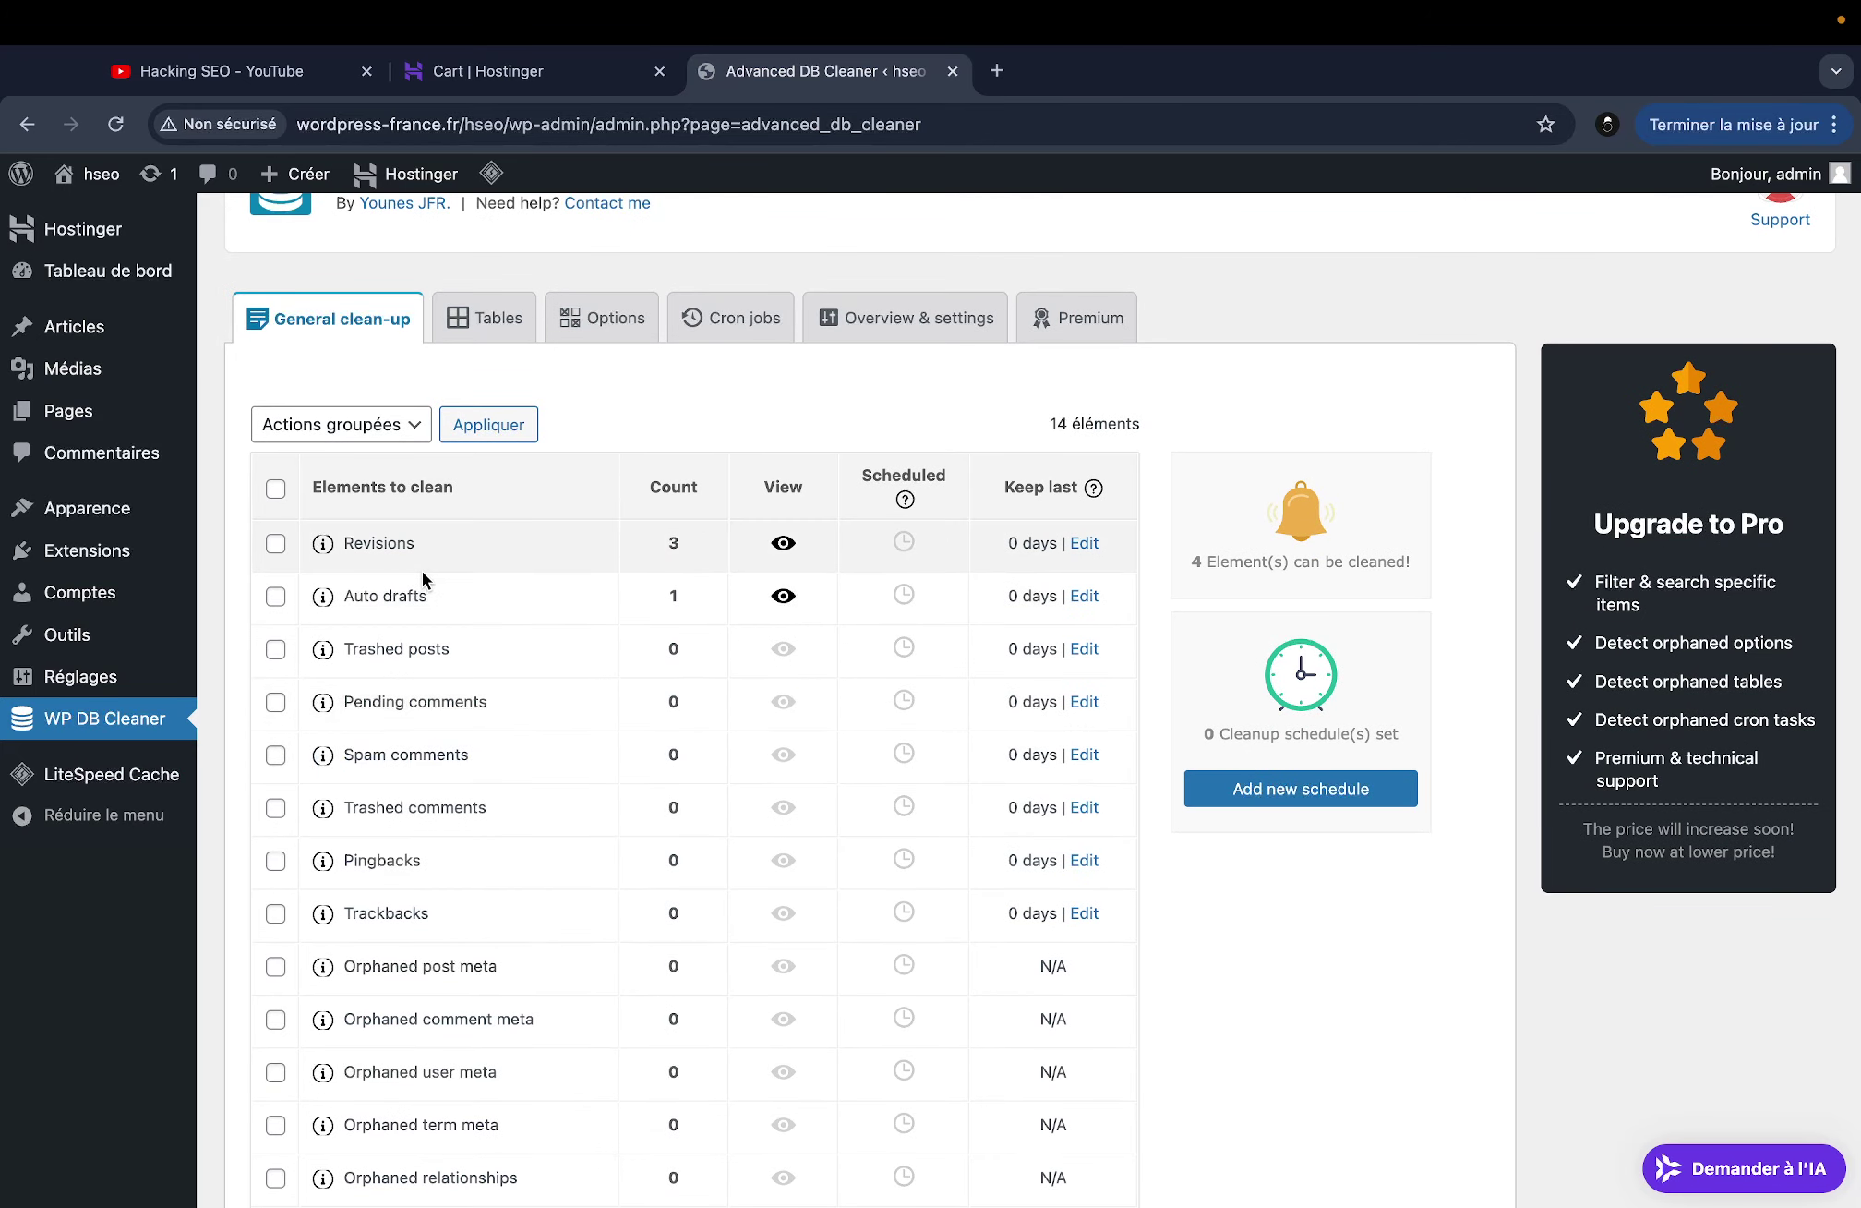
scroll(447, 830, down, 4)
scroll(447, 830, up, 6)
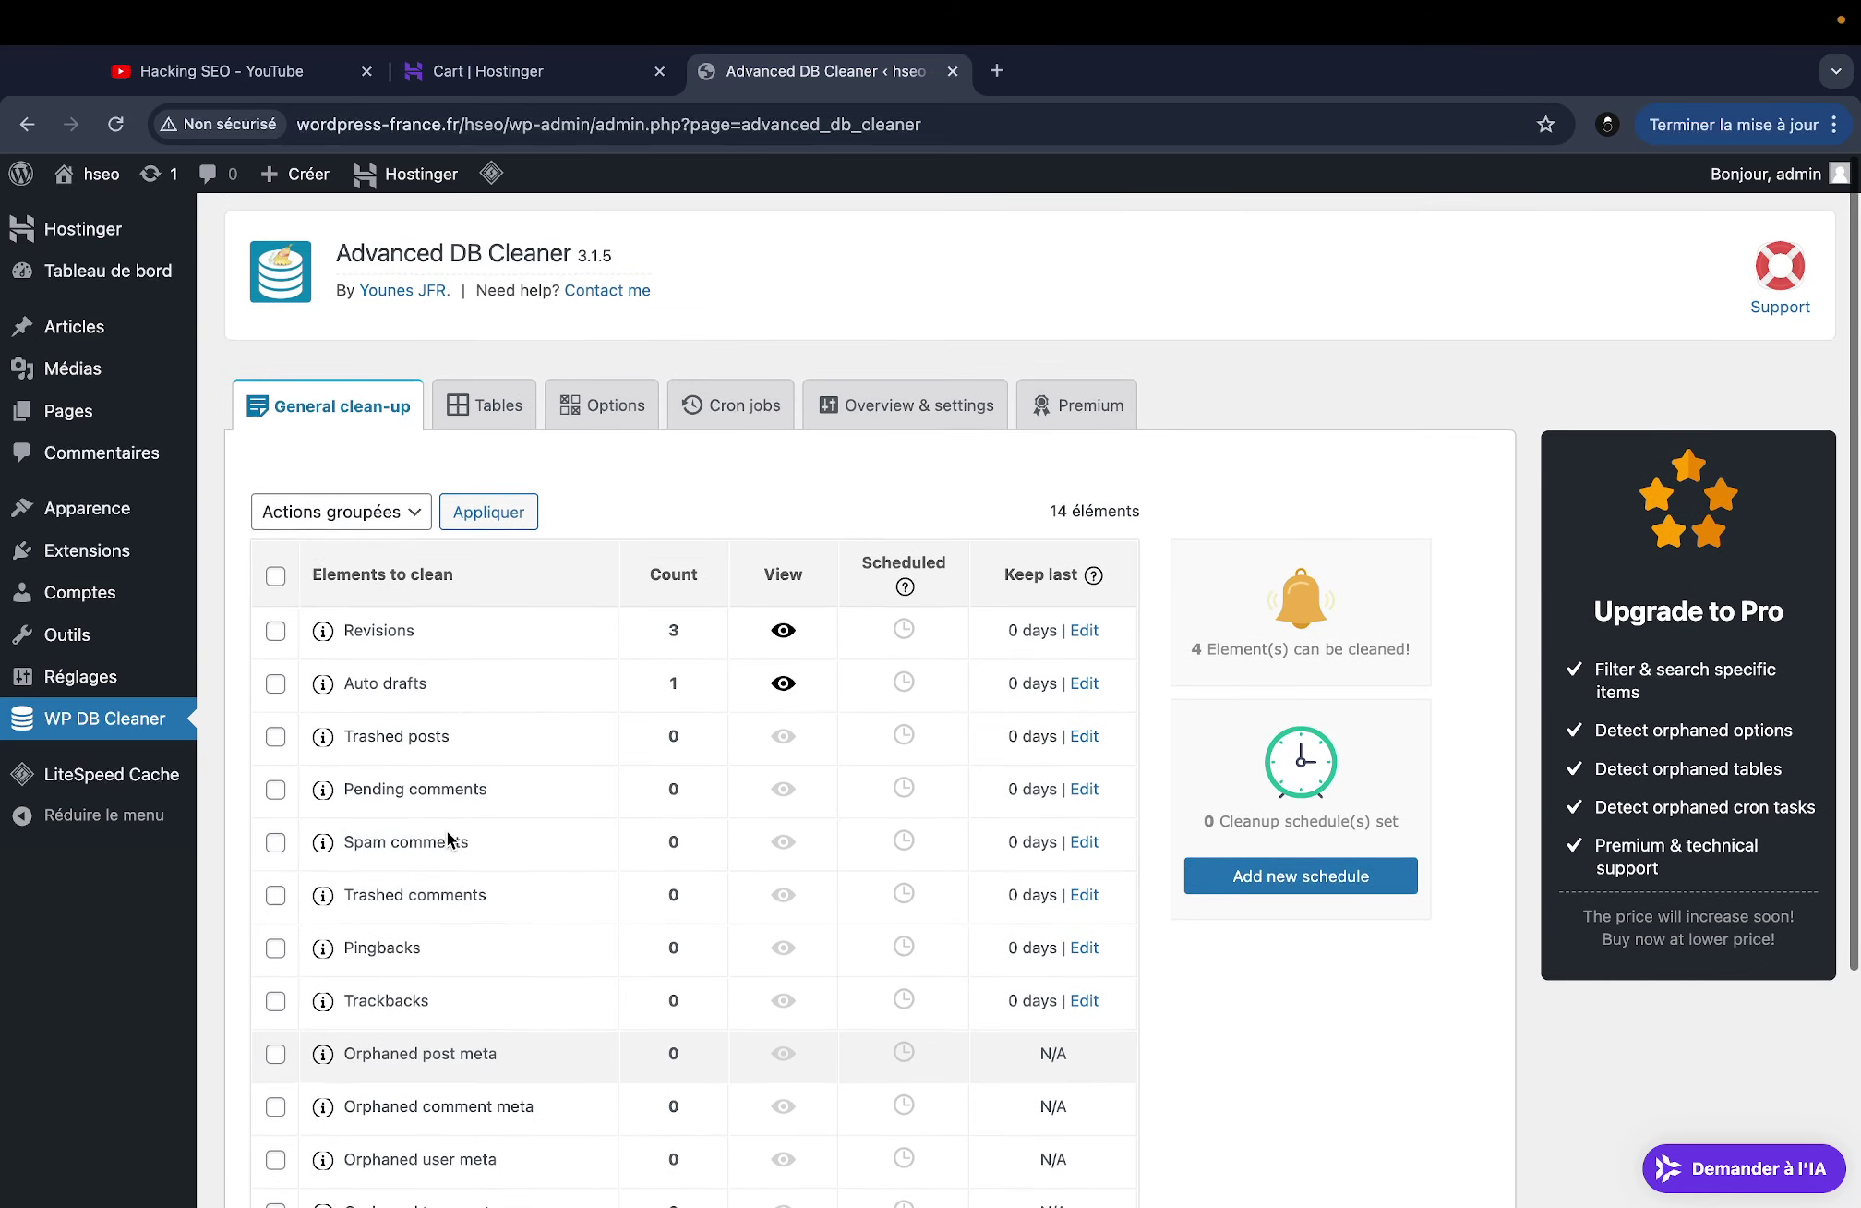
scroll(447, 830, down, 4)
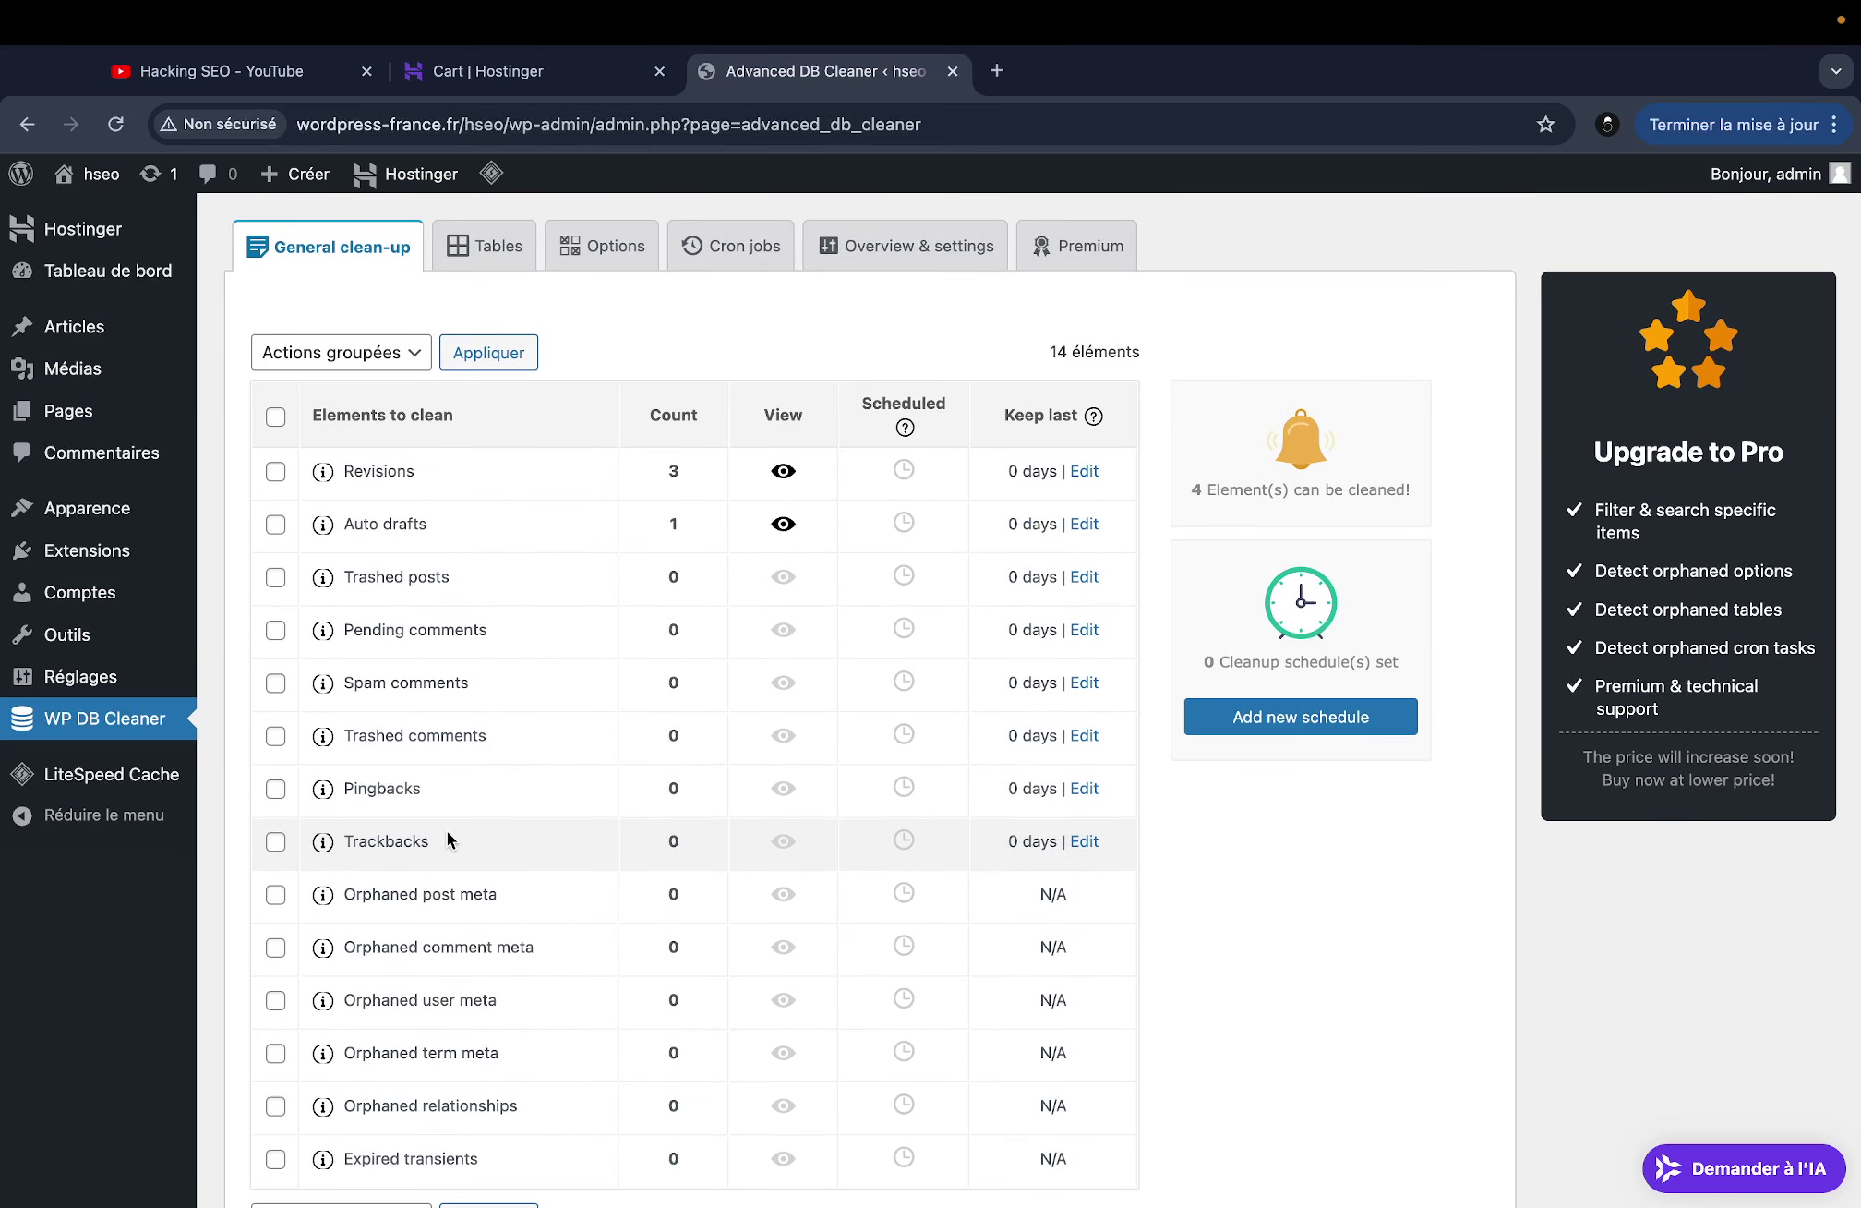
scroll(448, 837, down, 3)
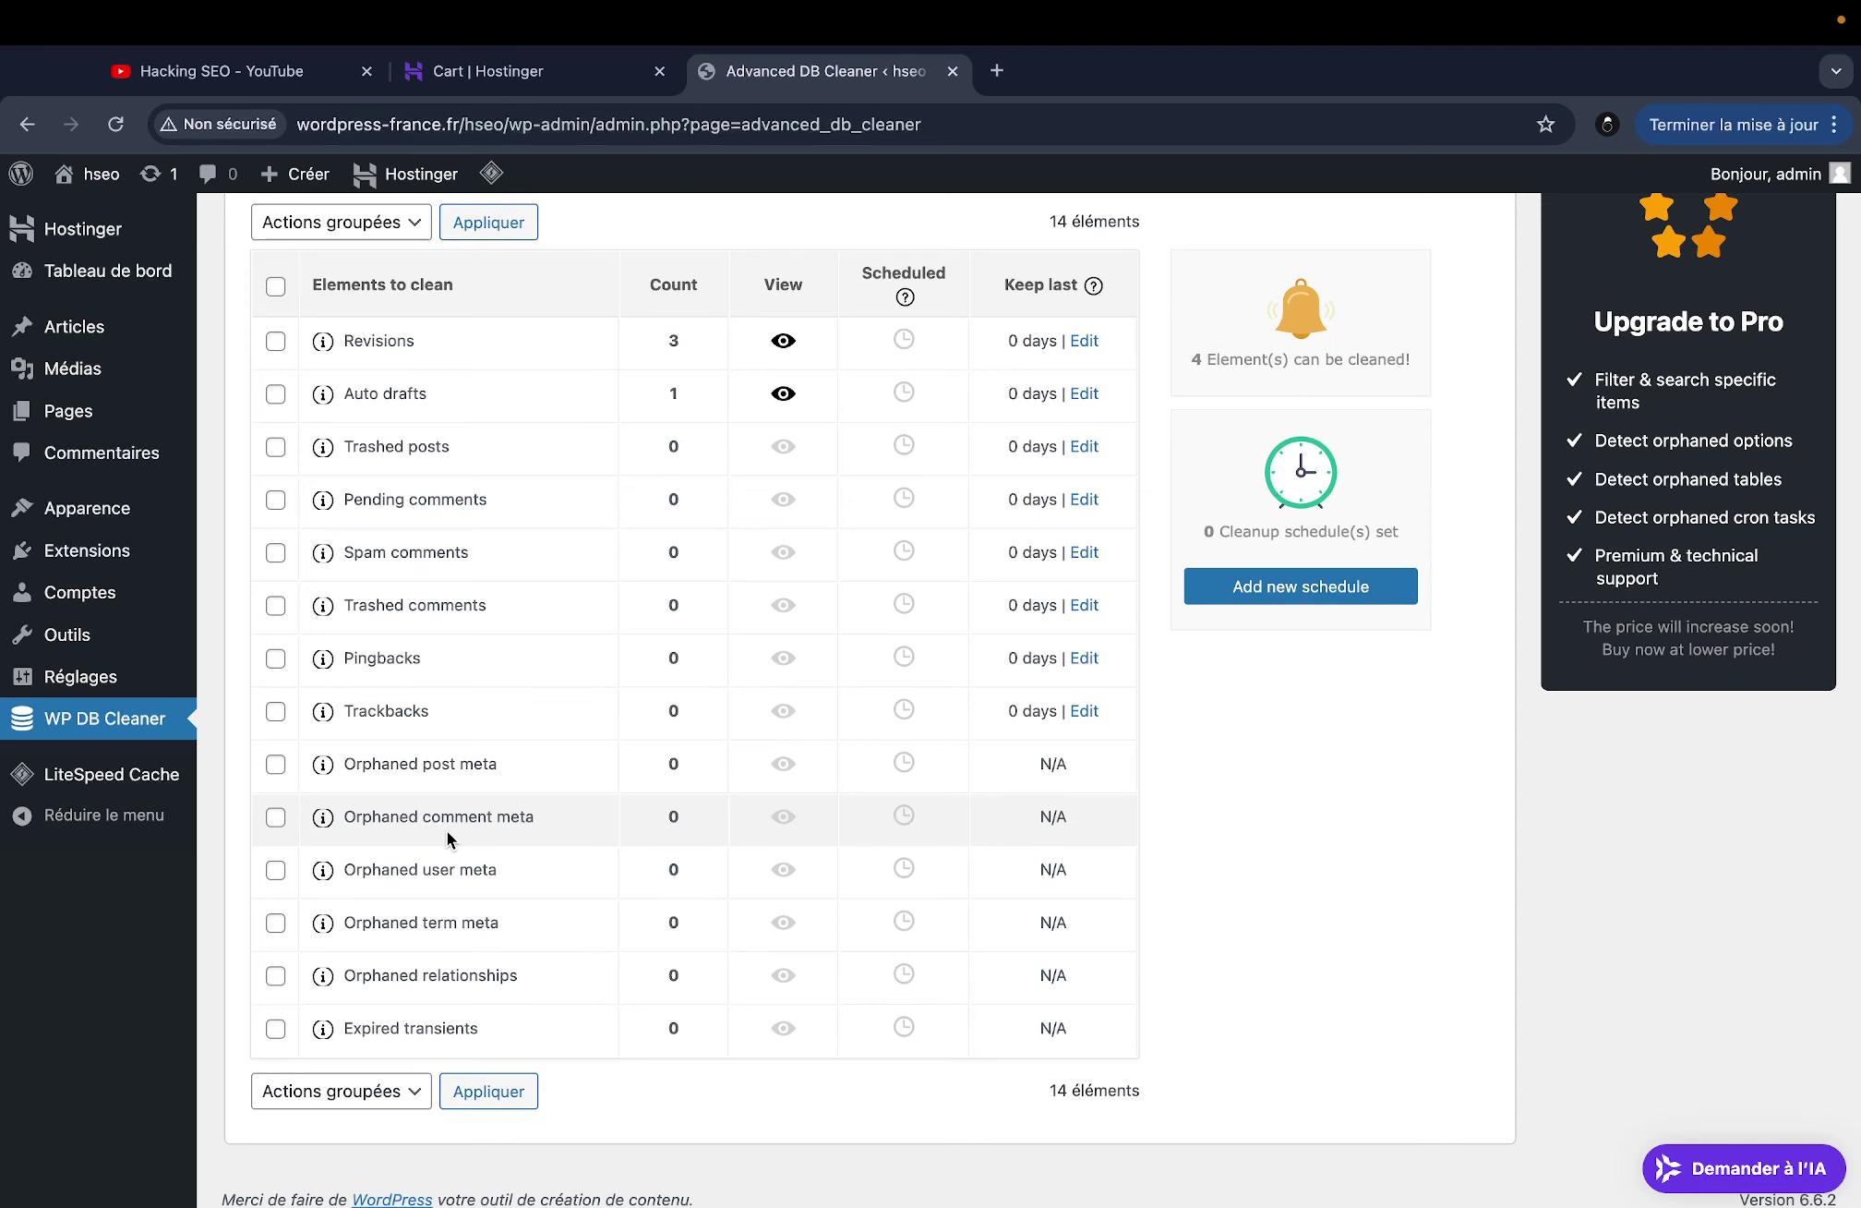
scroll(506, 812, up, 2)
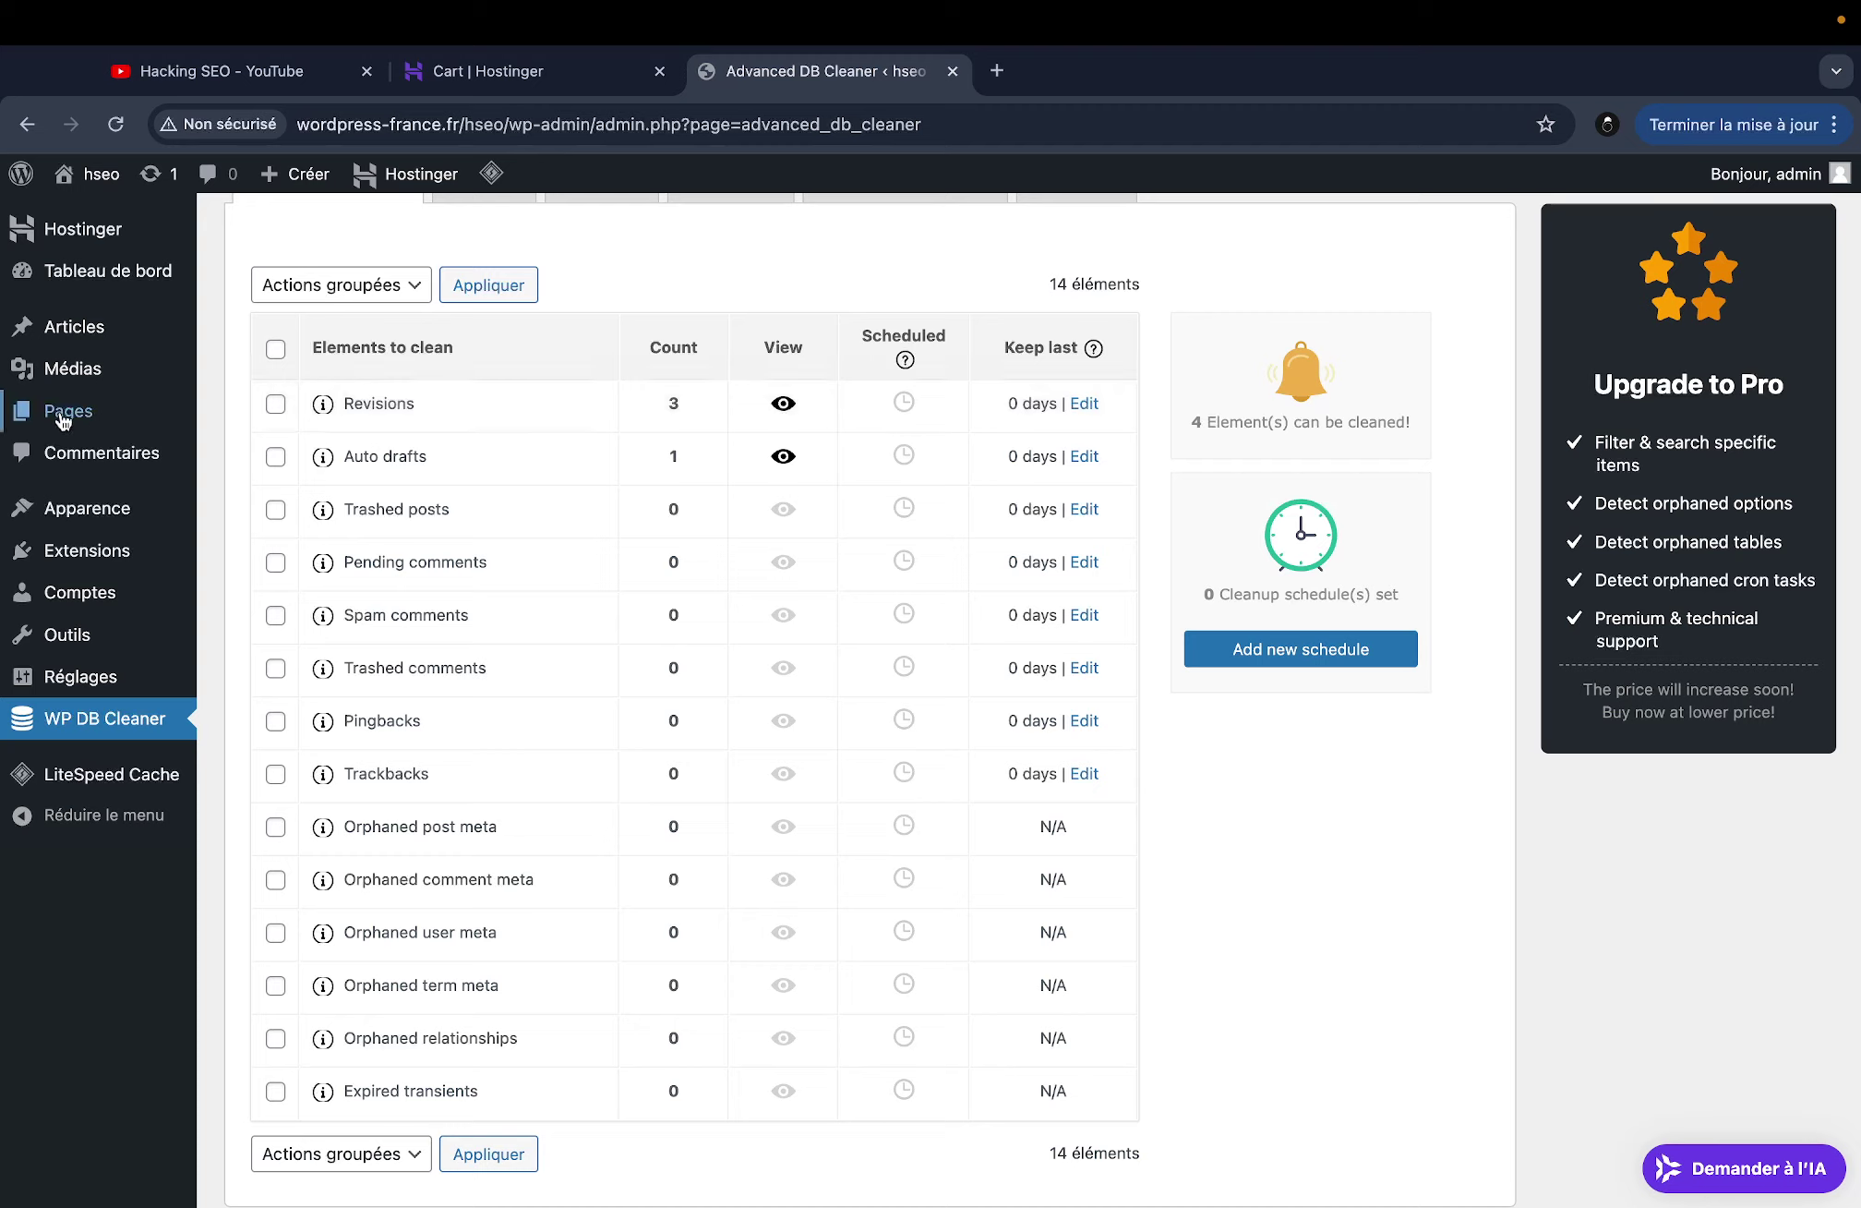
Open the site's pages list in a new tab and open the Privacy Policy page for editing
mouse_move(78, 368)
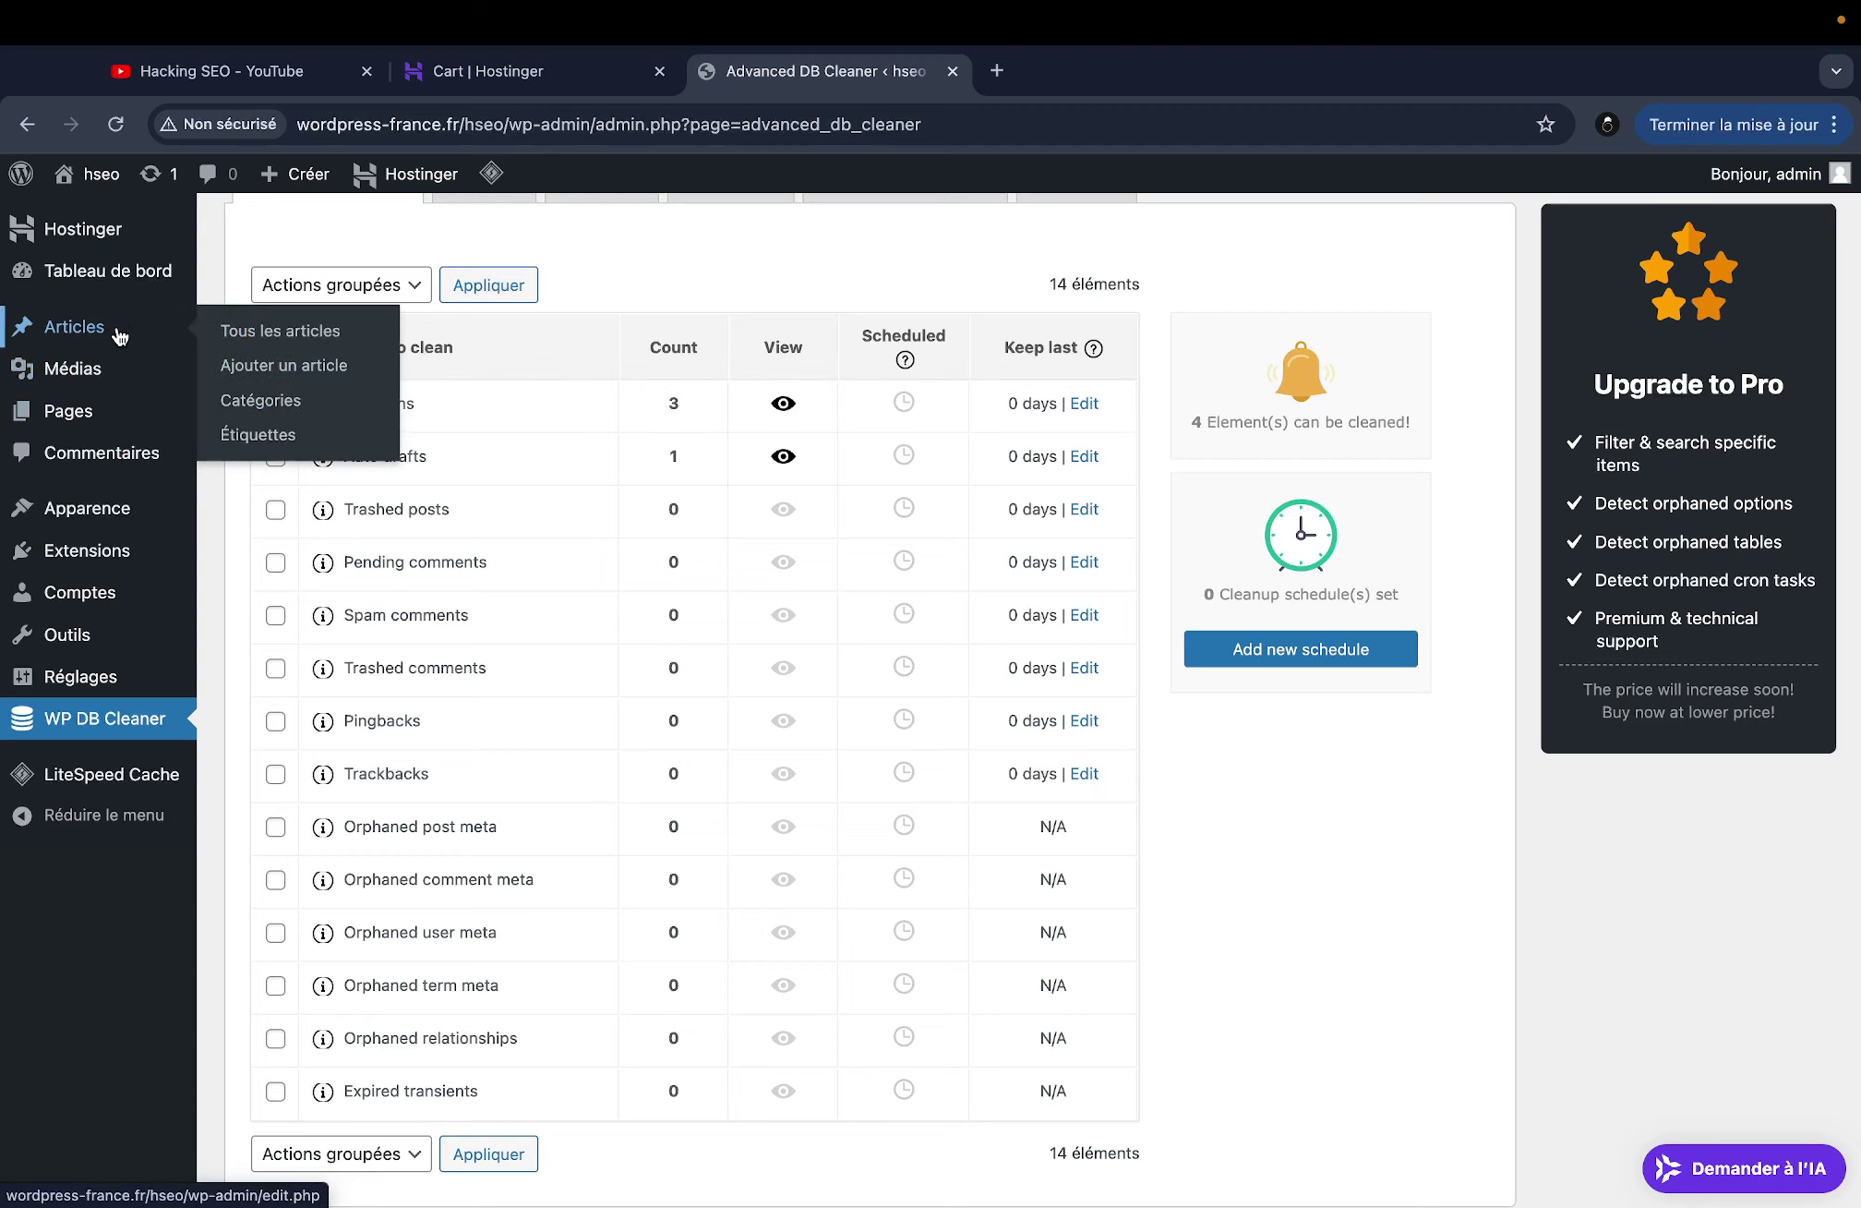
right_click(88, 420)
click(167, 420)
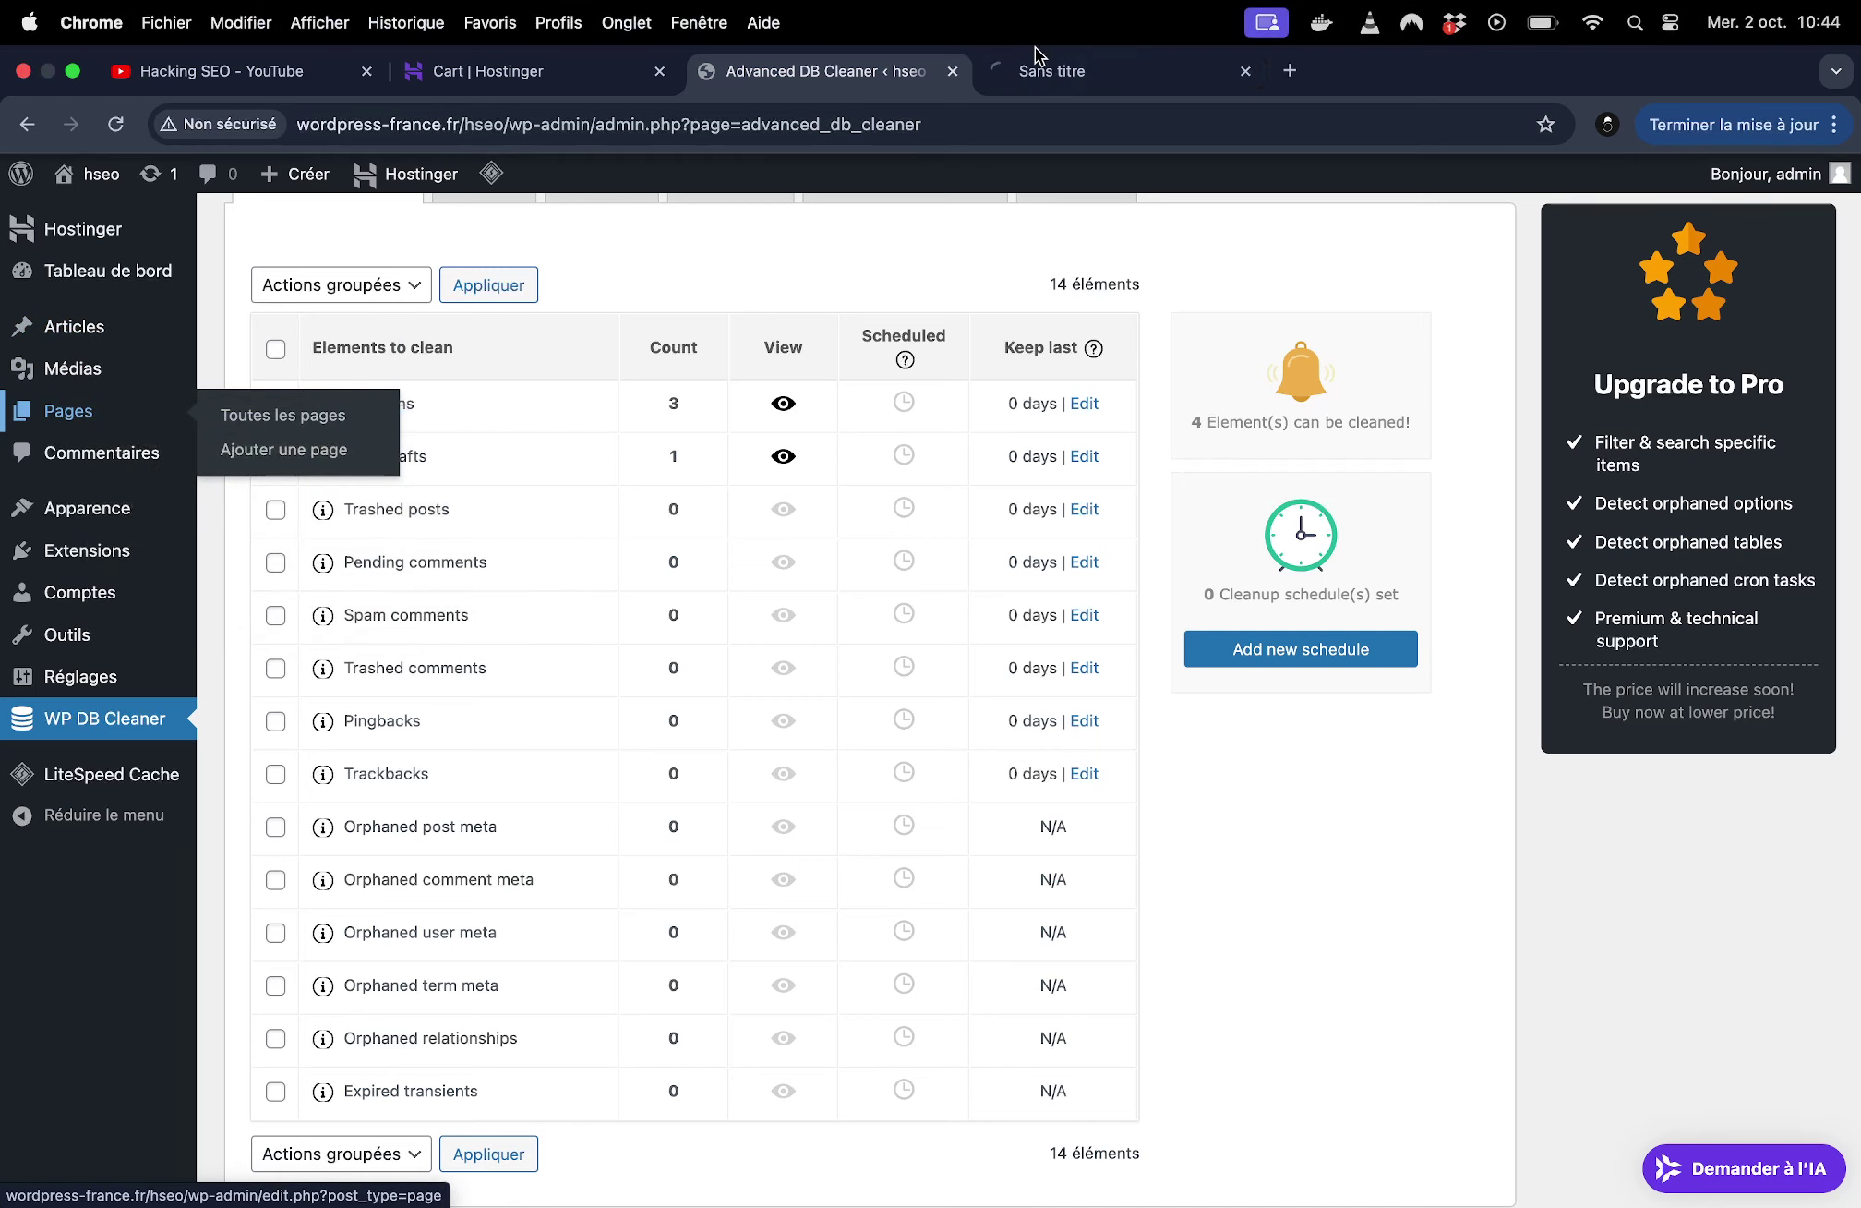
click(1108, 71)
click(374, 516)
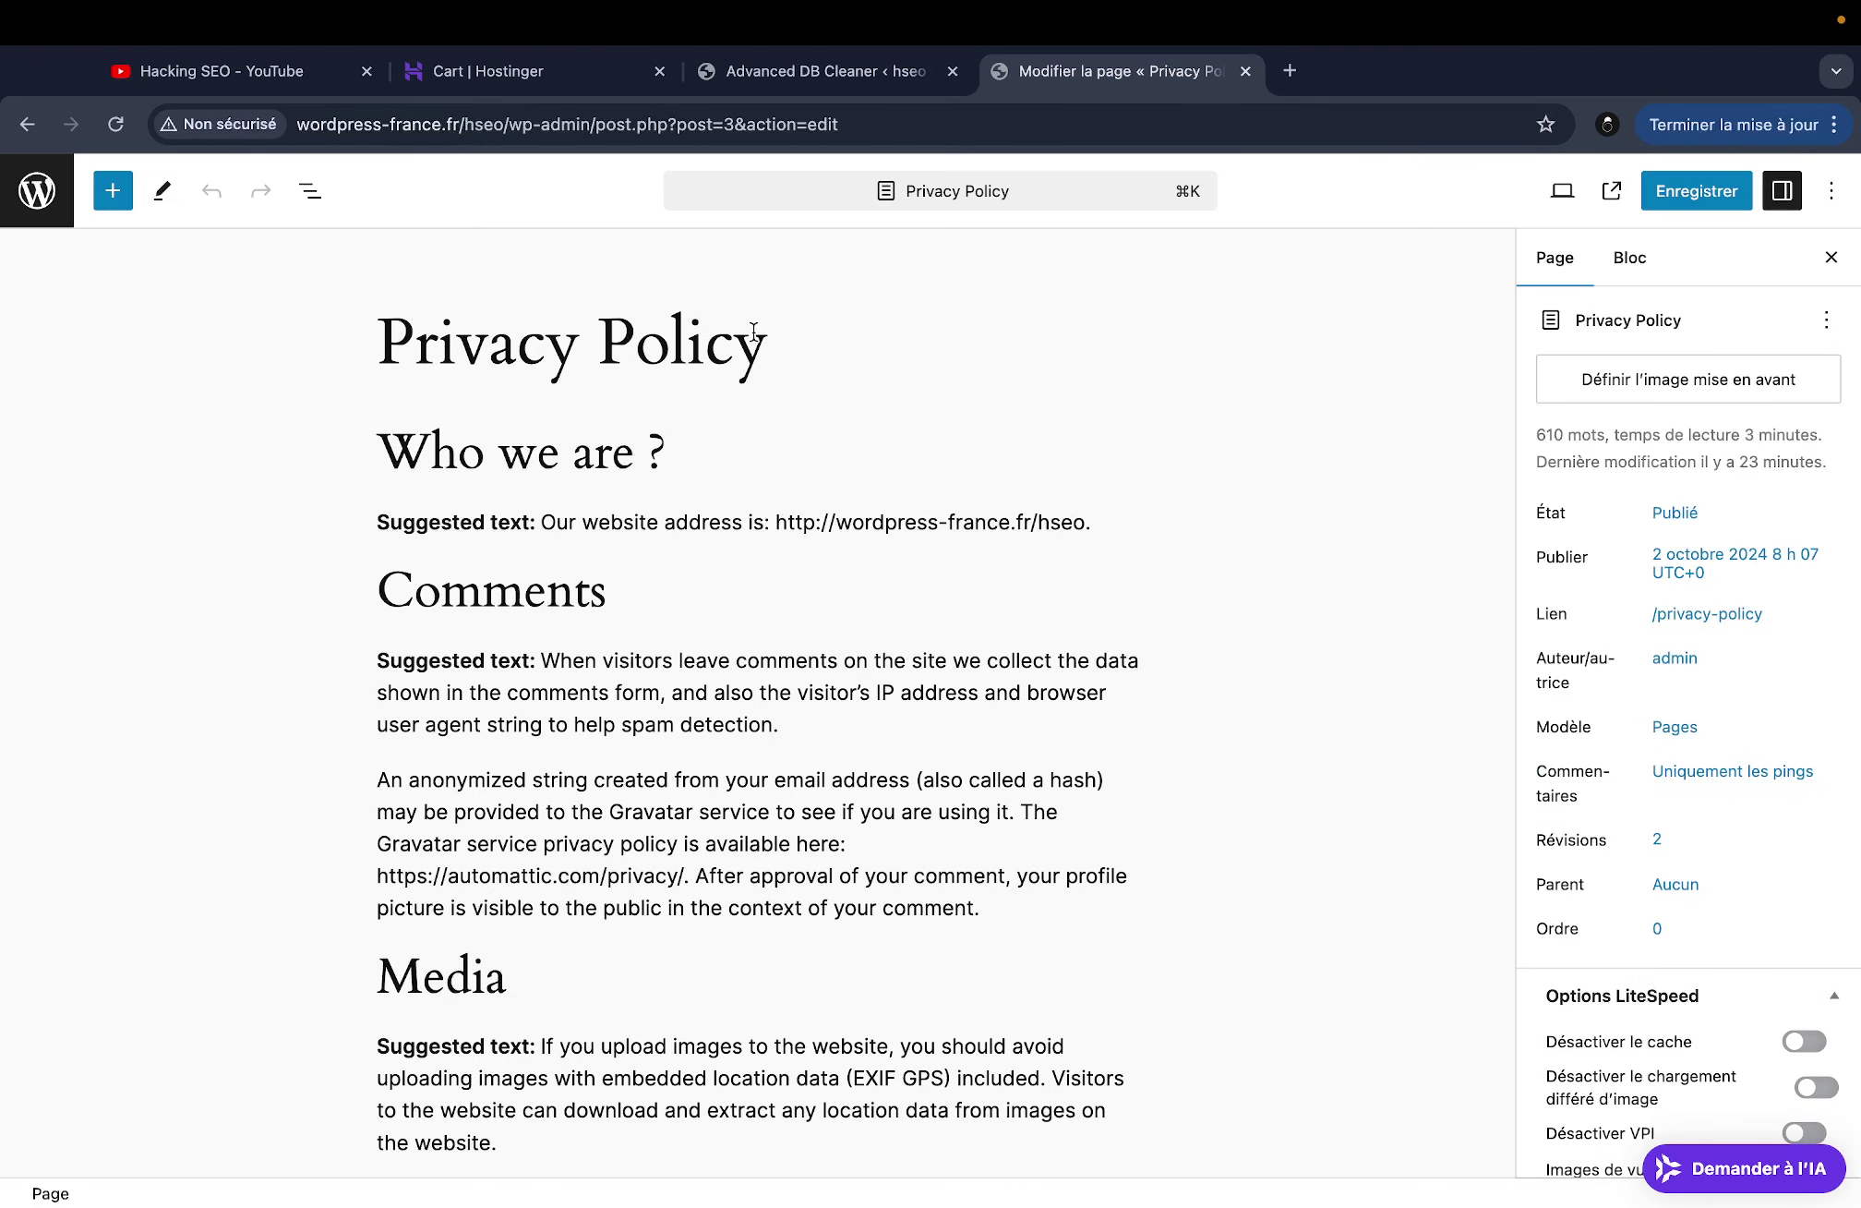
Remove the question mark from the "Who we are ?" heading and save the page
click(716, 476)
key(BackSpace)
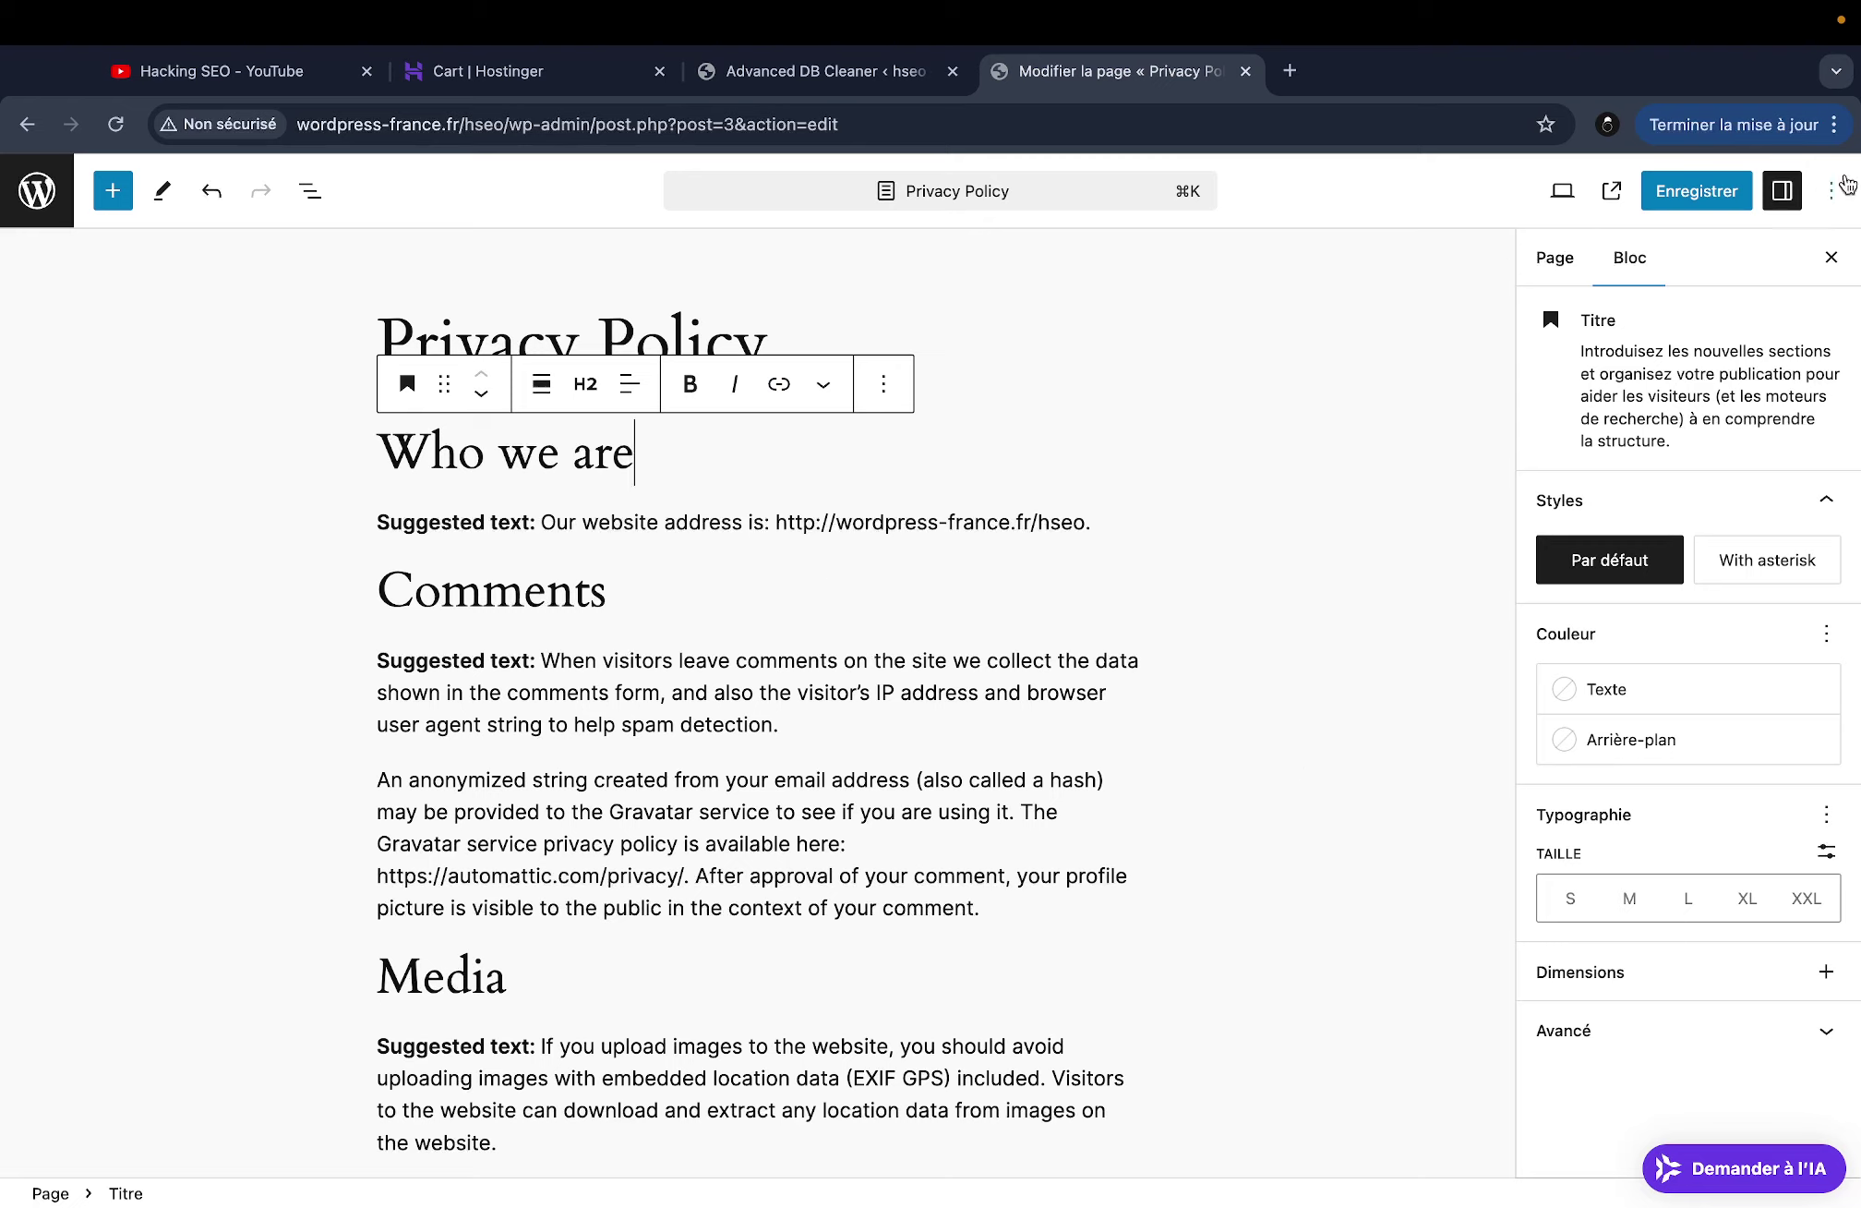
click(1699, 191)
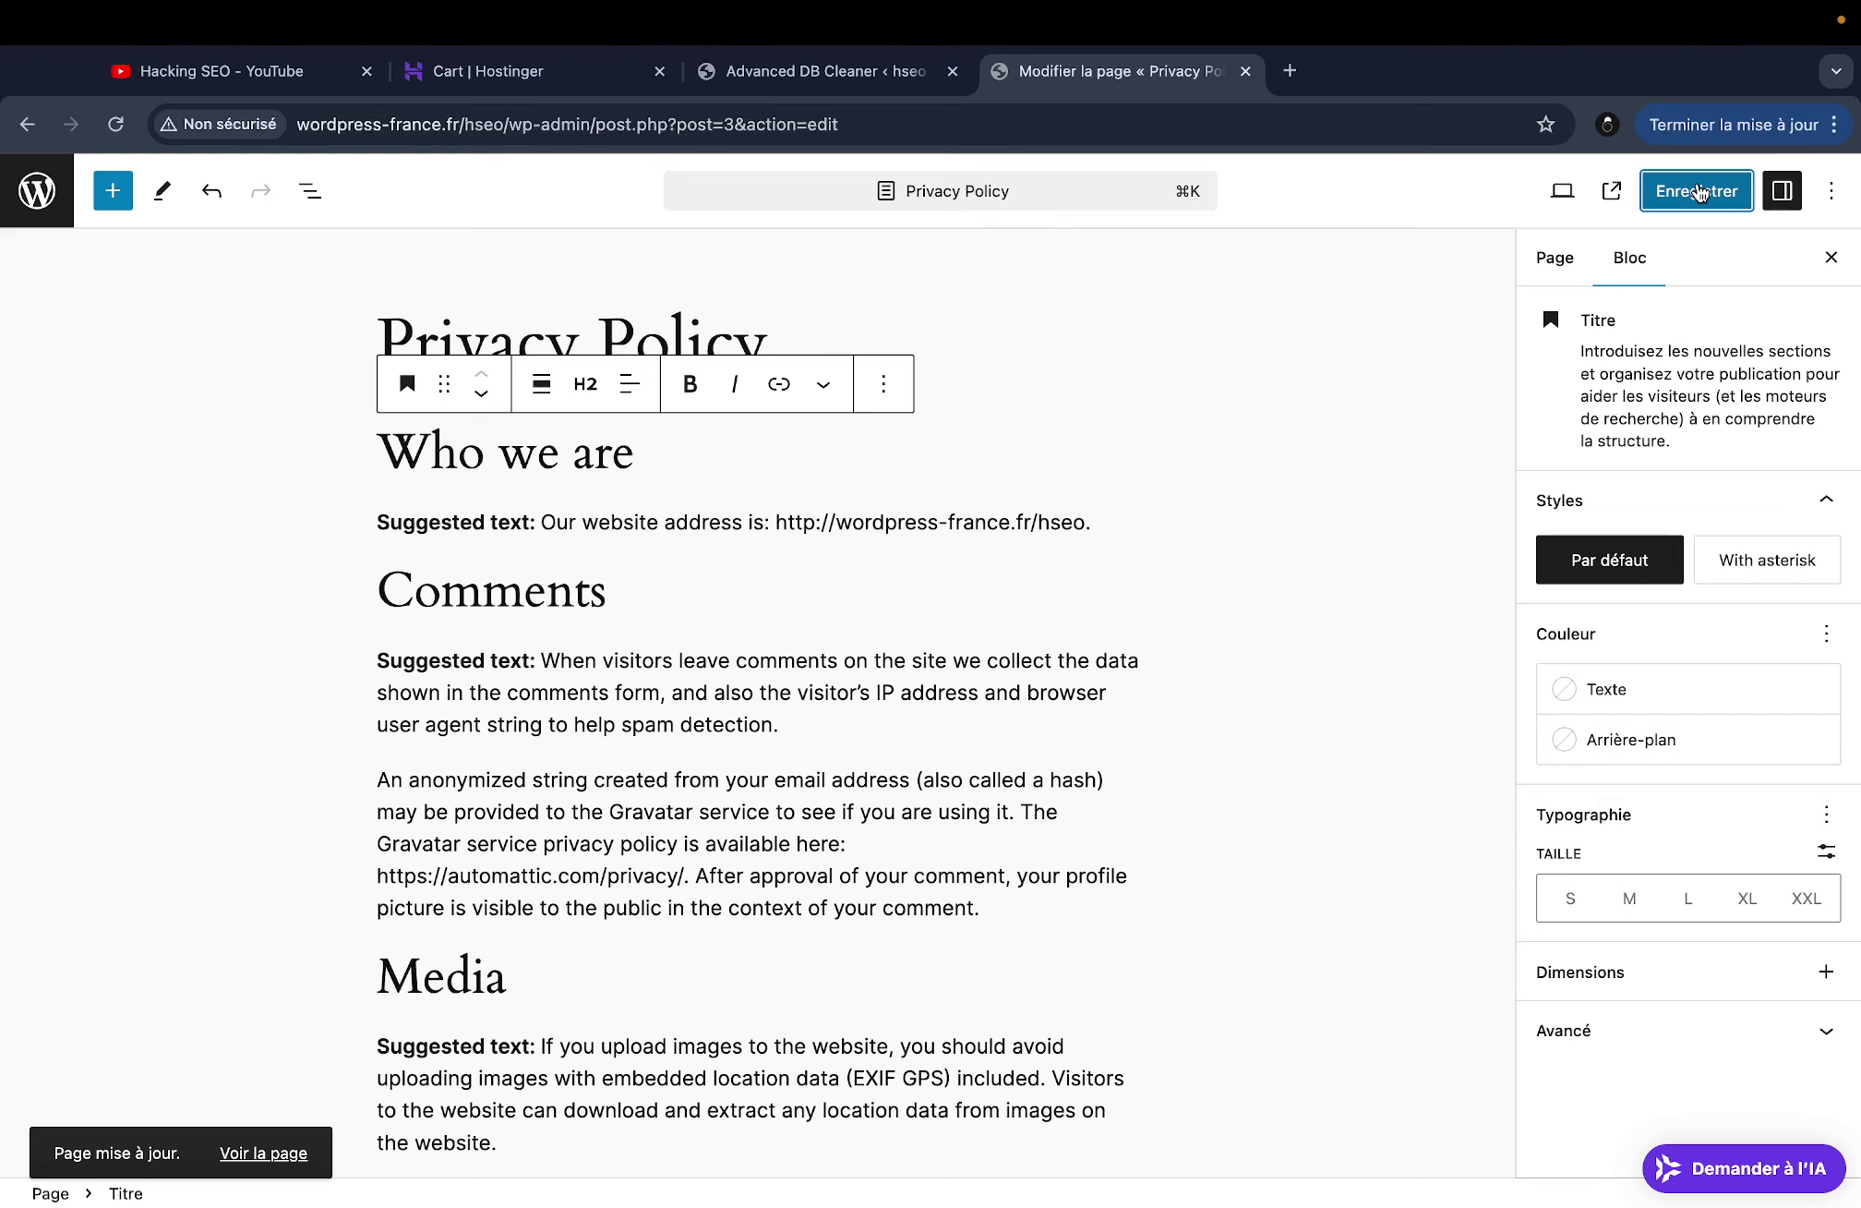
Show the page-level settings of the Privacy Policy page and open its revision comparison
click(1831, 257)
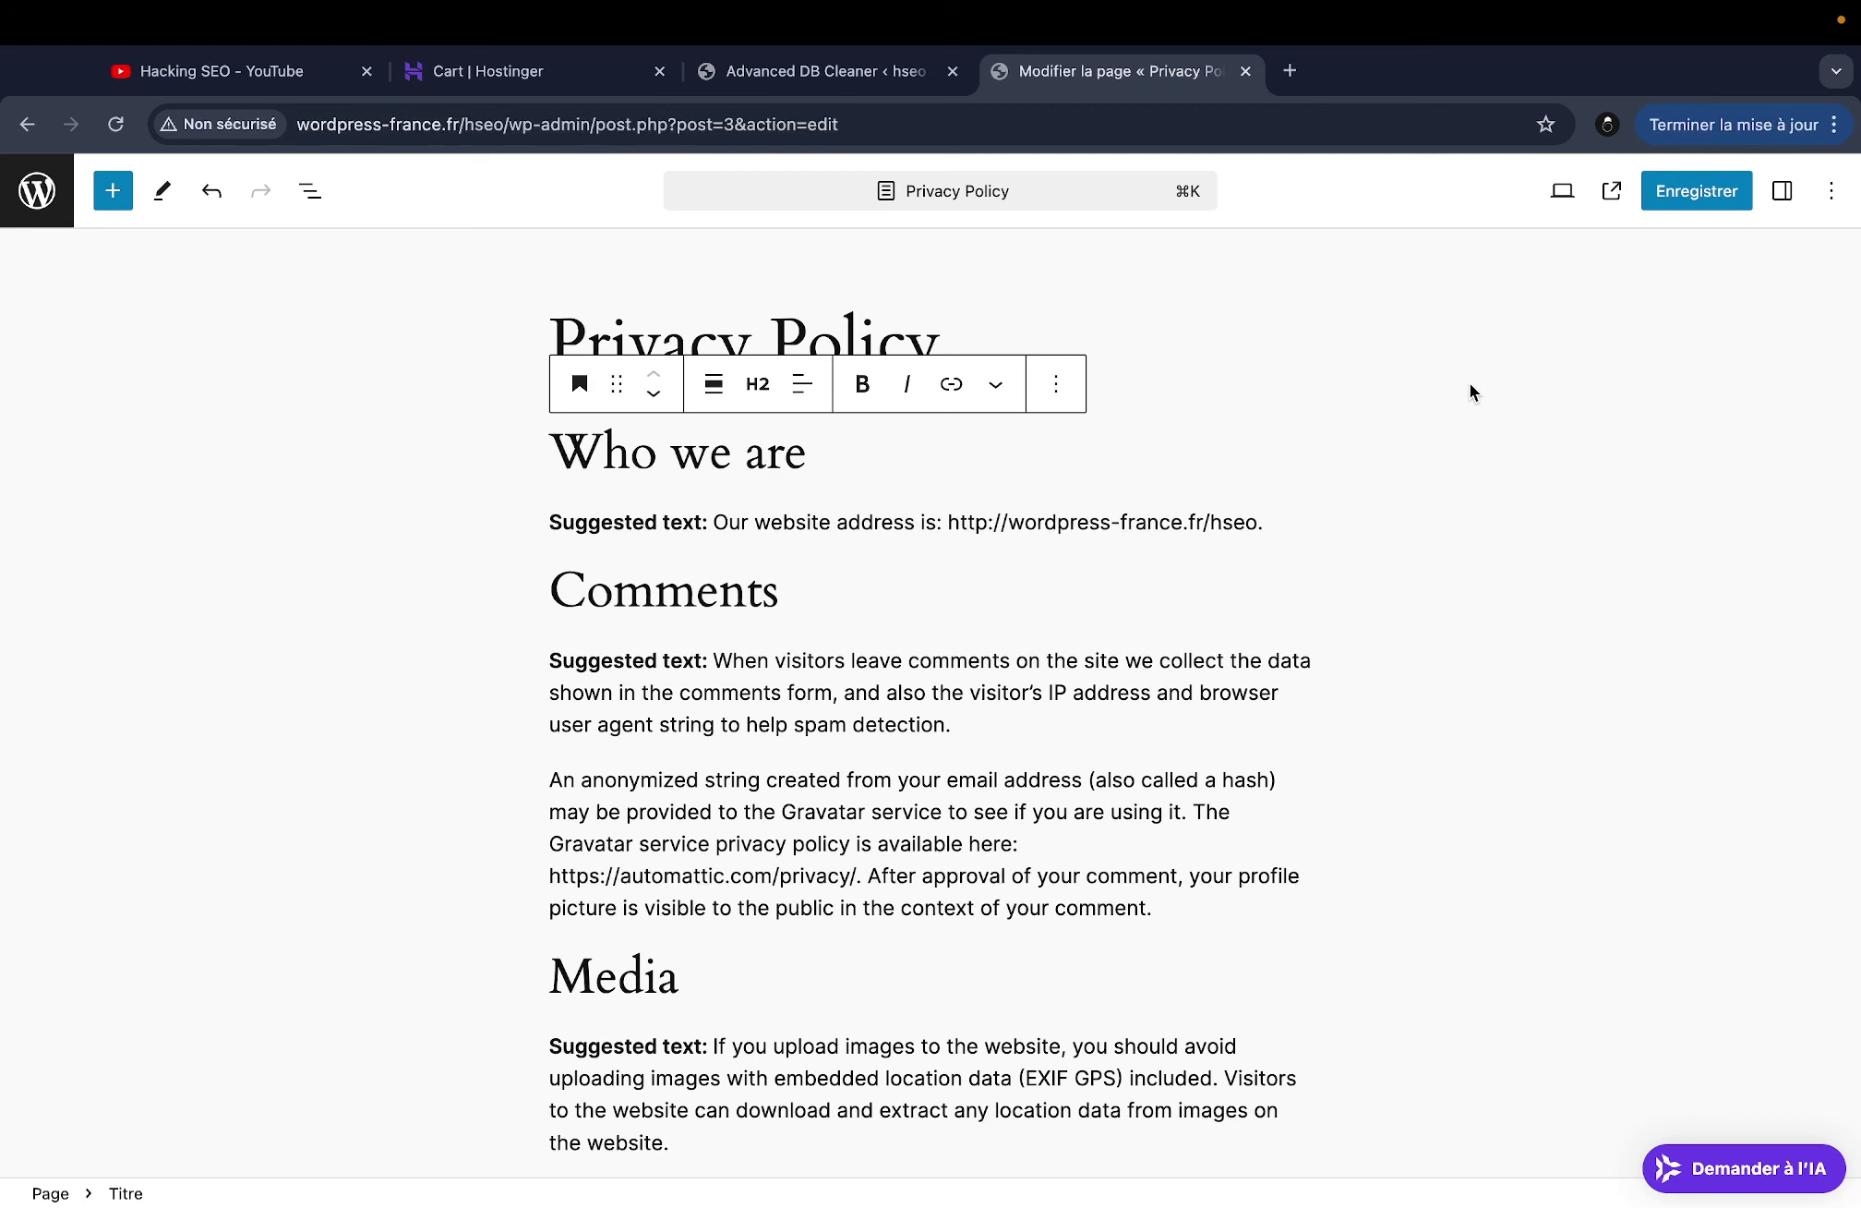
click(1779, 212)
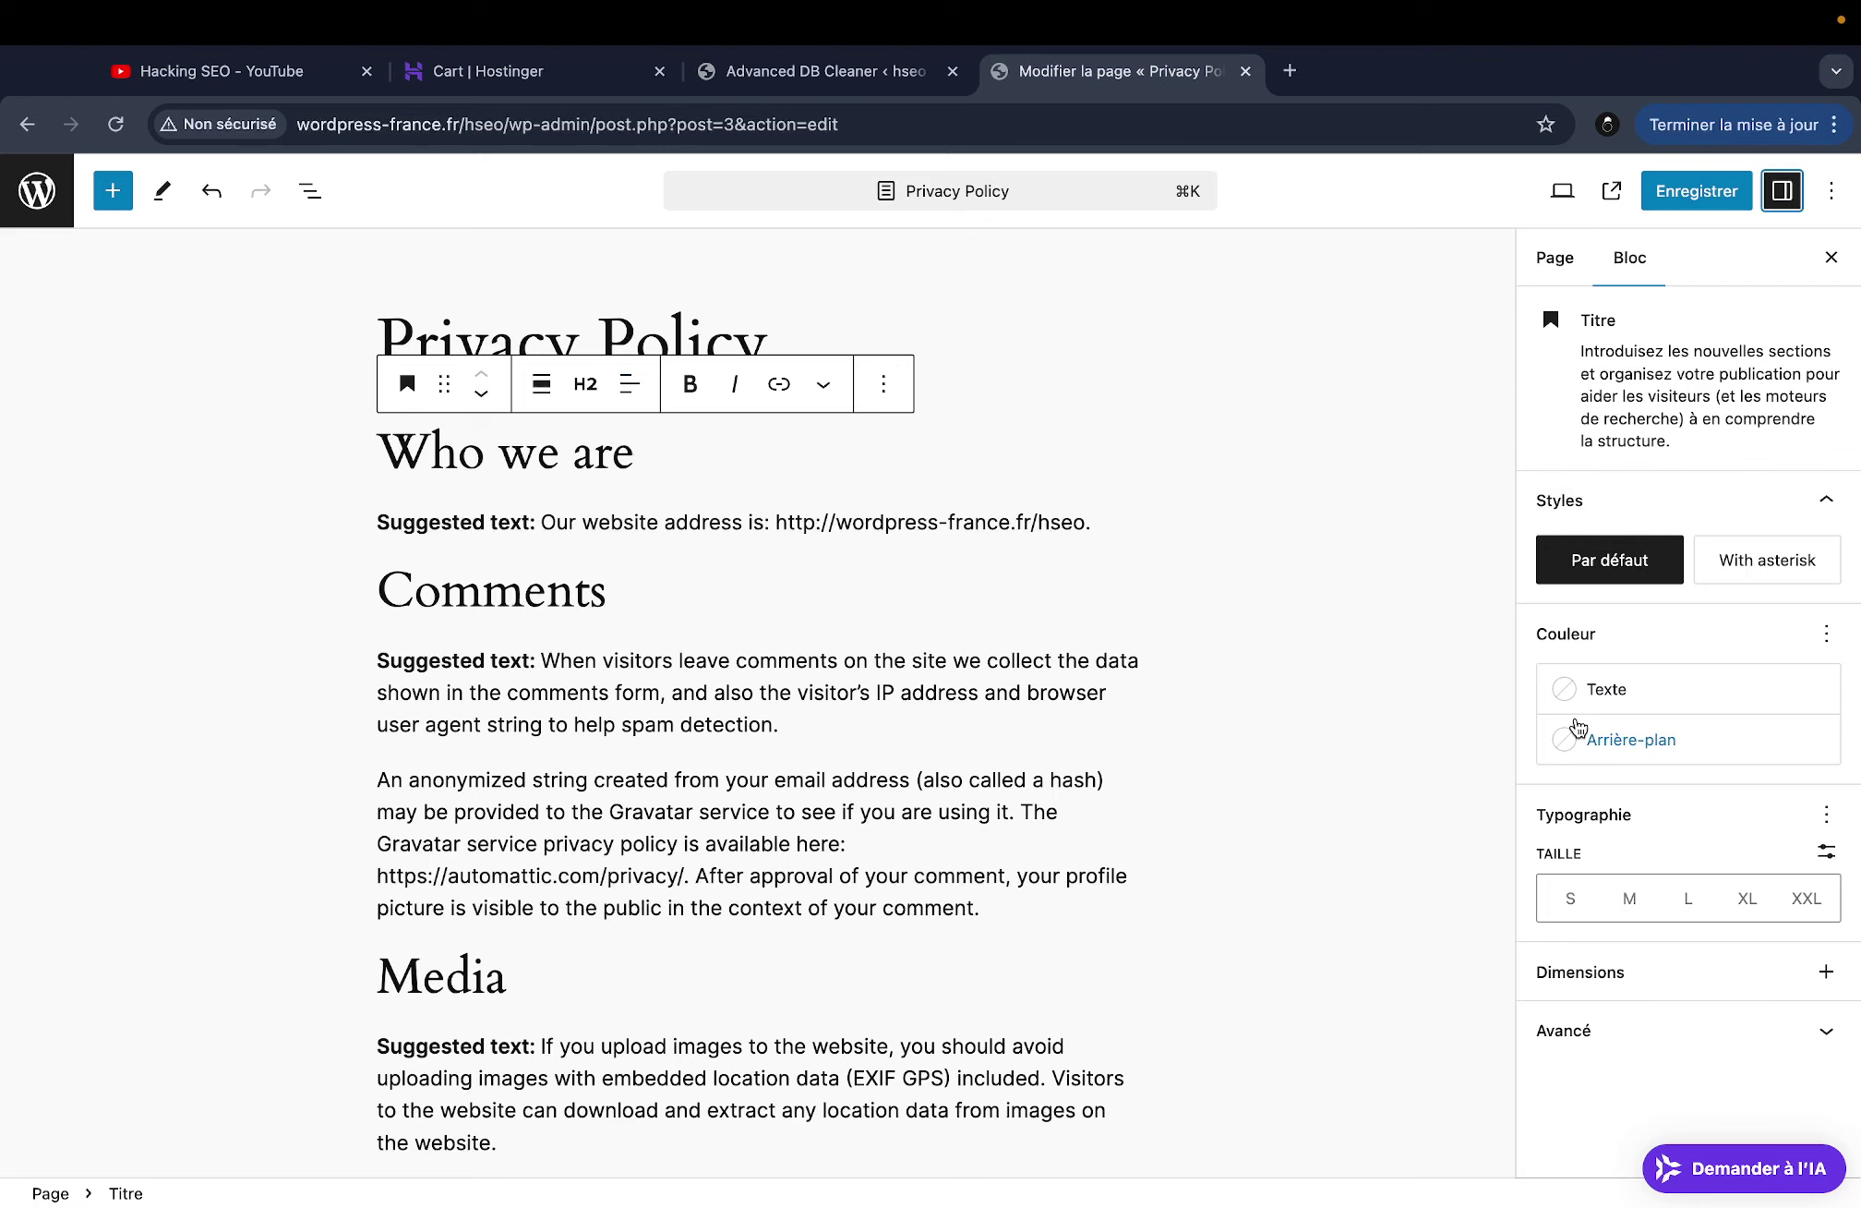
click(1560, 280)
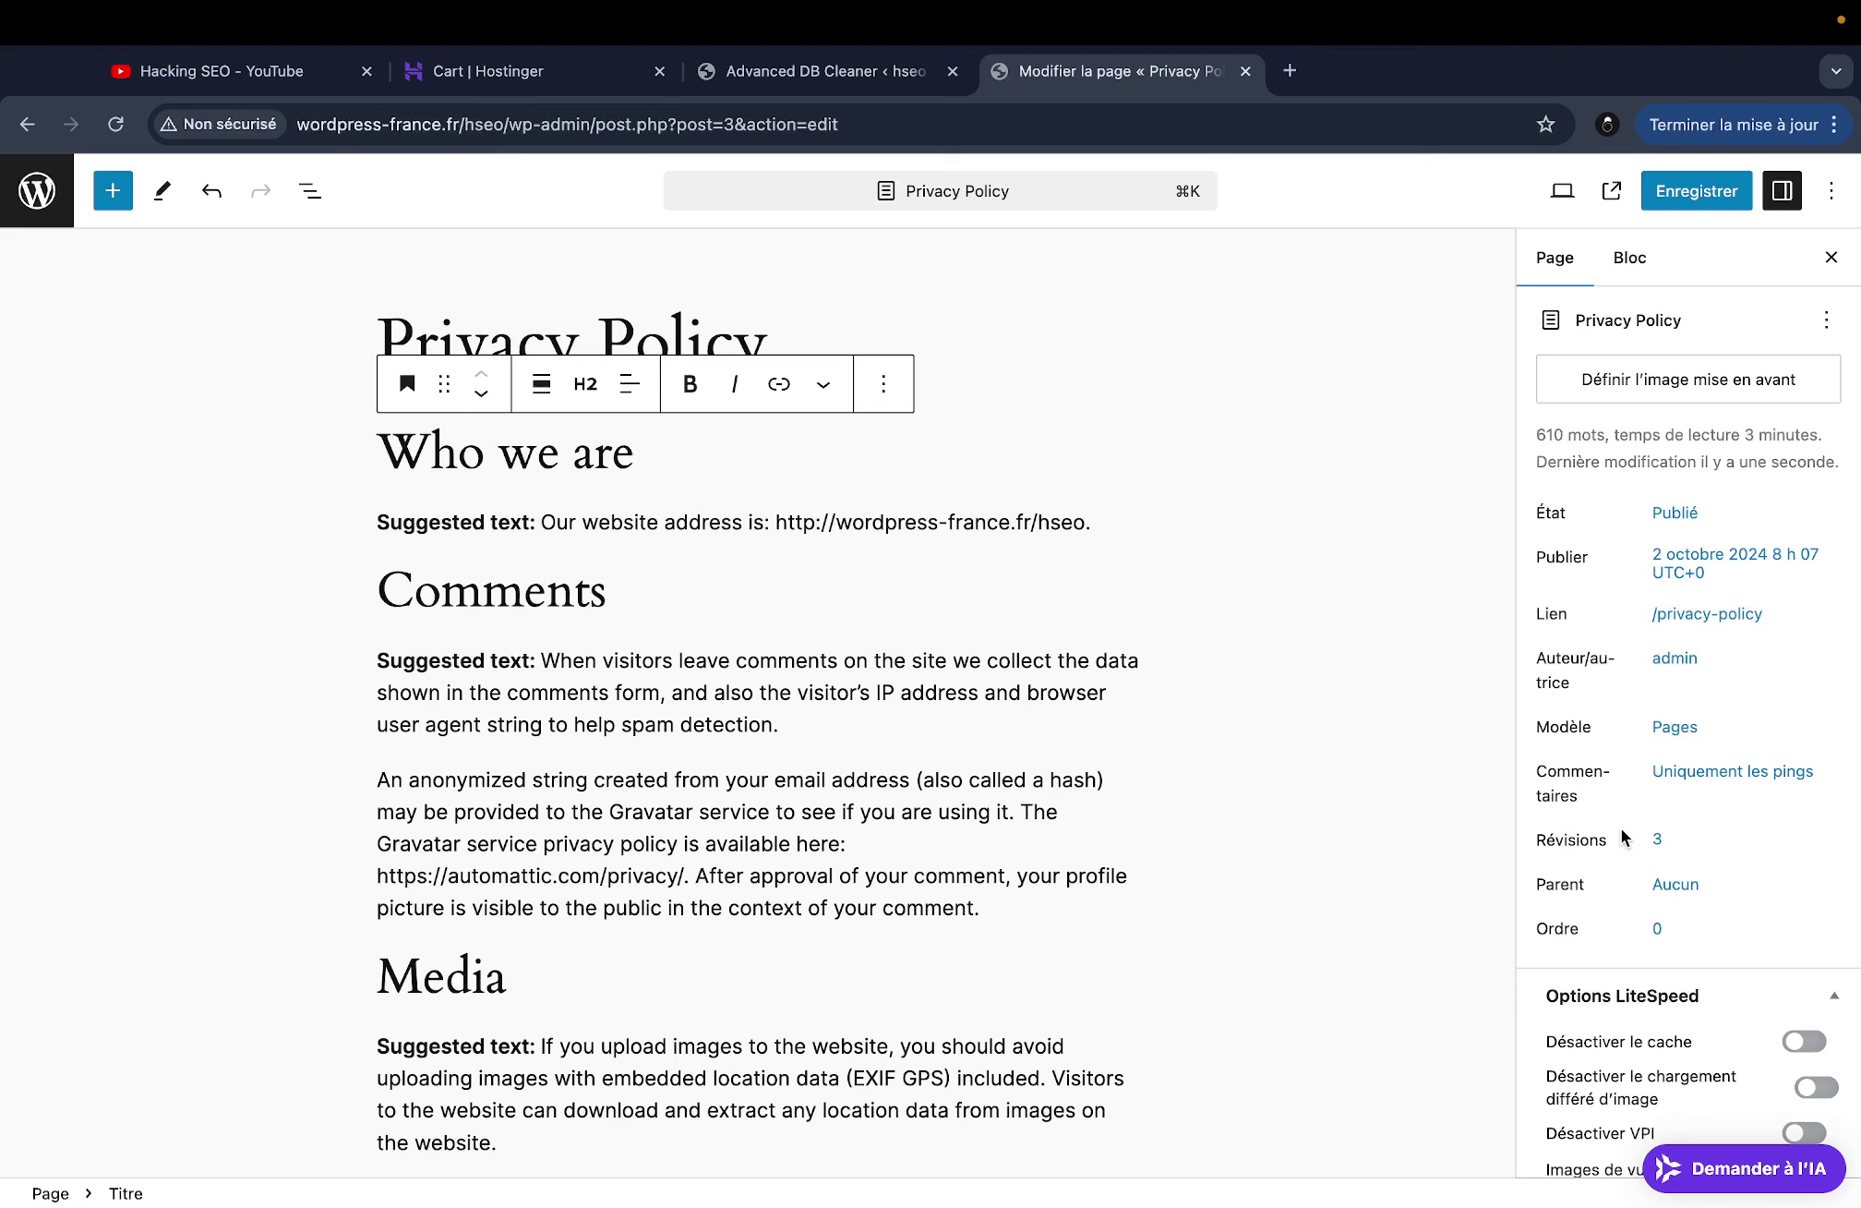
click(1659, 841)
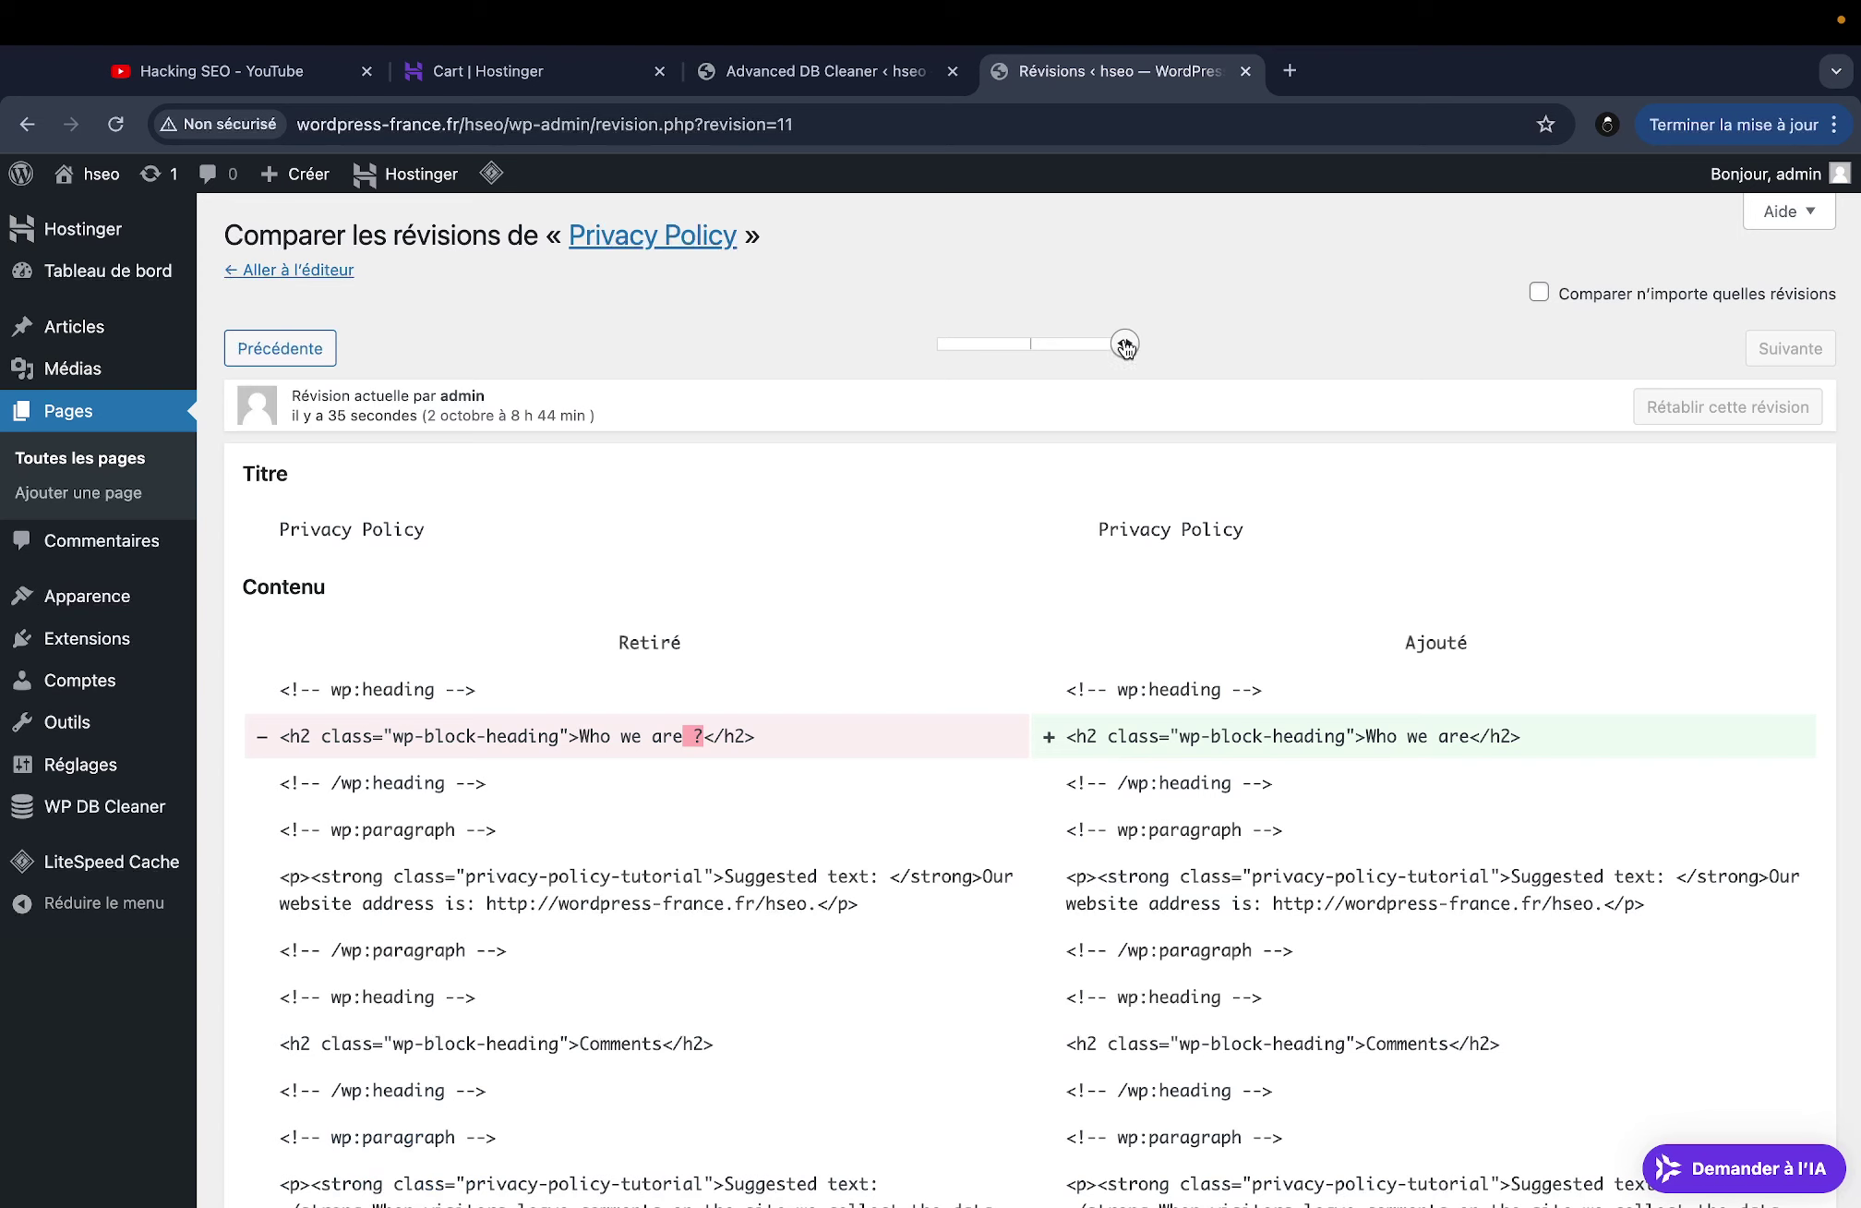
Restore the Privacy Policy revision of 2 October at 8 h 21 min and return to the pages list
mouse_move(1127, 348)
drag(1127, 348, 1039, 353)
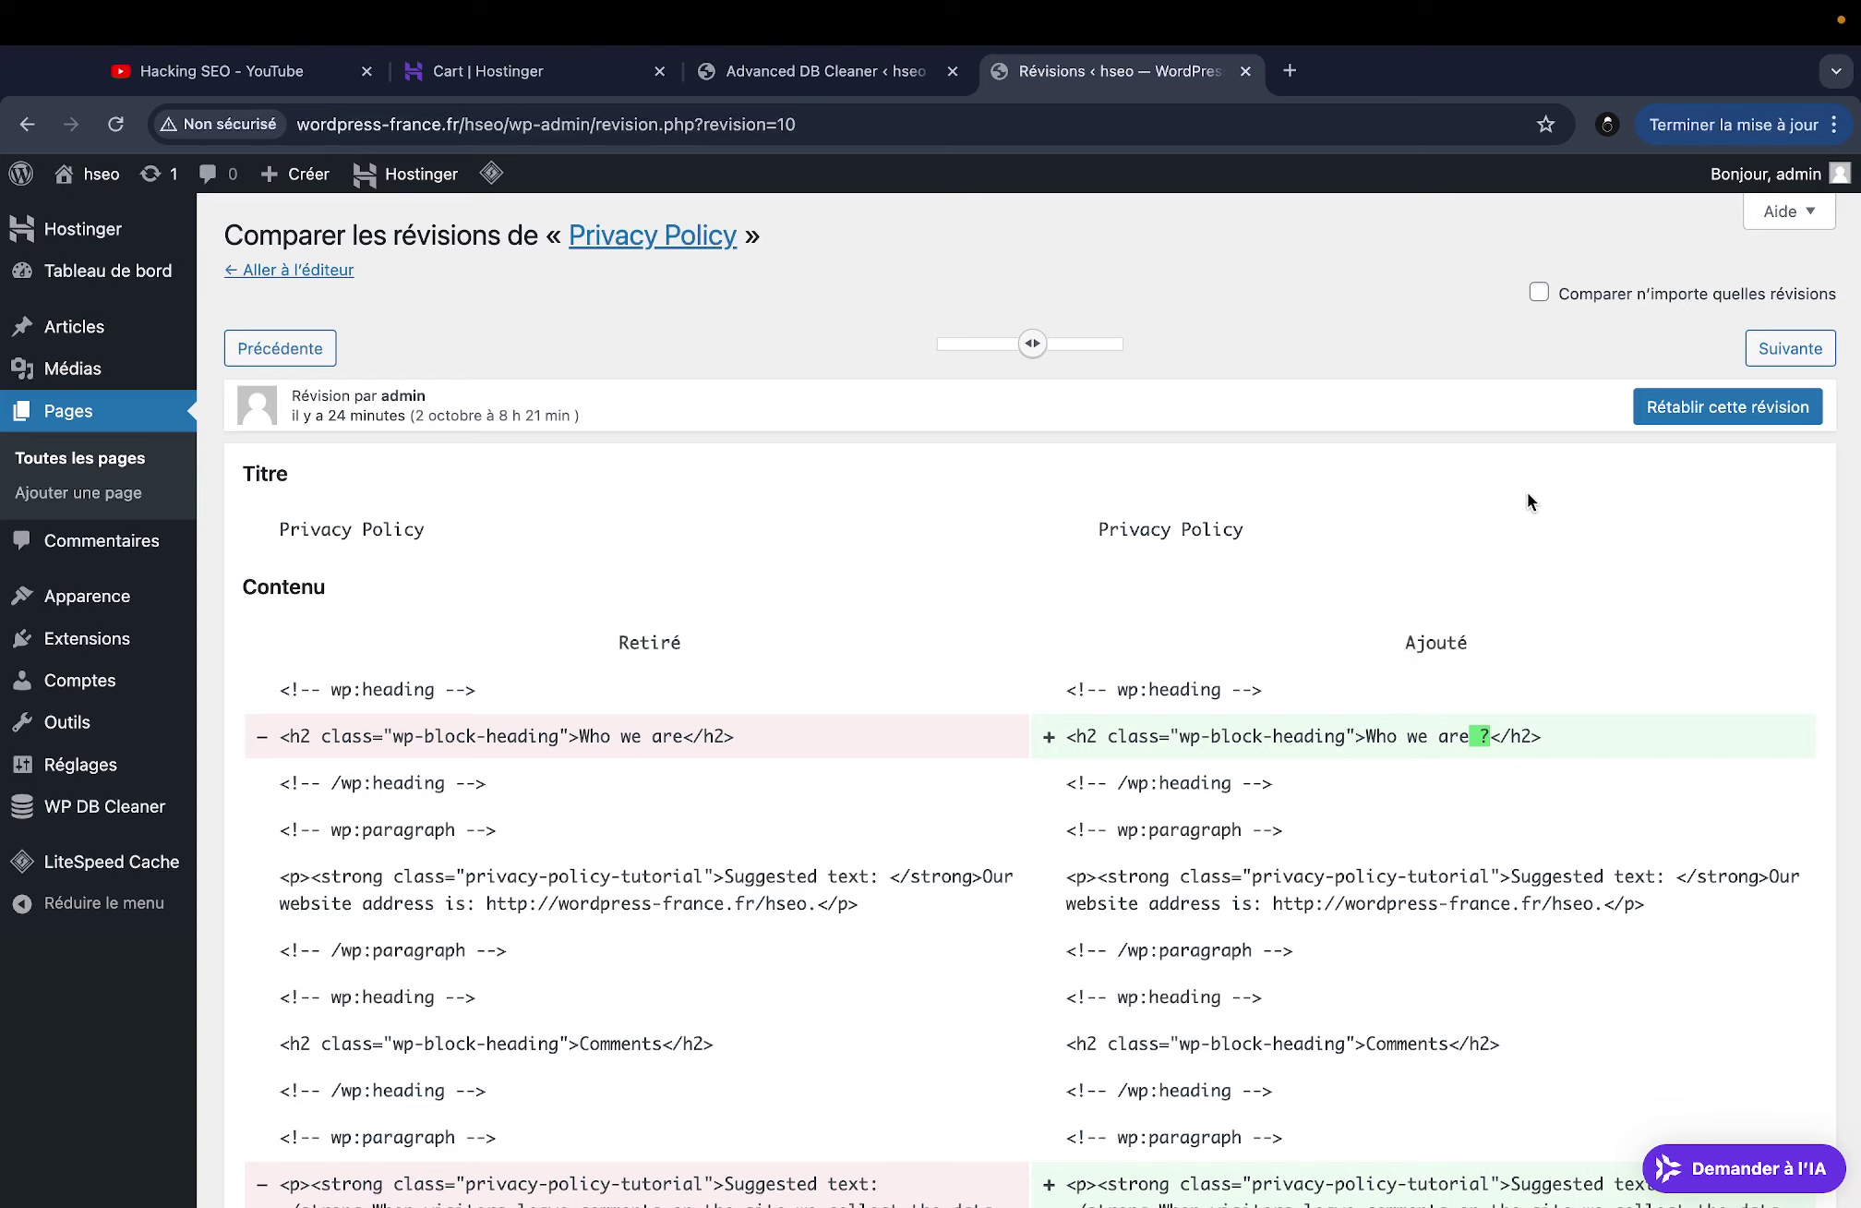
click(1674, 407)
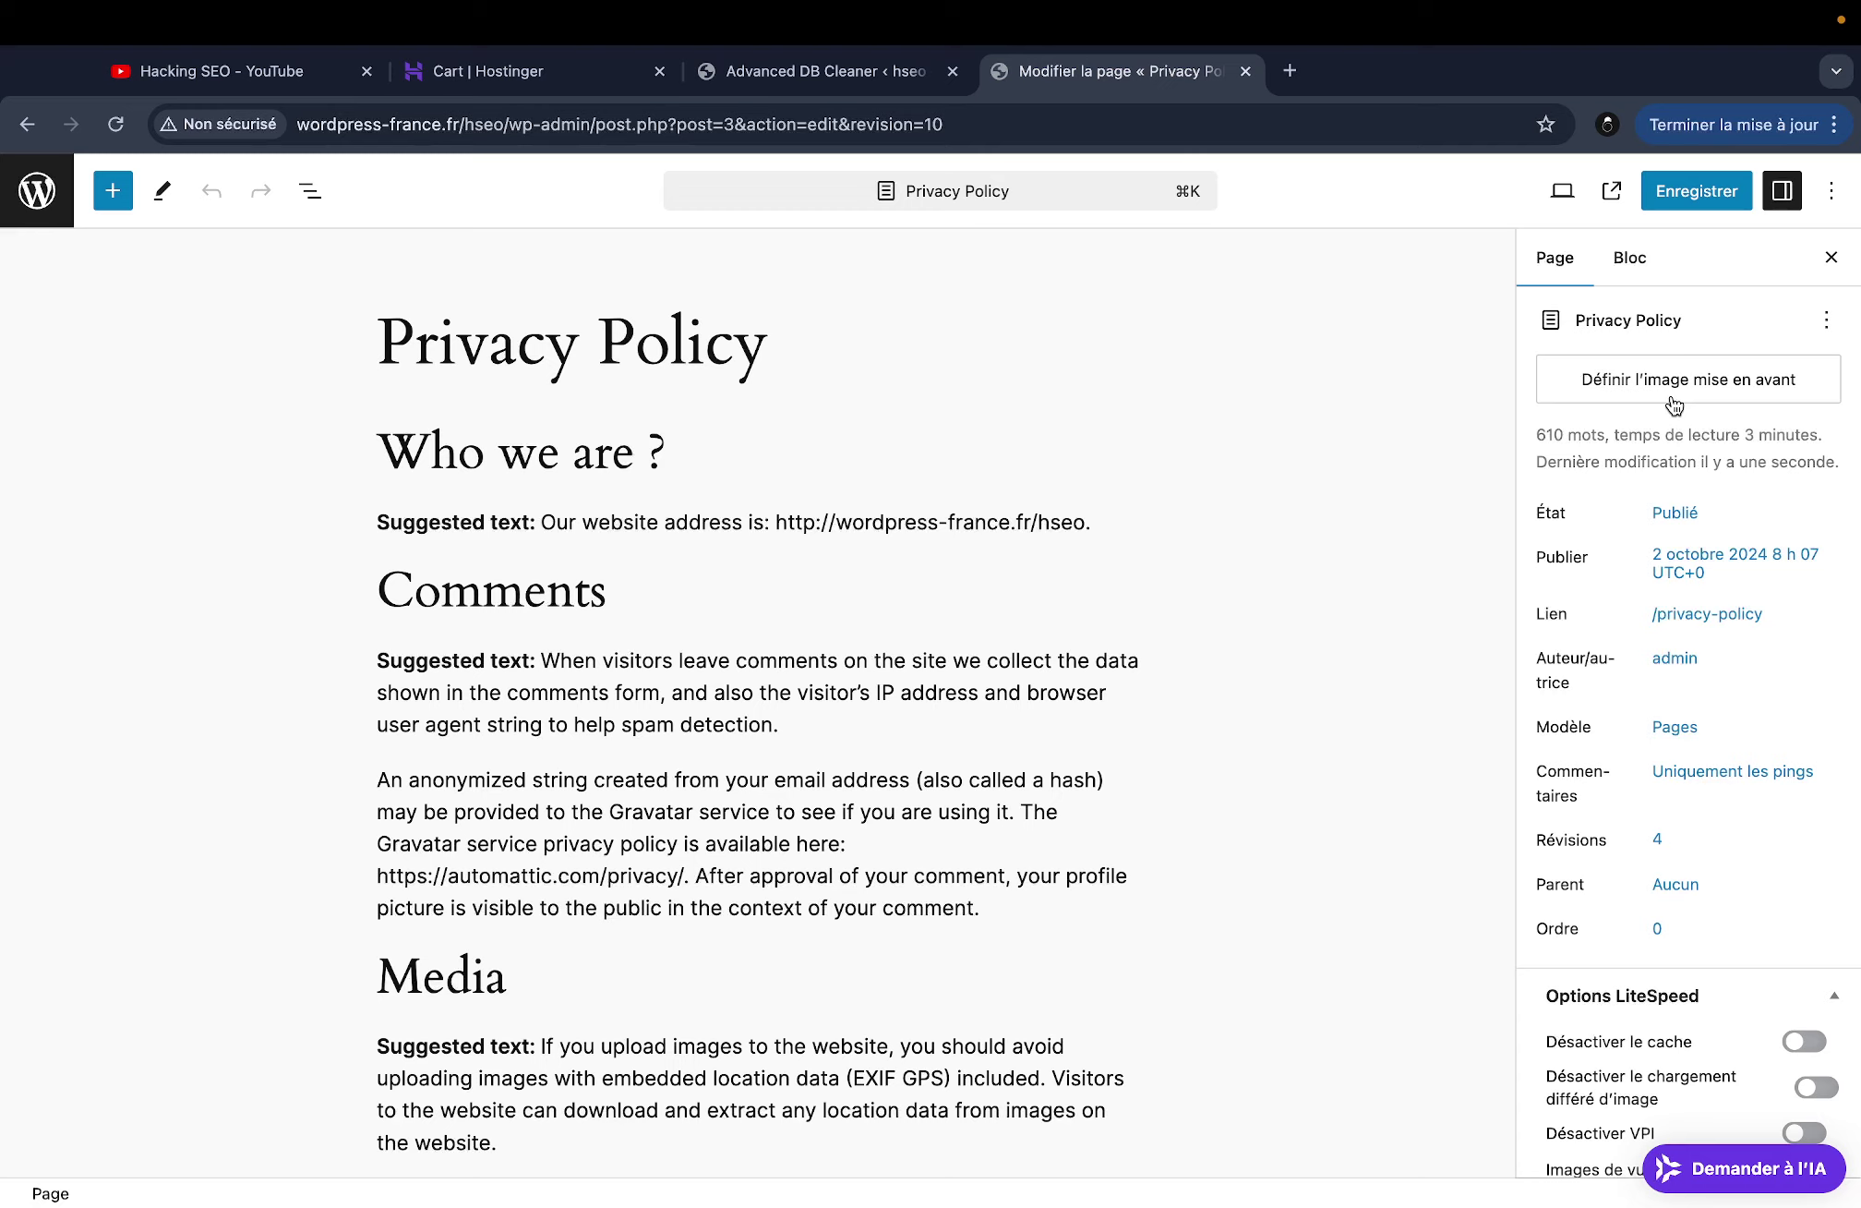
click(34, 195)
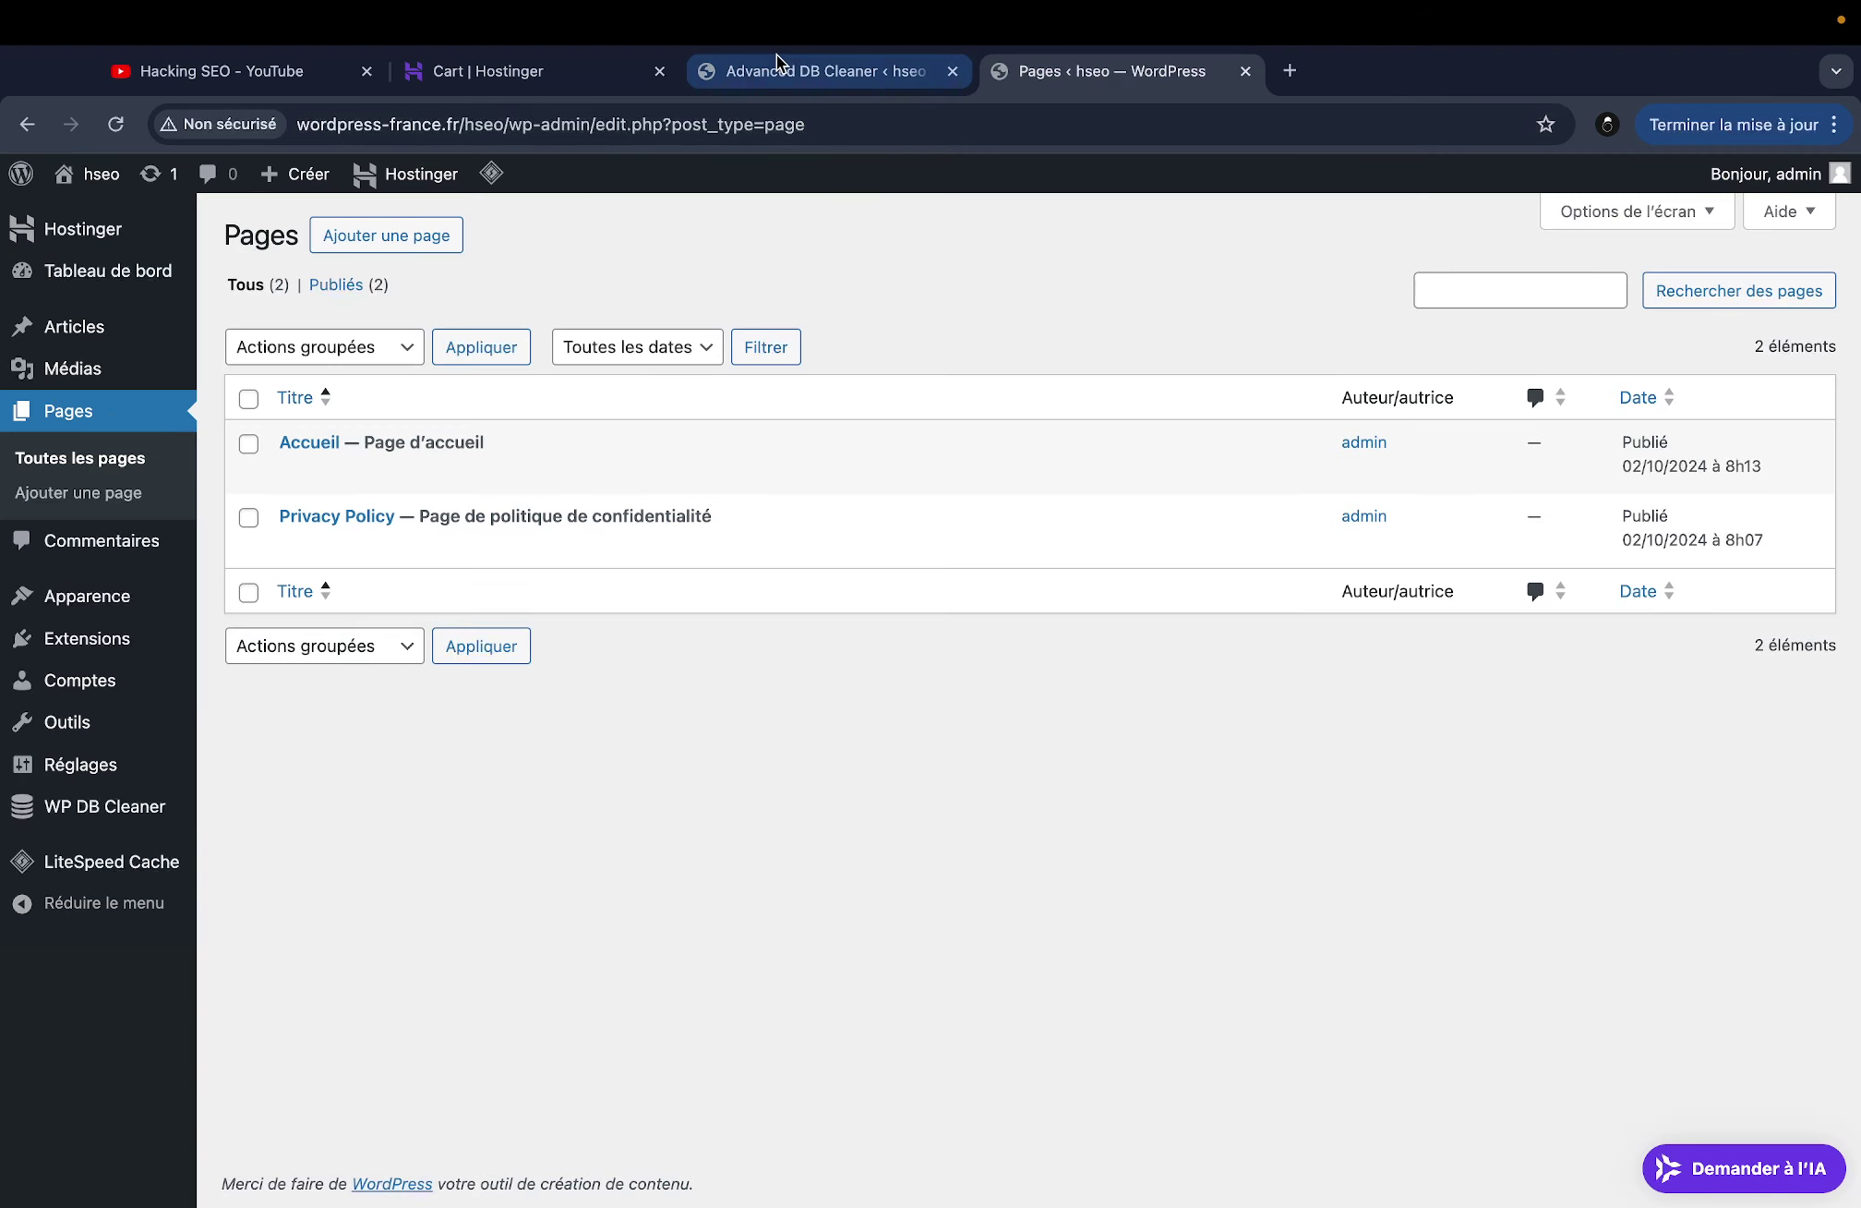
Reload the Advanced DB Cleaner page and select Revisions among the elements to clean
click(779, 63)
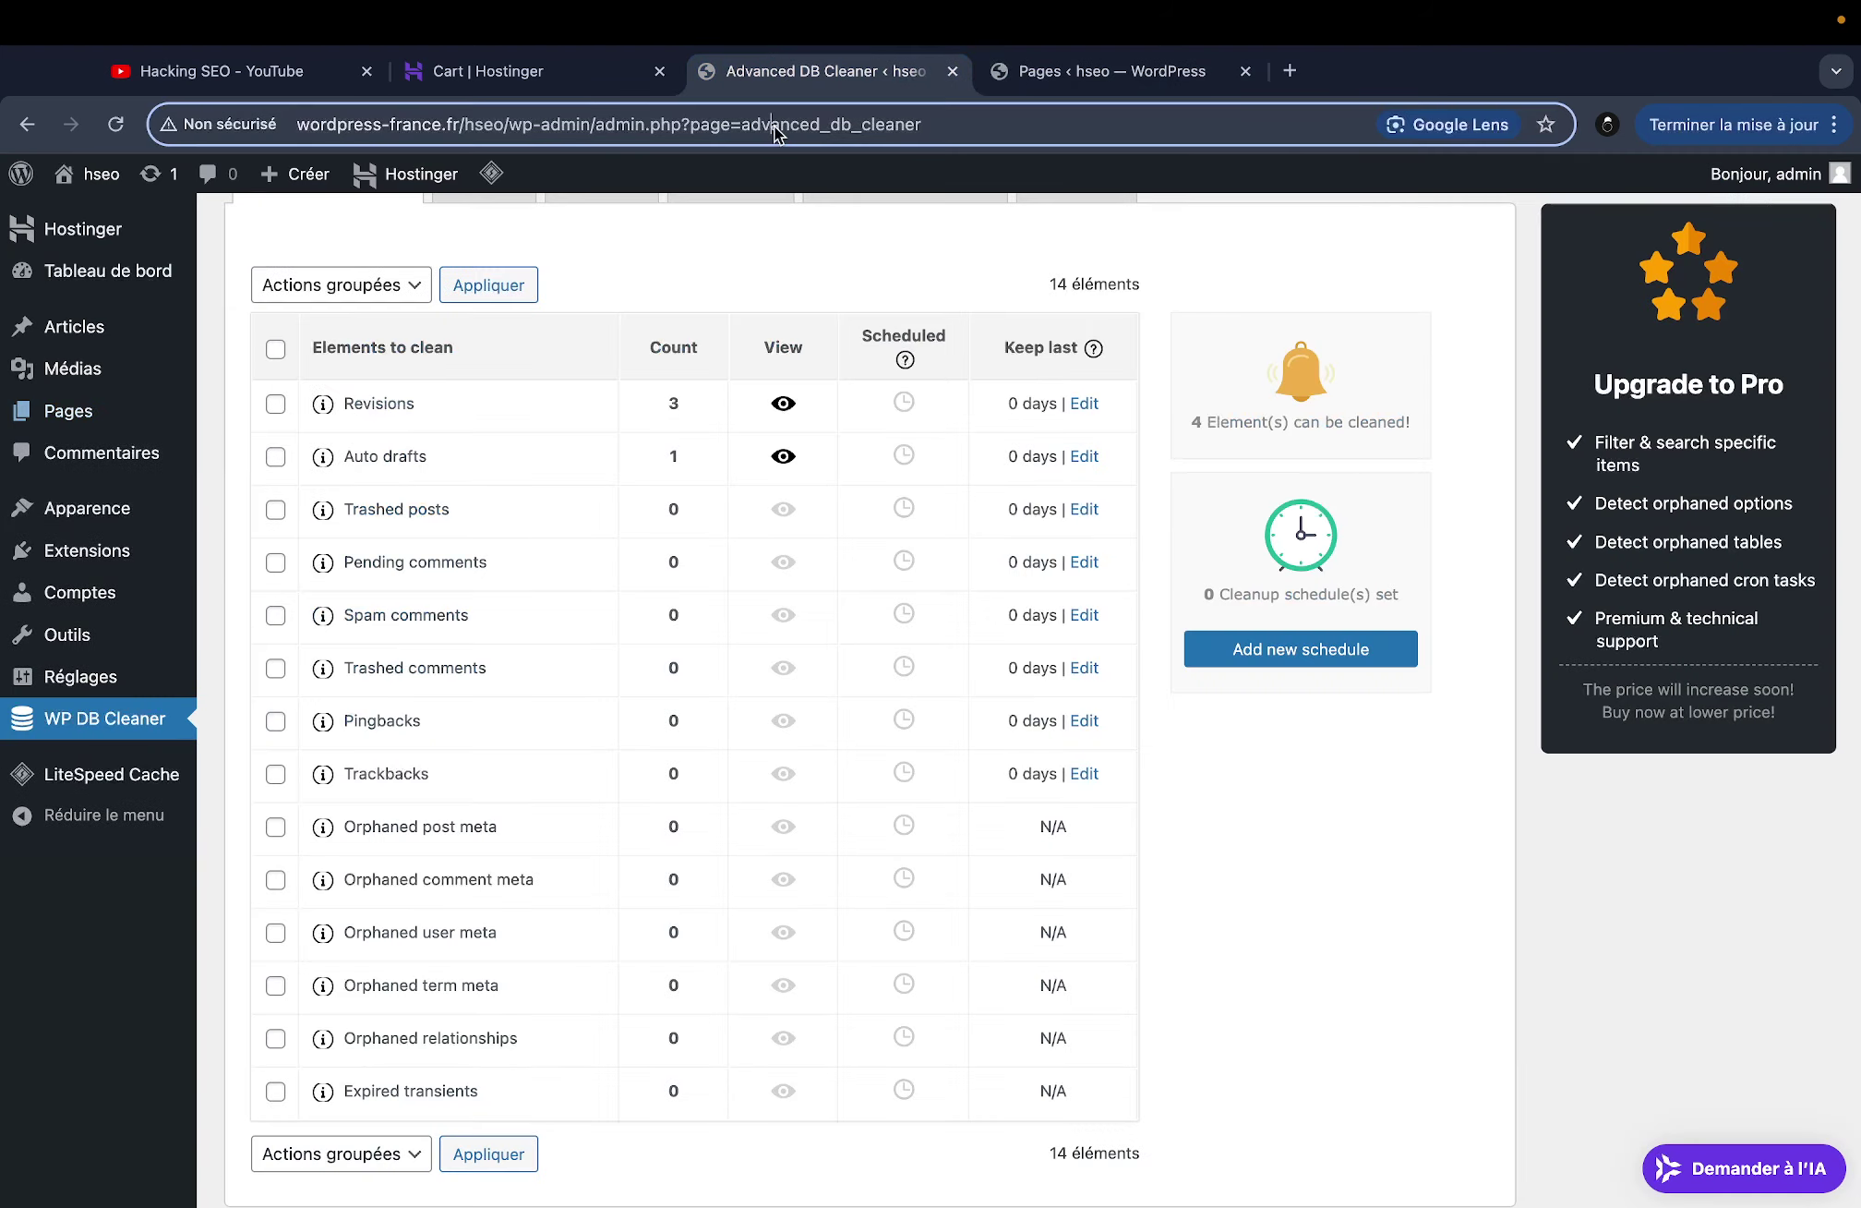
click(774, 125)
key(Return)
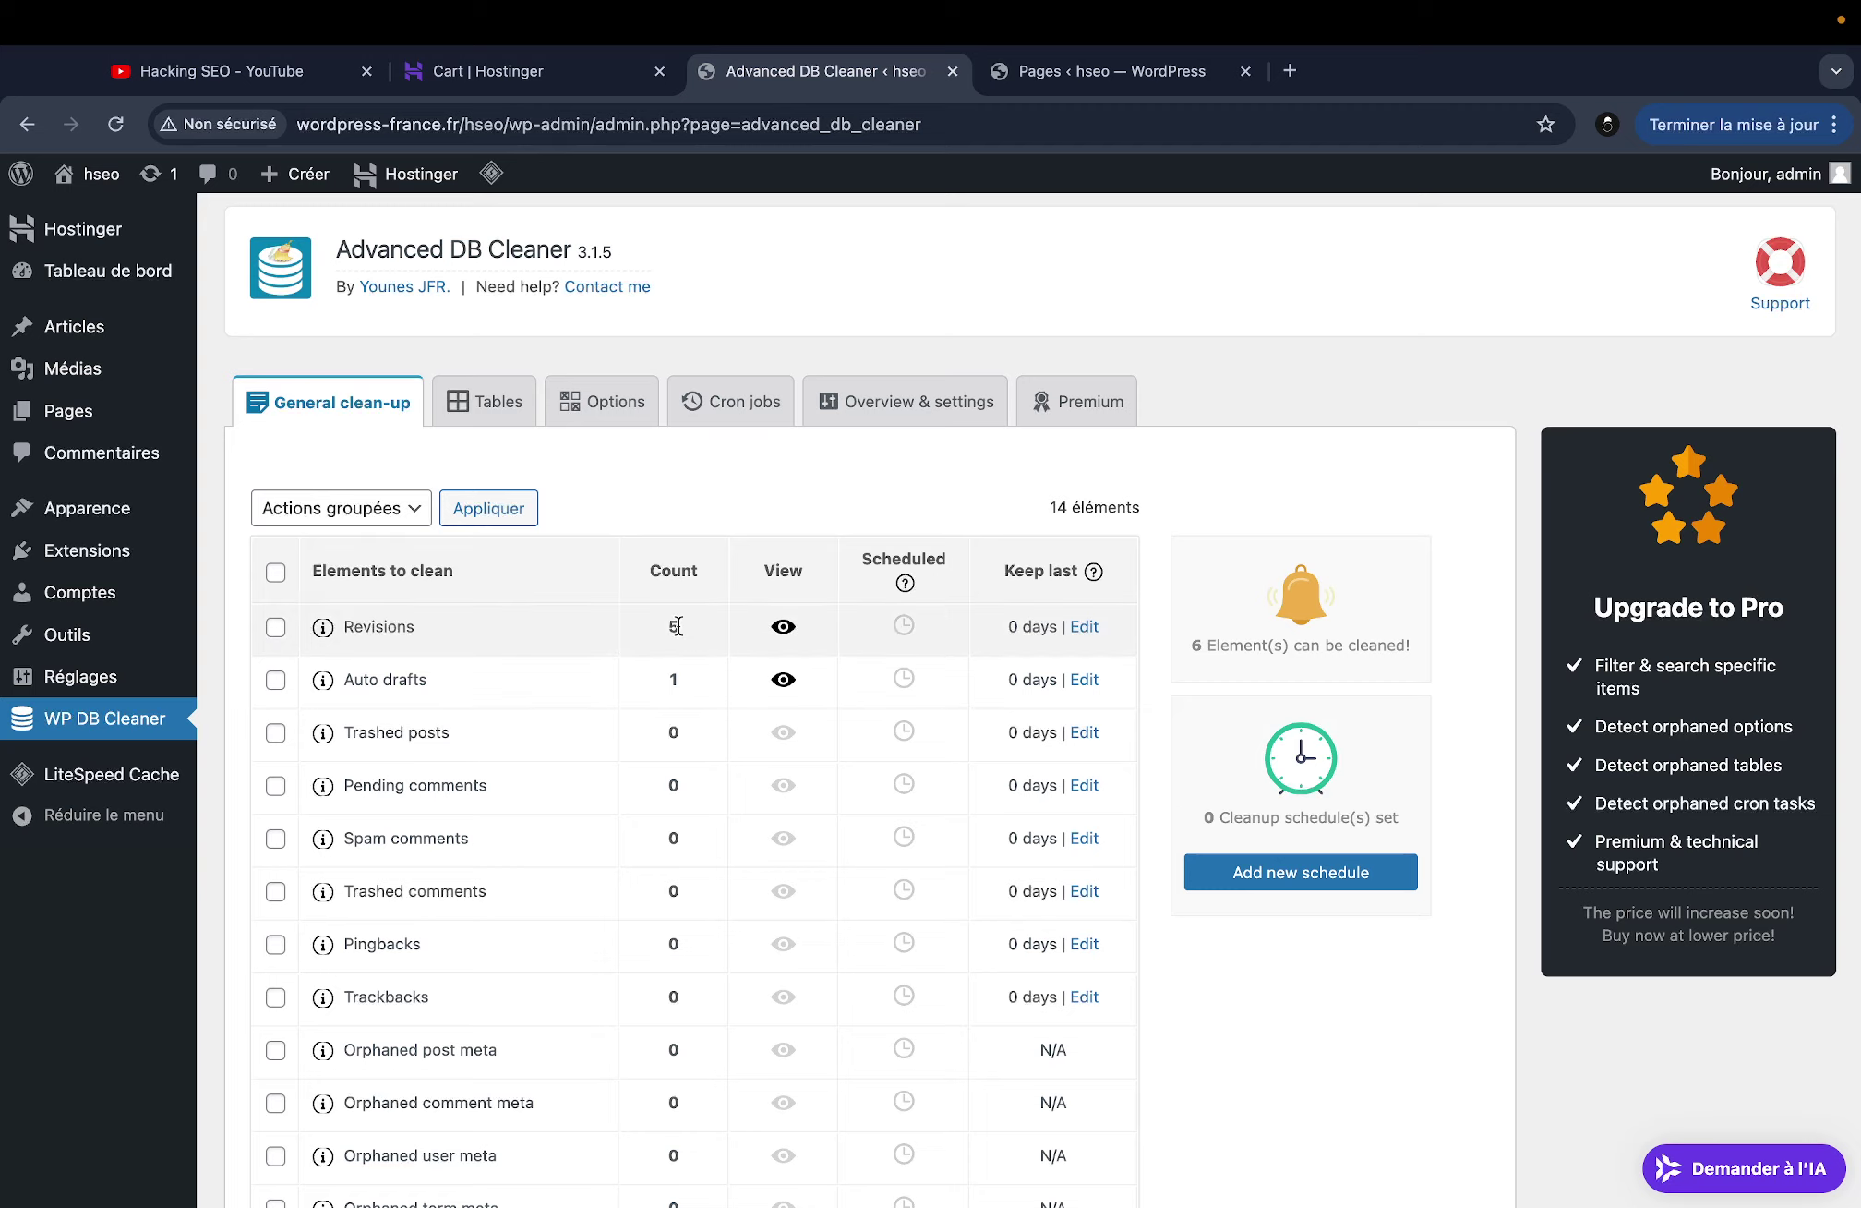
scroll(676, 626, down, 1)
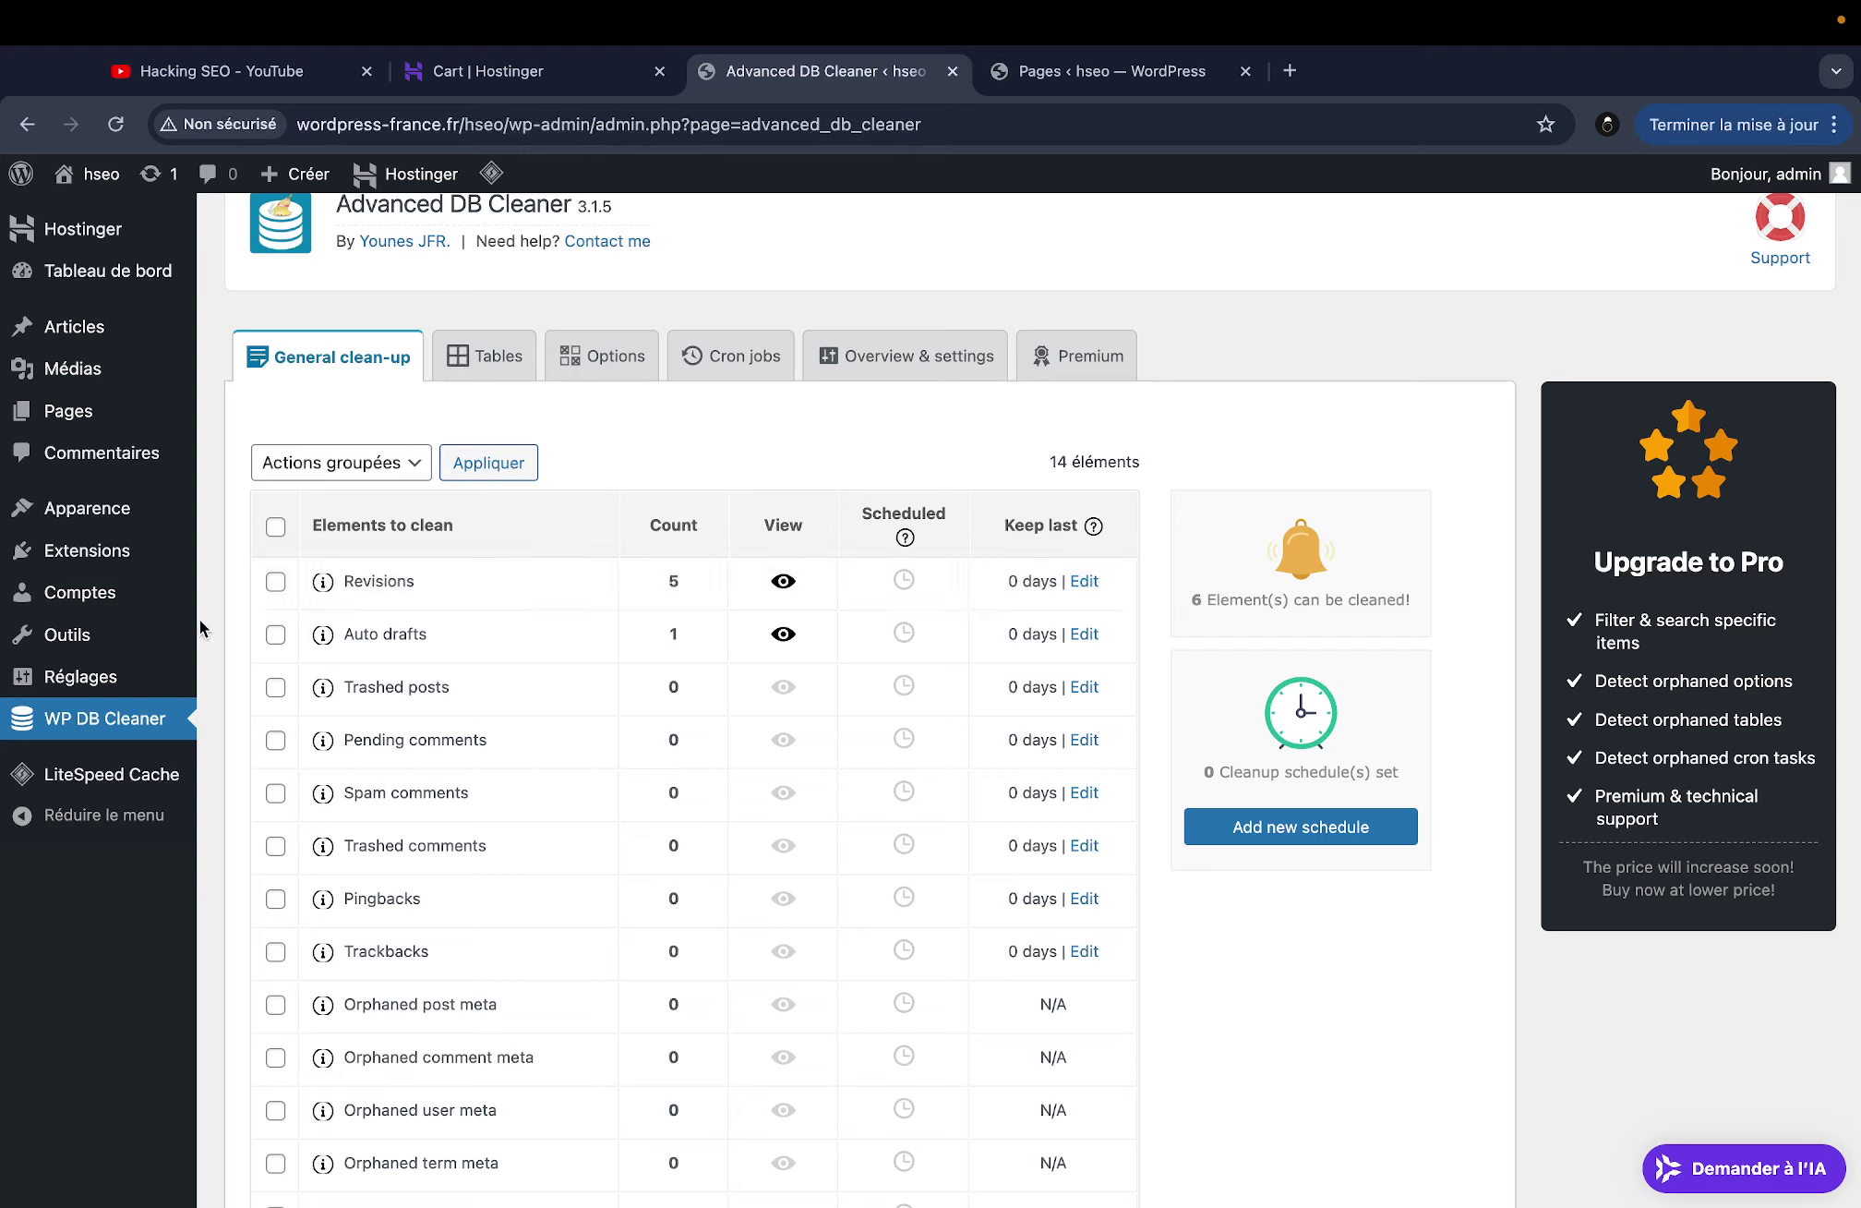
click(276, 583)
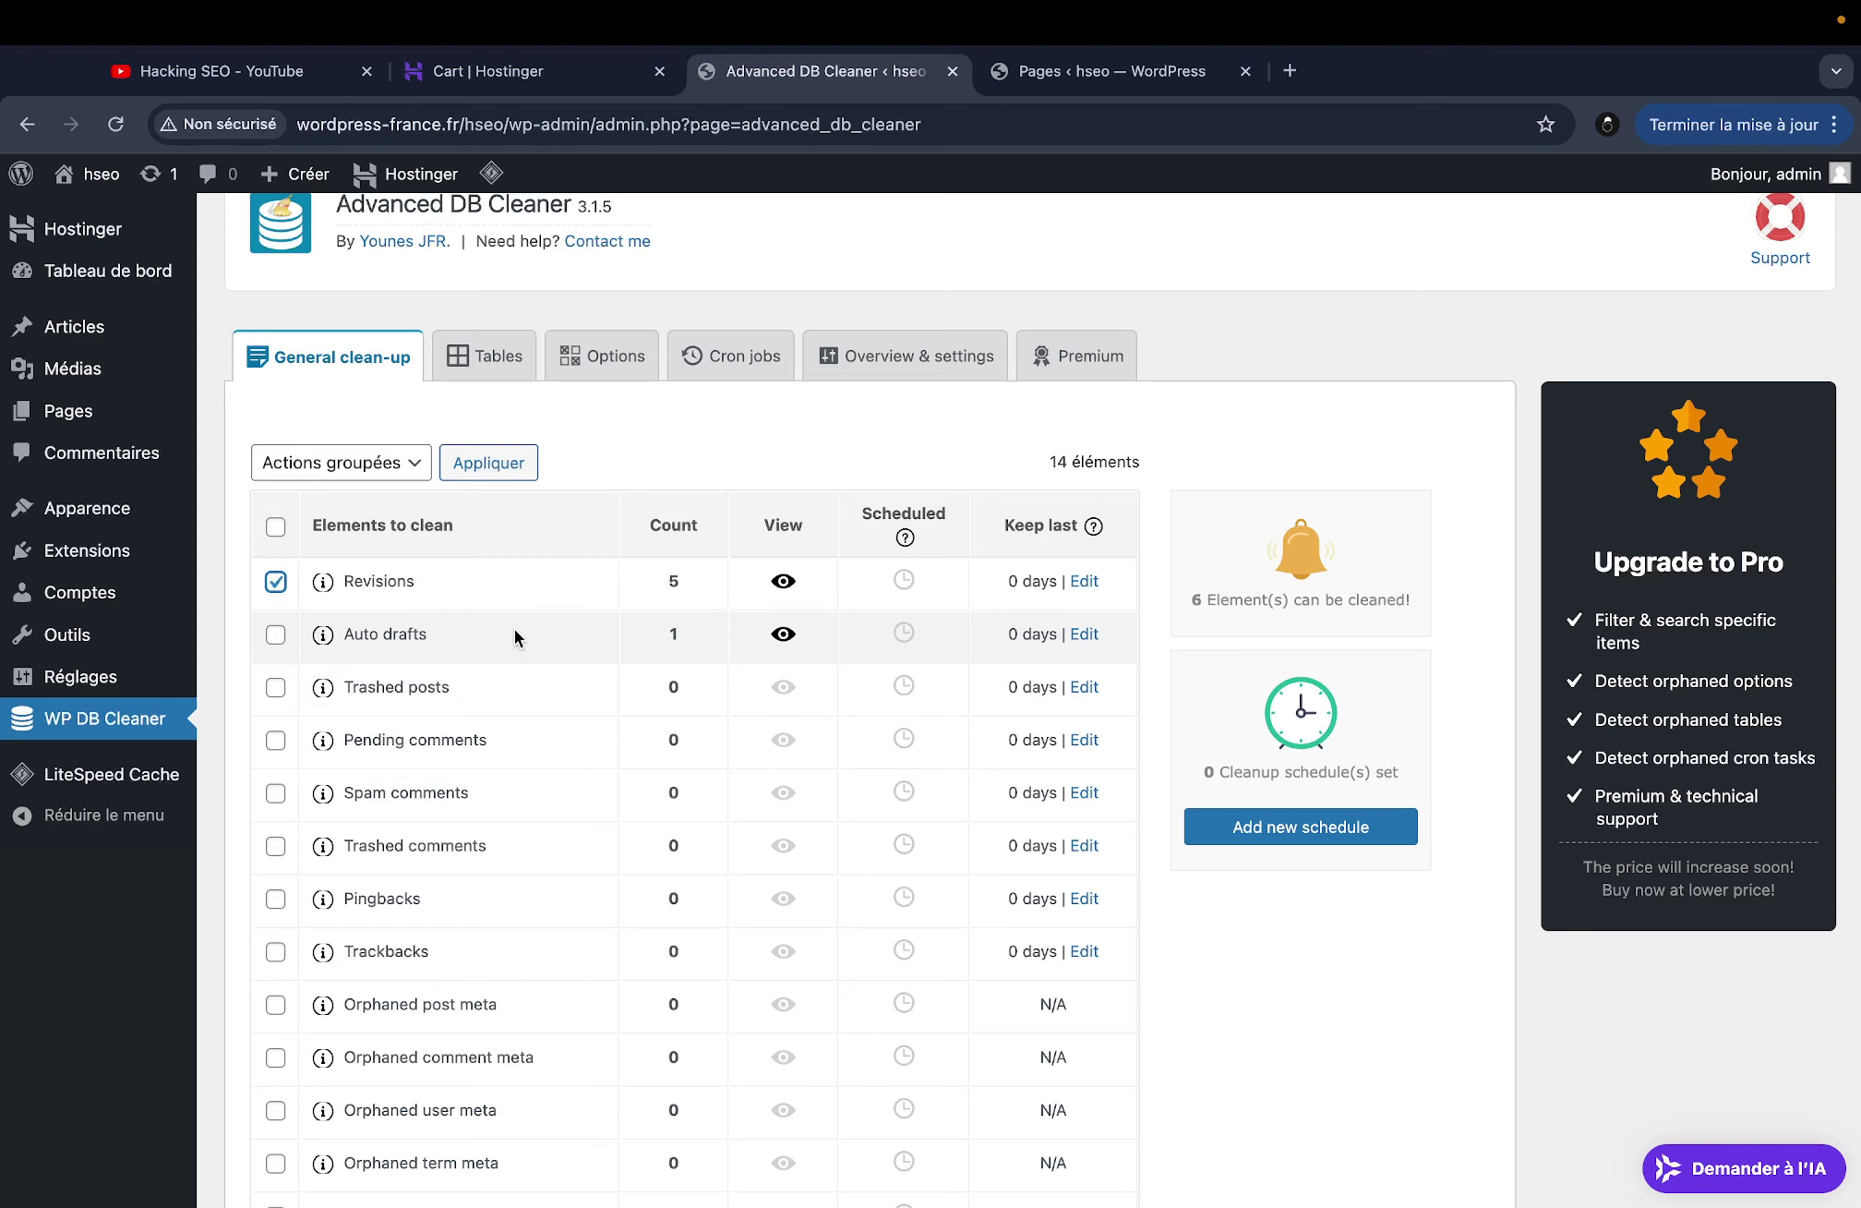
scroll(515, 628, down, 1)
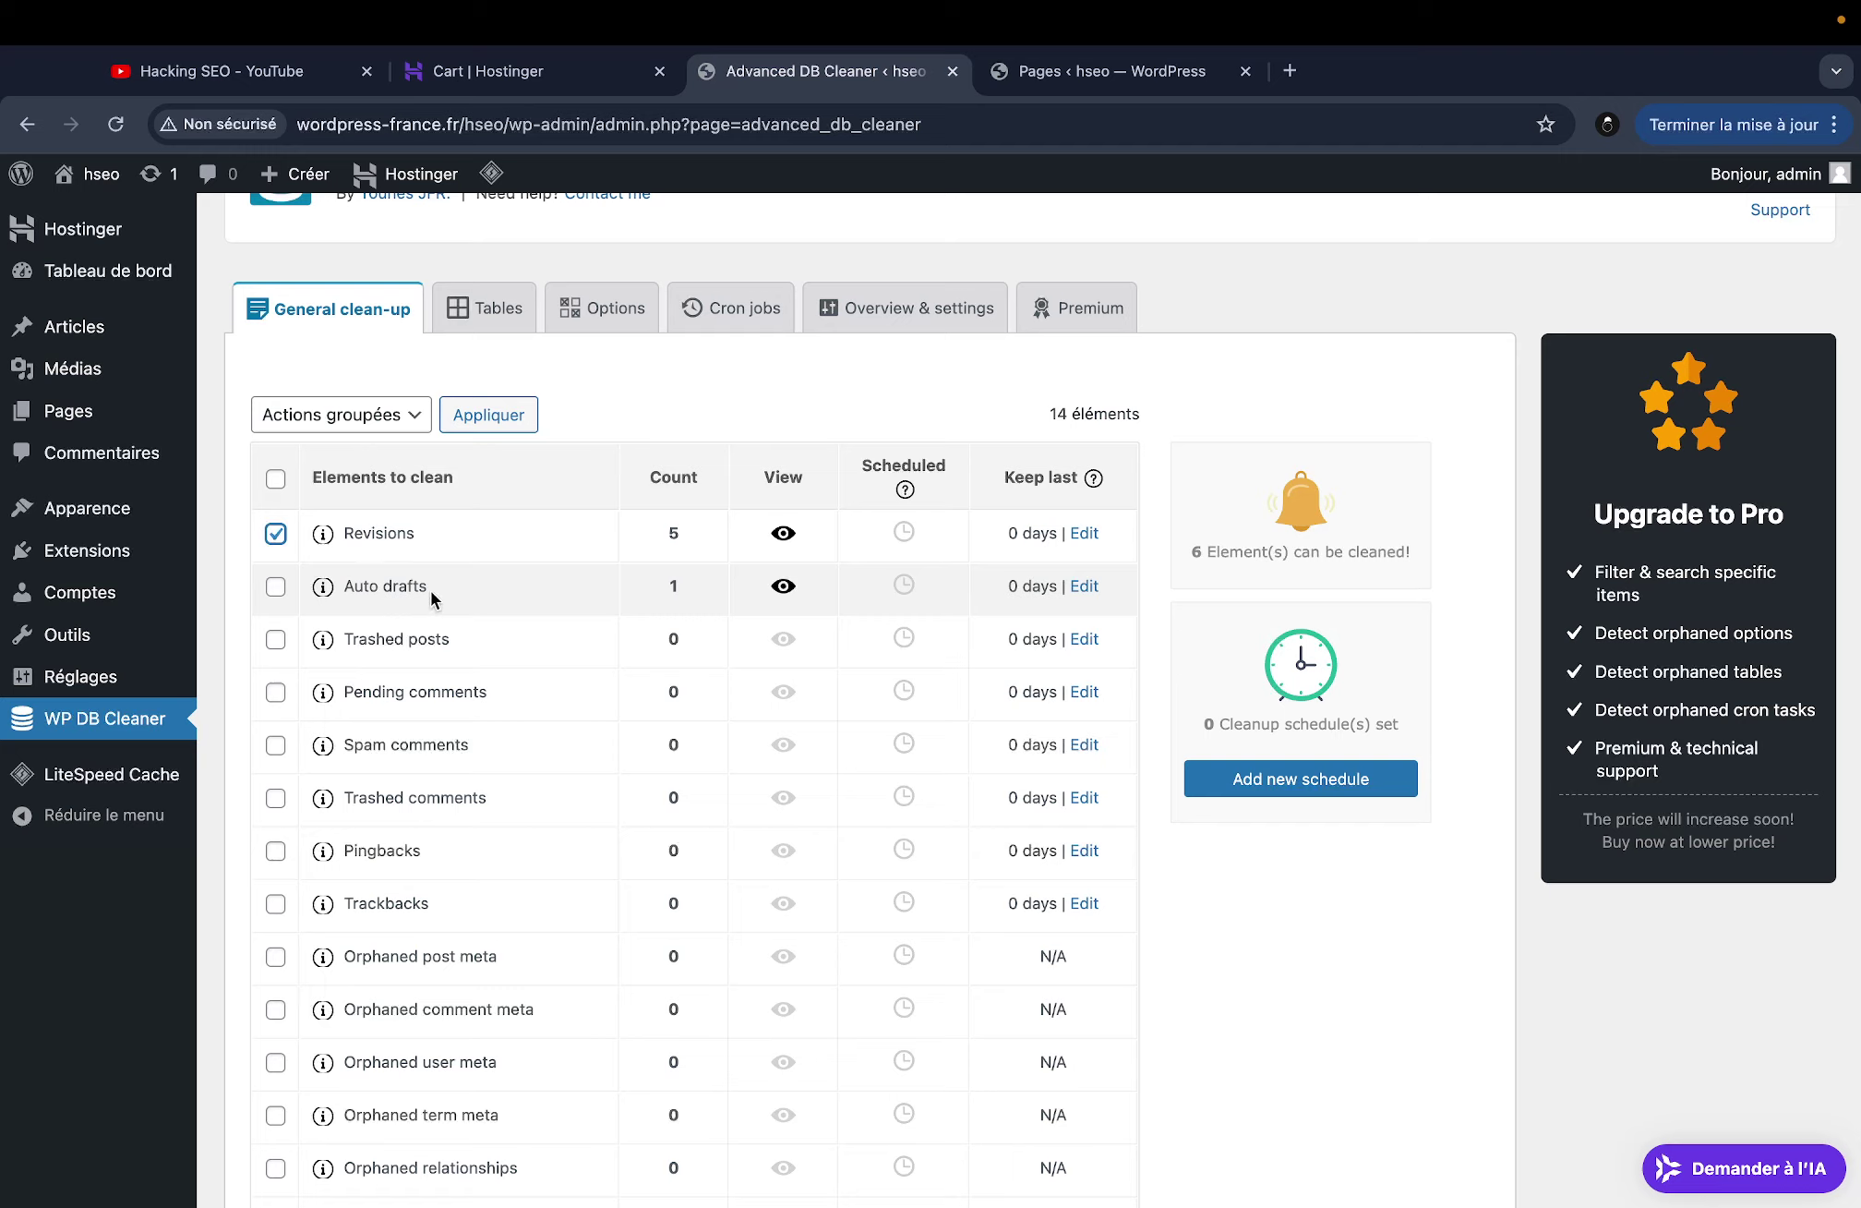
drag(346, 646, 526, 648)
click(525, 647)
Move the Privacy Policy page to the trash and display the trashed pages
click(1025, 85)
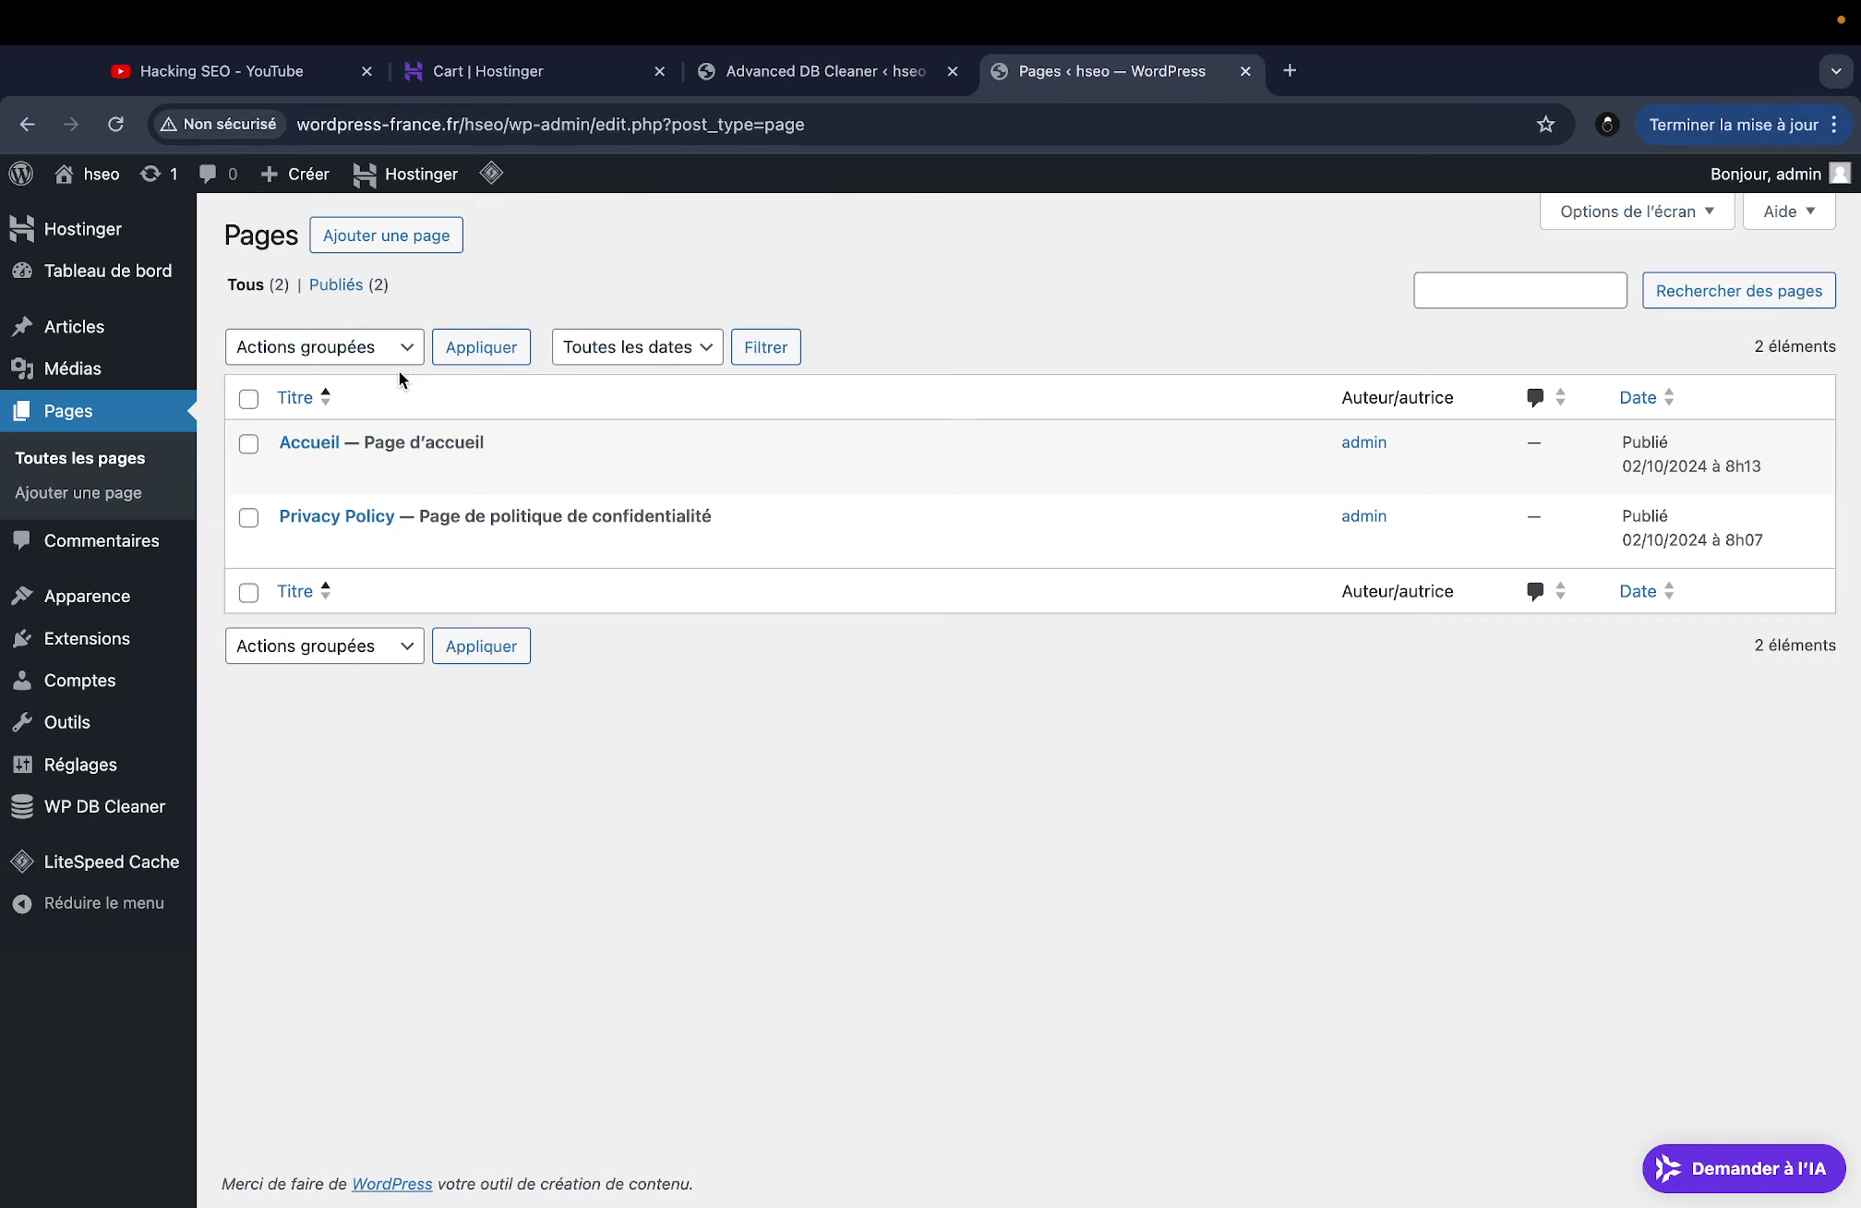
click(542, 545)
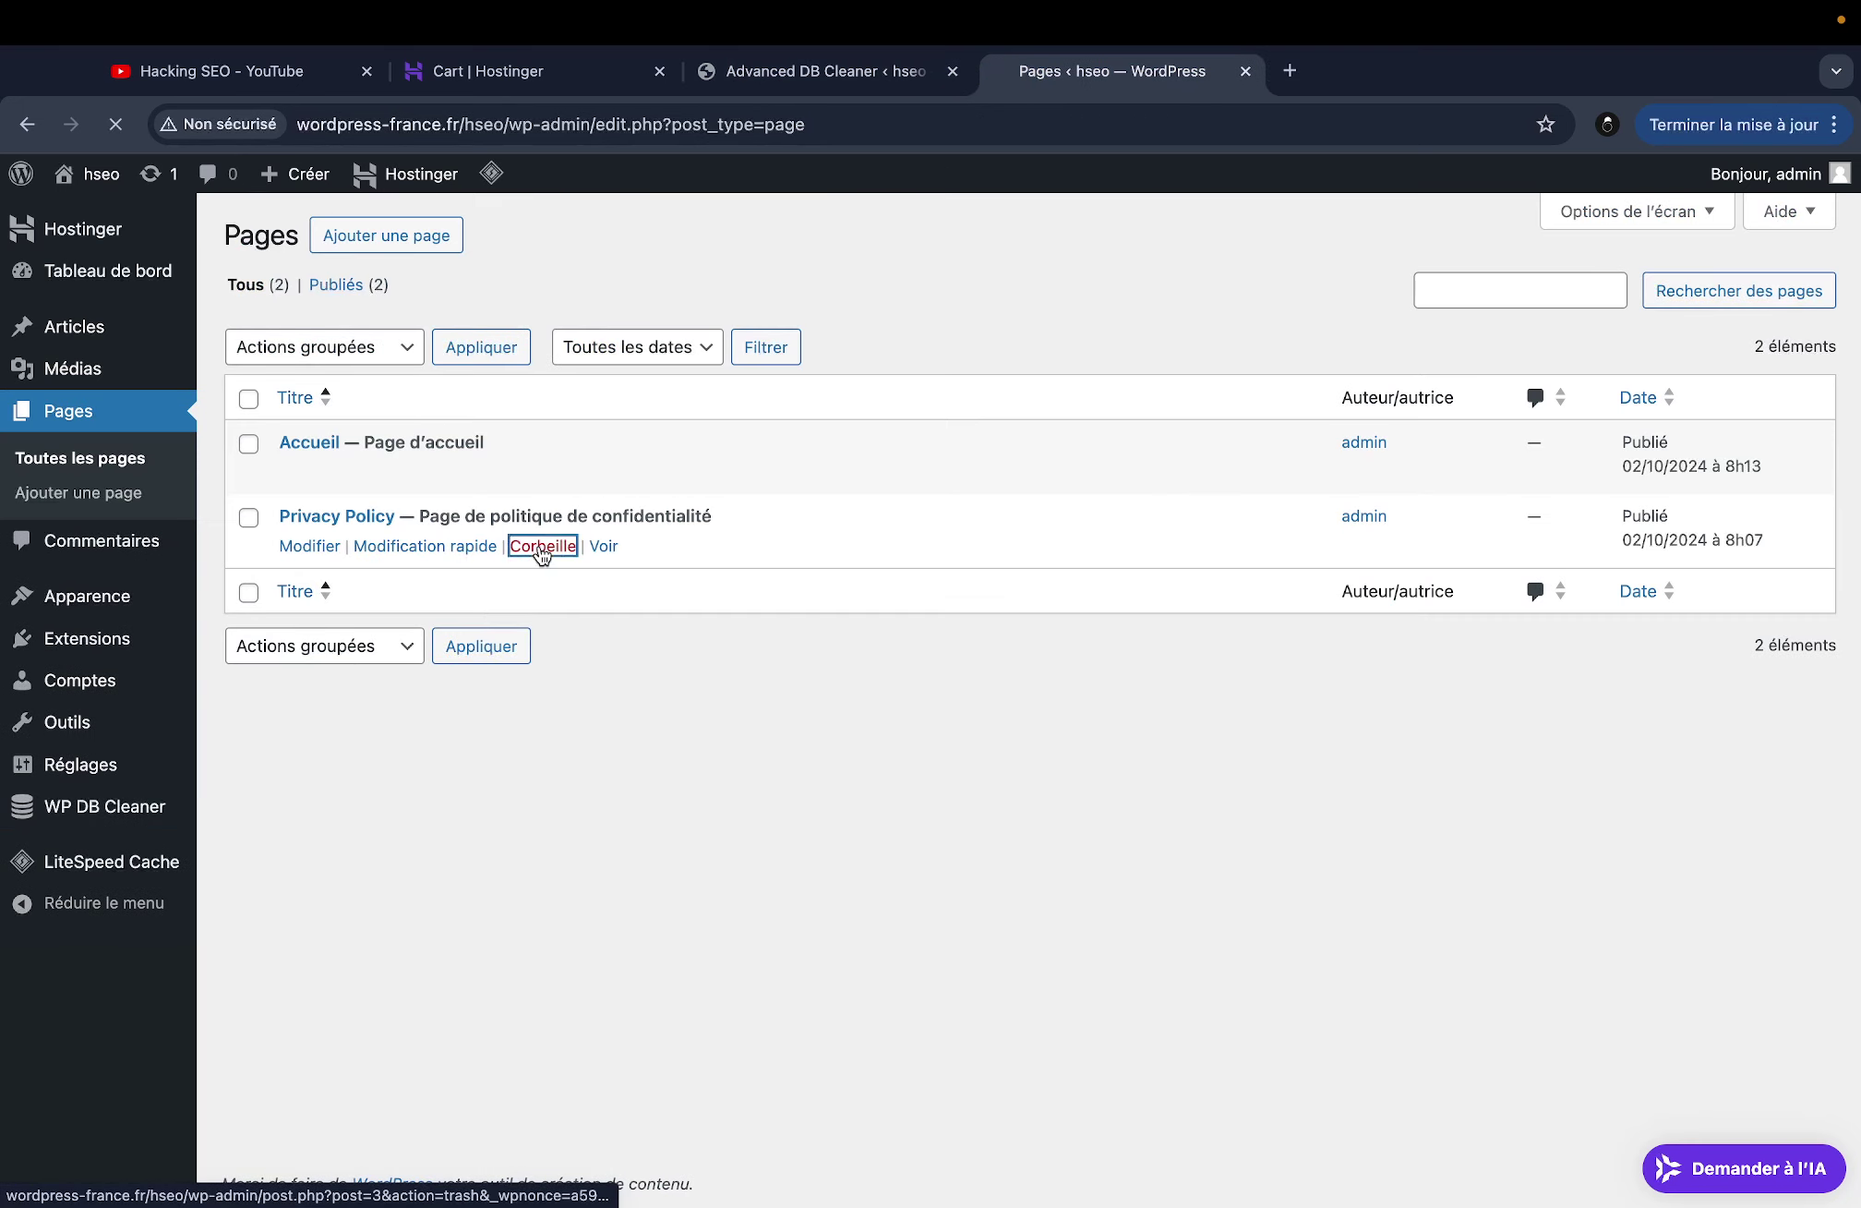
click(426, 362)
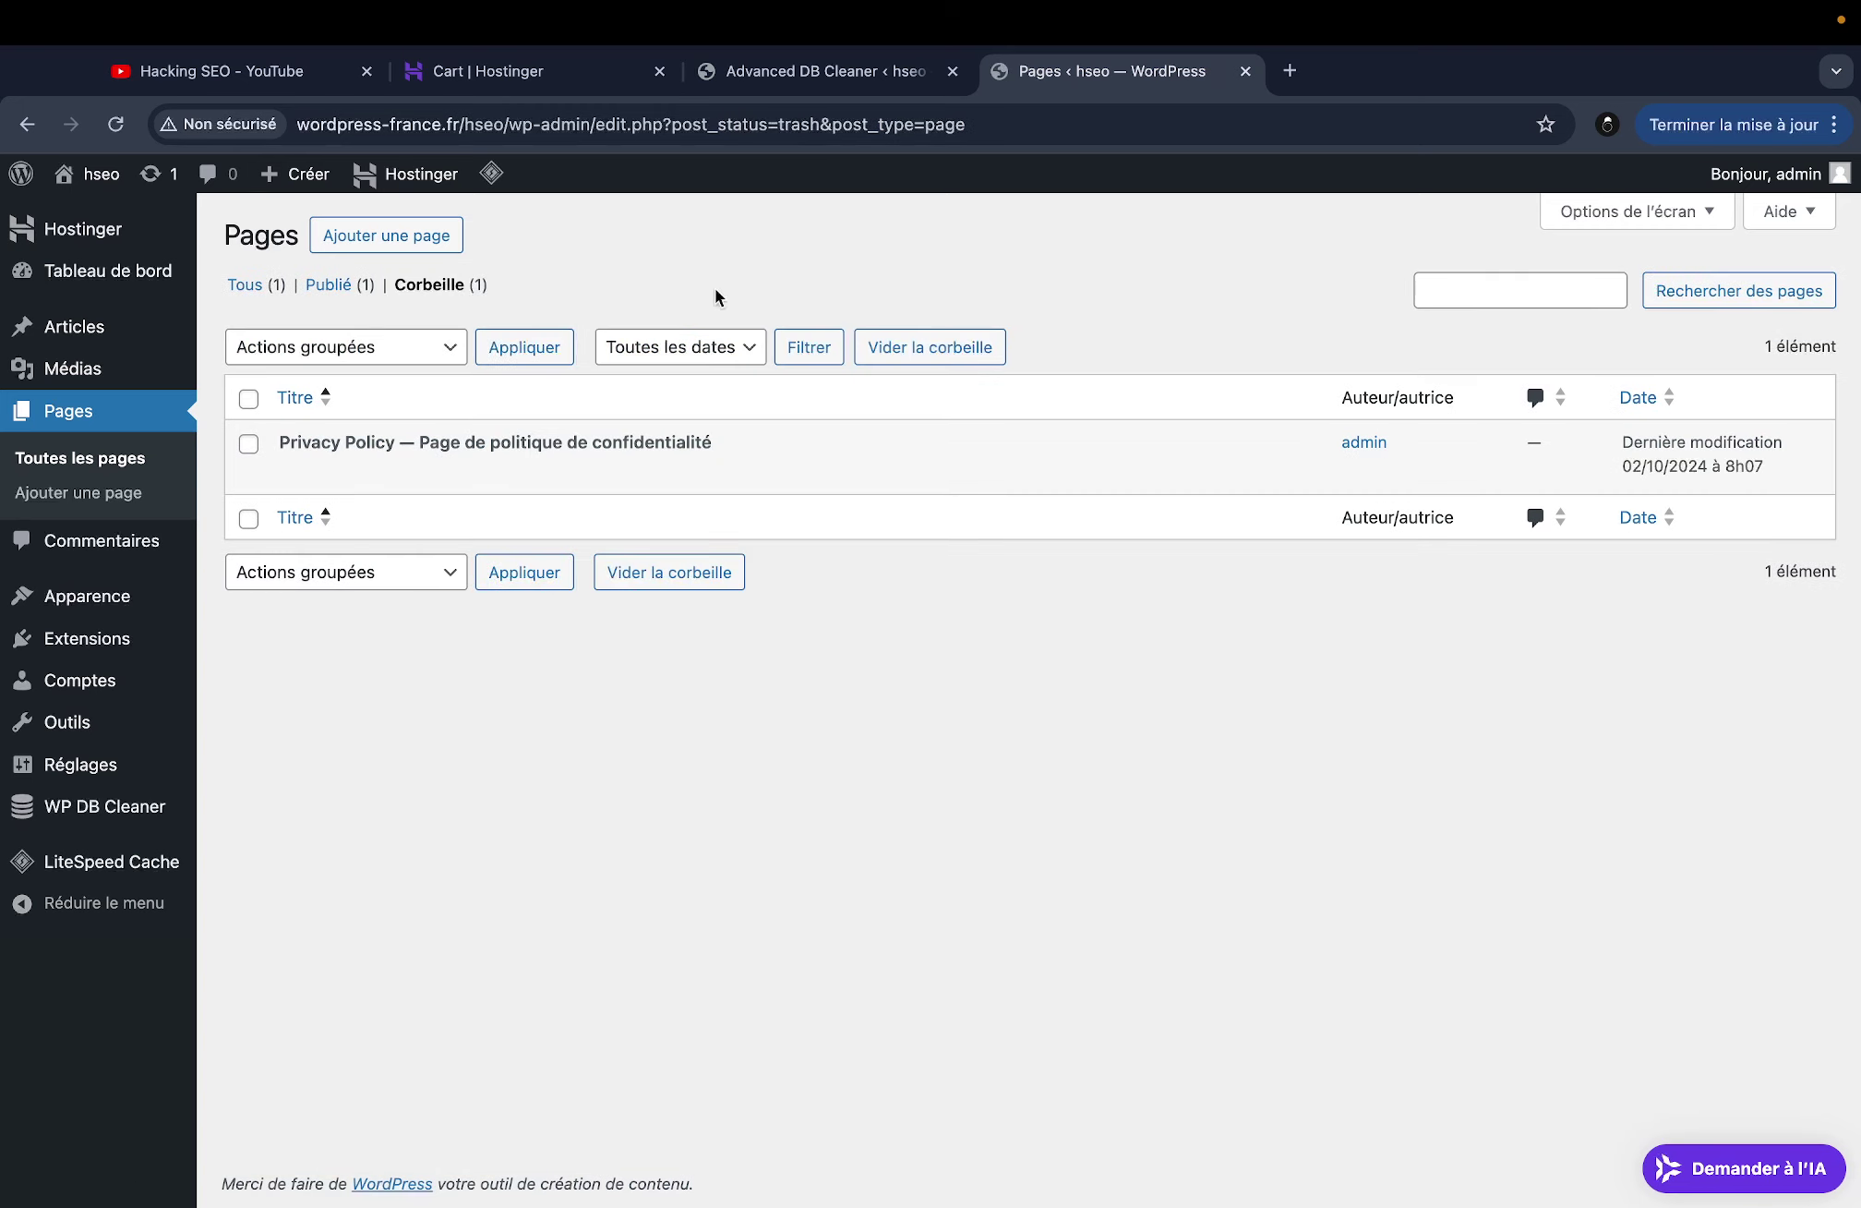
Return to Advanced DB Cleaner and examine the trashed posts, comments, pingbacks and orphaned data entries
click(849, 73)
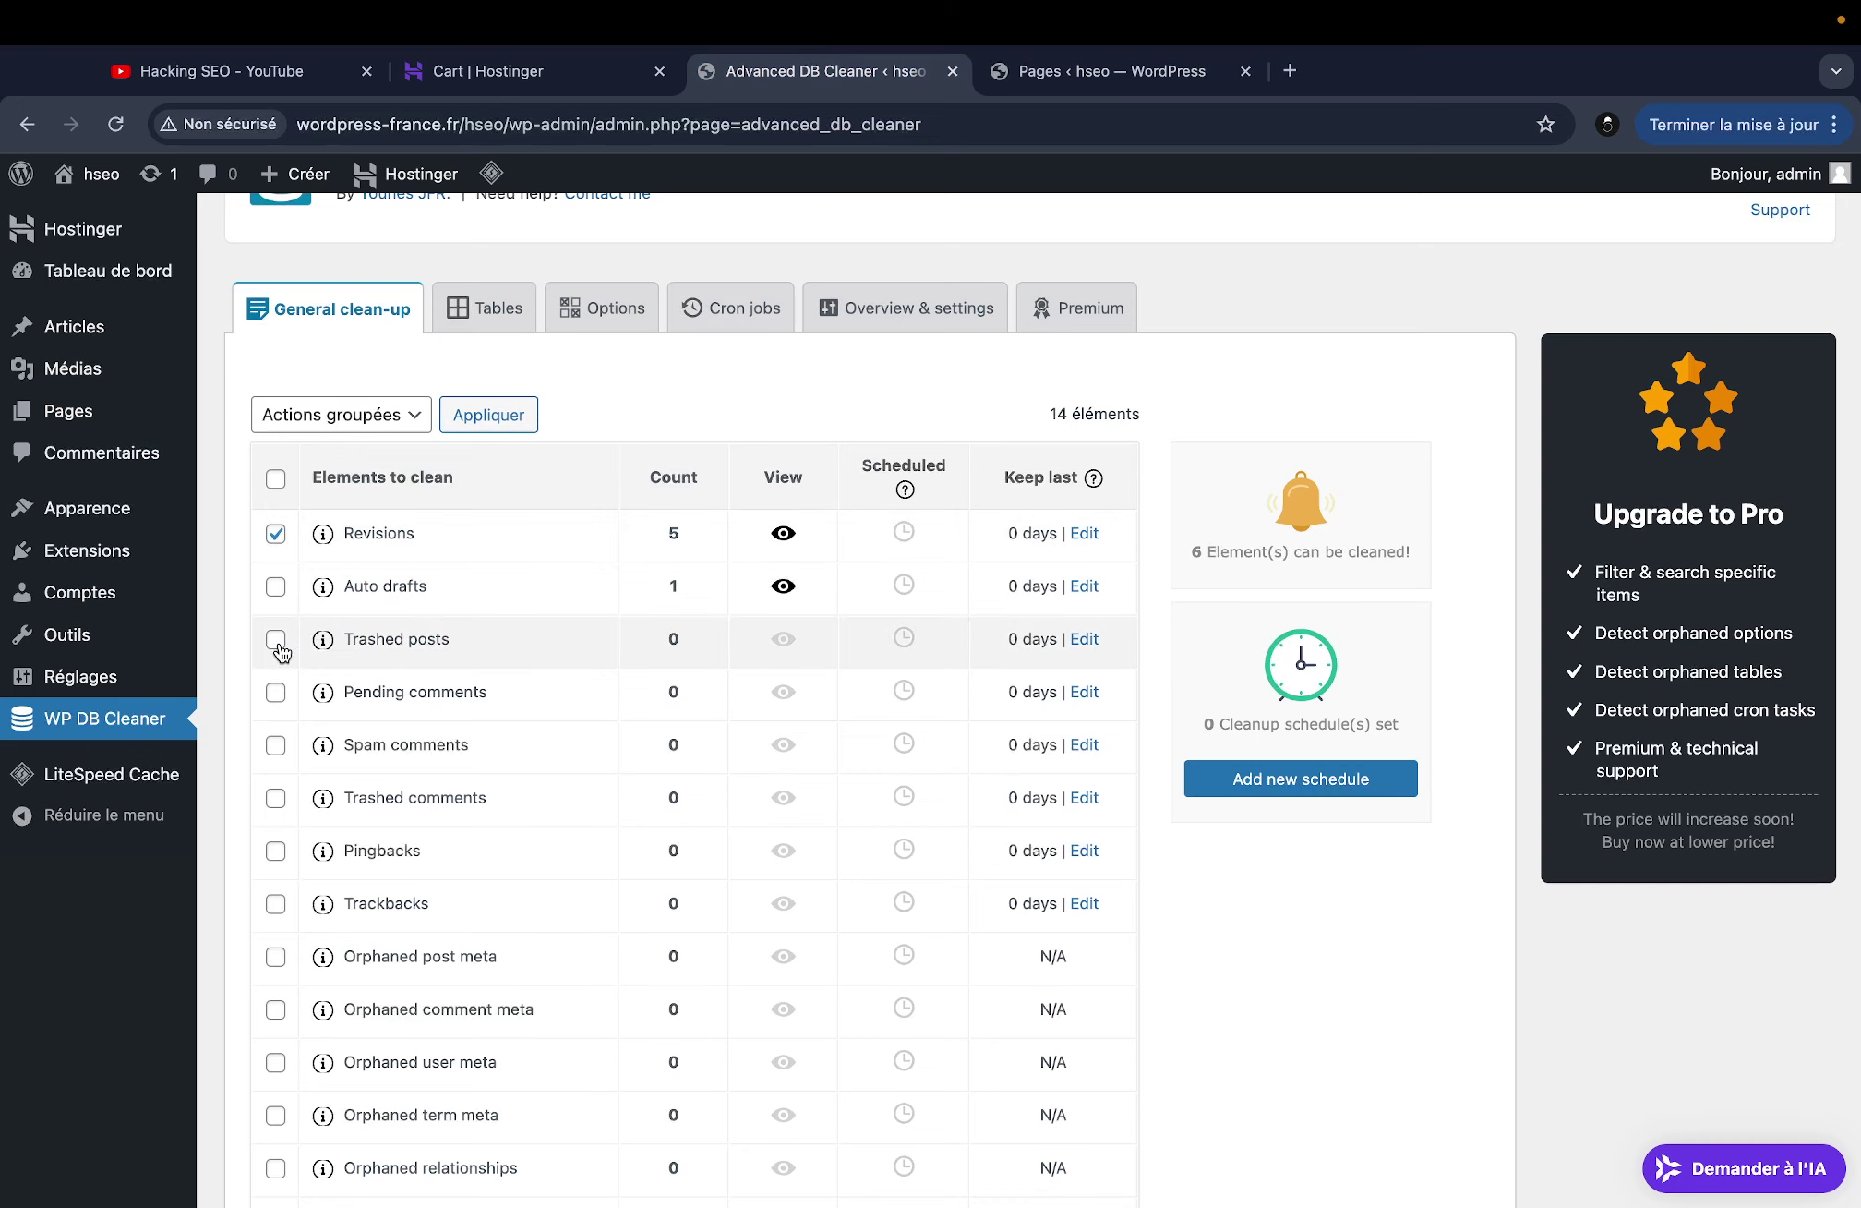
scroll(282, 651, down, 1)
scroll(279, 644, down, 1)
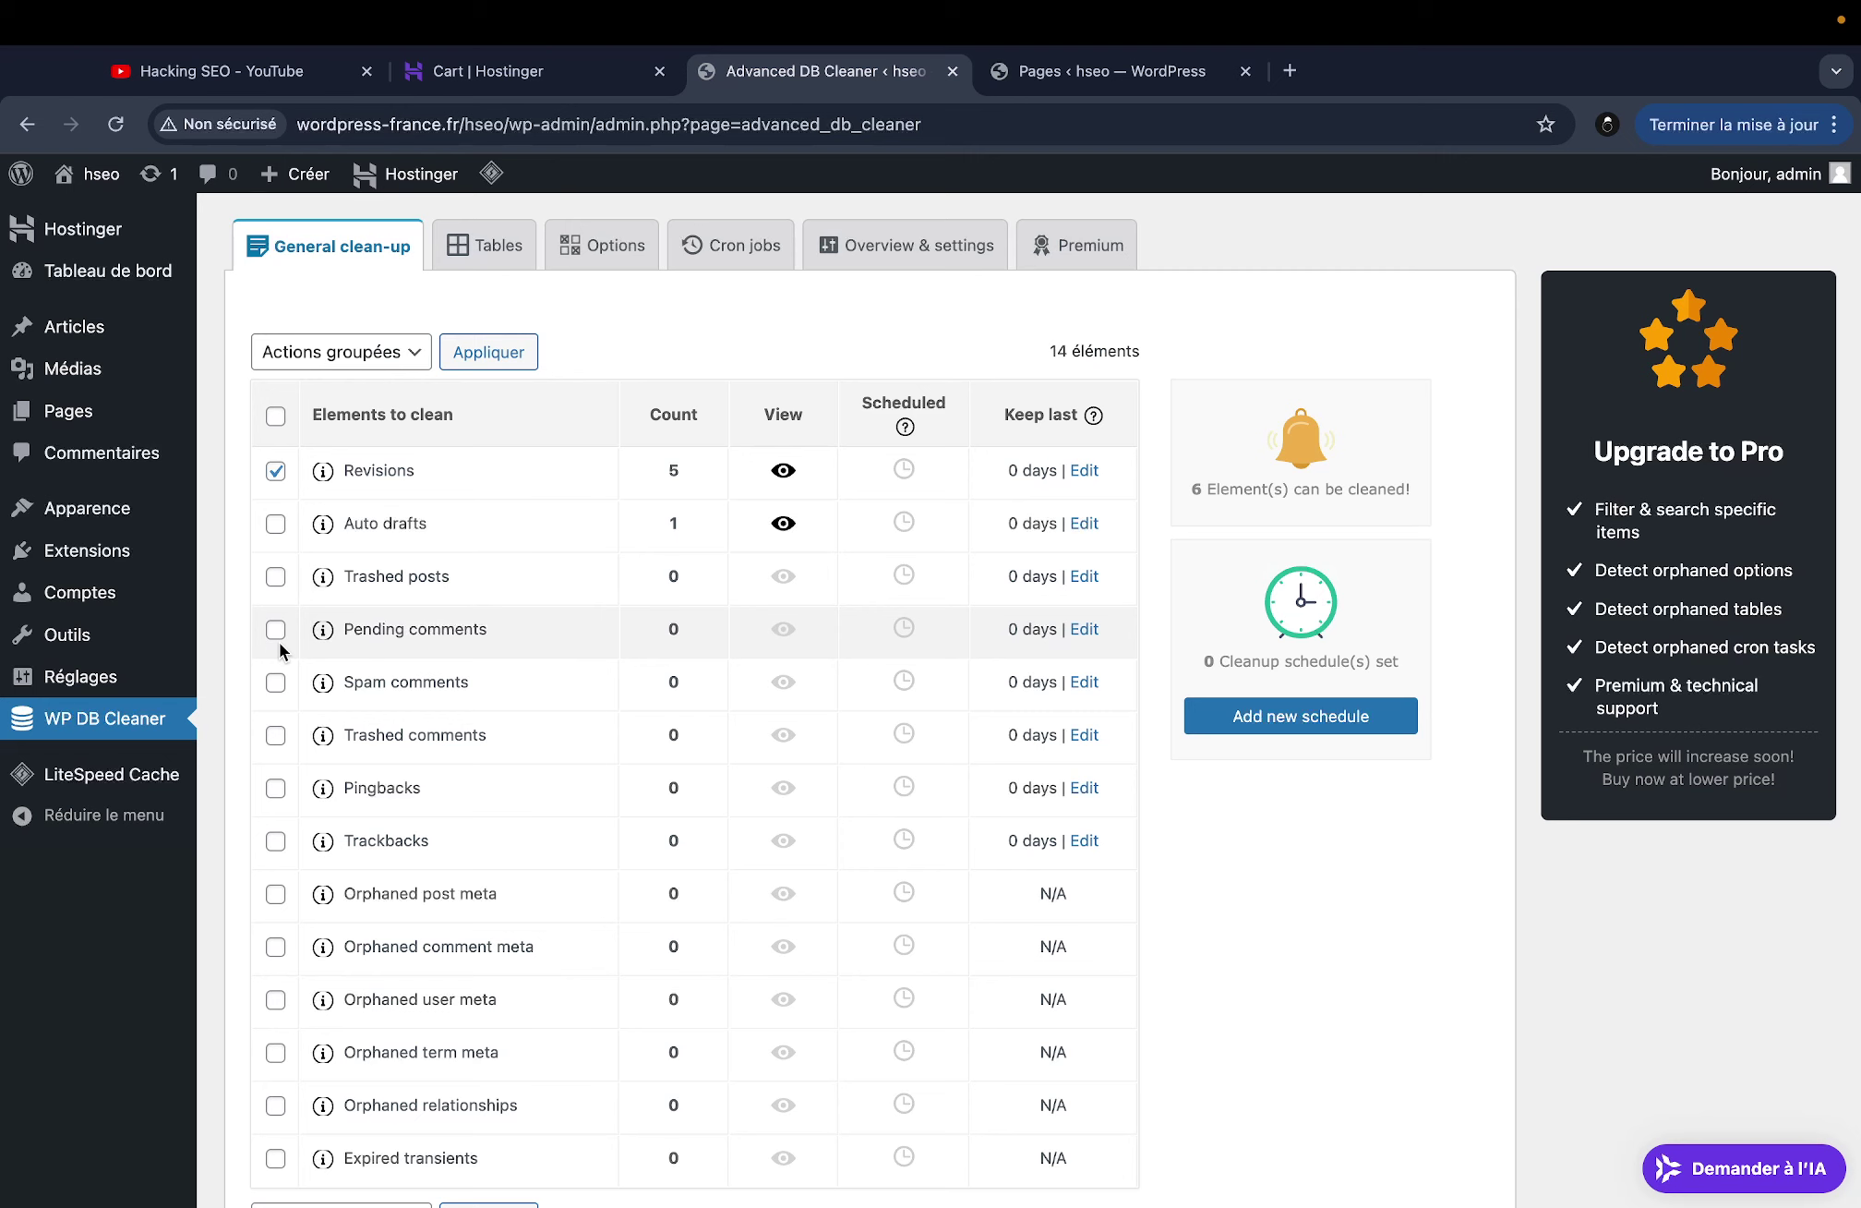
scroll(280, 643, down, 2)
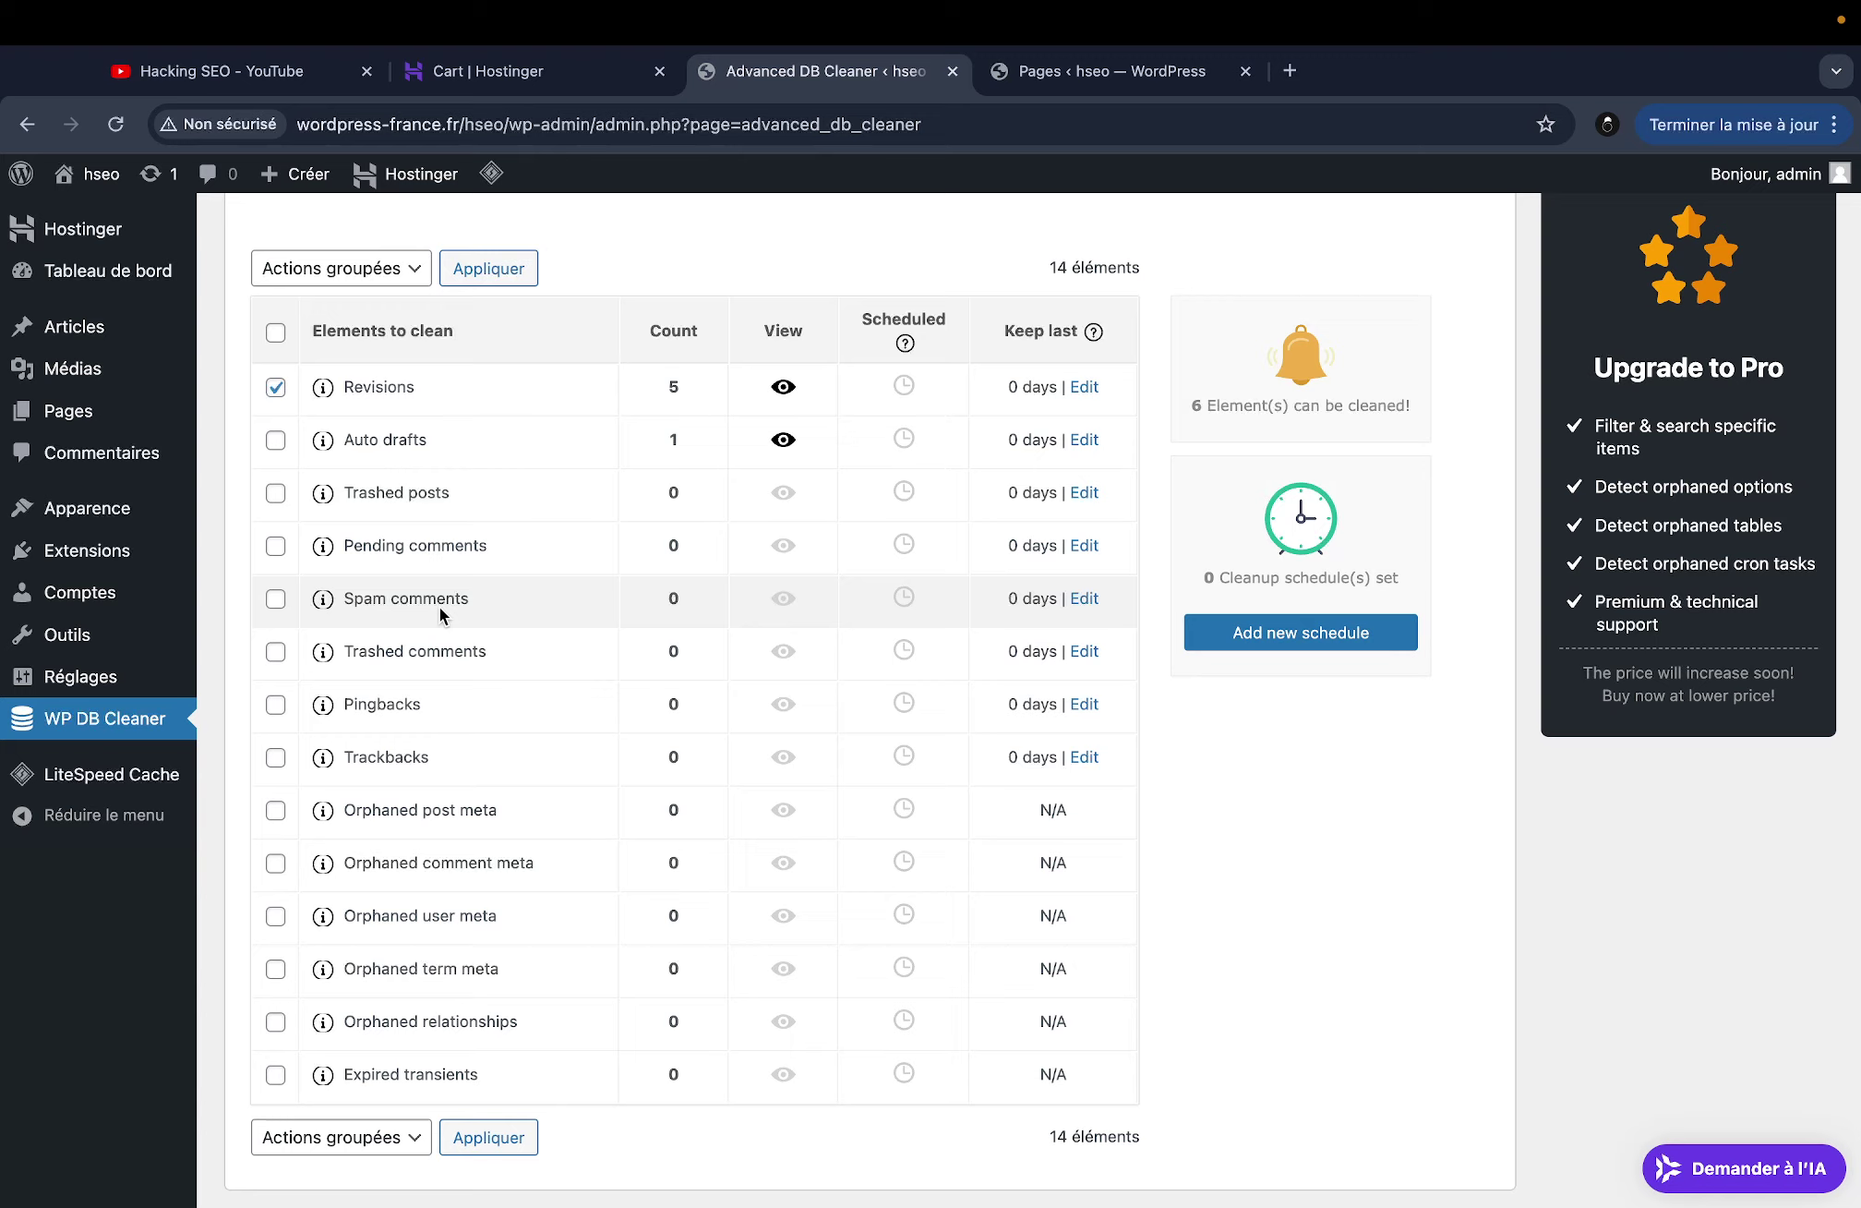
drag(343, 651, 520, 654)
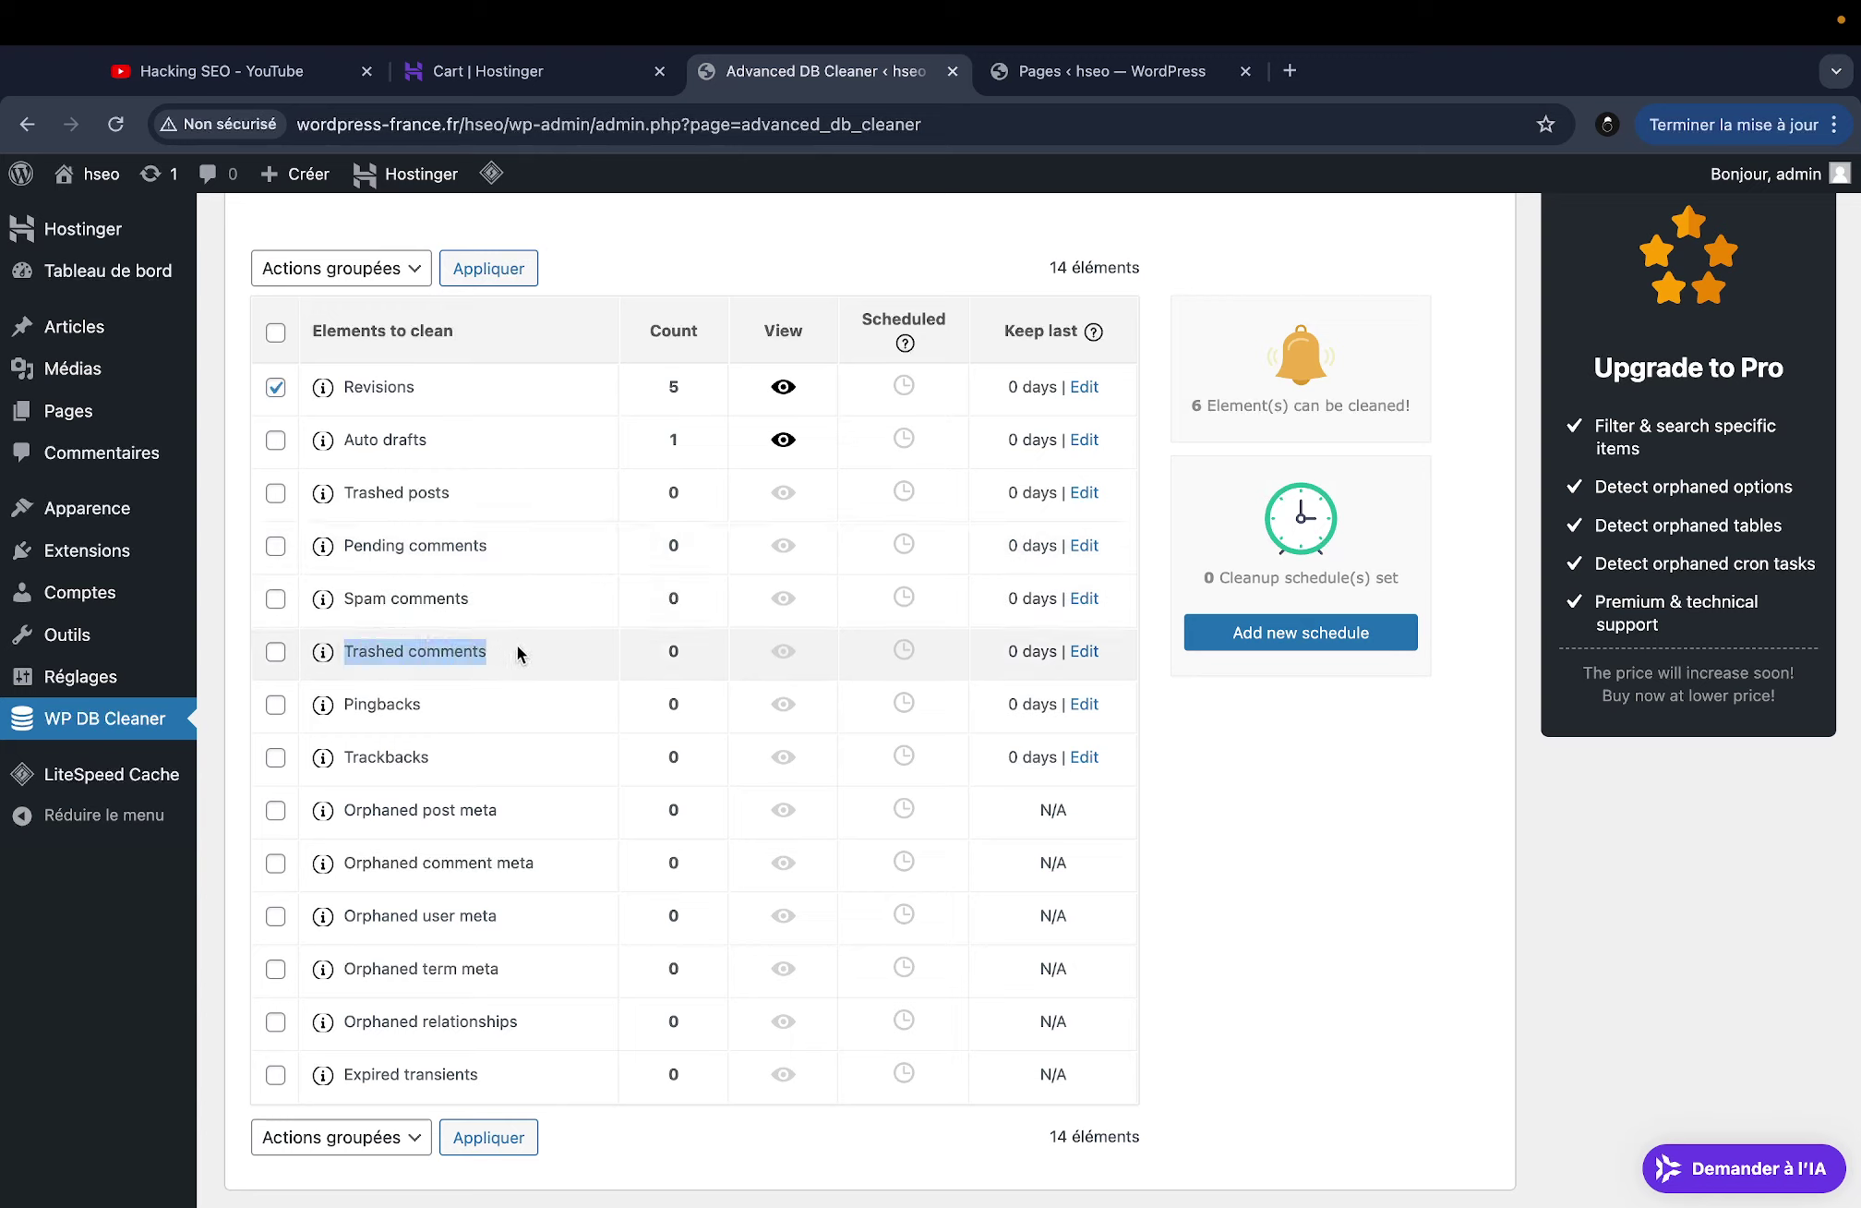
click(519, 645)
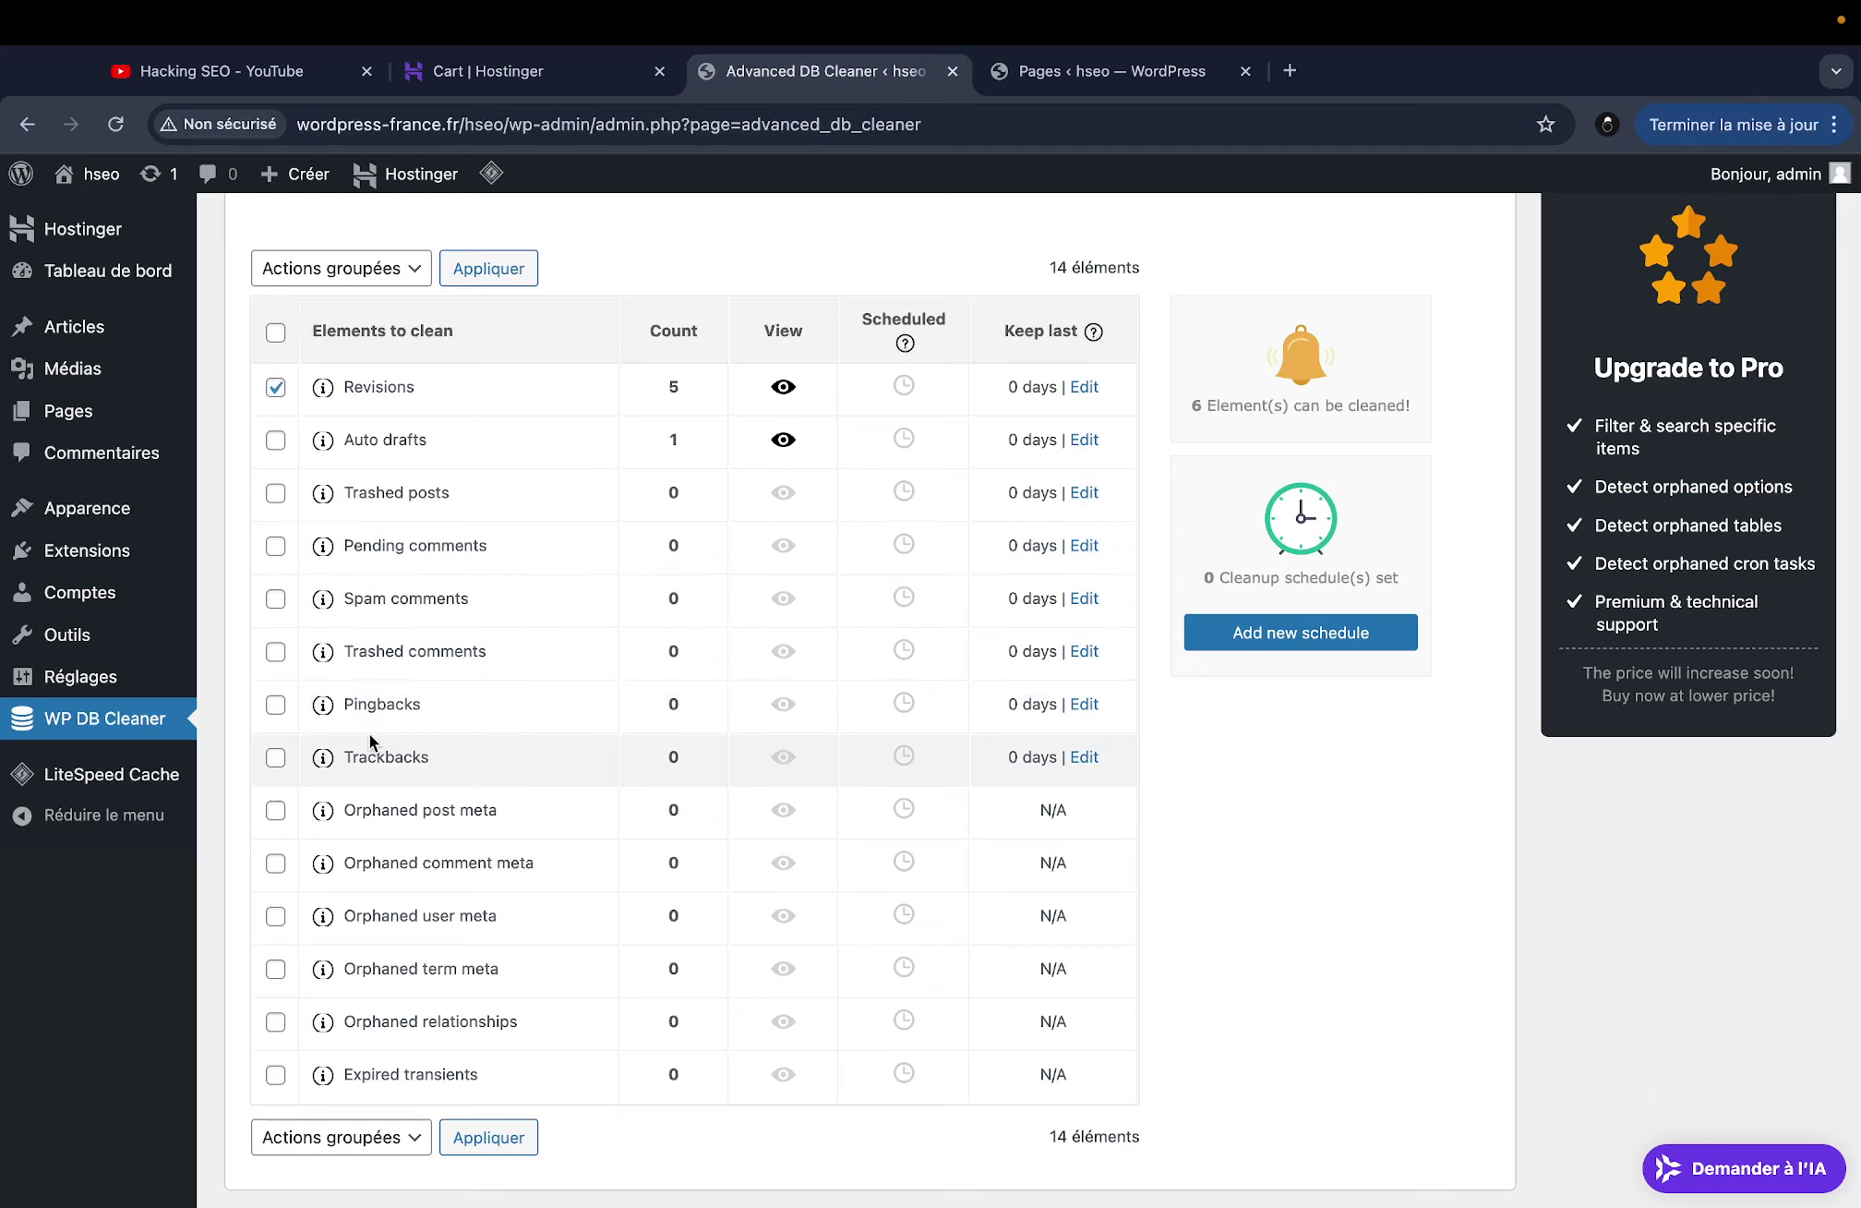
scroll(443, 536, up, 4)
scroll(473, 703, down, 3)
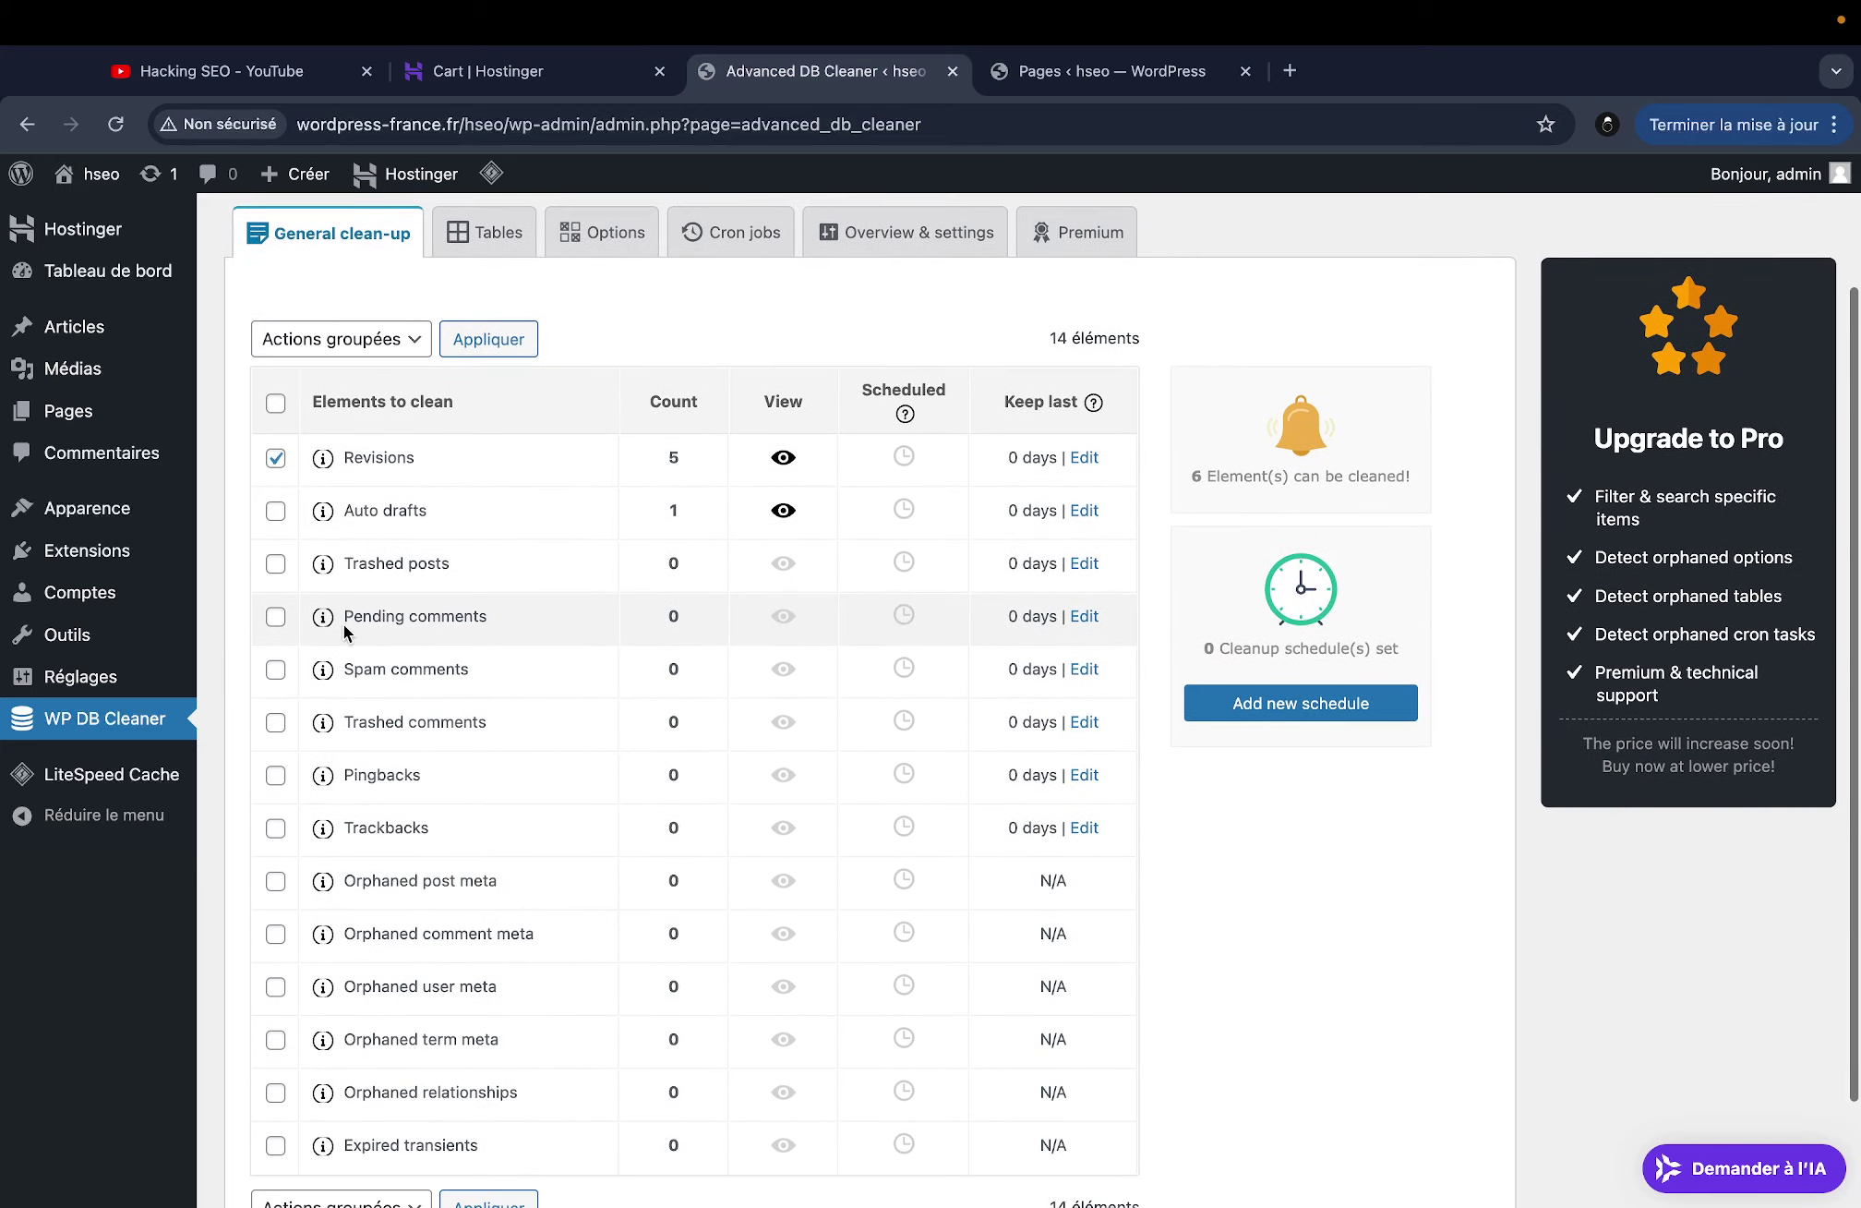
click(499, 630)
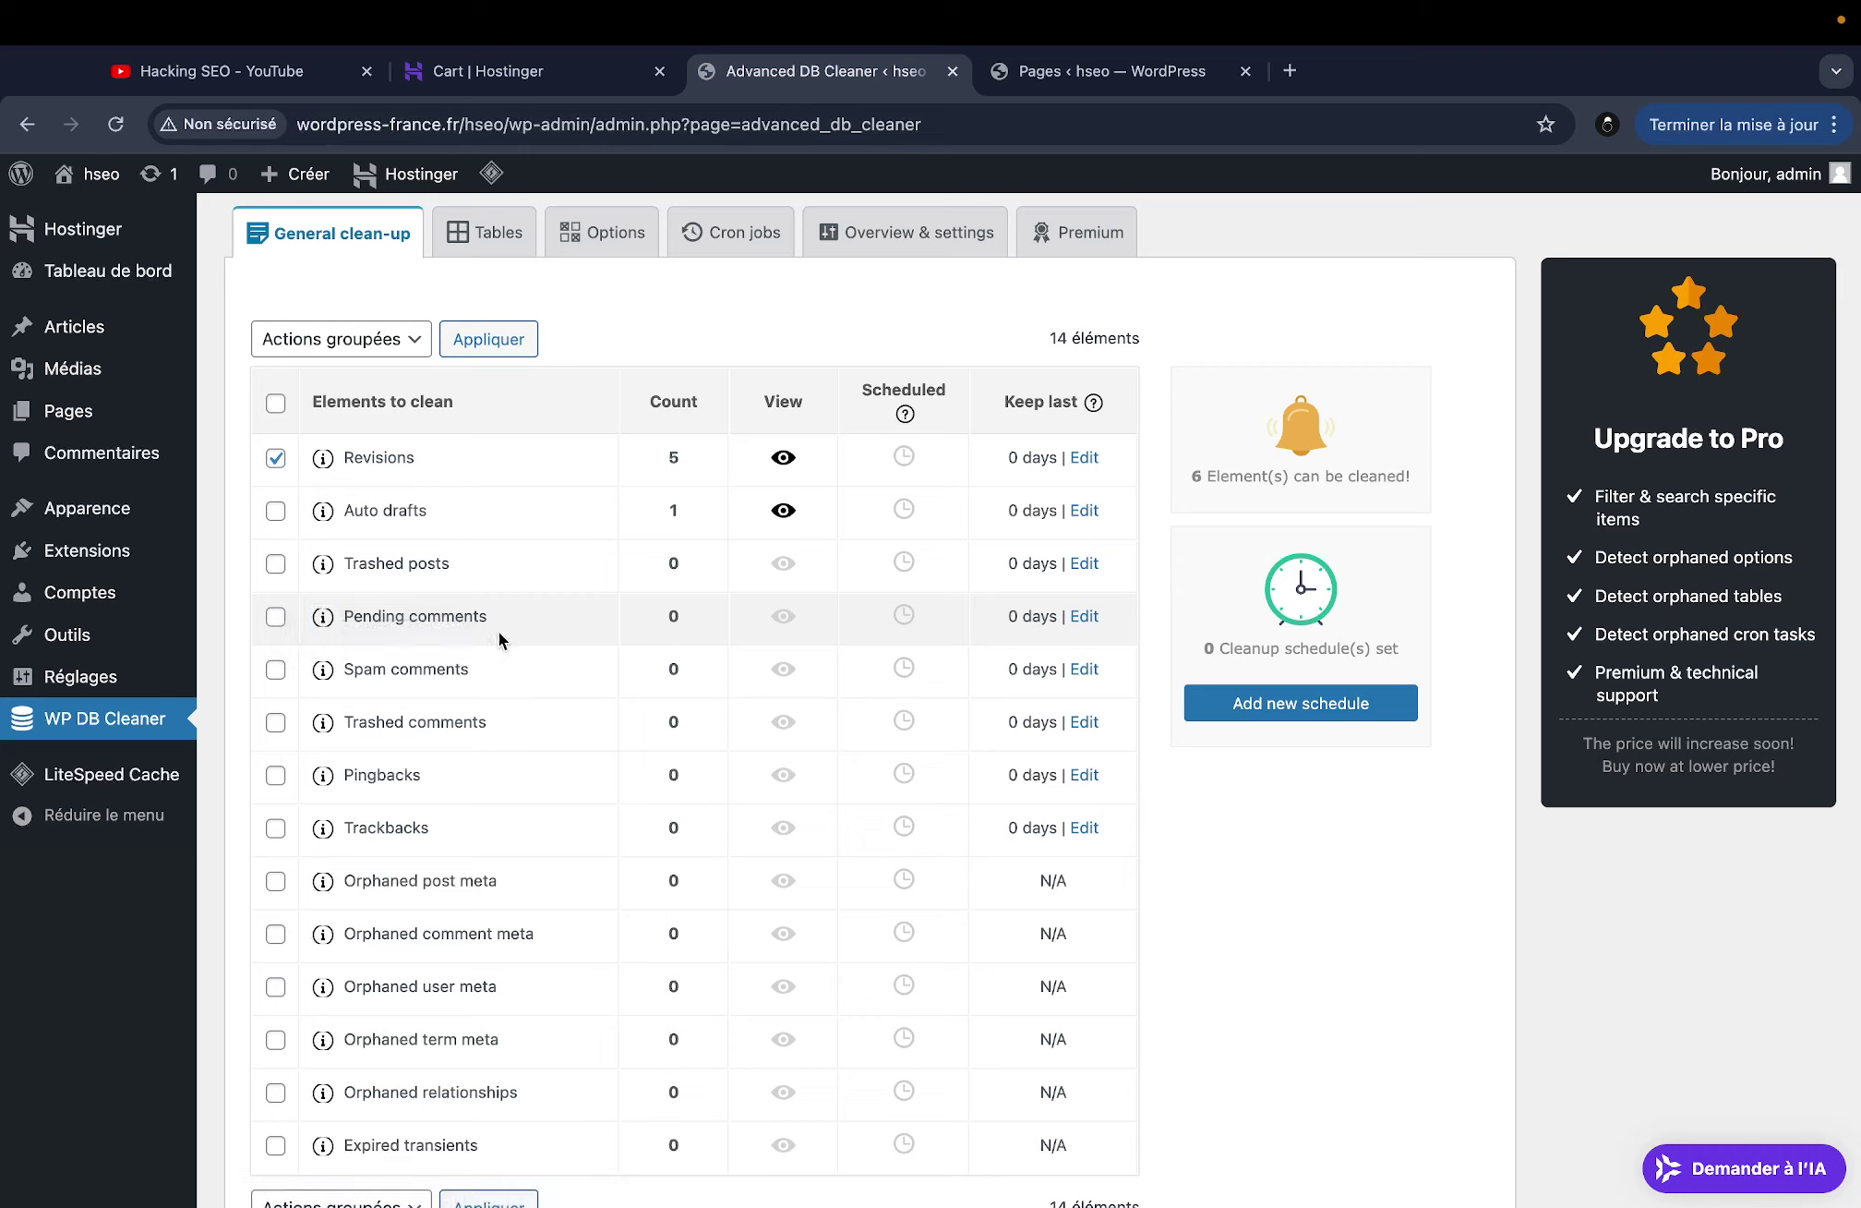
Select all 14 elements in the general clean-up list, apply the Clean bulk action and confirm it
scroll(499, 637, down, 1)
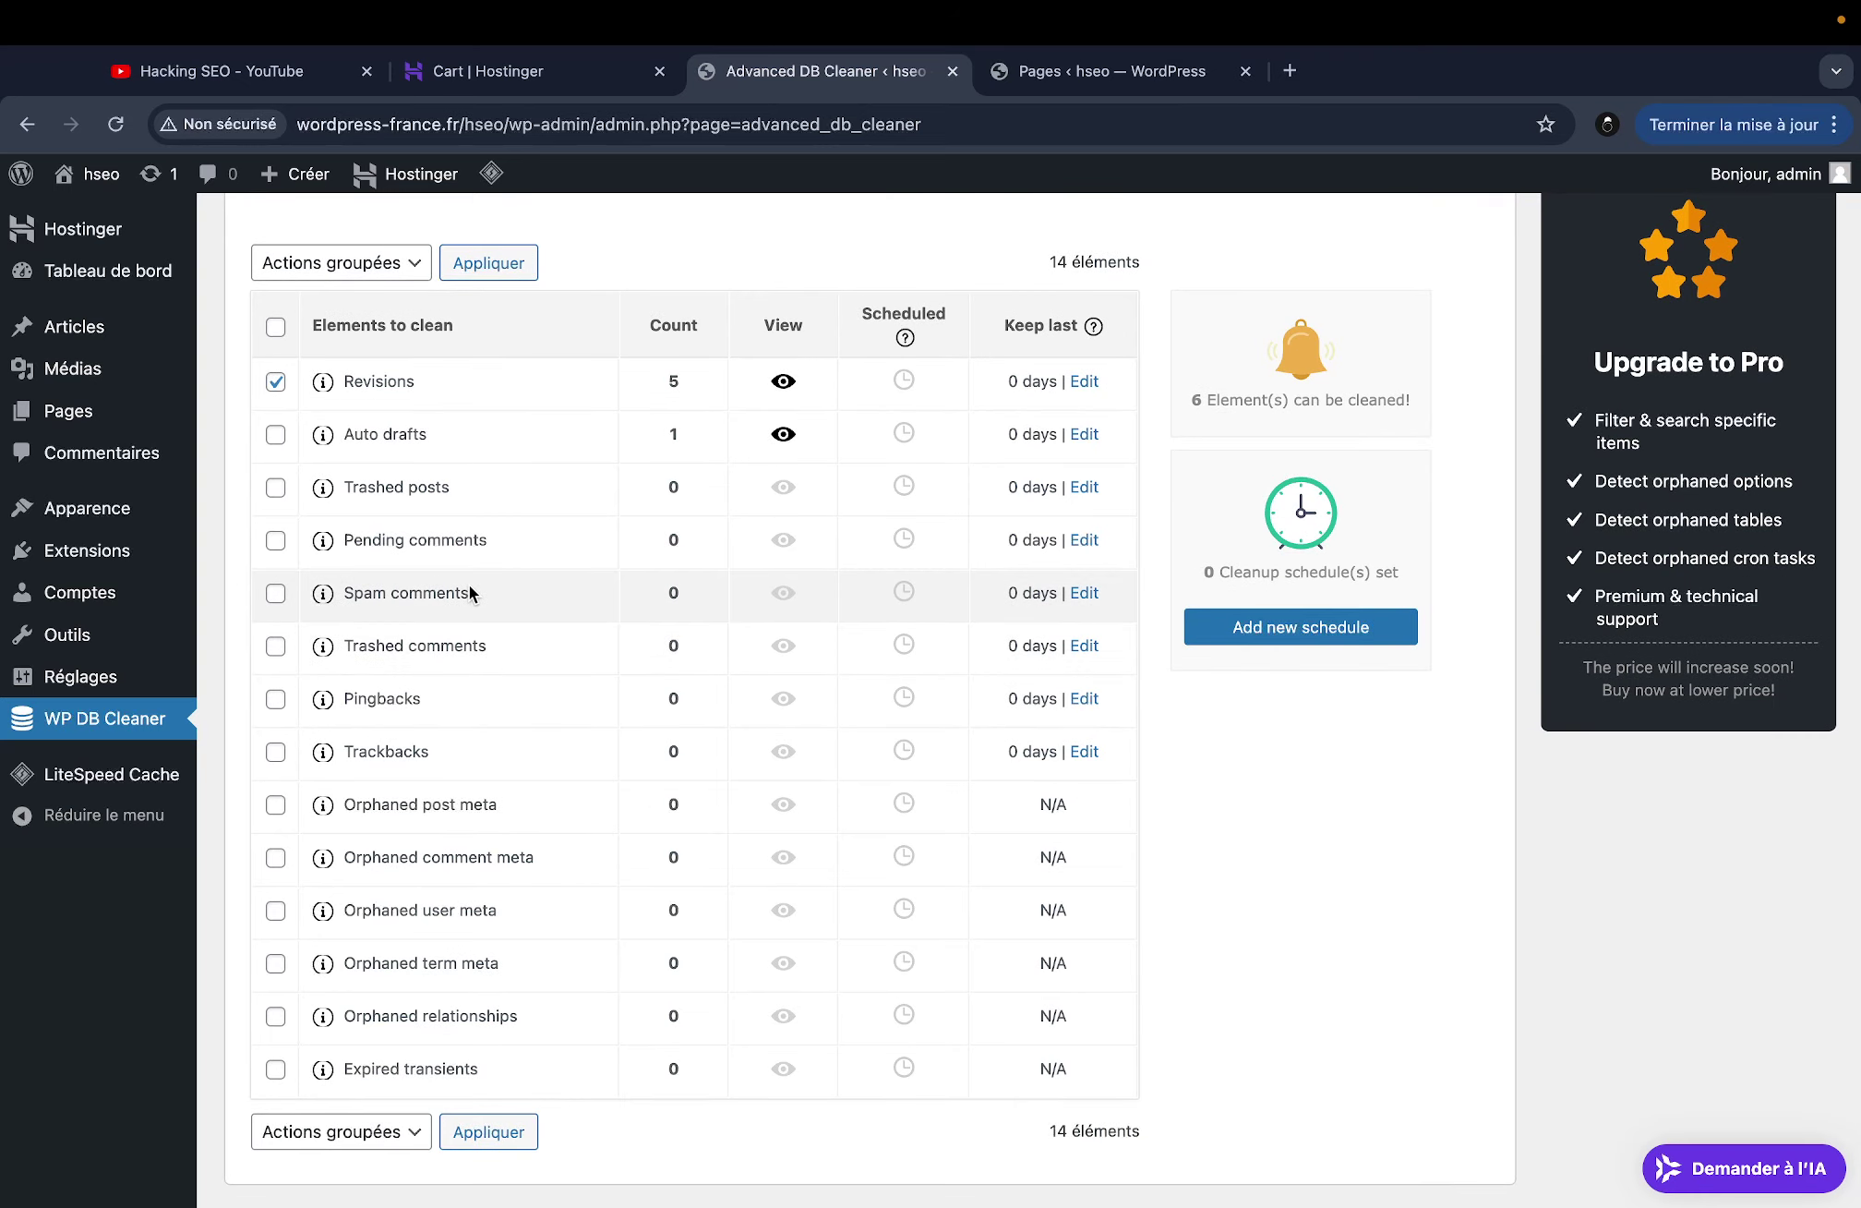
scroll(470, 592, down, 1)
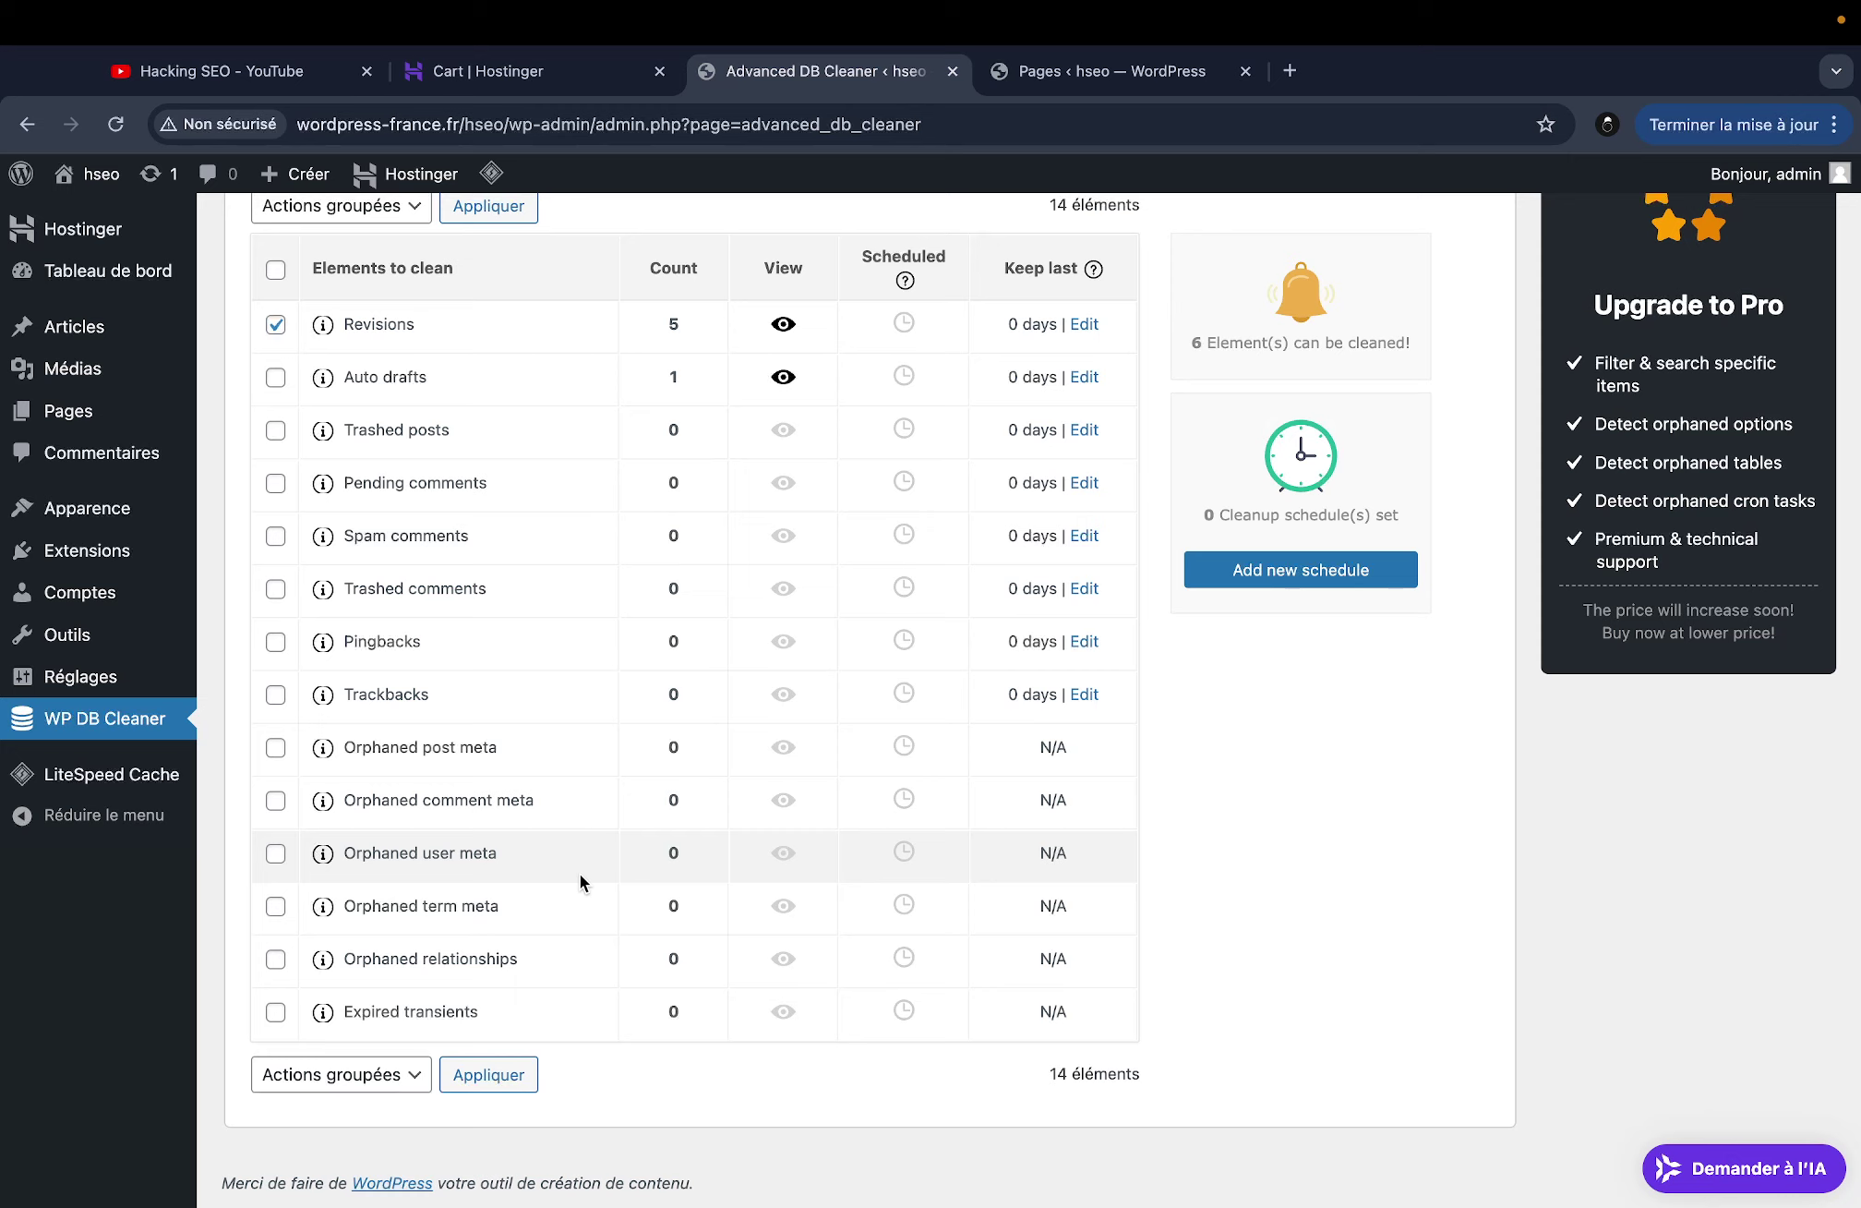
scroll(580, 874, up, 2)
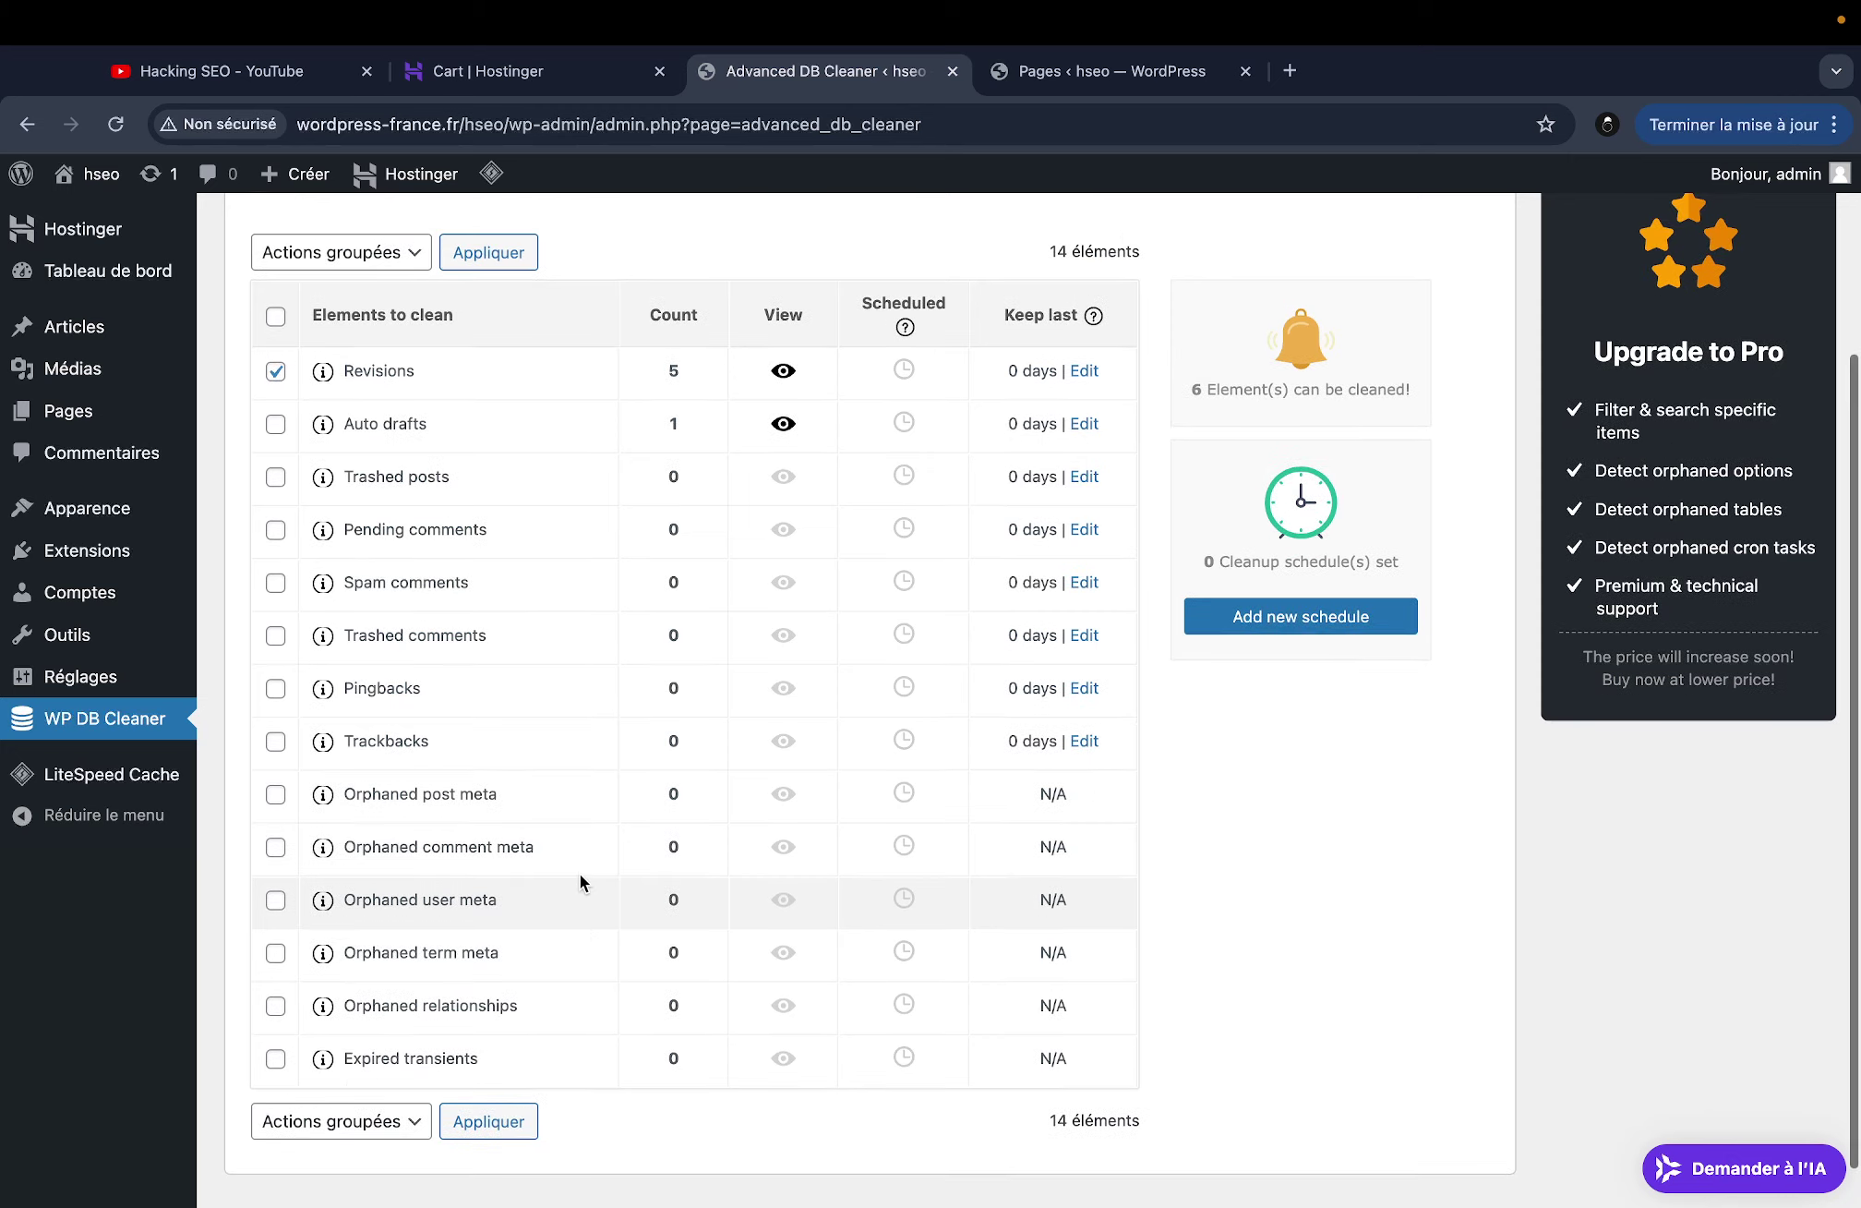
click(275, 402)
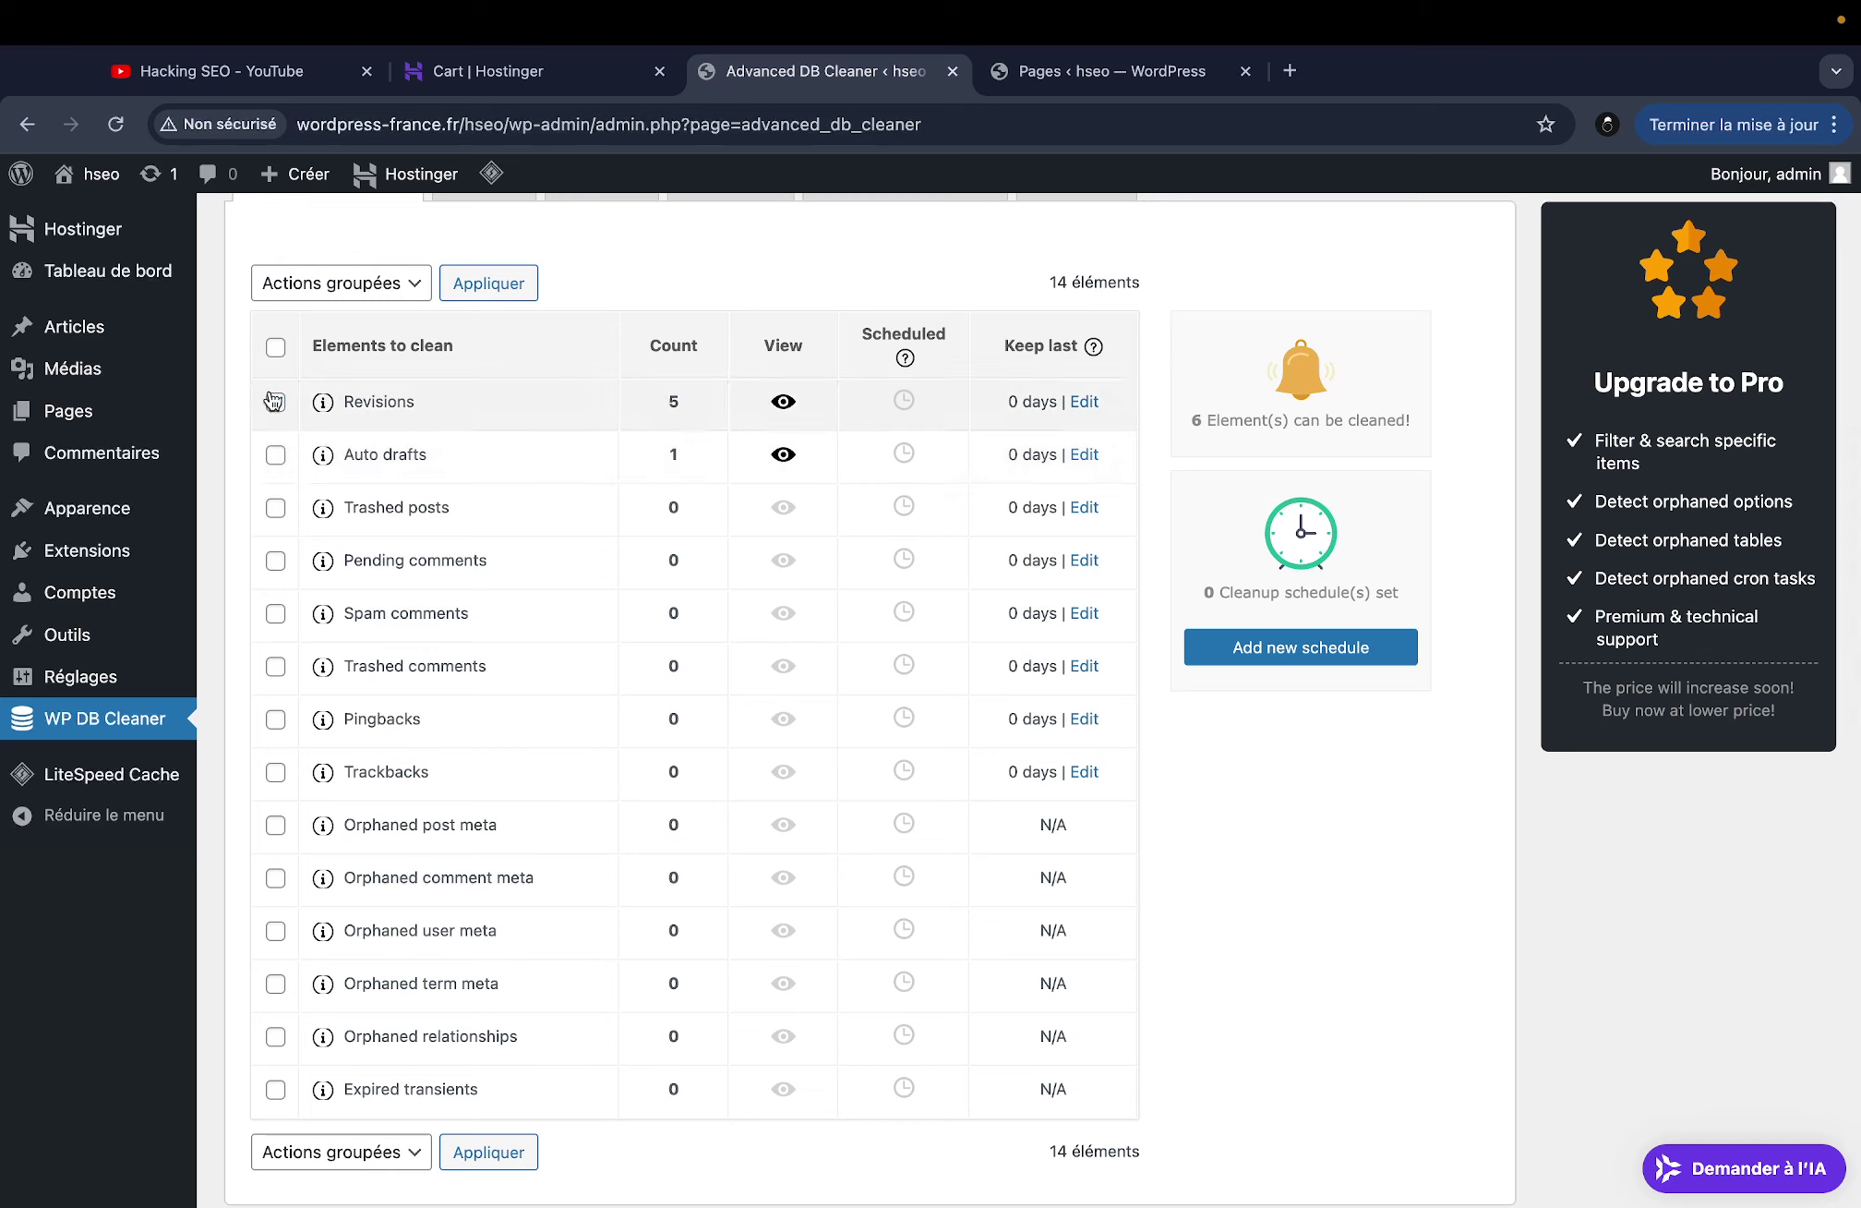
click(275, 347)
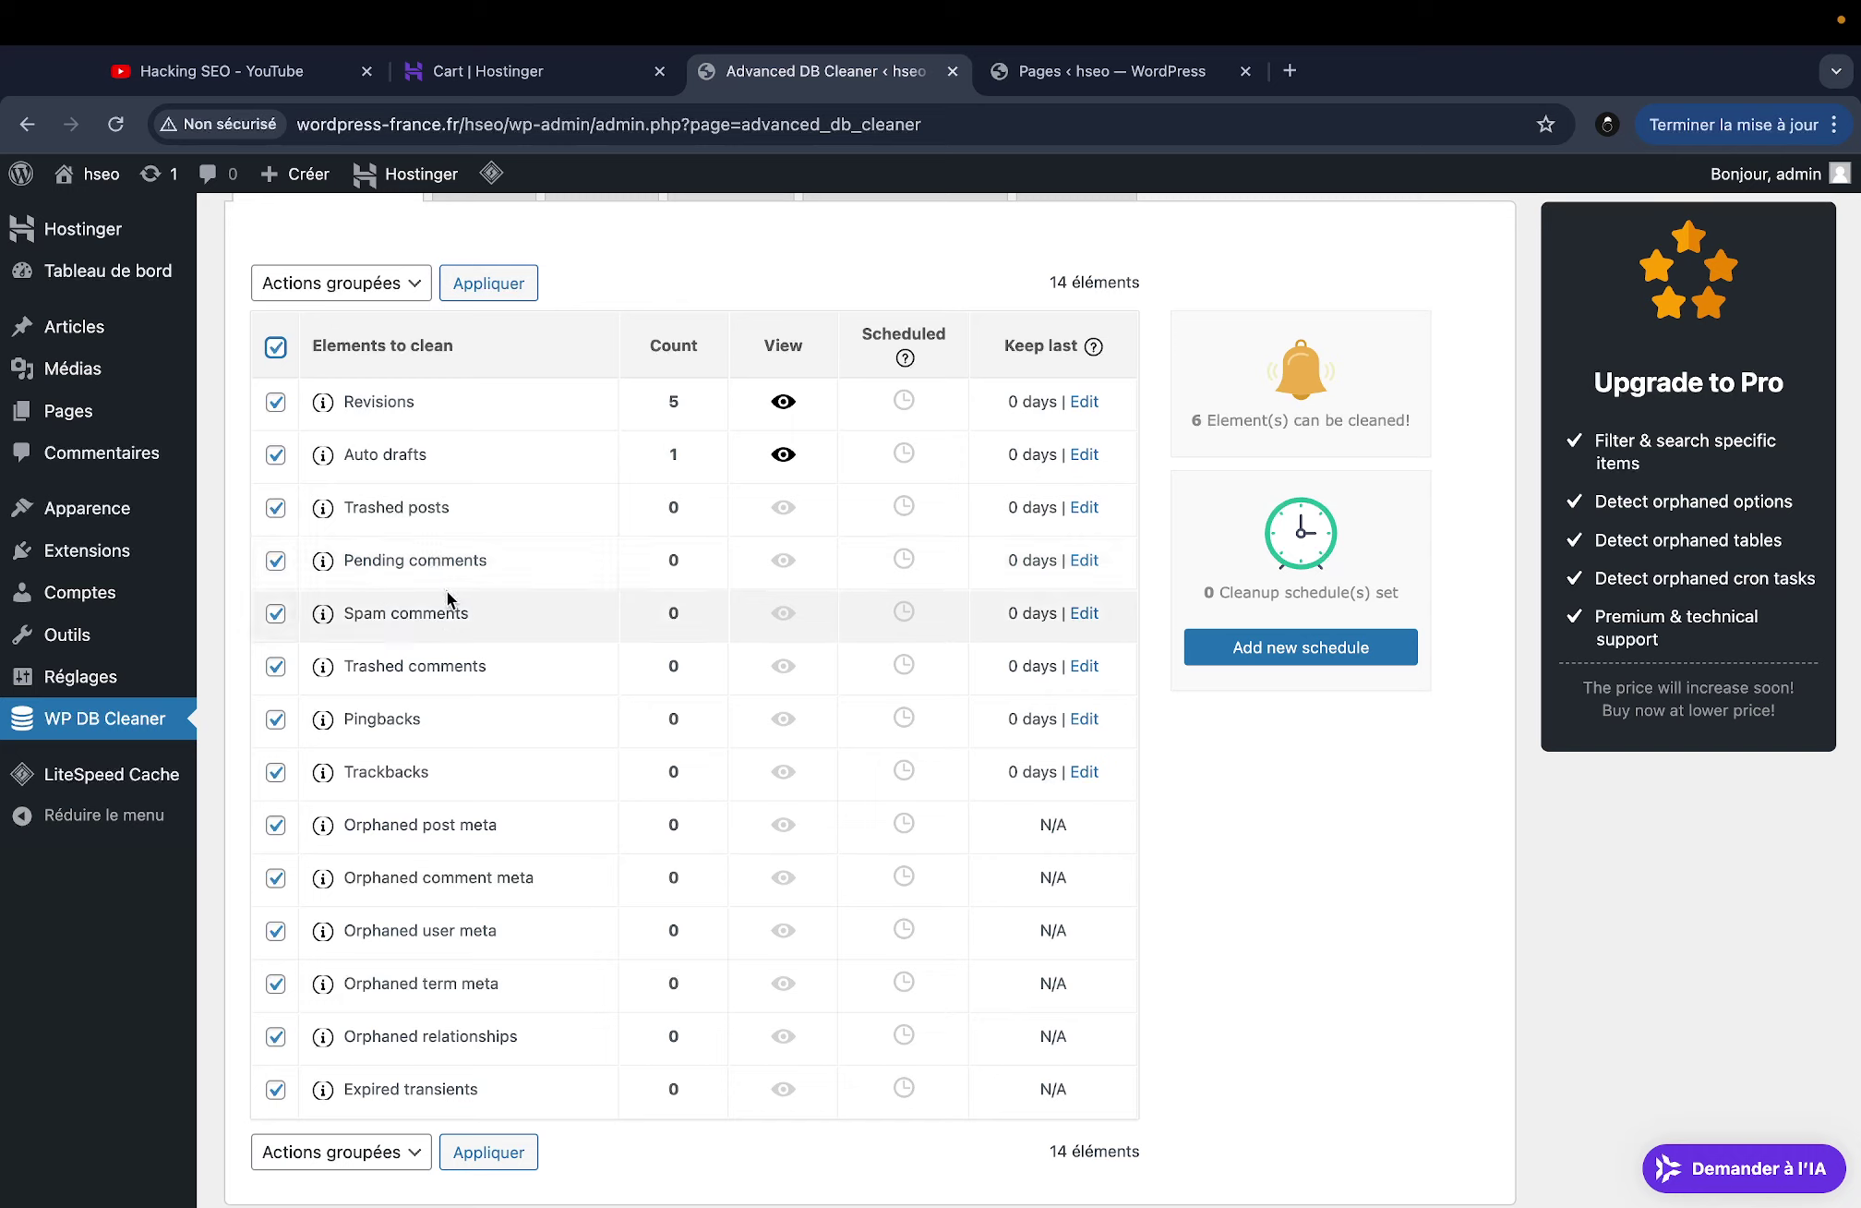
click(379, 294)
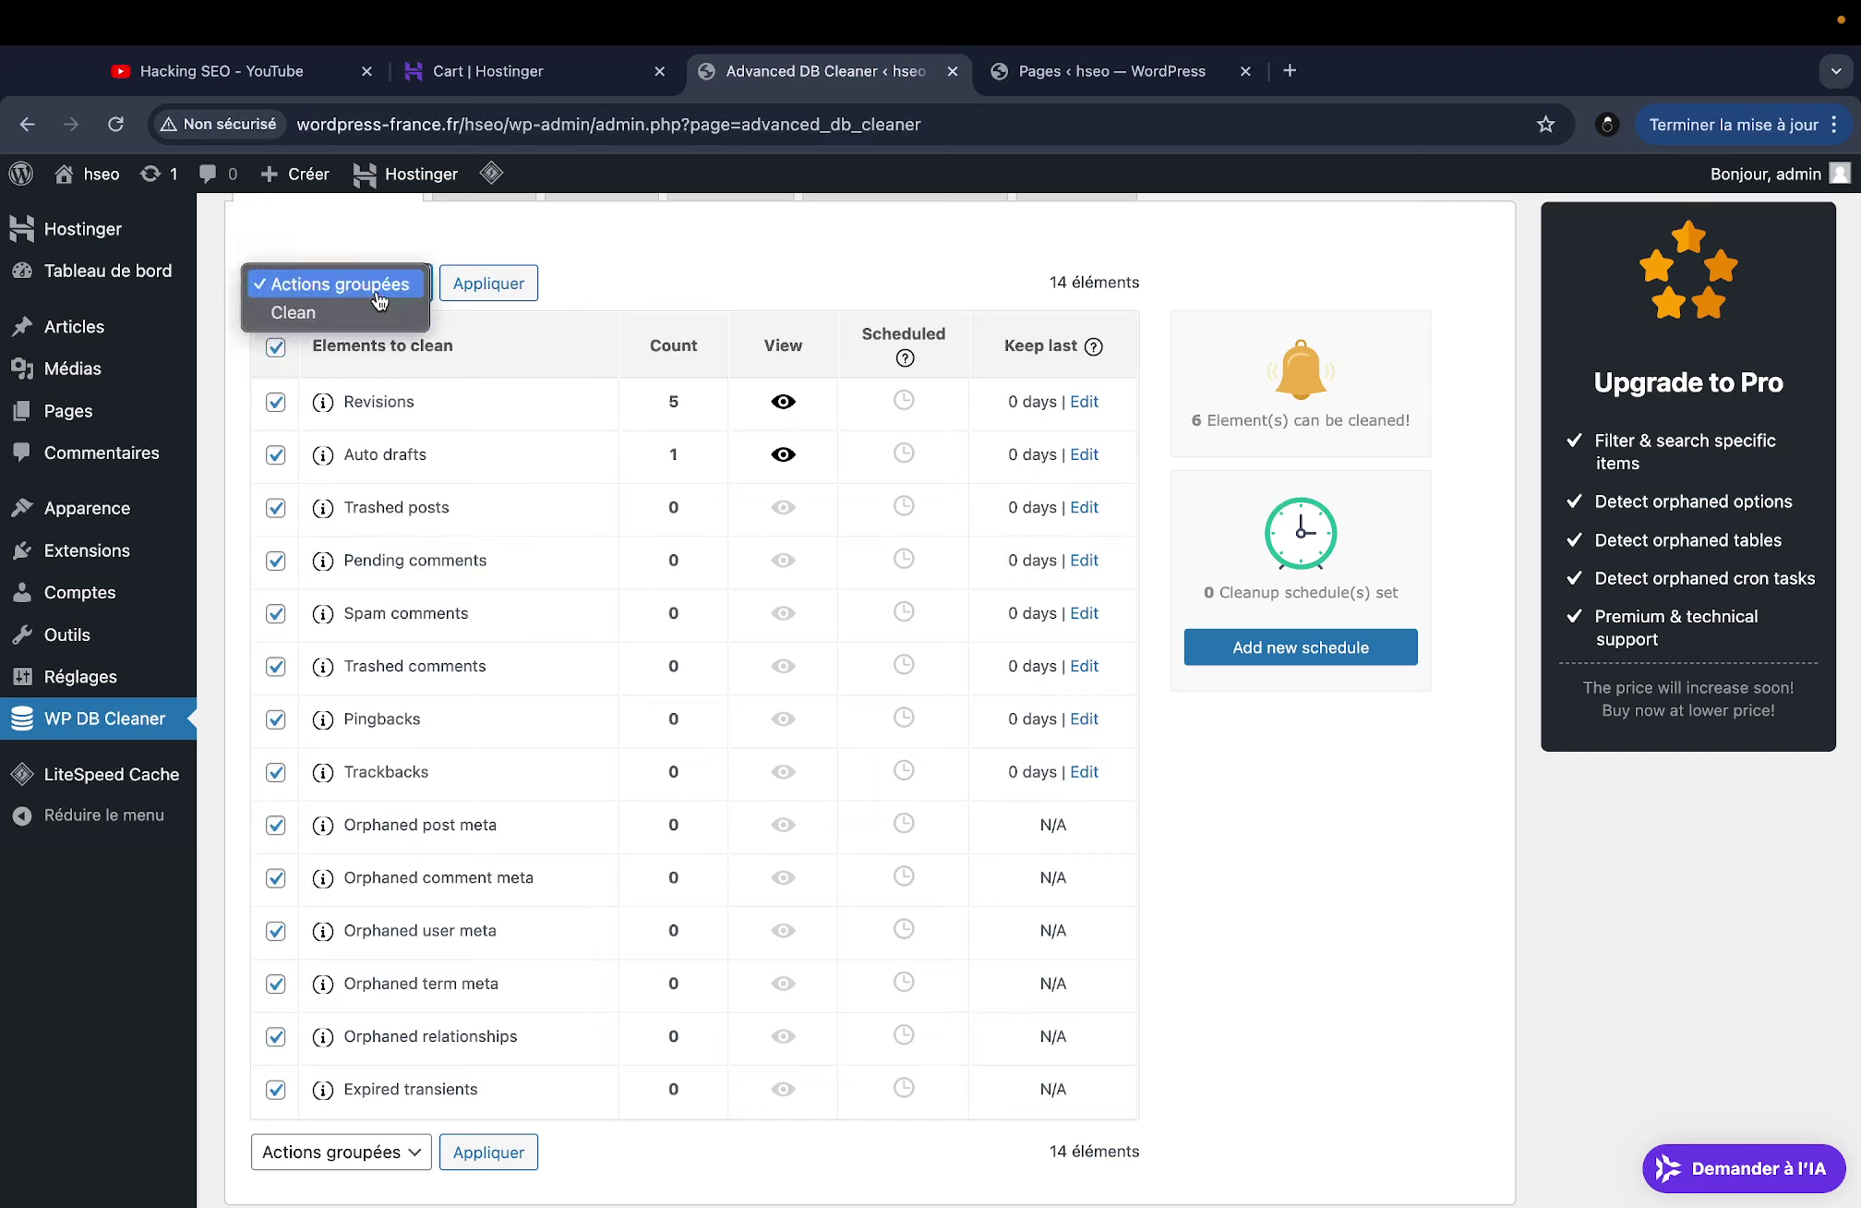
click(370, 312)
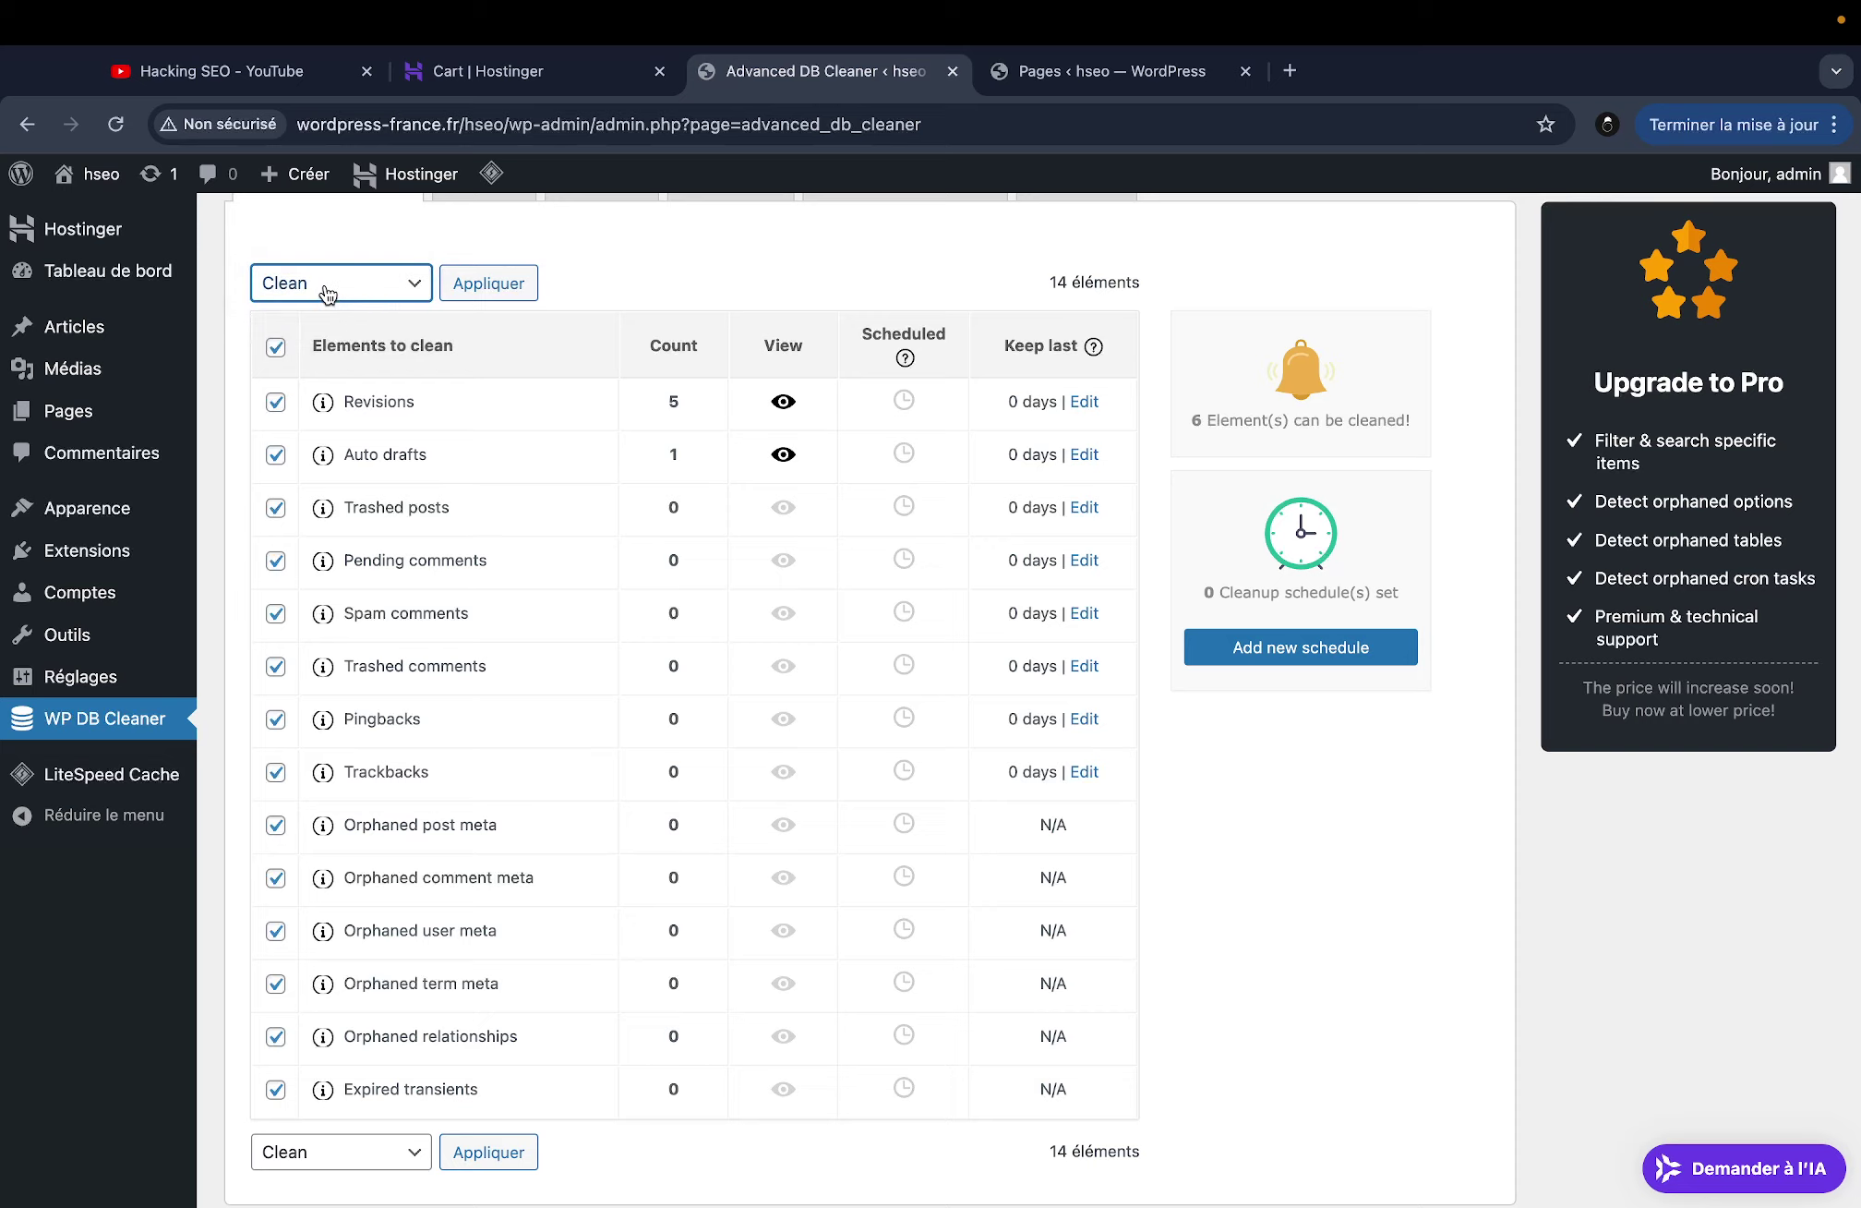
click(327, 293)
click(522, 283)
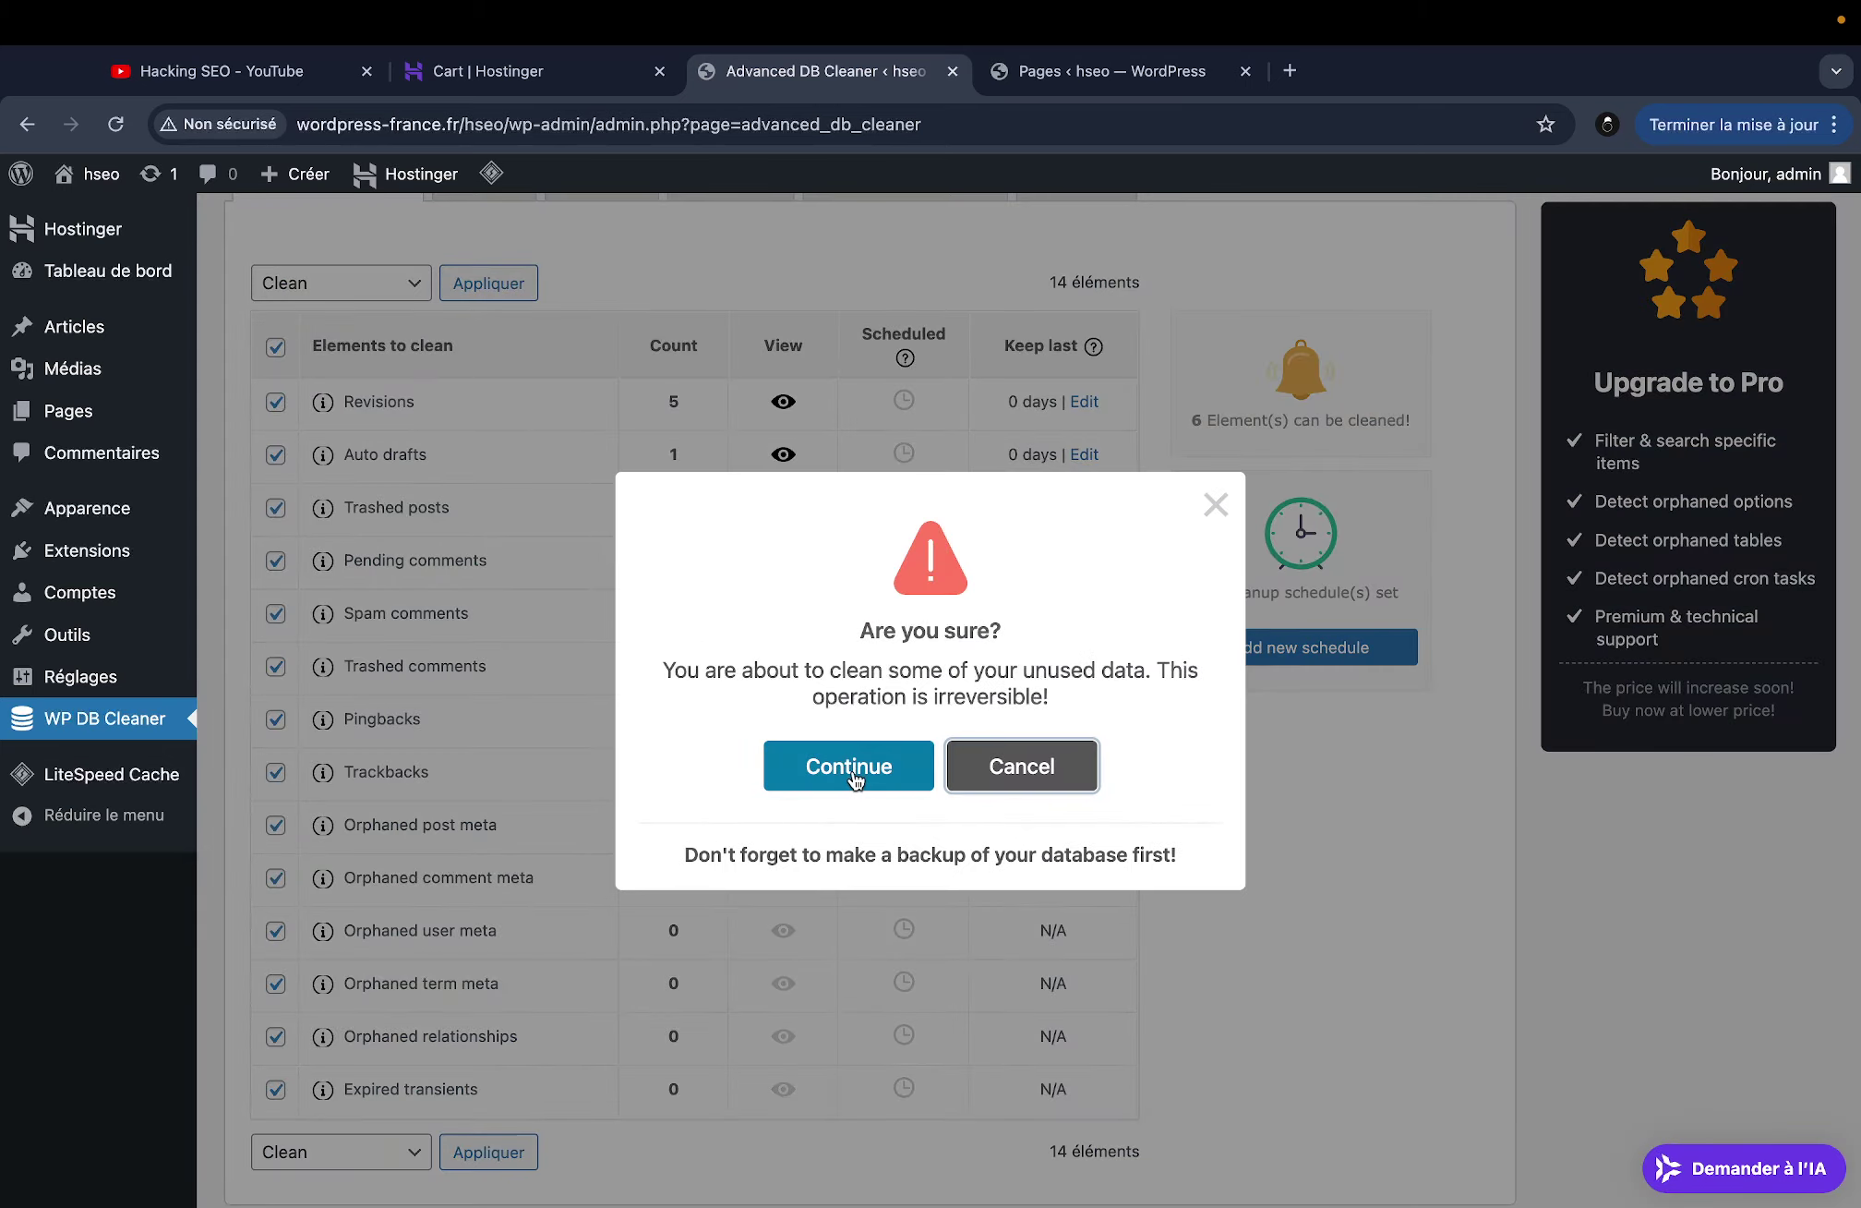
click(849, 771)
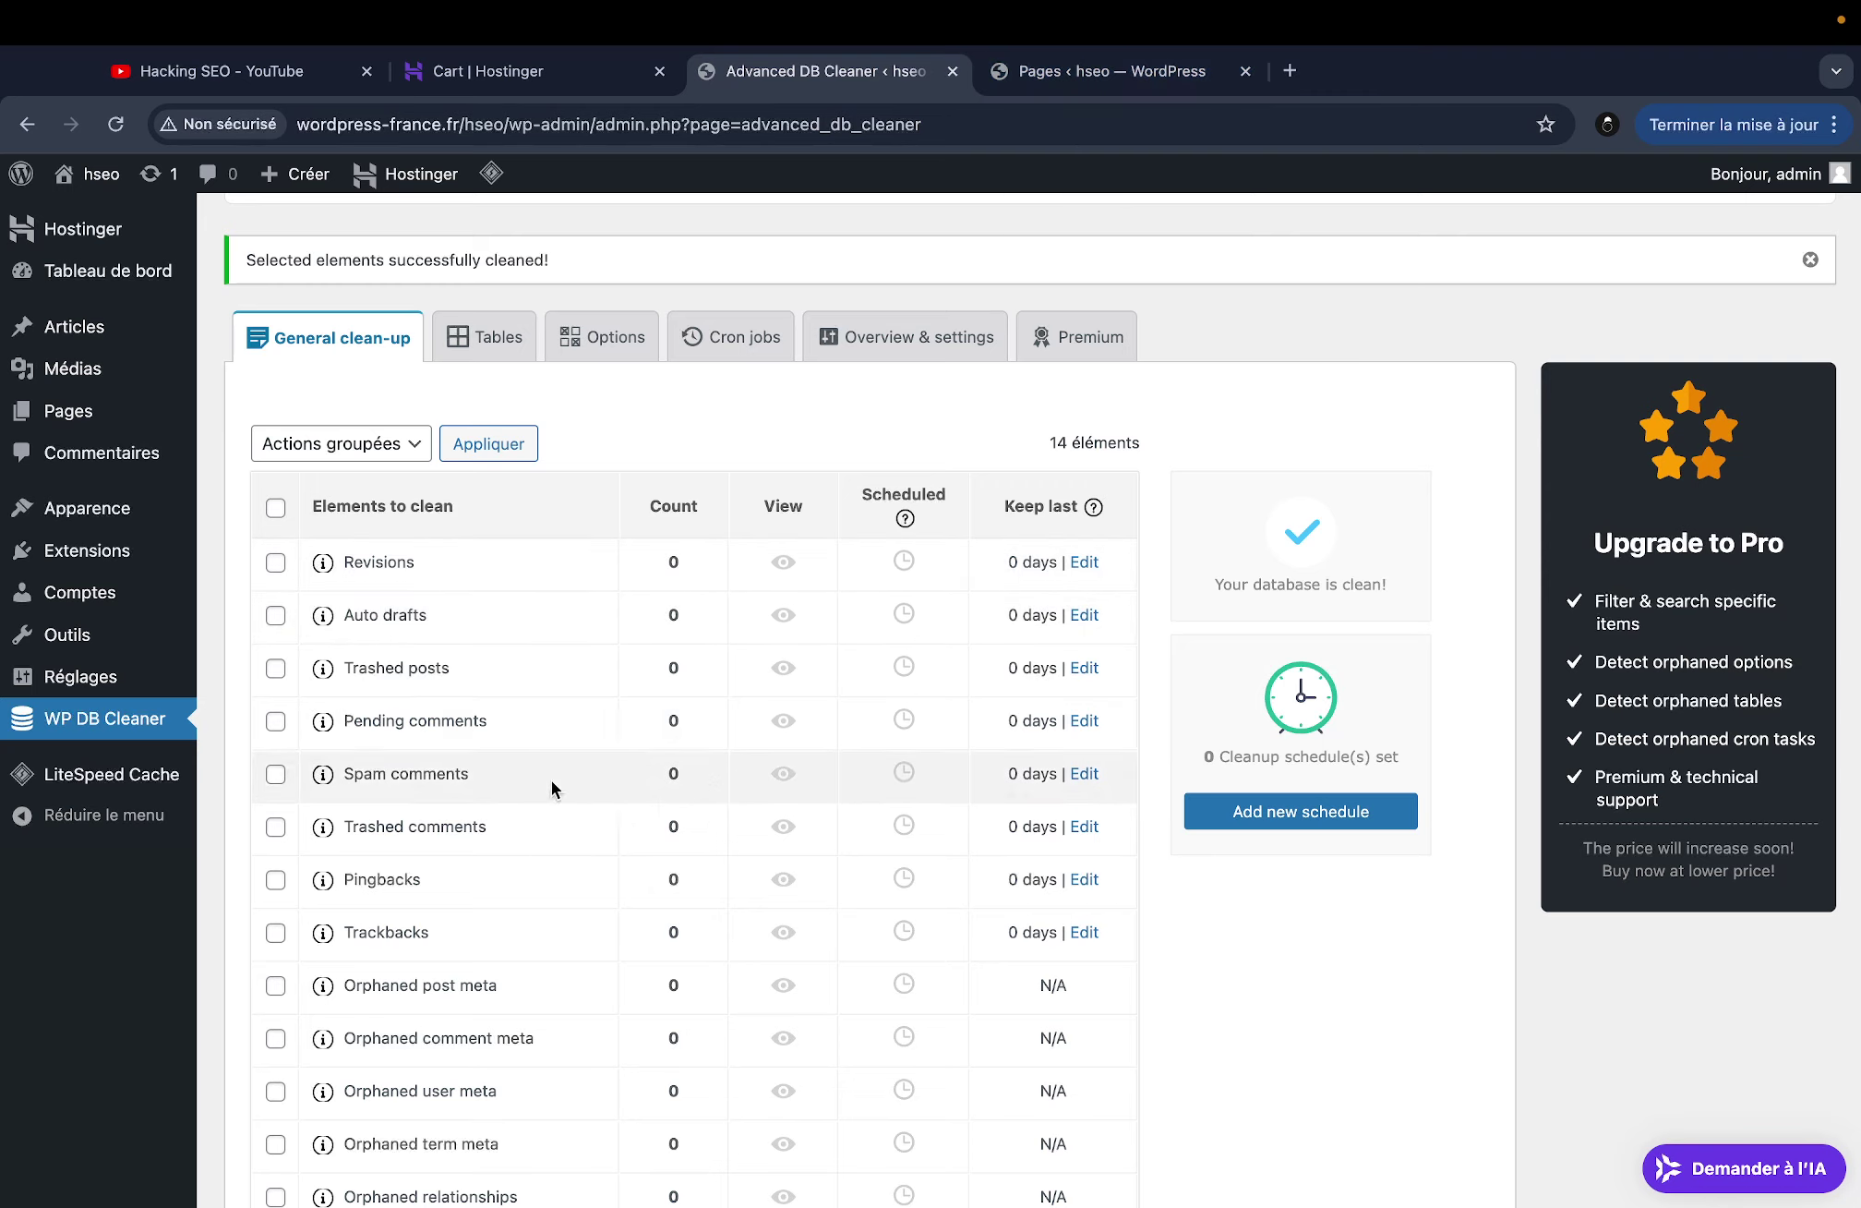
Review the cleaned elements, then open the database tables list and examine its table names, row counts and sizes
scroll(551, 780, down, 2)
scroll(617, 868, up, 2)
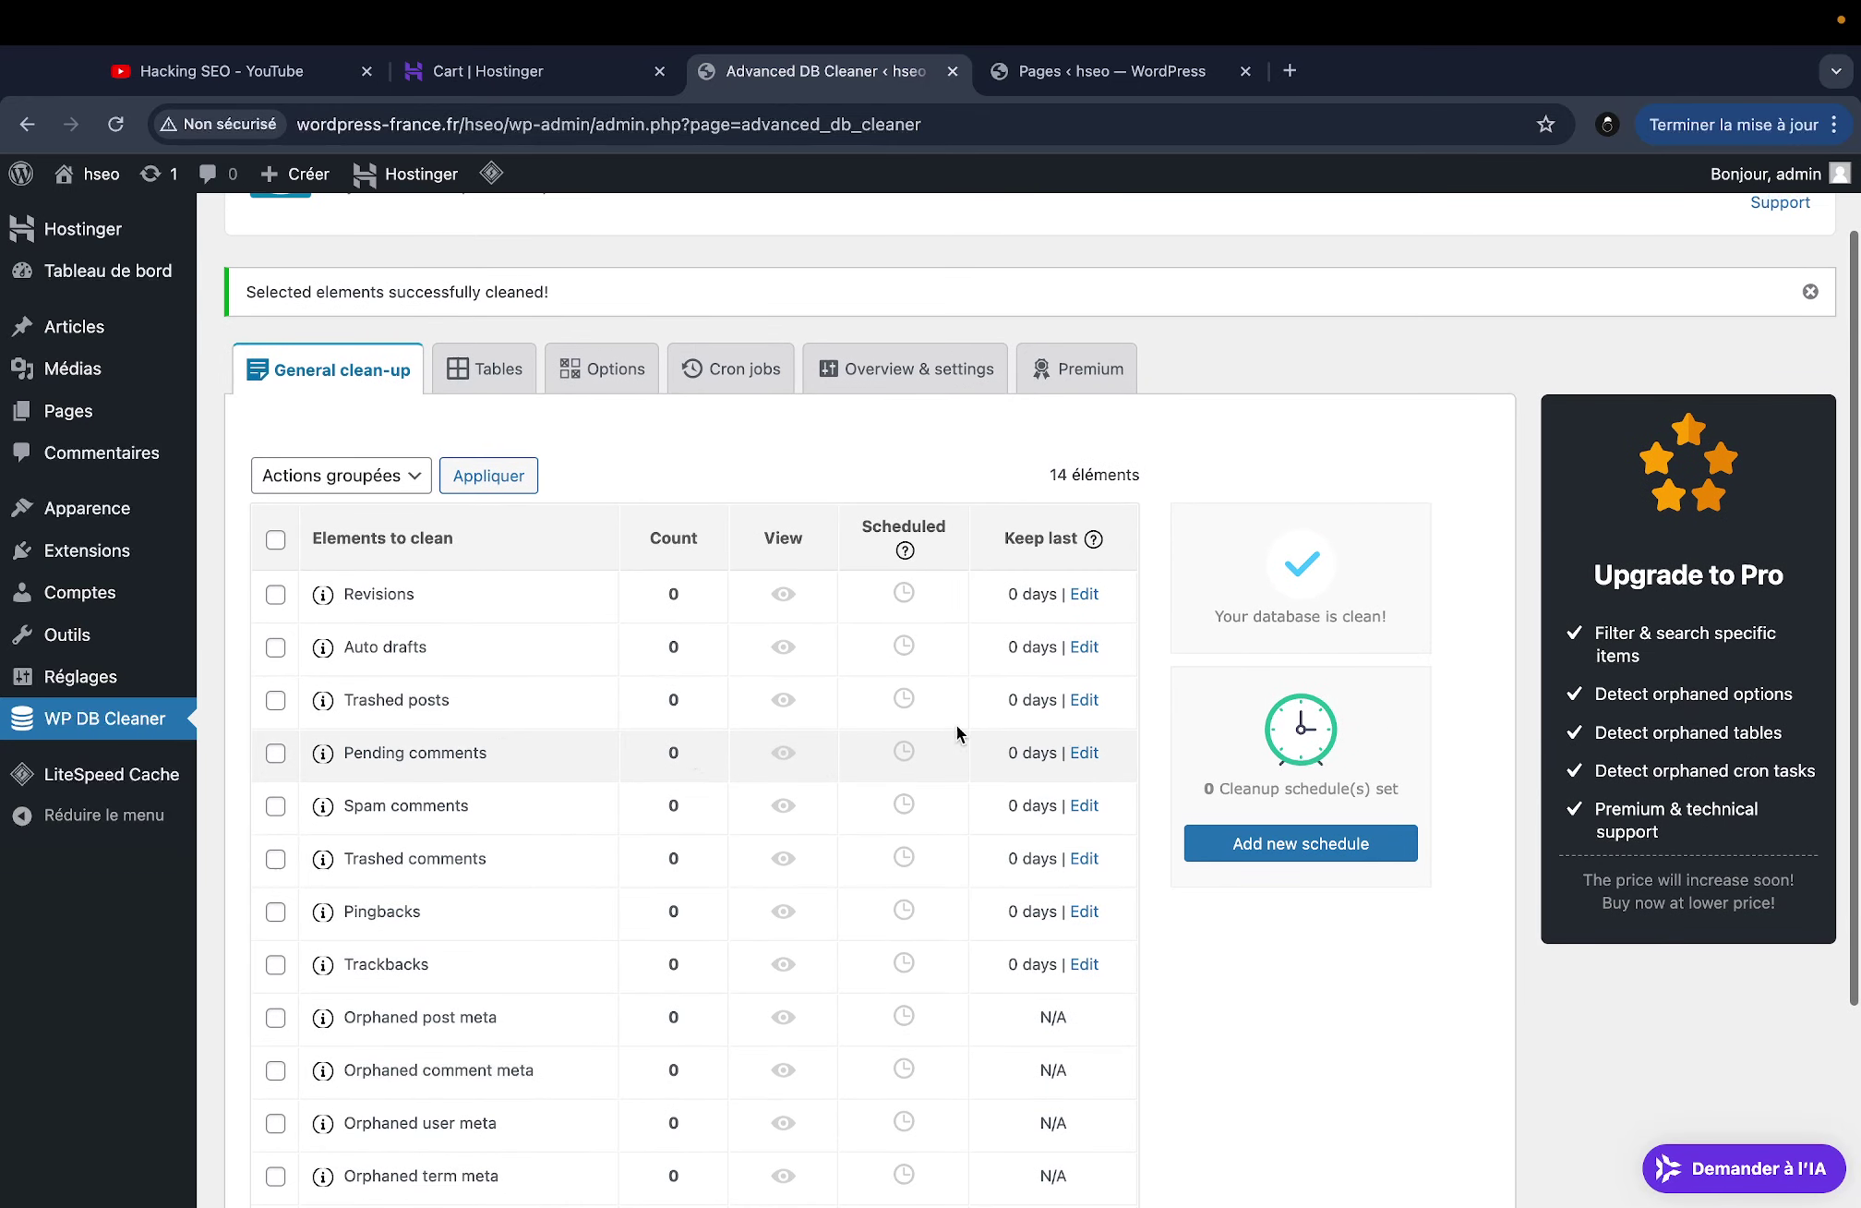
scroll(738, 847, down, 2)
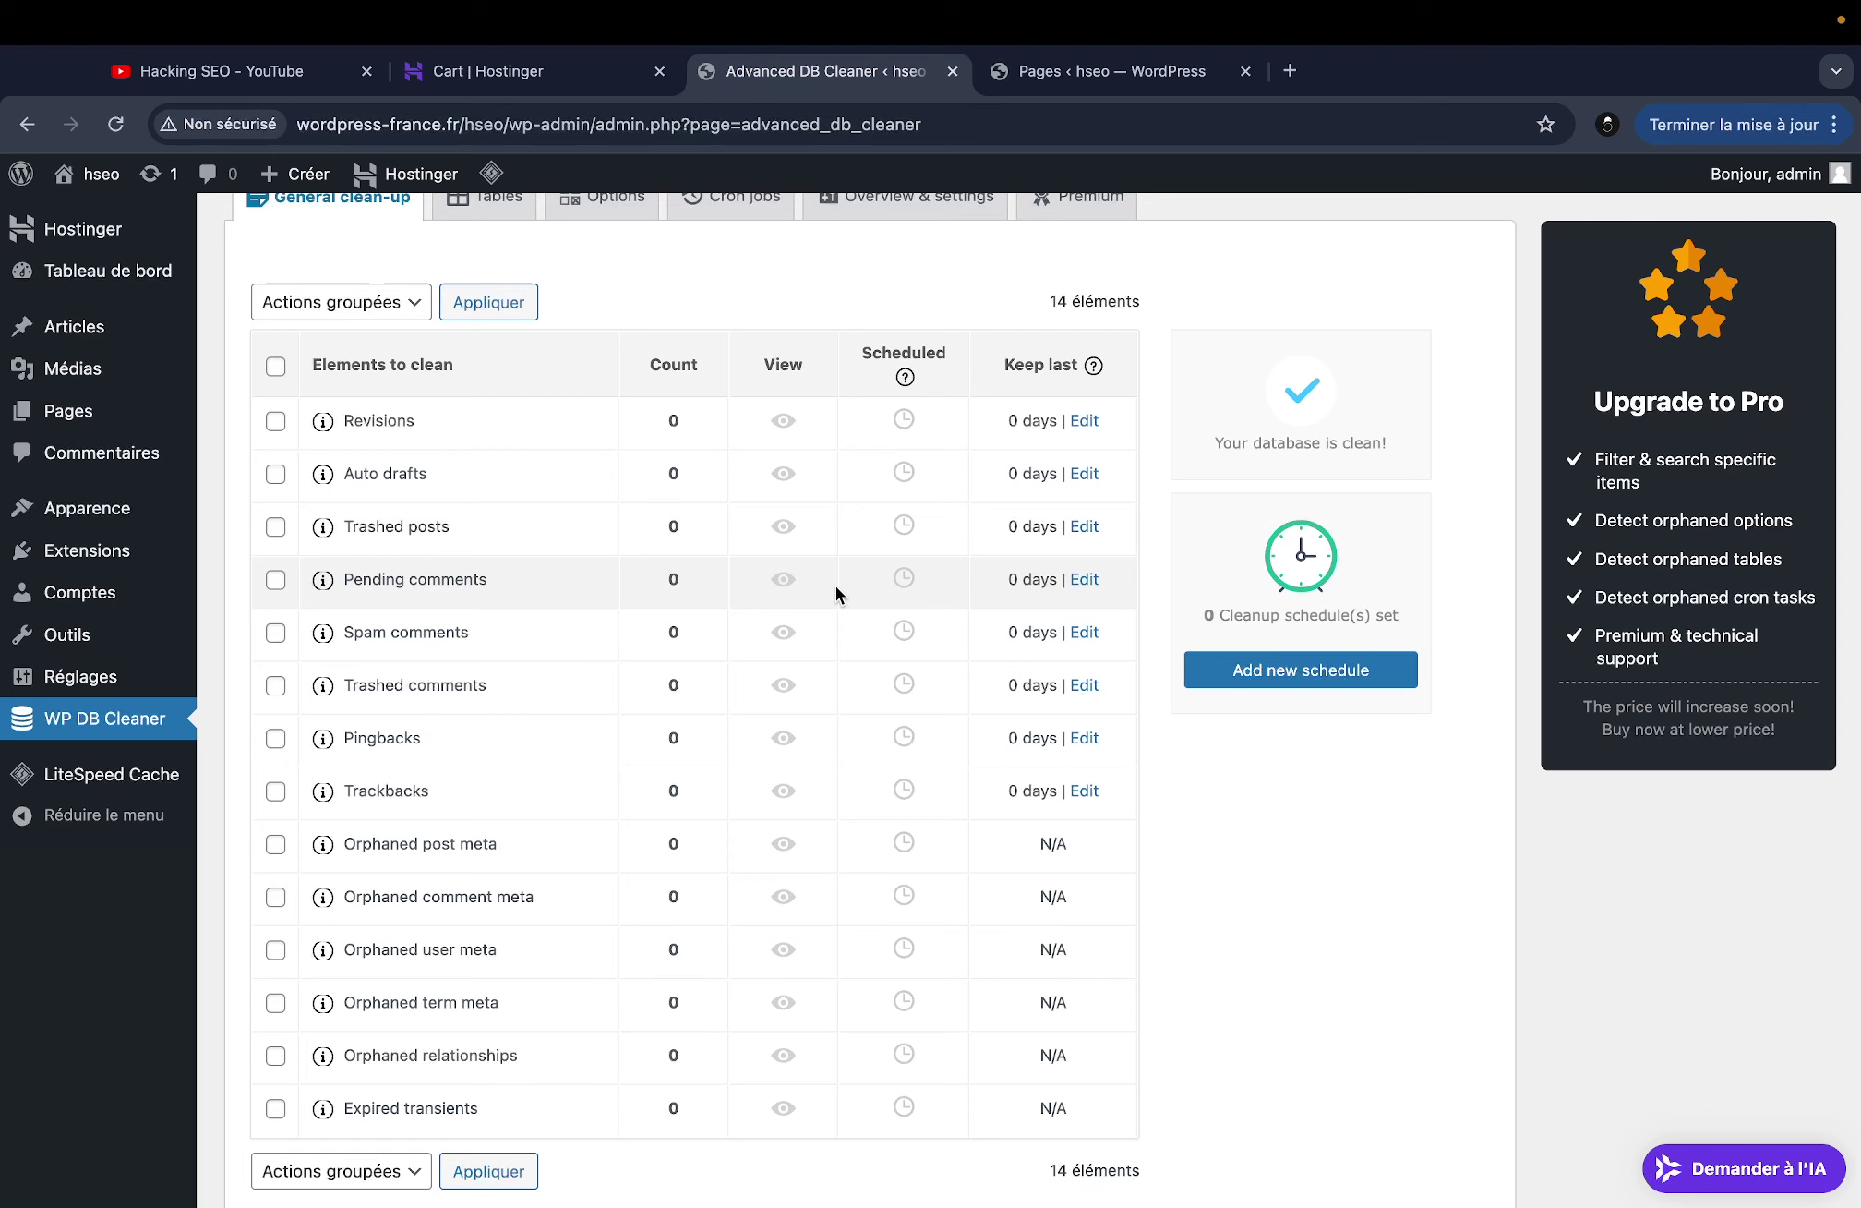
scroll(836, 586, up, 2)
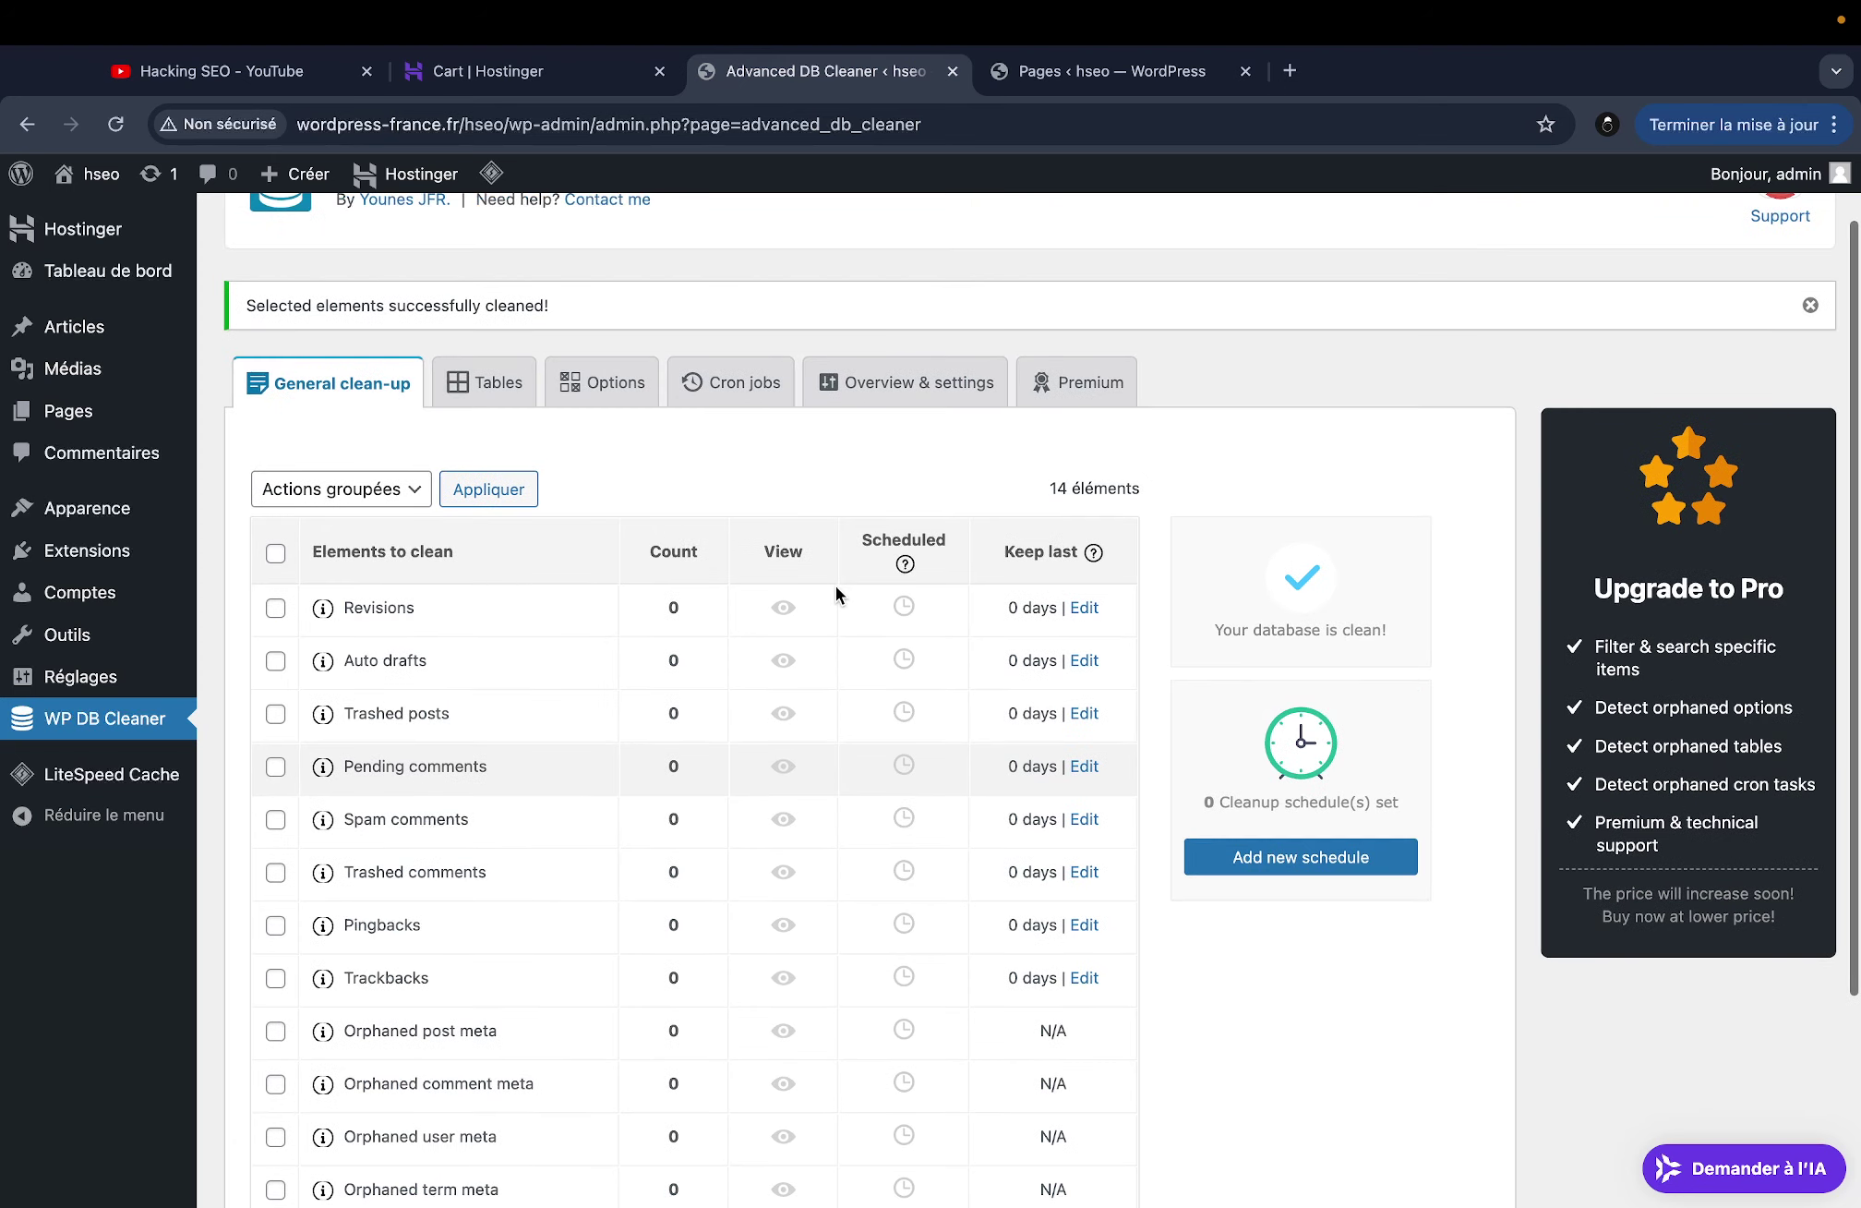
click(471, 399)
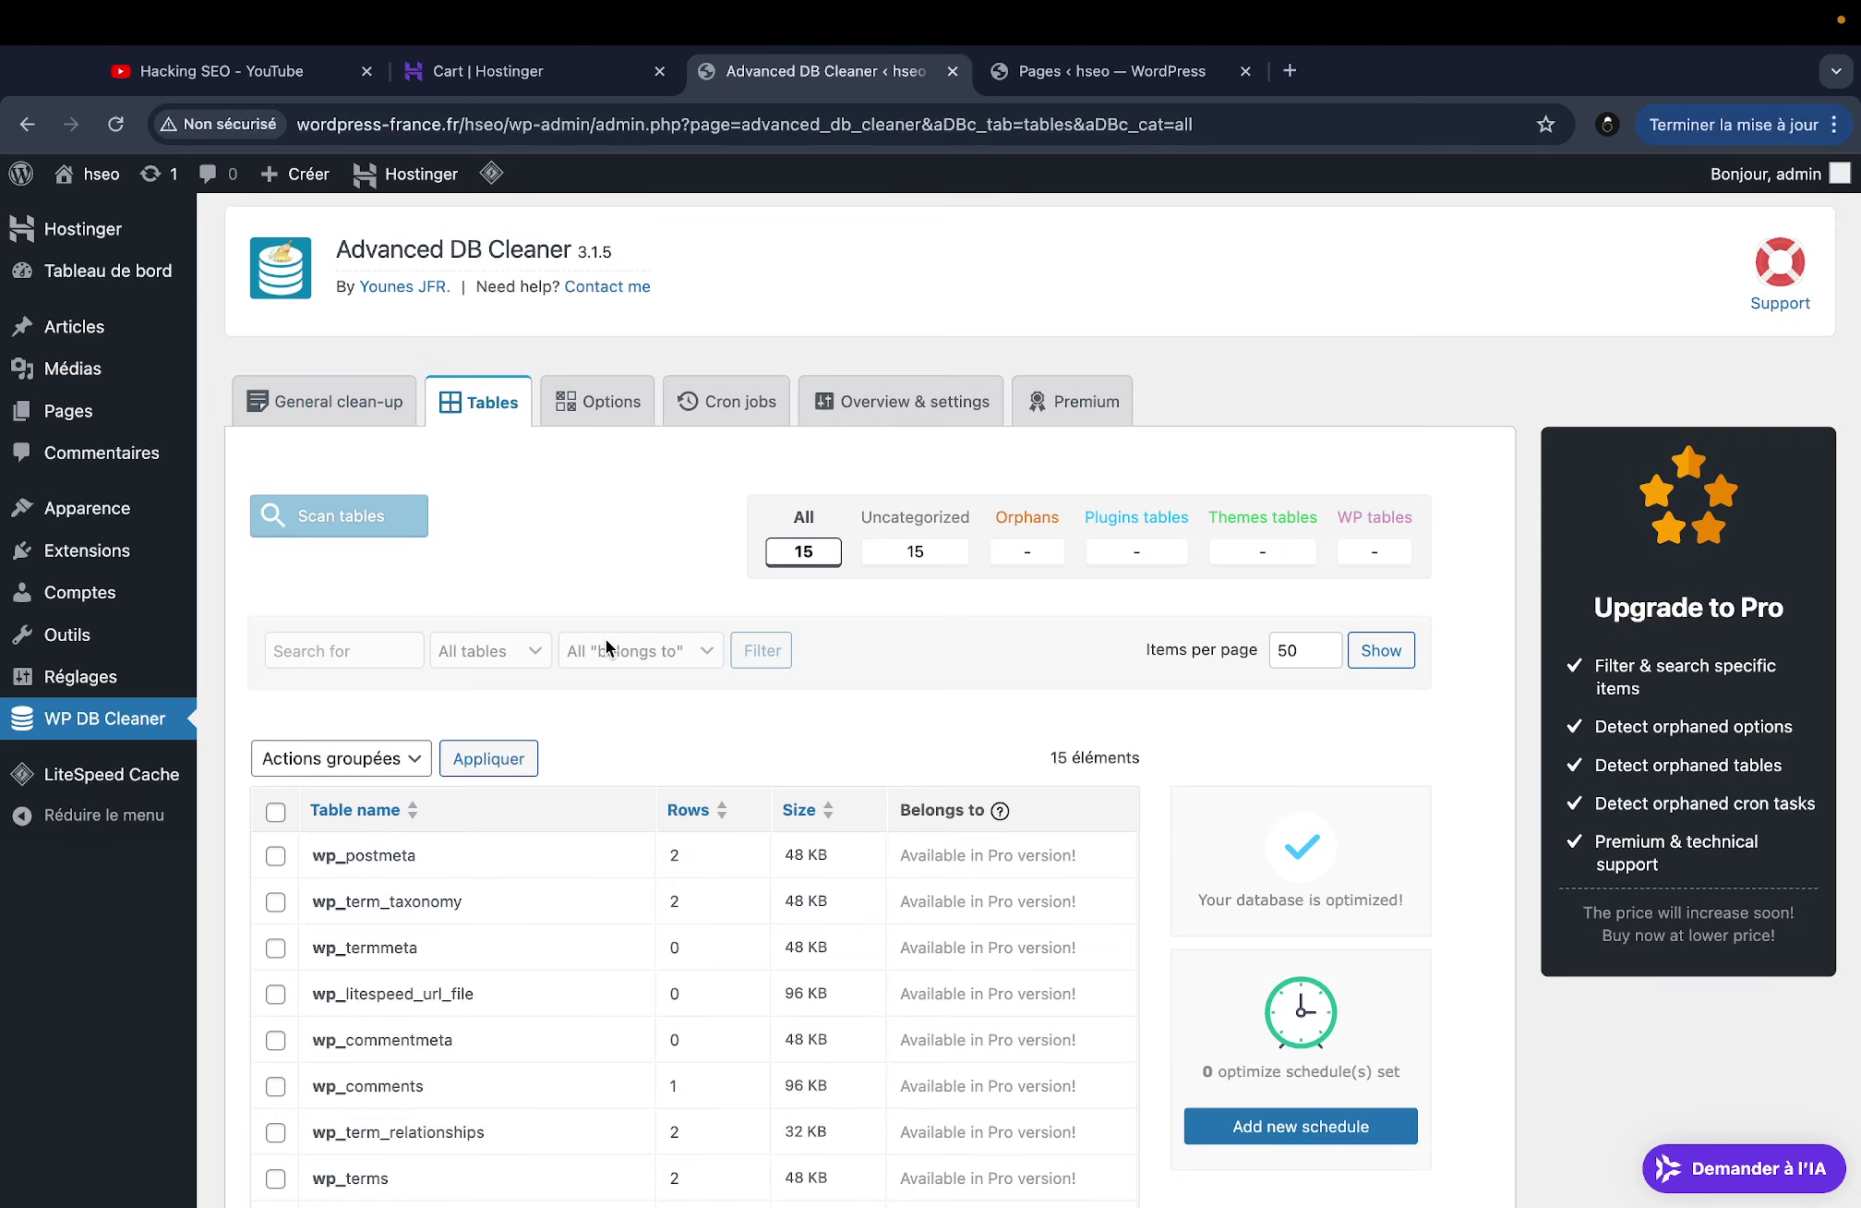
scroll(606, 638, down, 2)
scroll(612, 701, down, 2)
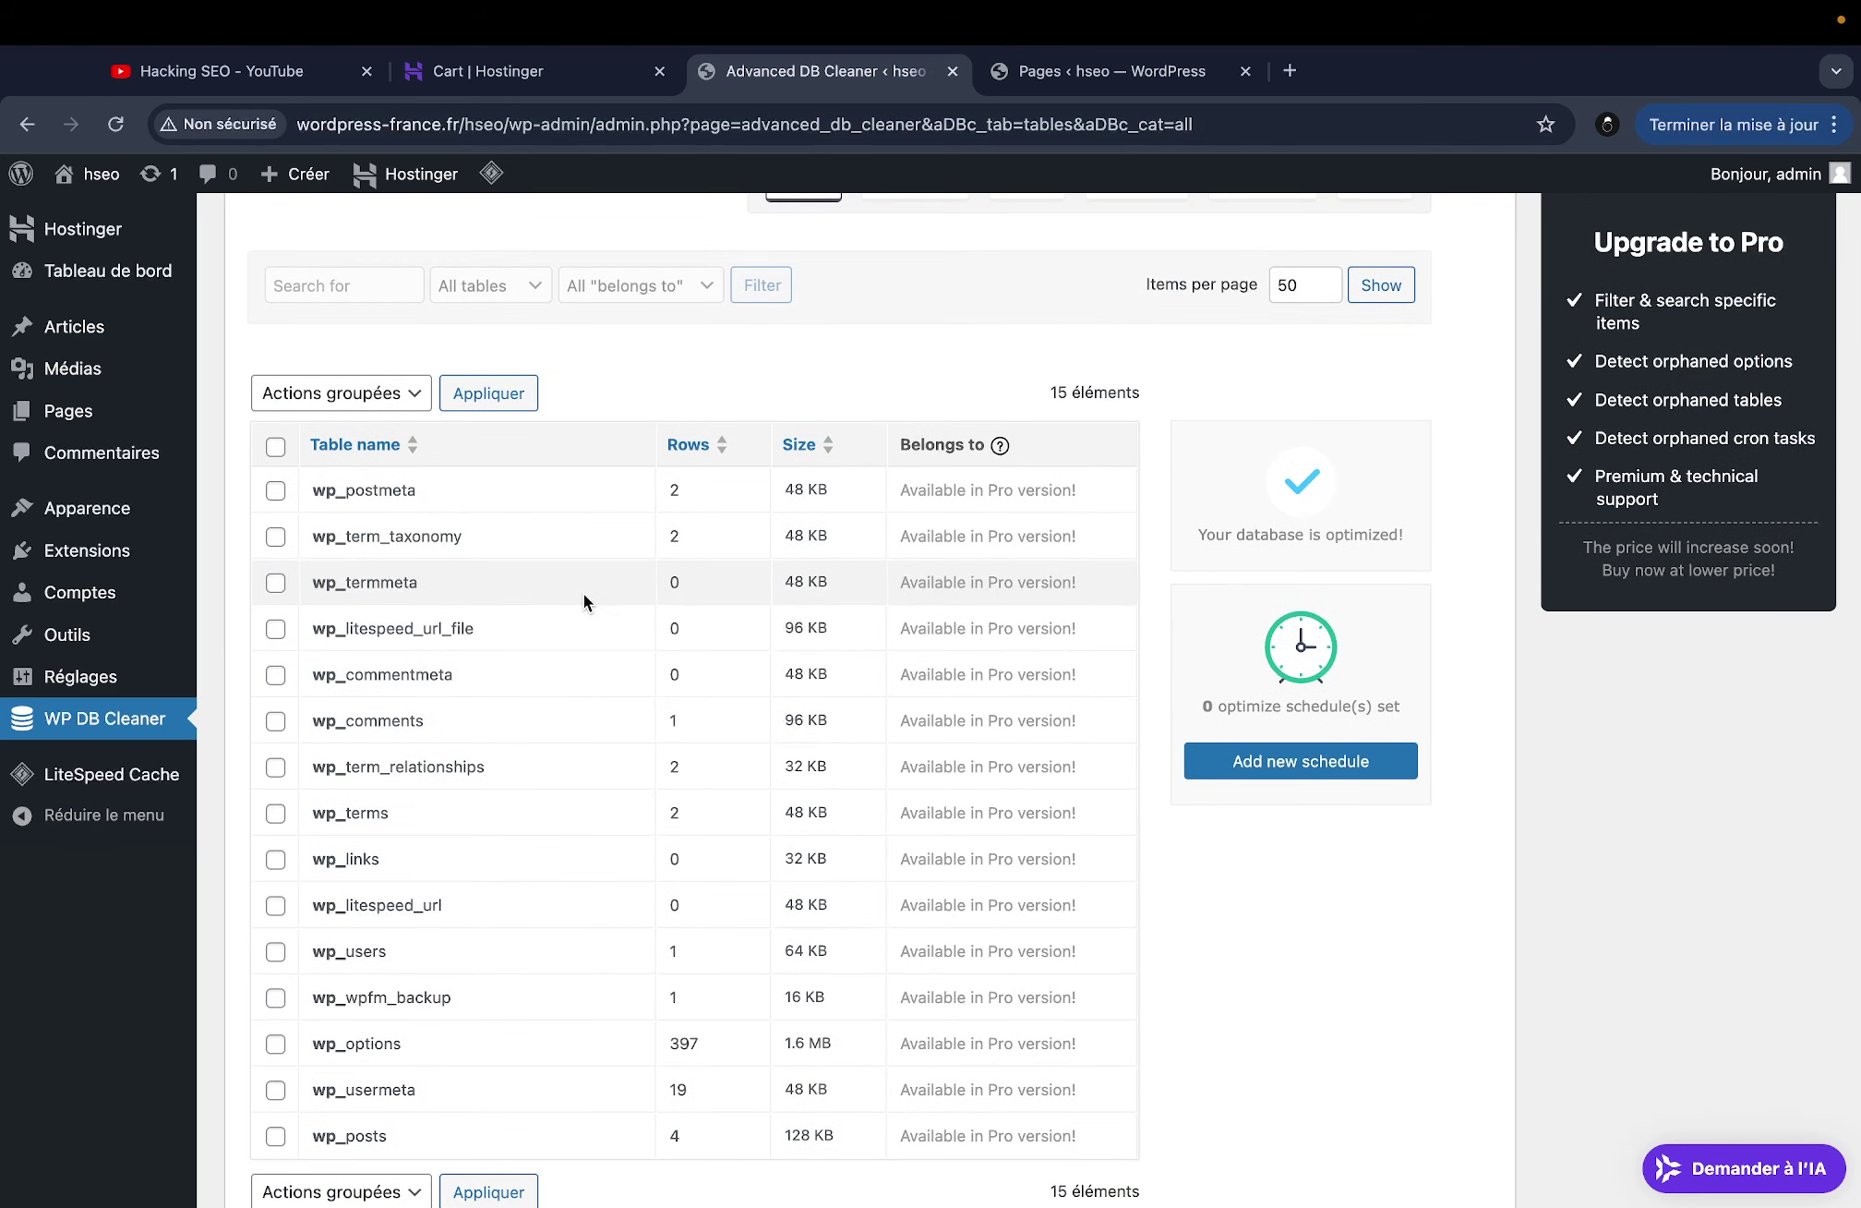
scroll(584, 593, down, 2)
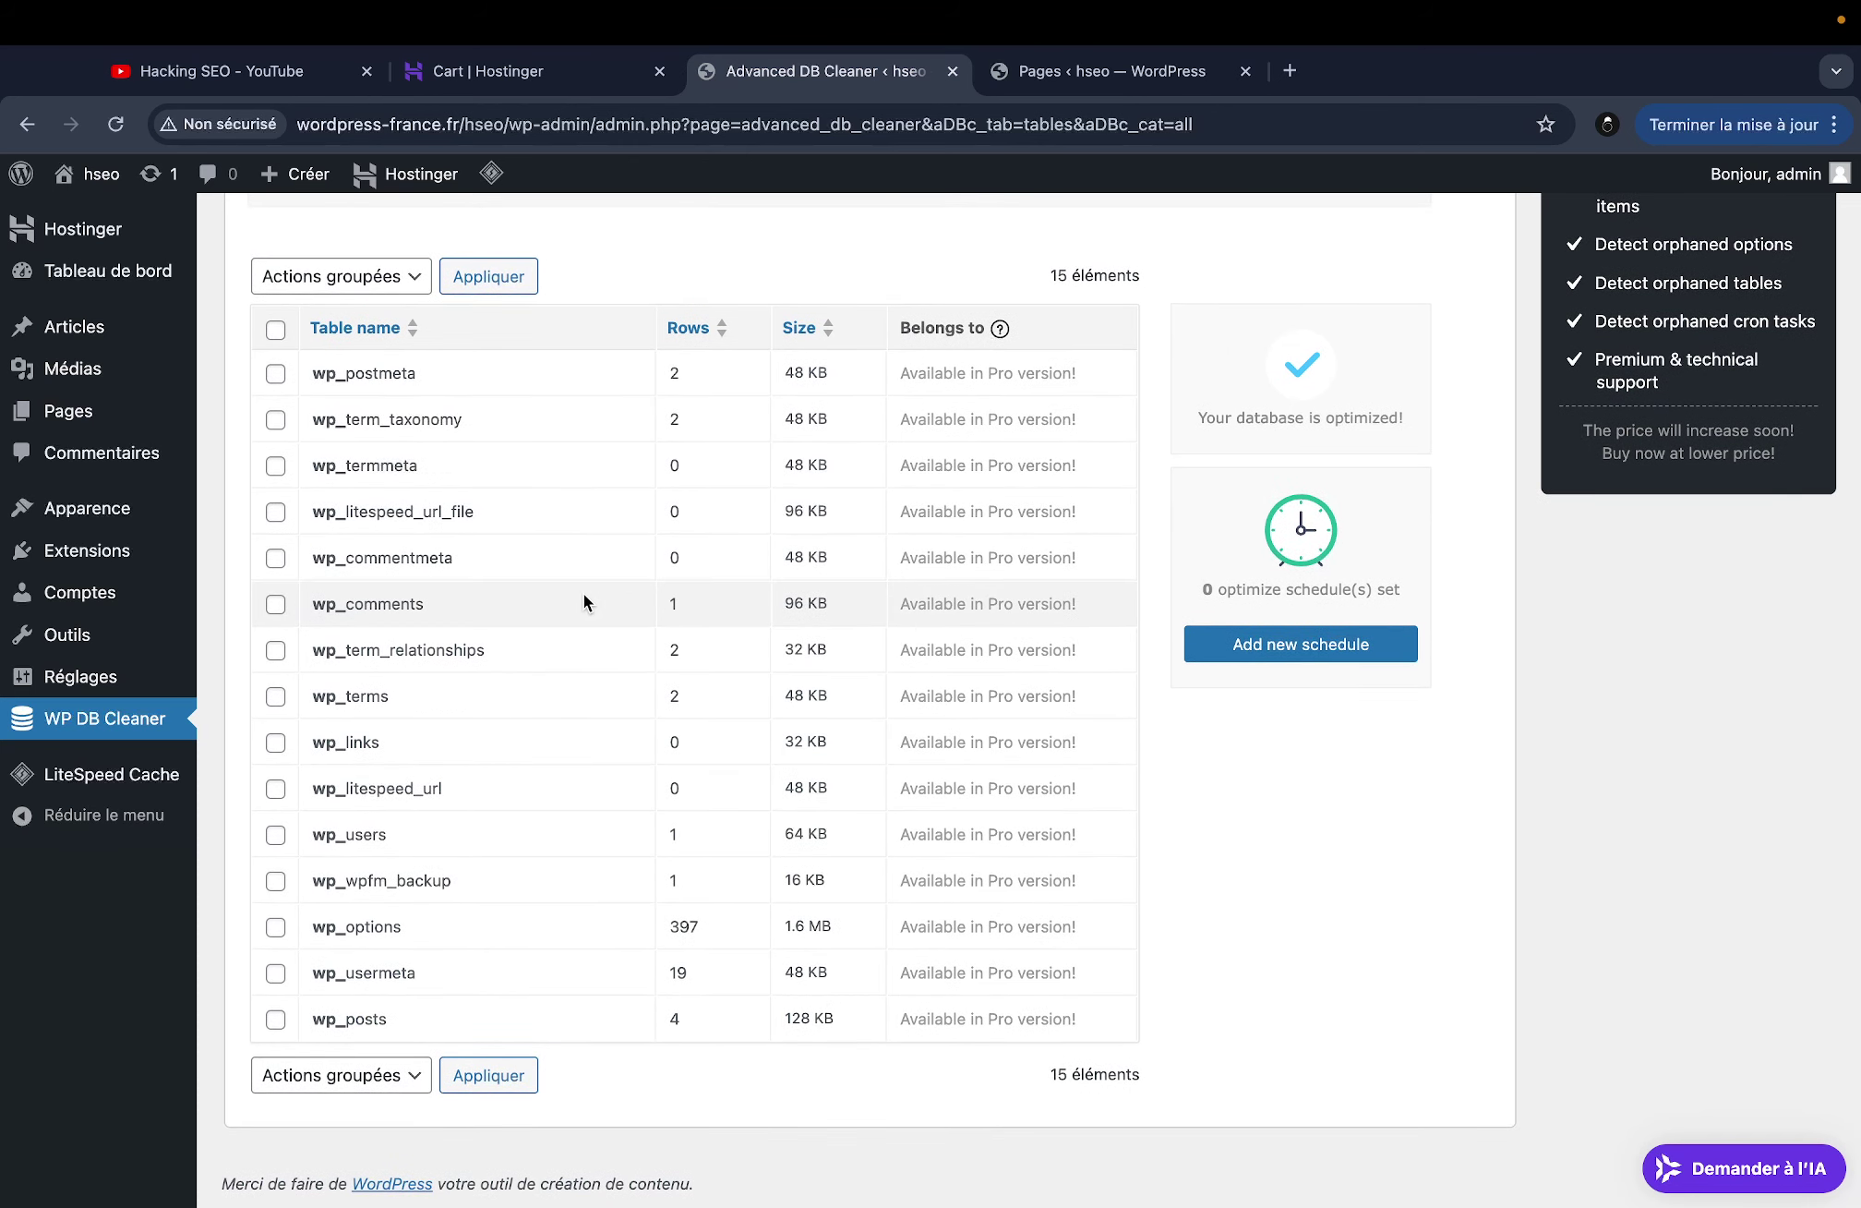
scroll(583, 594, up, 1)
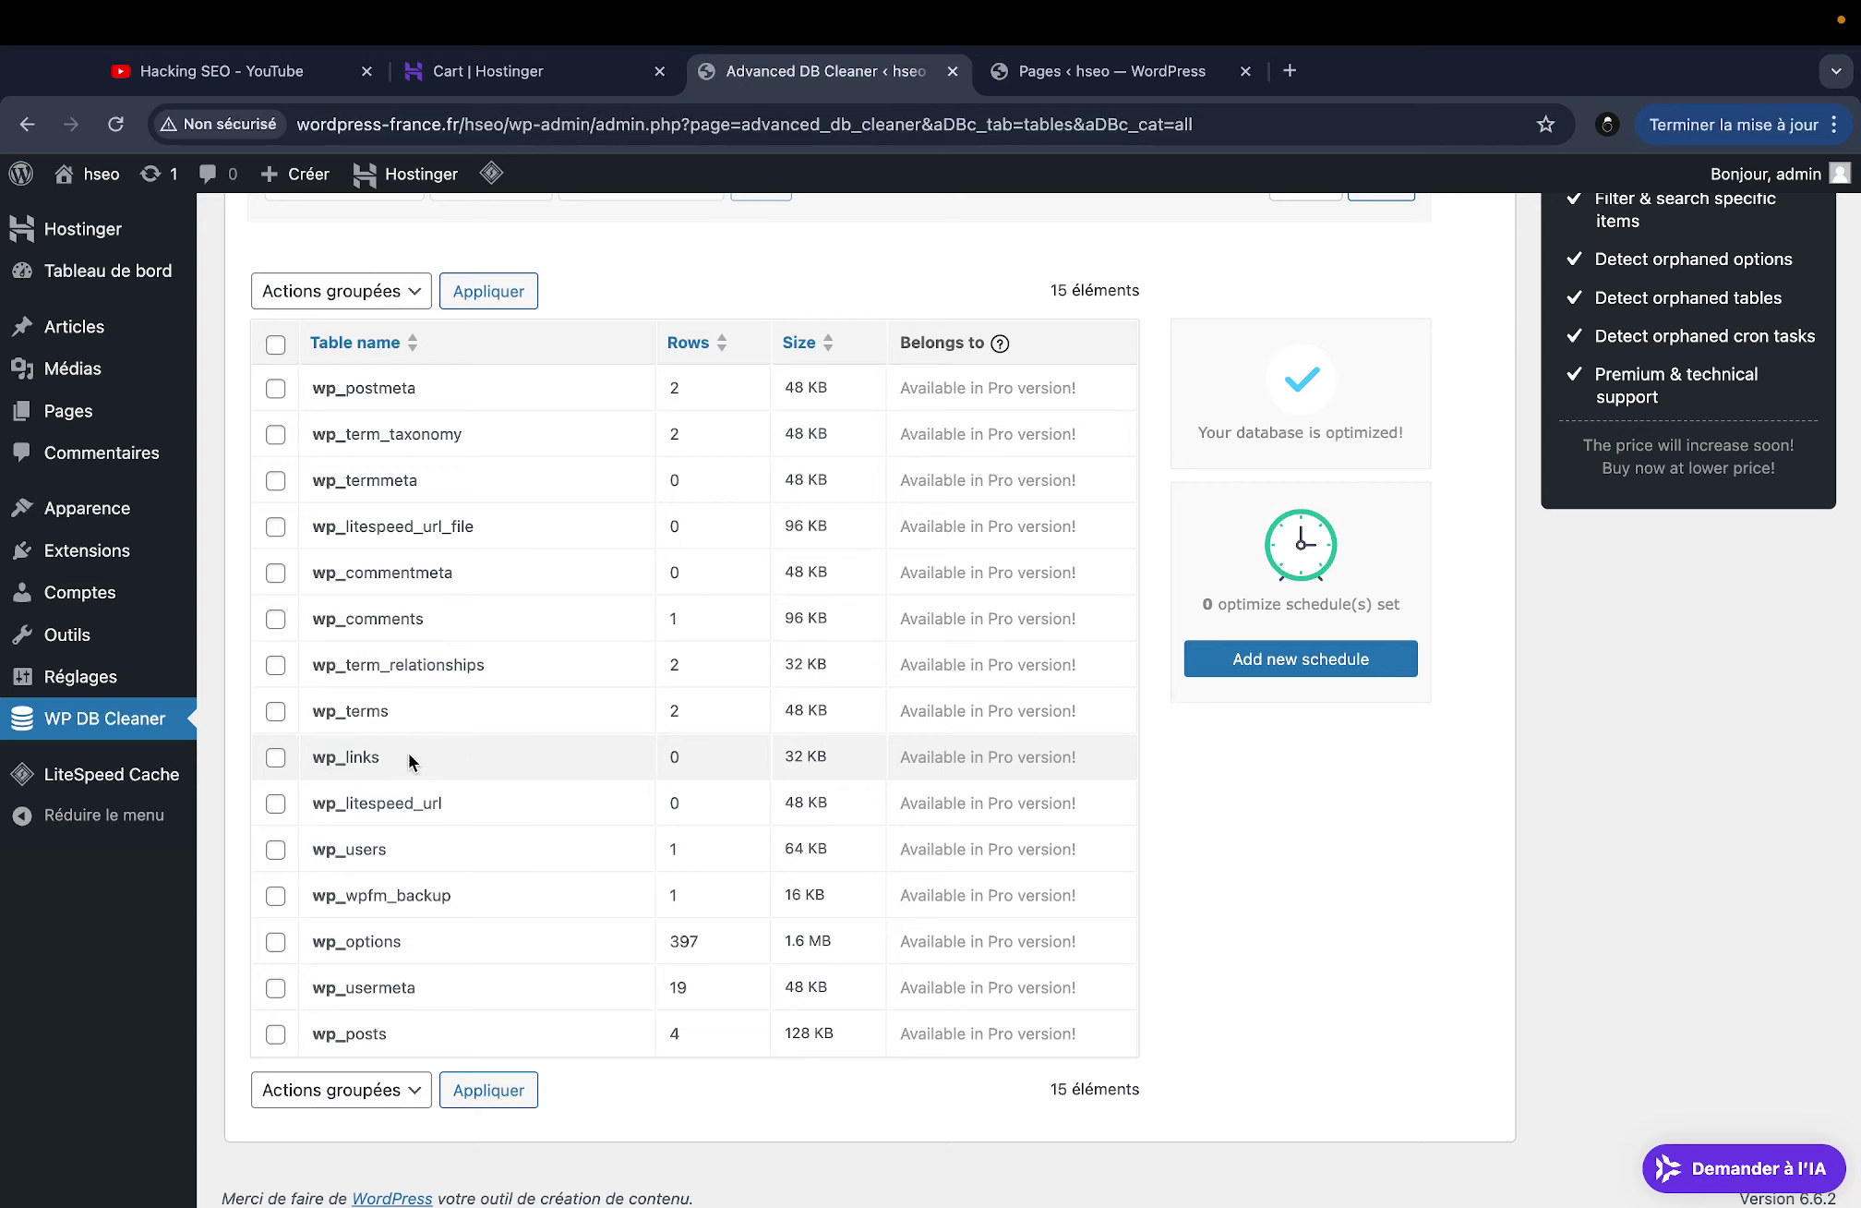
Mark the wp_litespeed_url_file table and check the size it takes in the database
click(275, 526)
drag(310, 528, 513, 533)
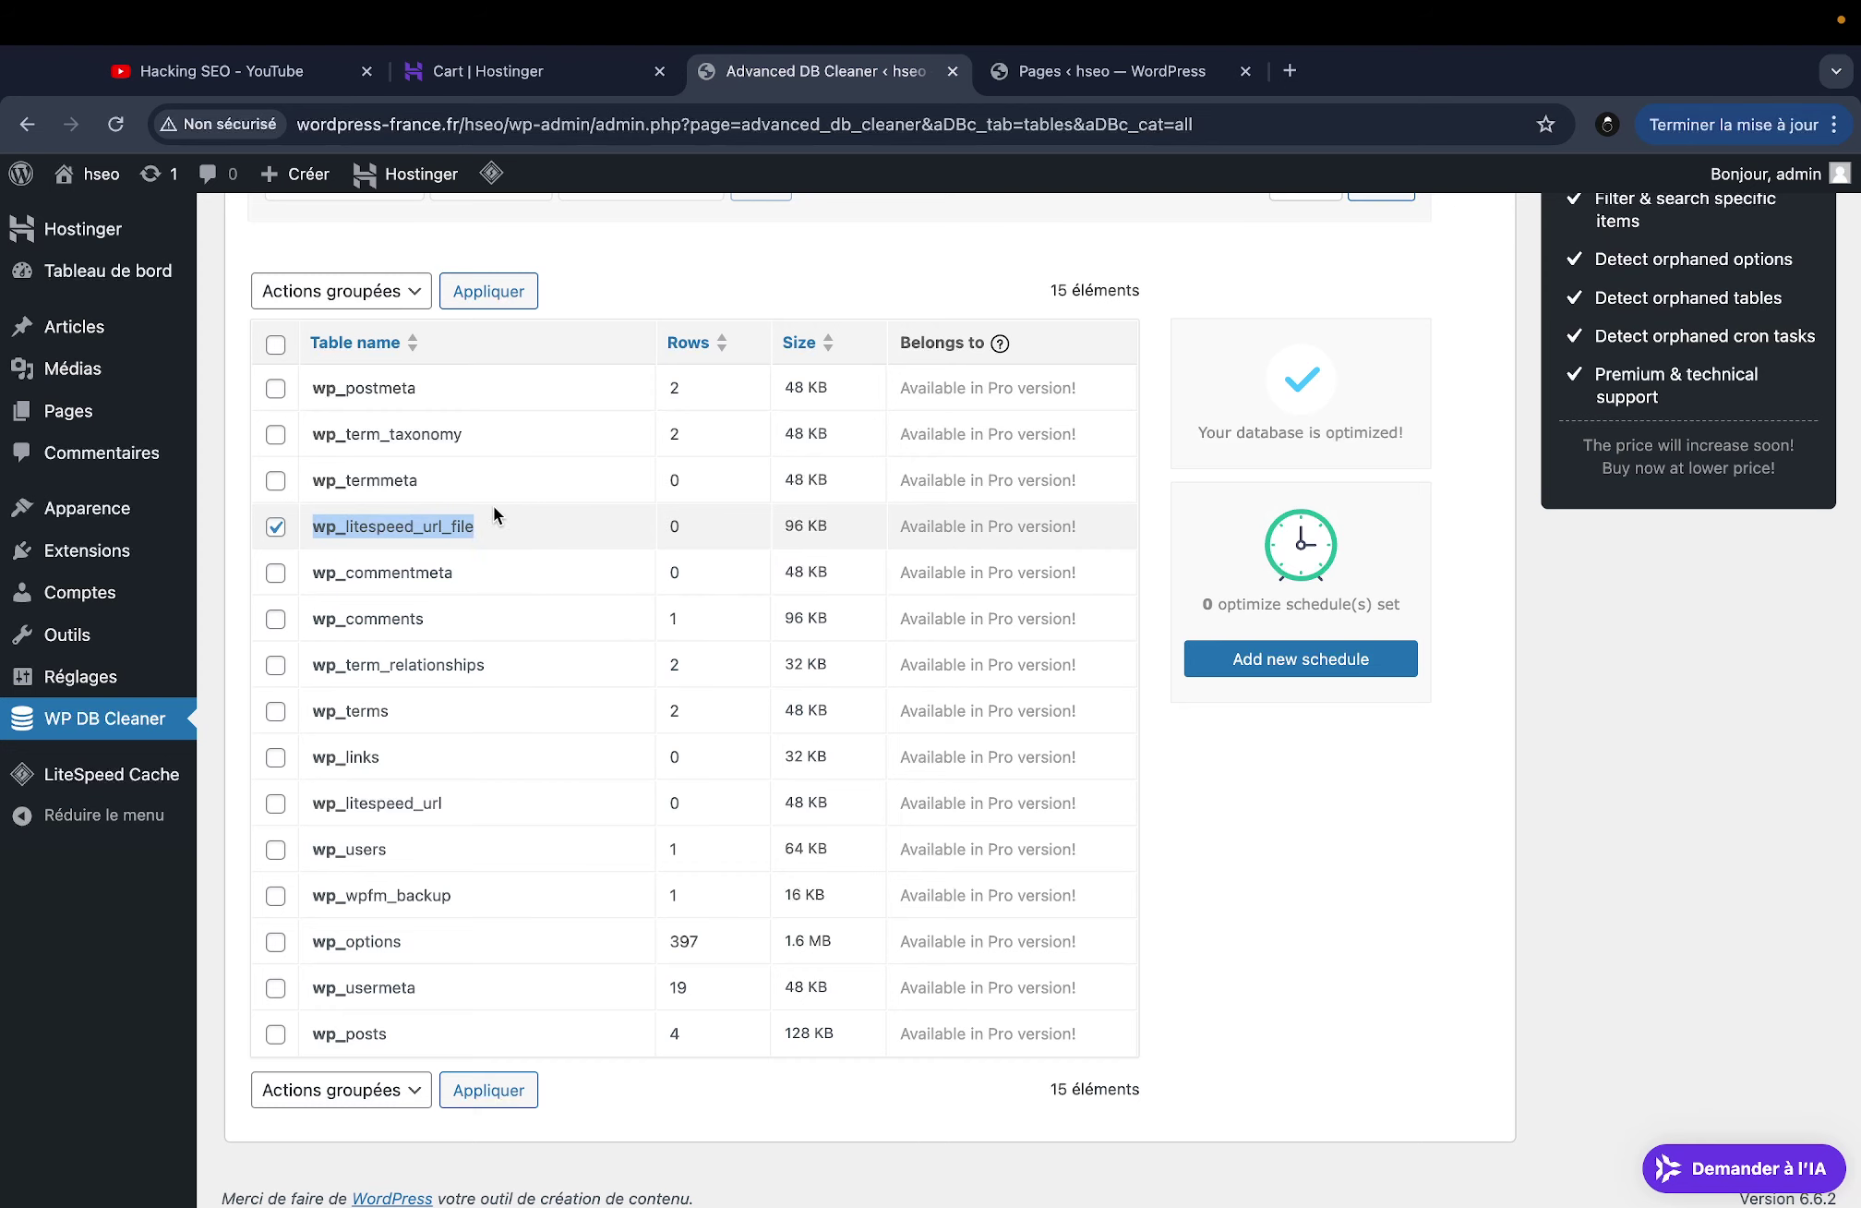
scroll(383, 539, up, 1)
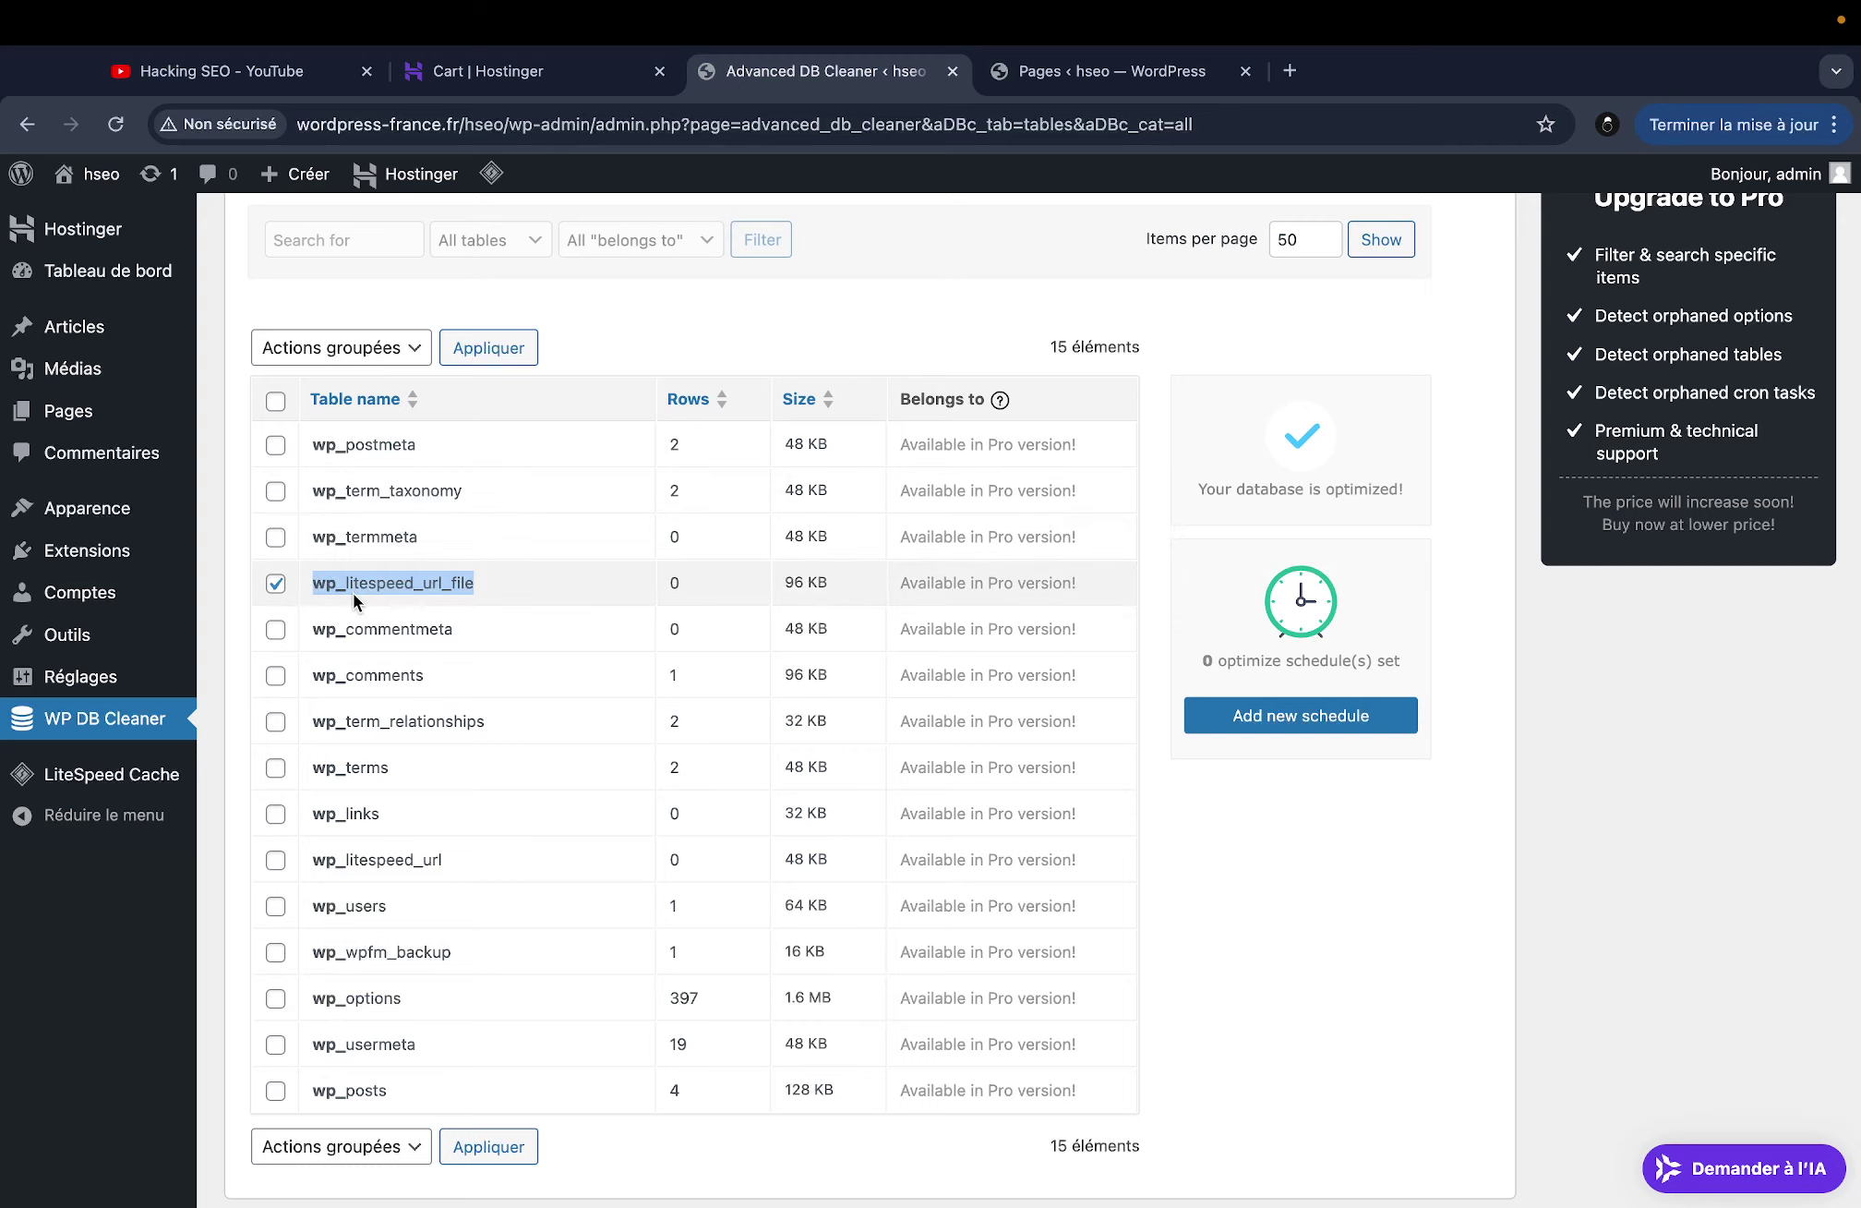
scroll(351, 504, up, 1)
scroll(351, 503, up, 1)
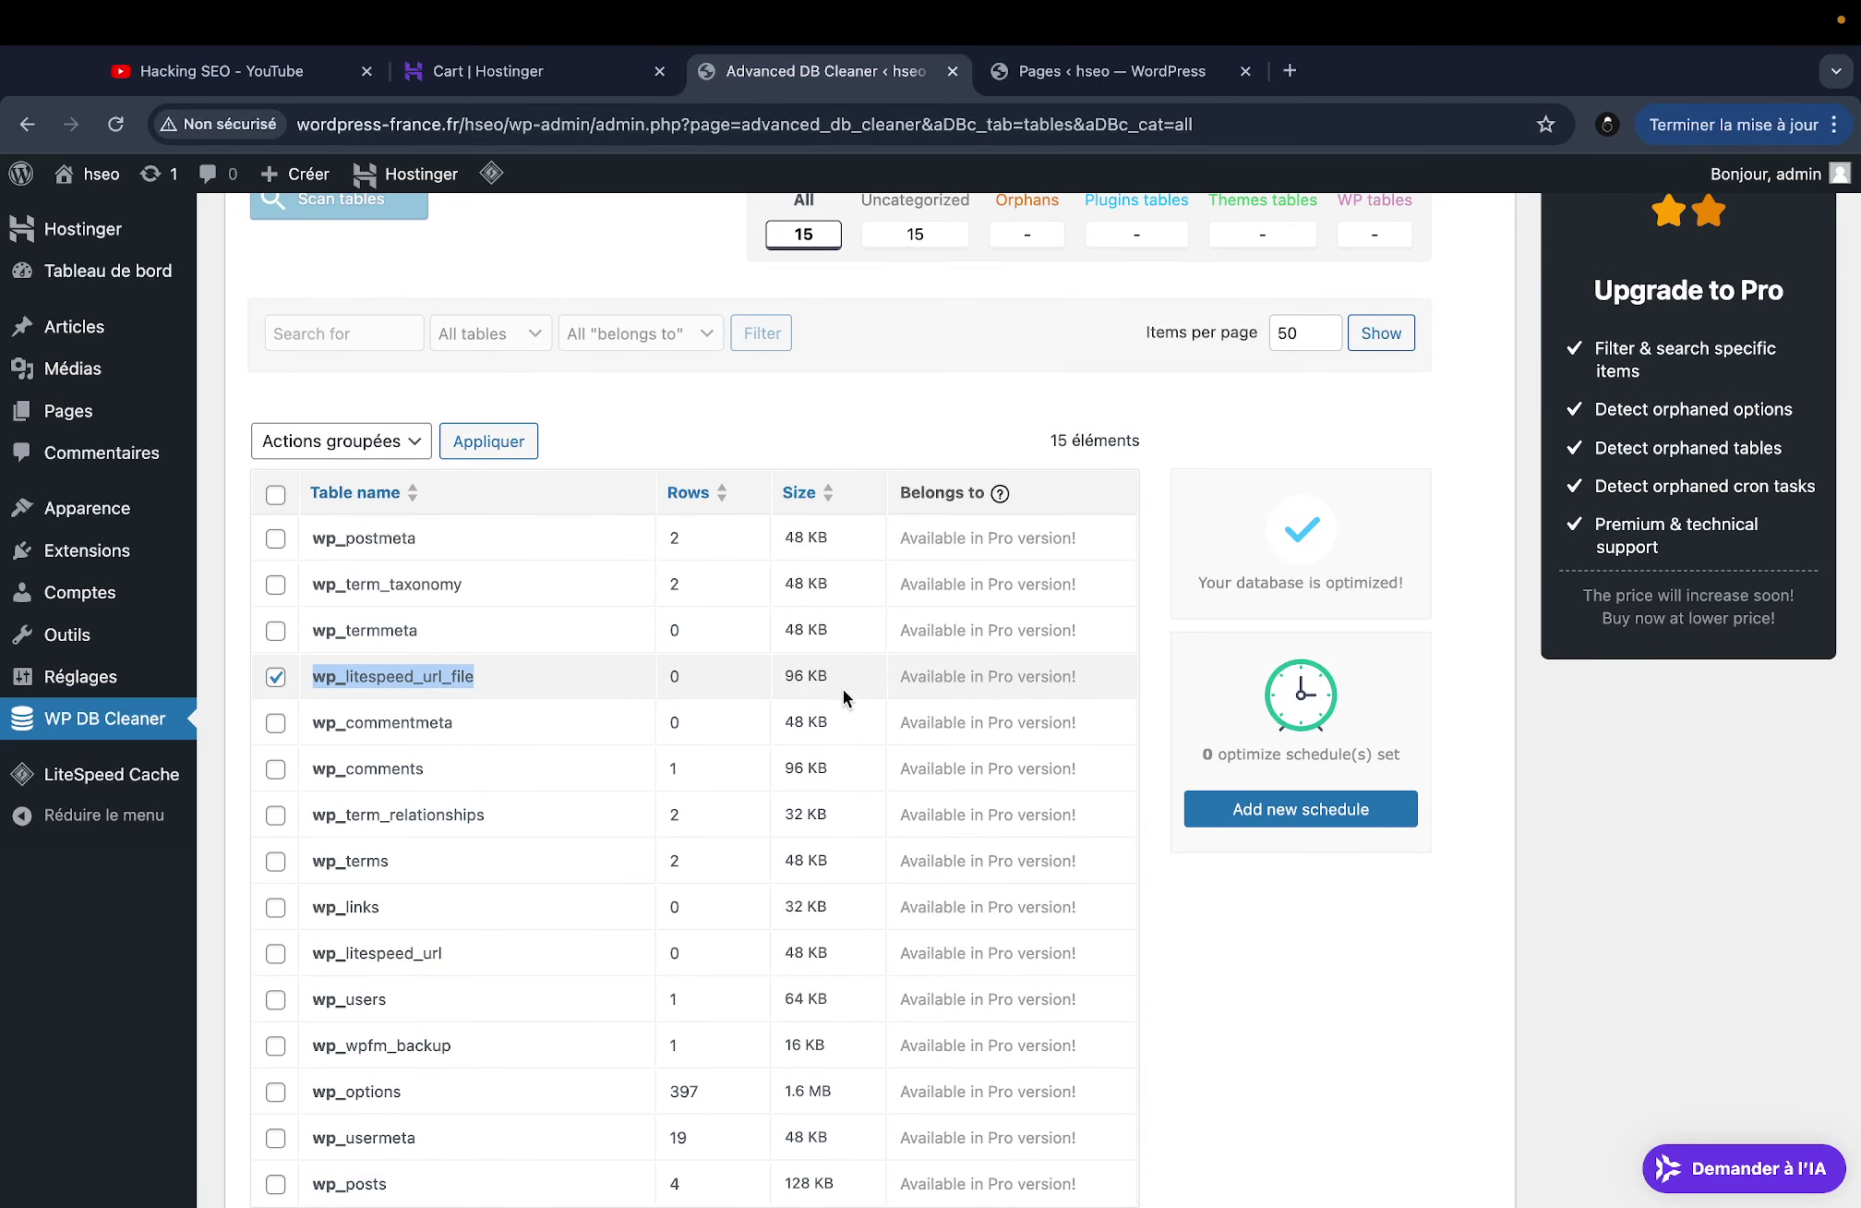
drag(836, 678, 783, 676)
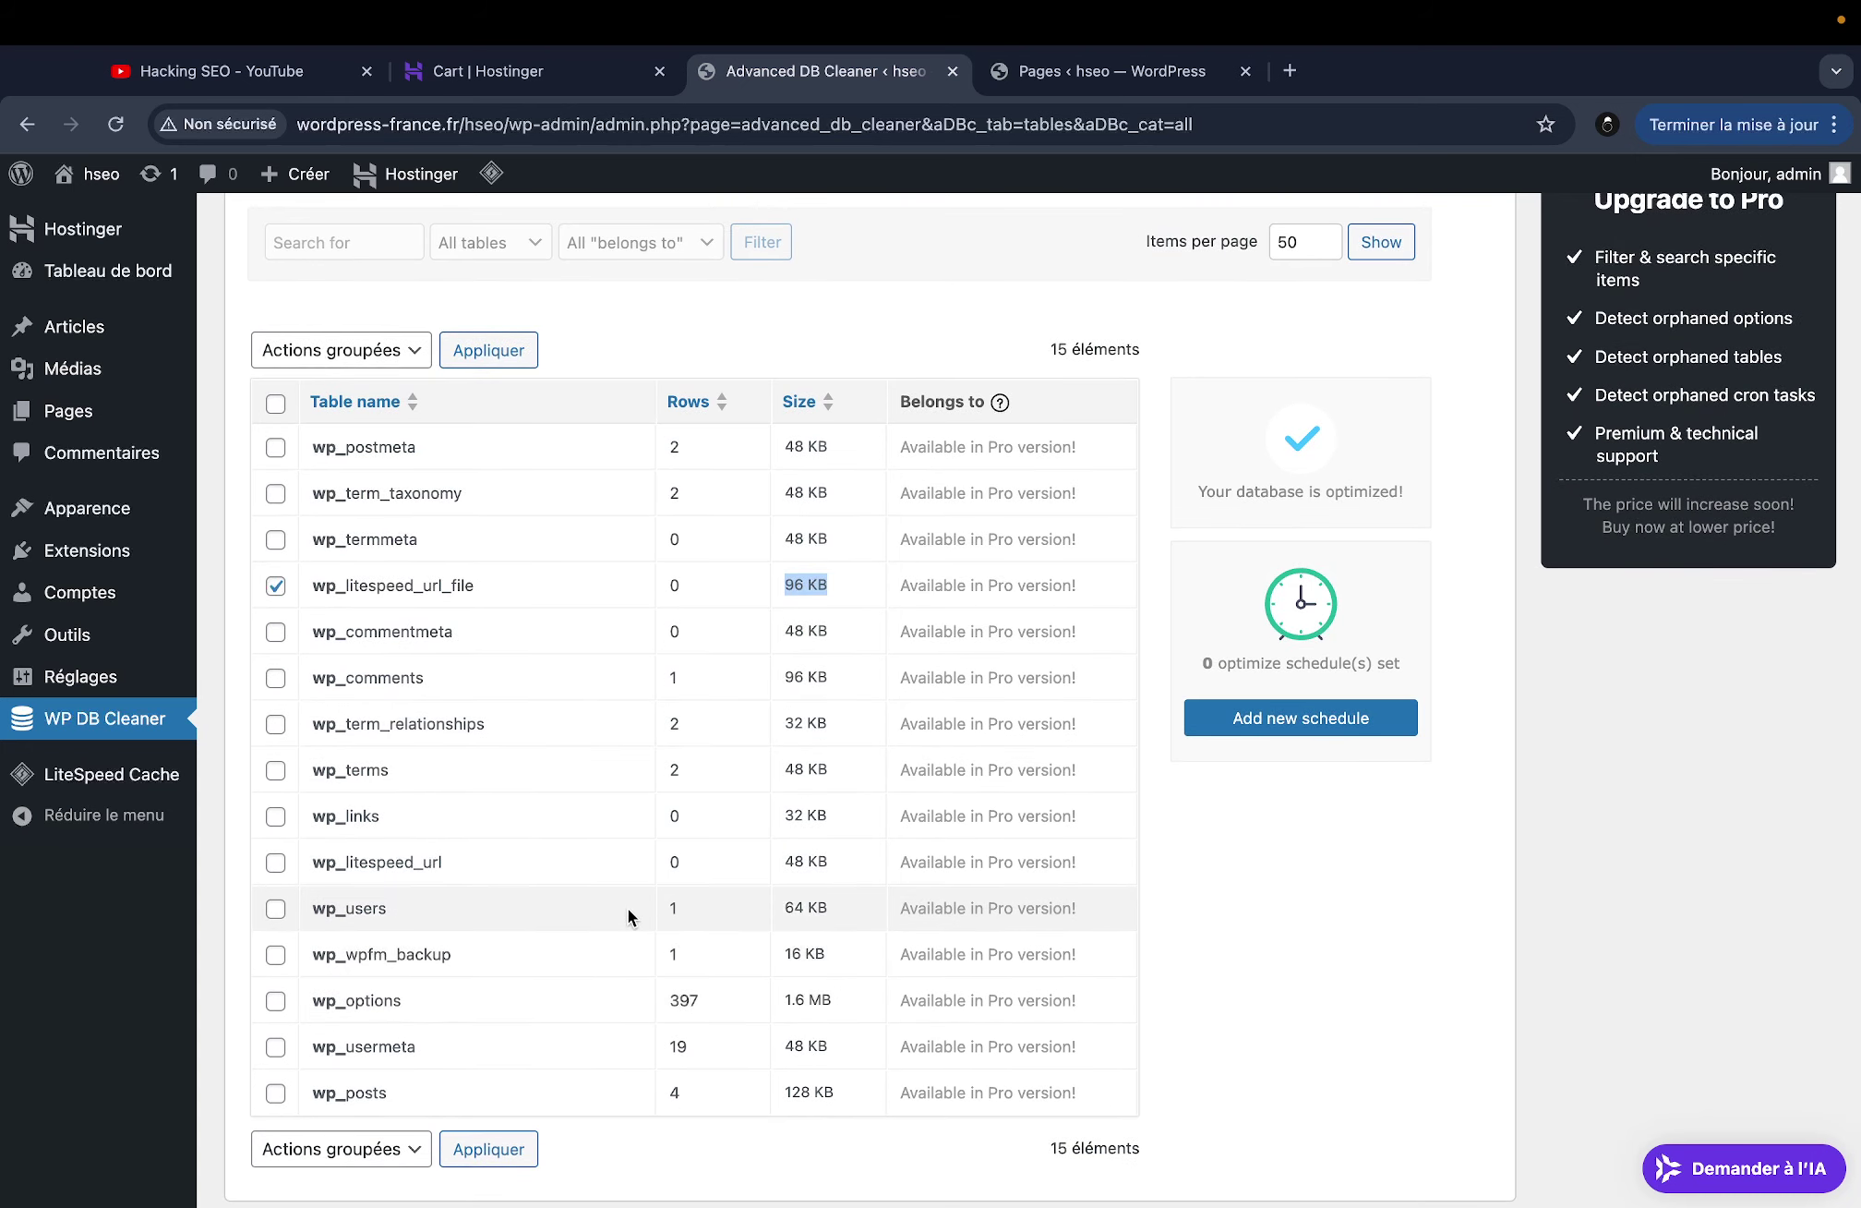
scroll(626, 914, up, 2)
scroll(531, 860, up, 3)
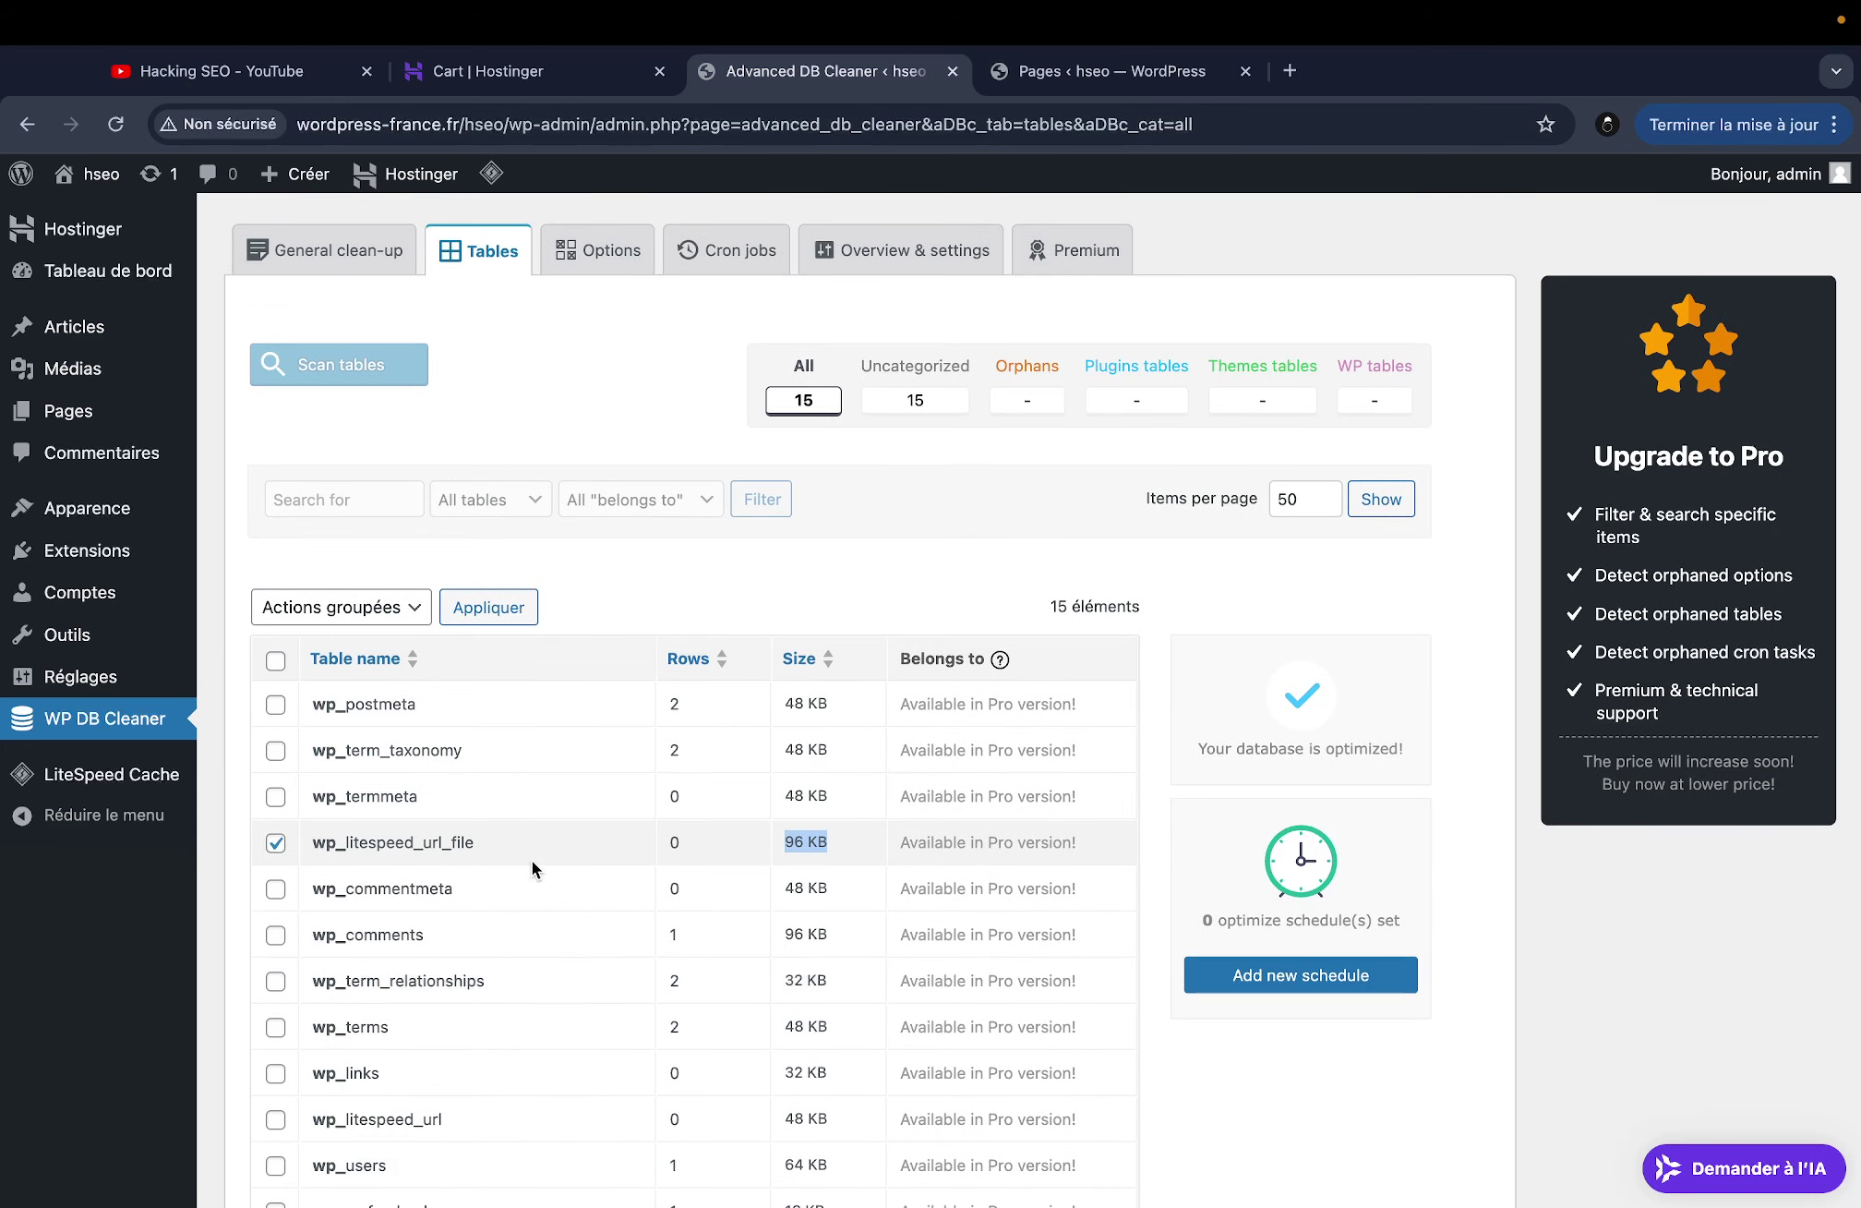
Open the database options list, examine its first entries and look at the submenu of the WordPress settings
click(607, 281)
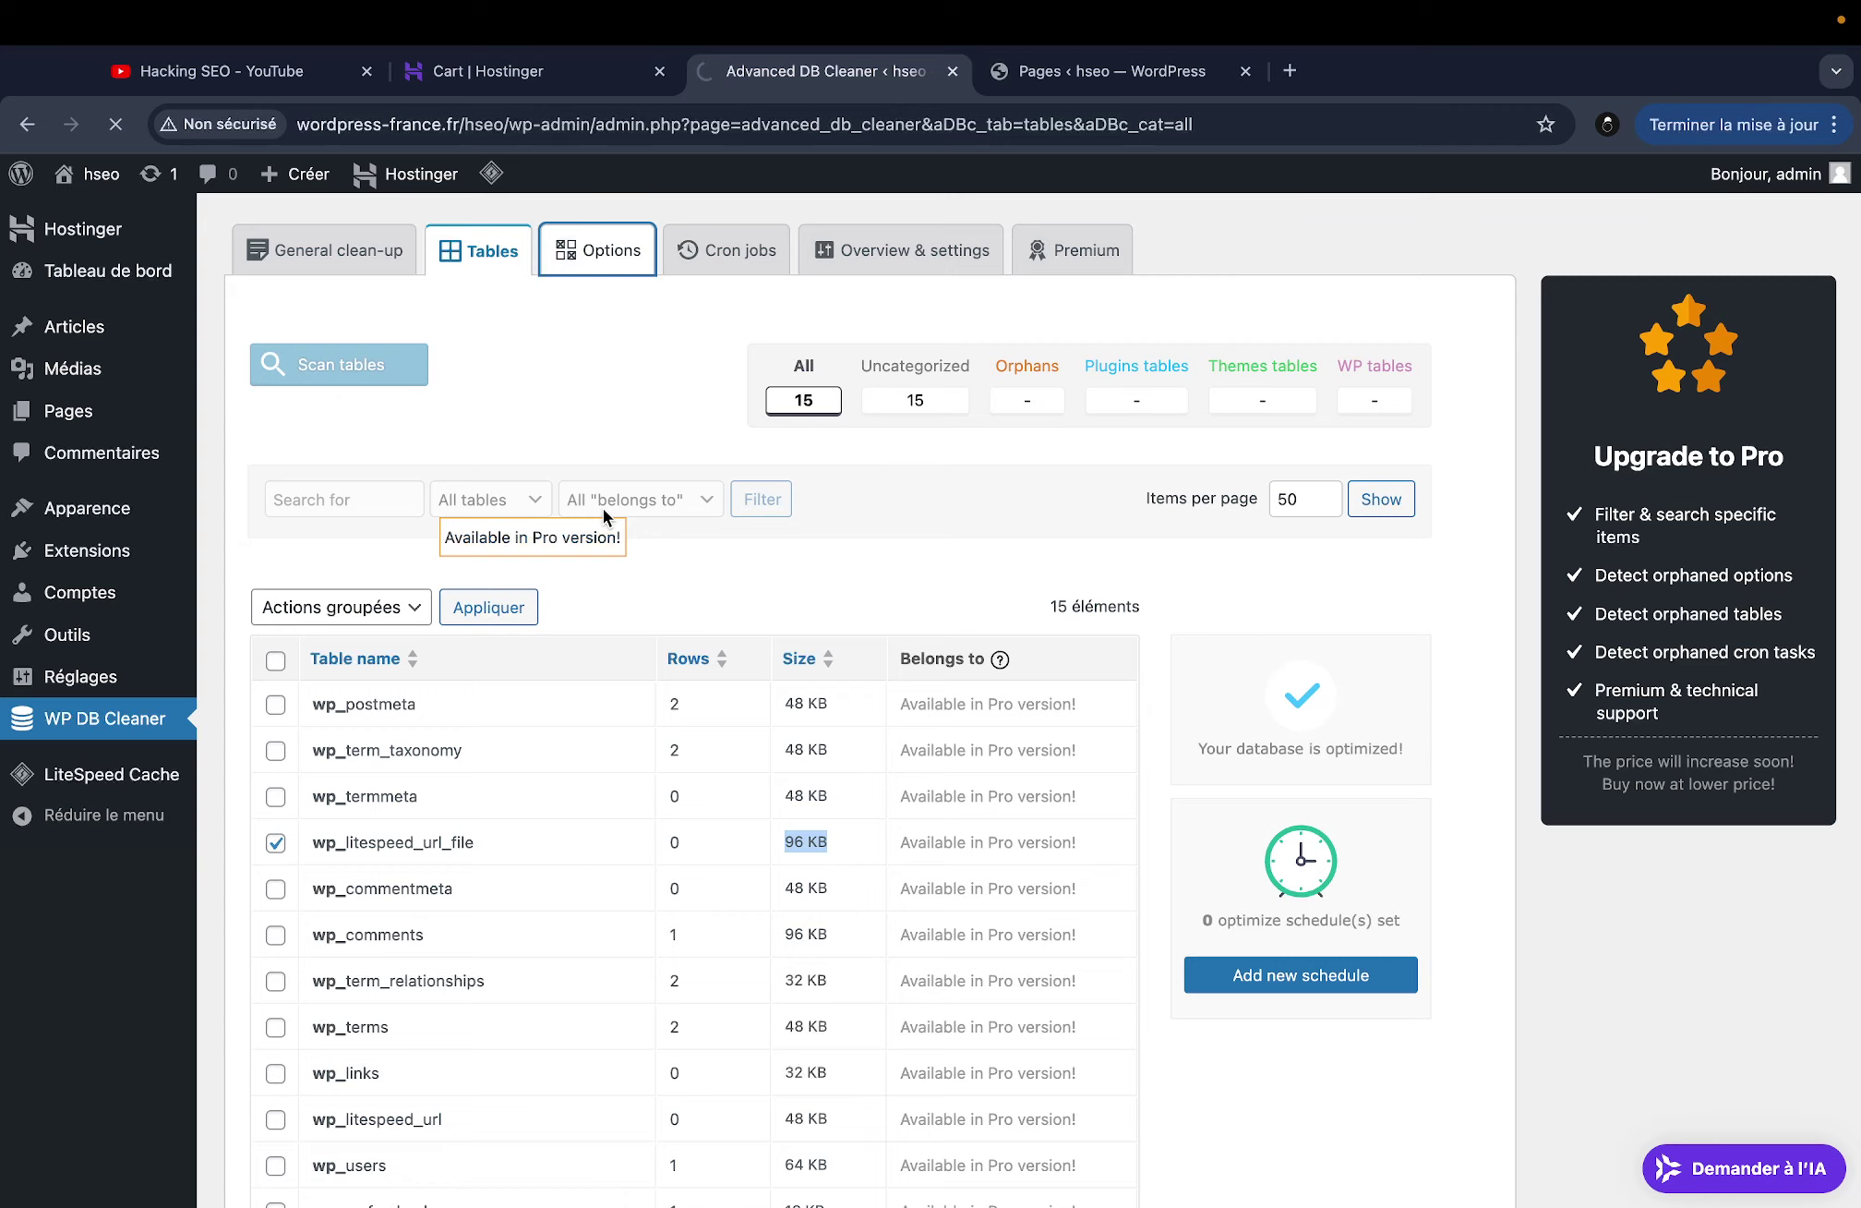
scroll(595, 624, down, 4)
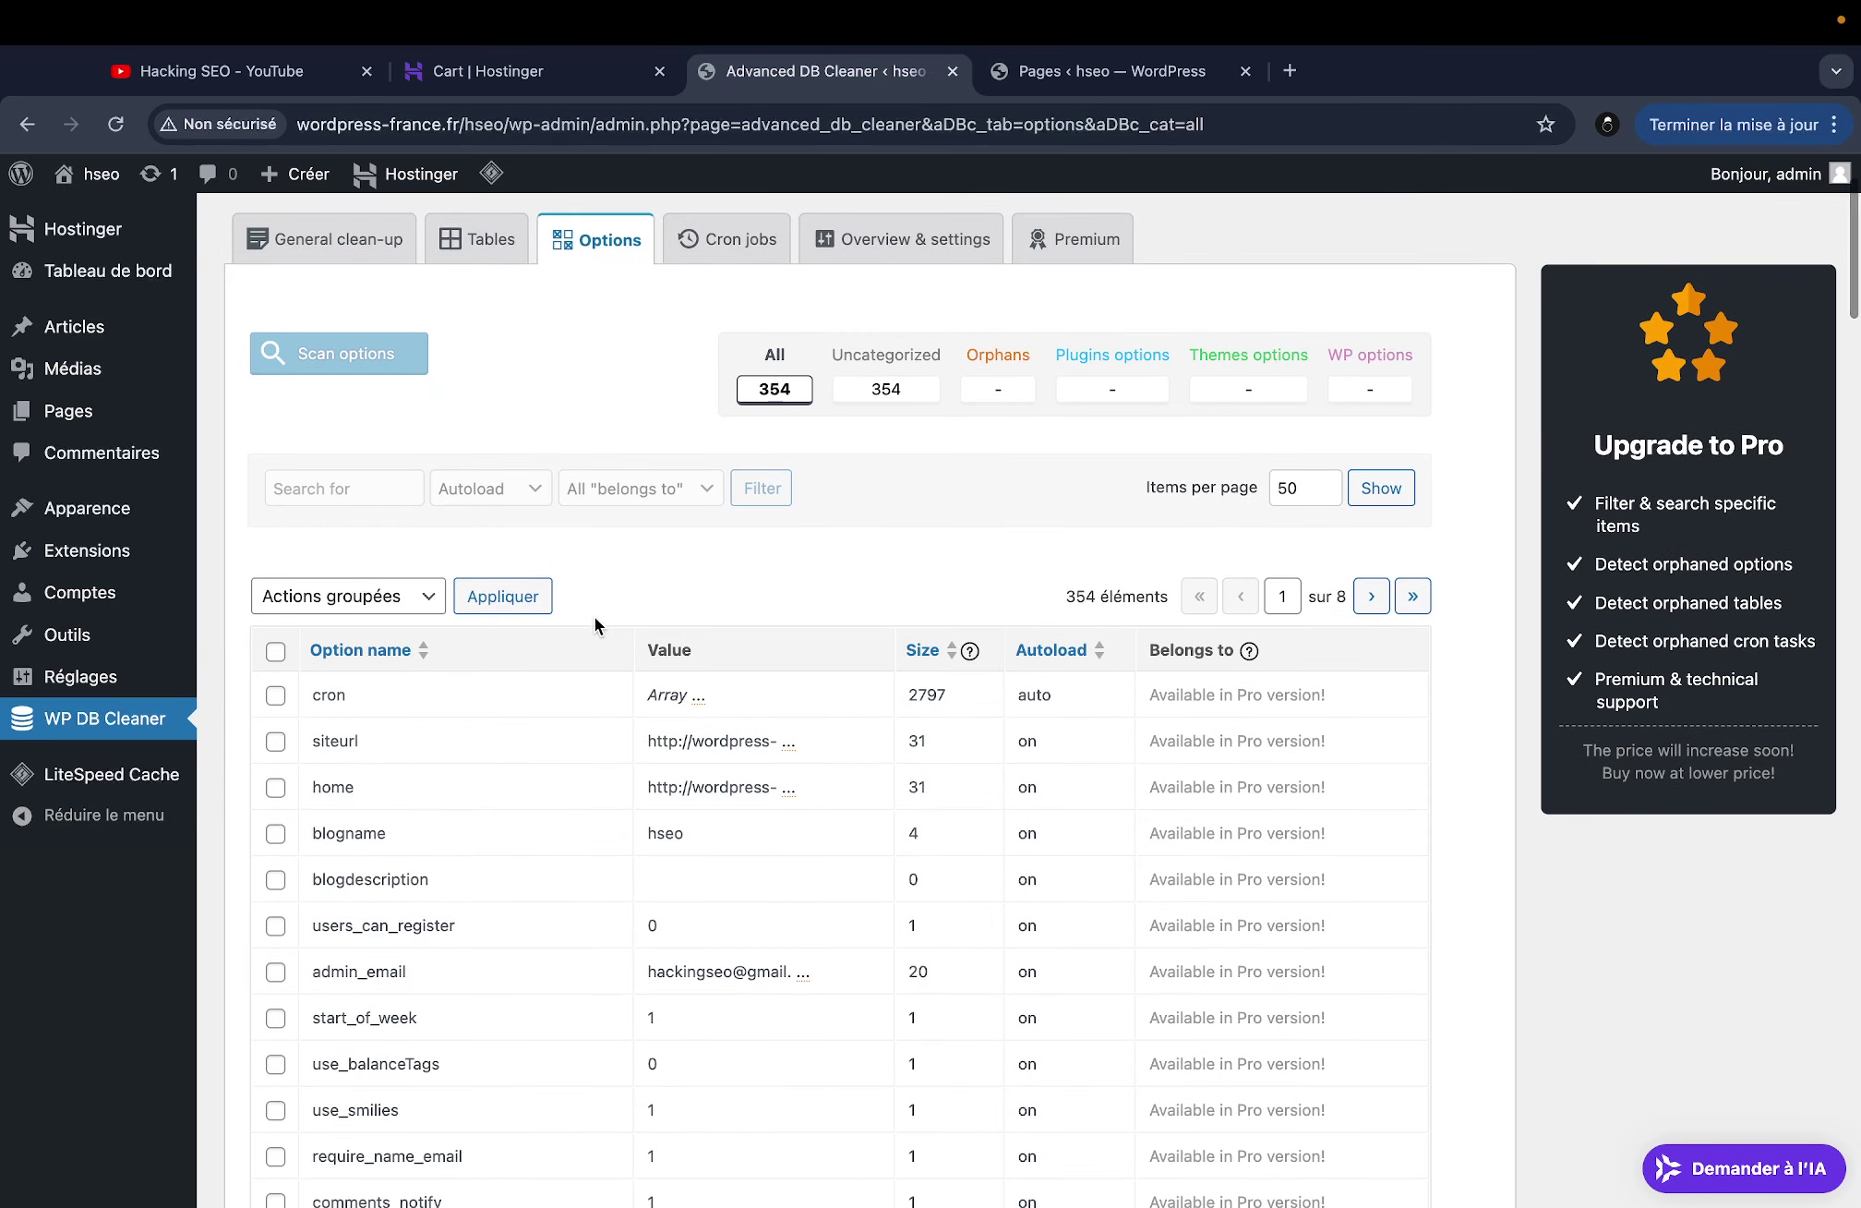
scroll(583, 736, down, 2)
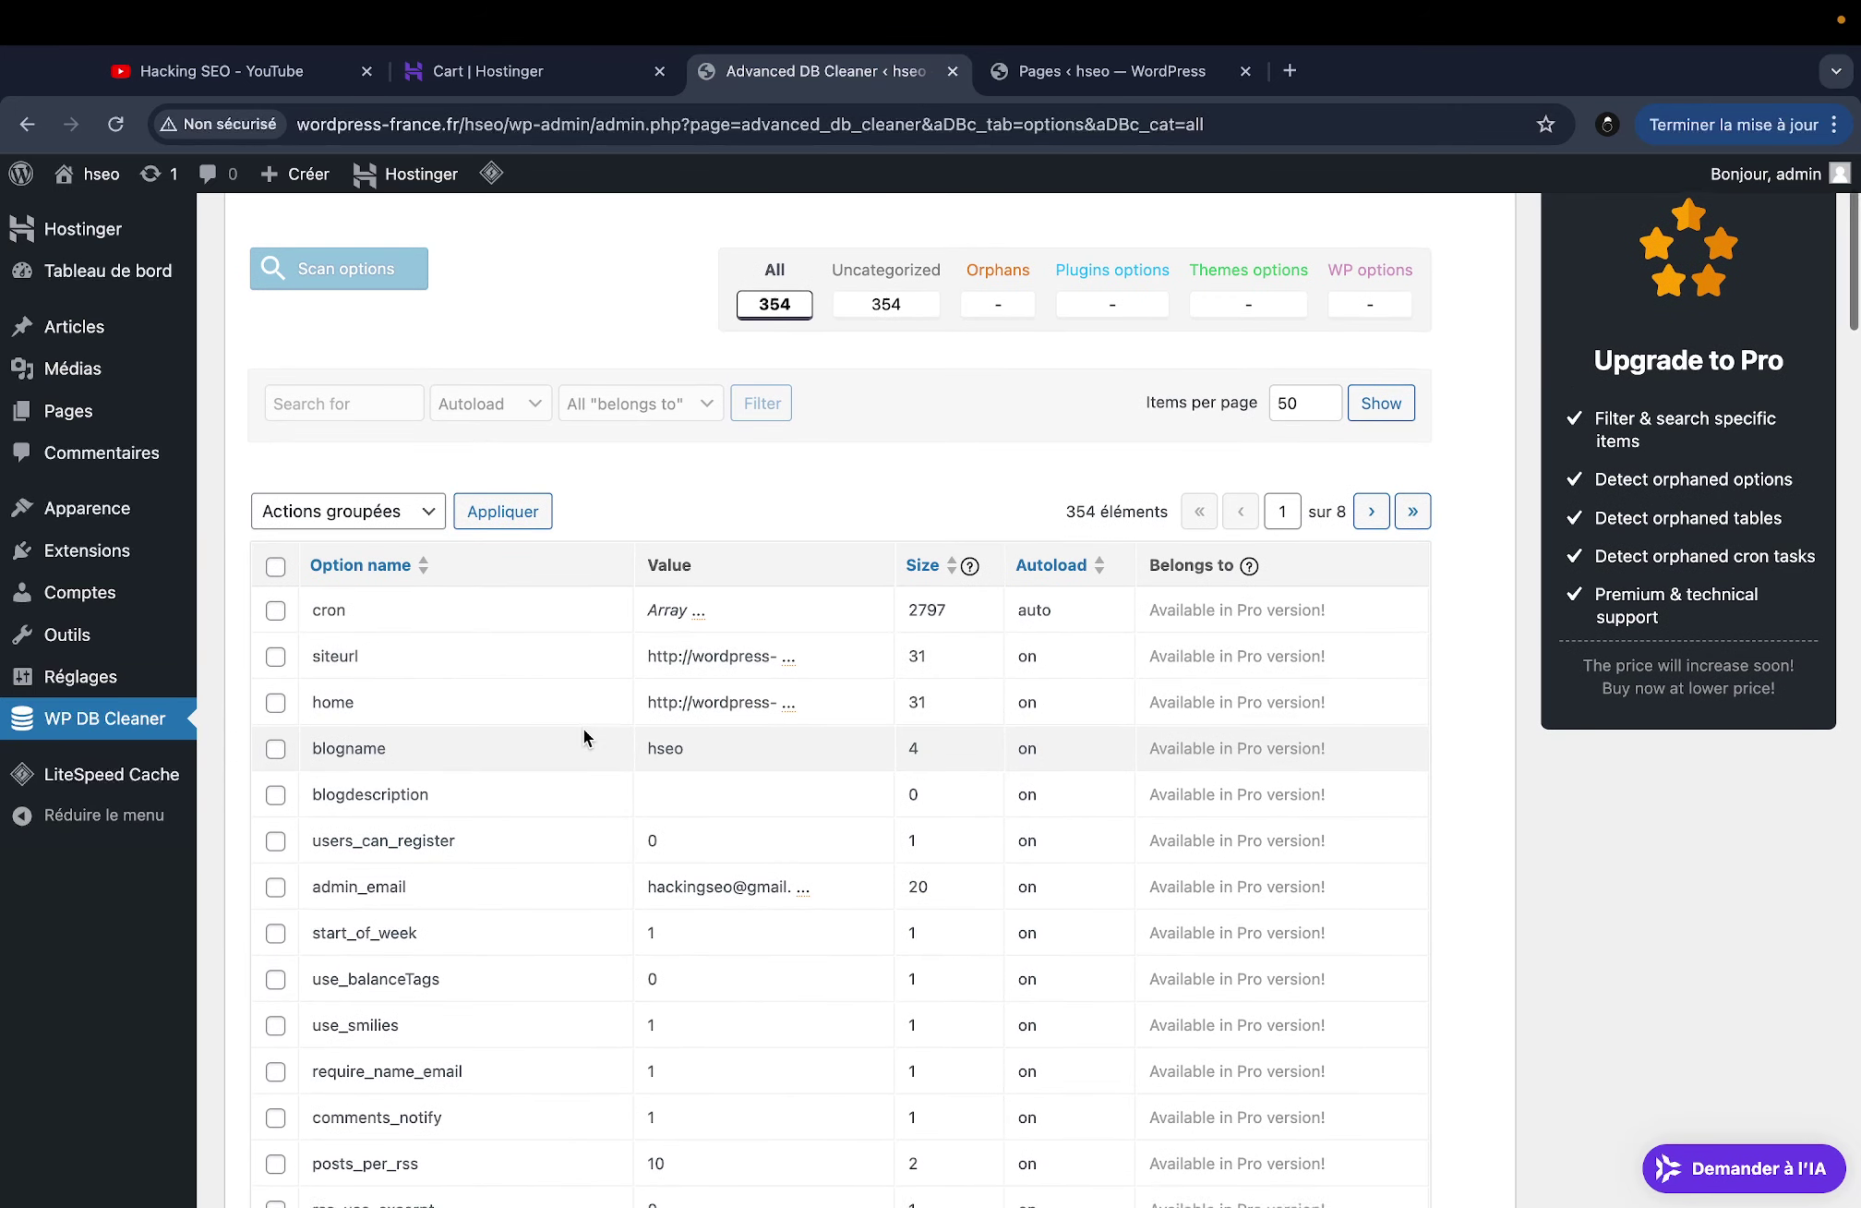
scroll(583, 729, down, 3)
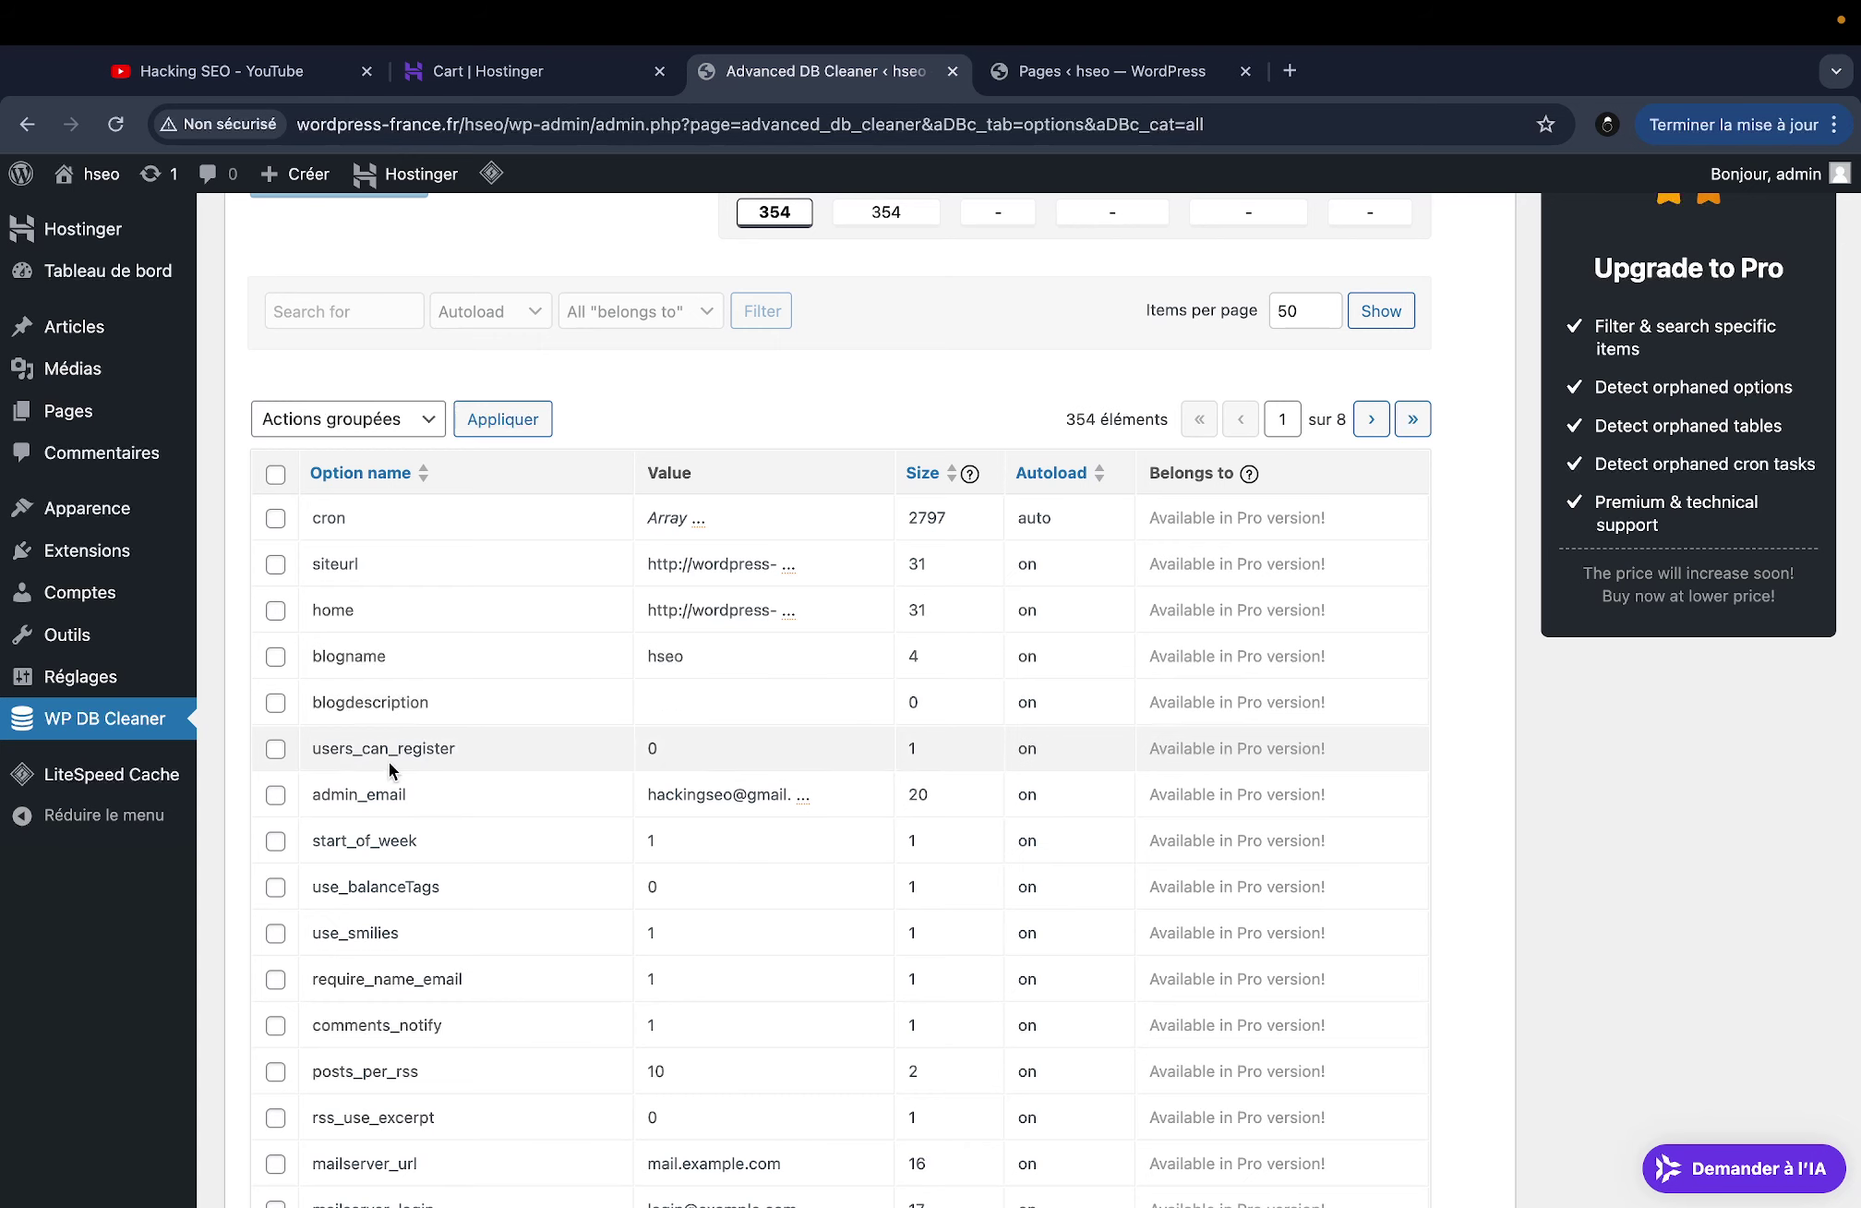
scroll(411, 678, up, 2)
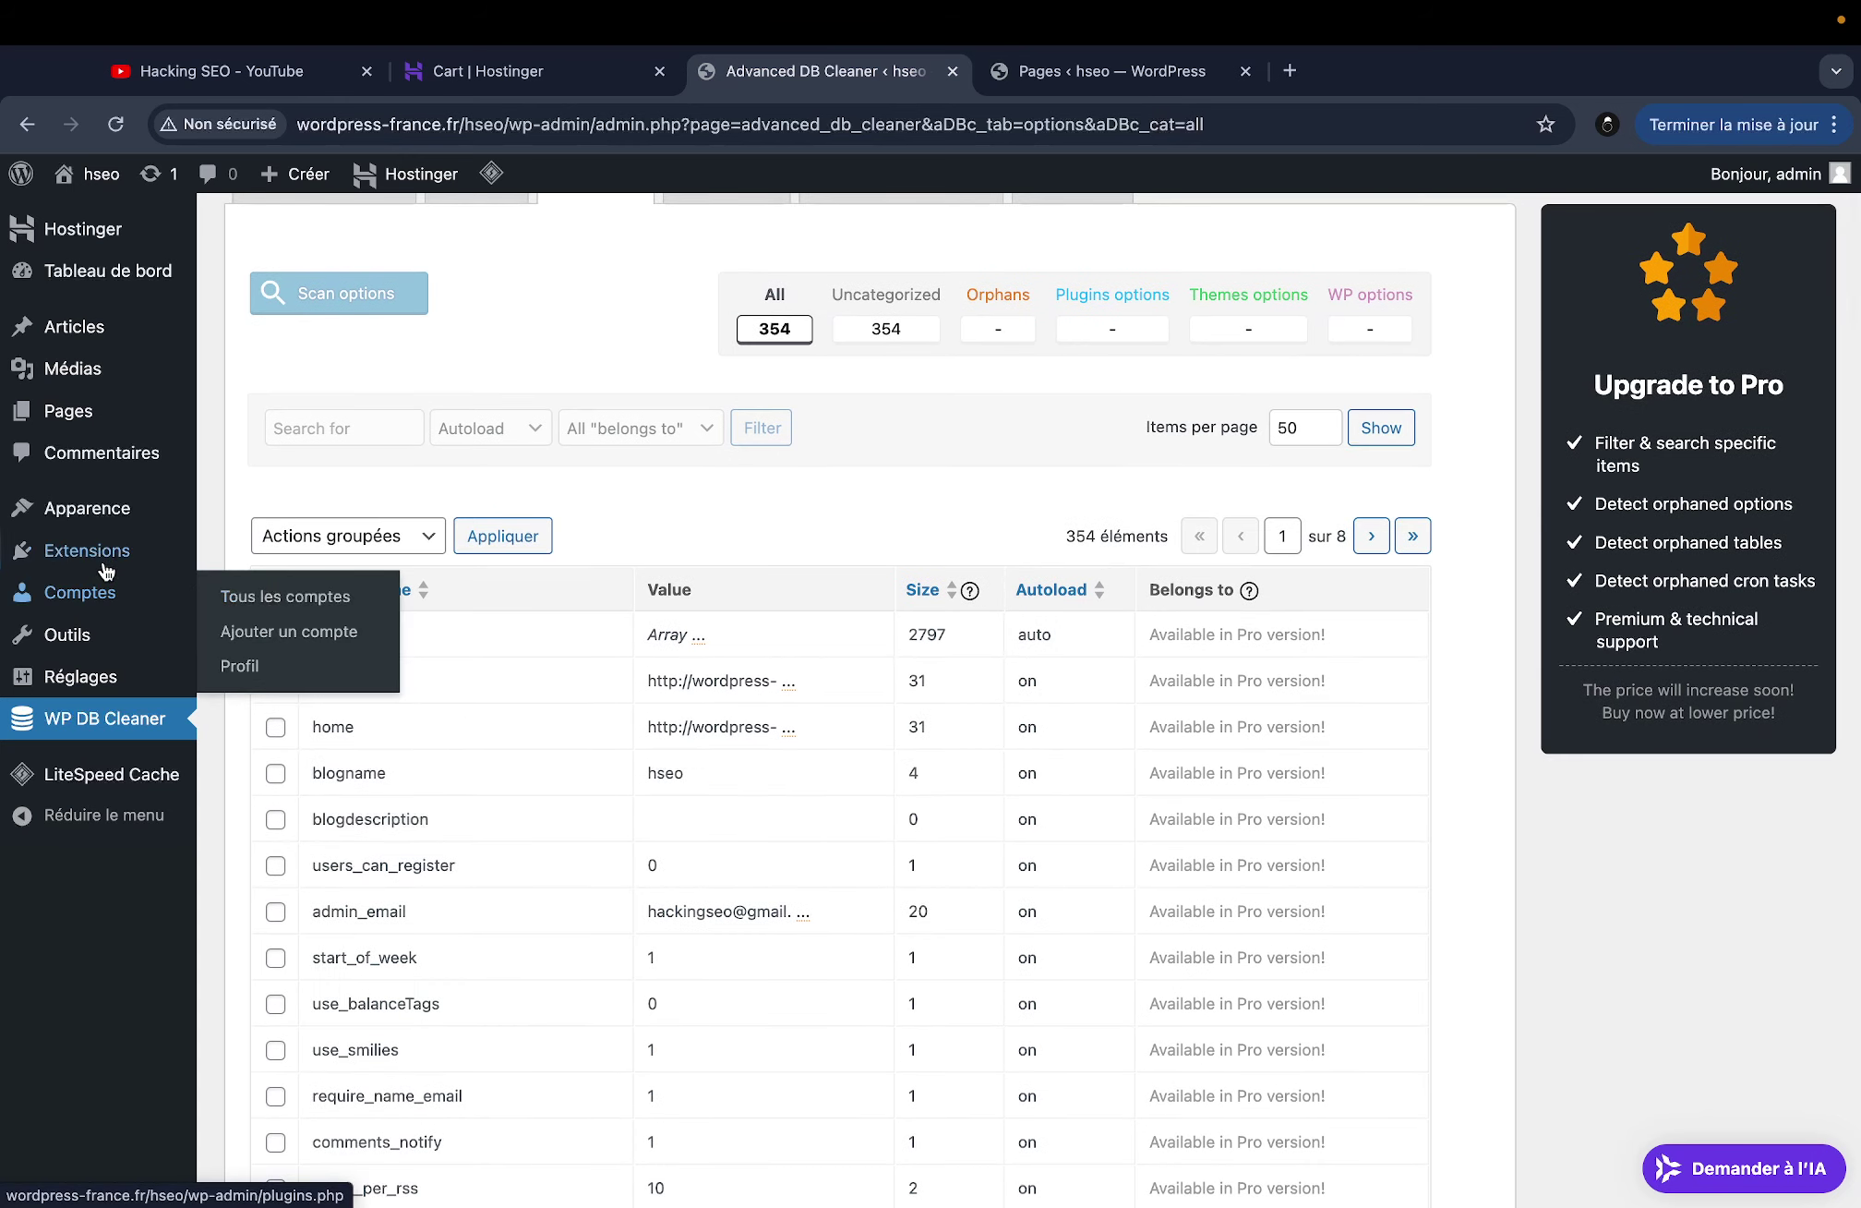
mouse_move(106, 692)
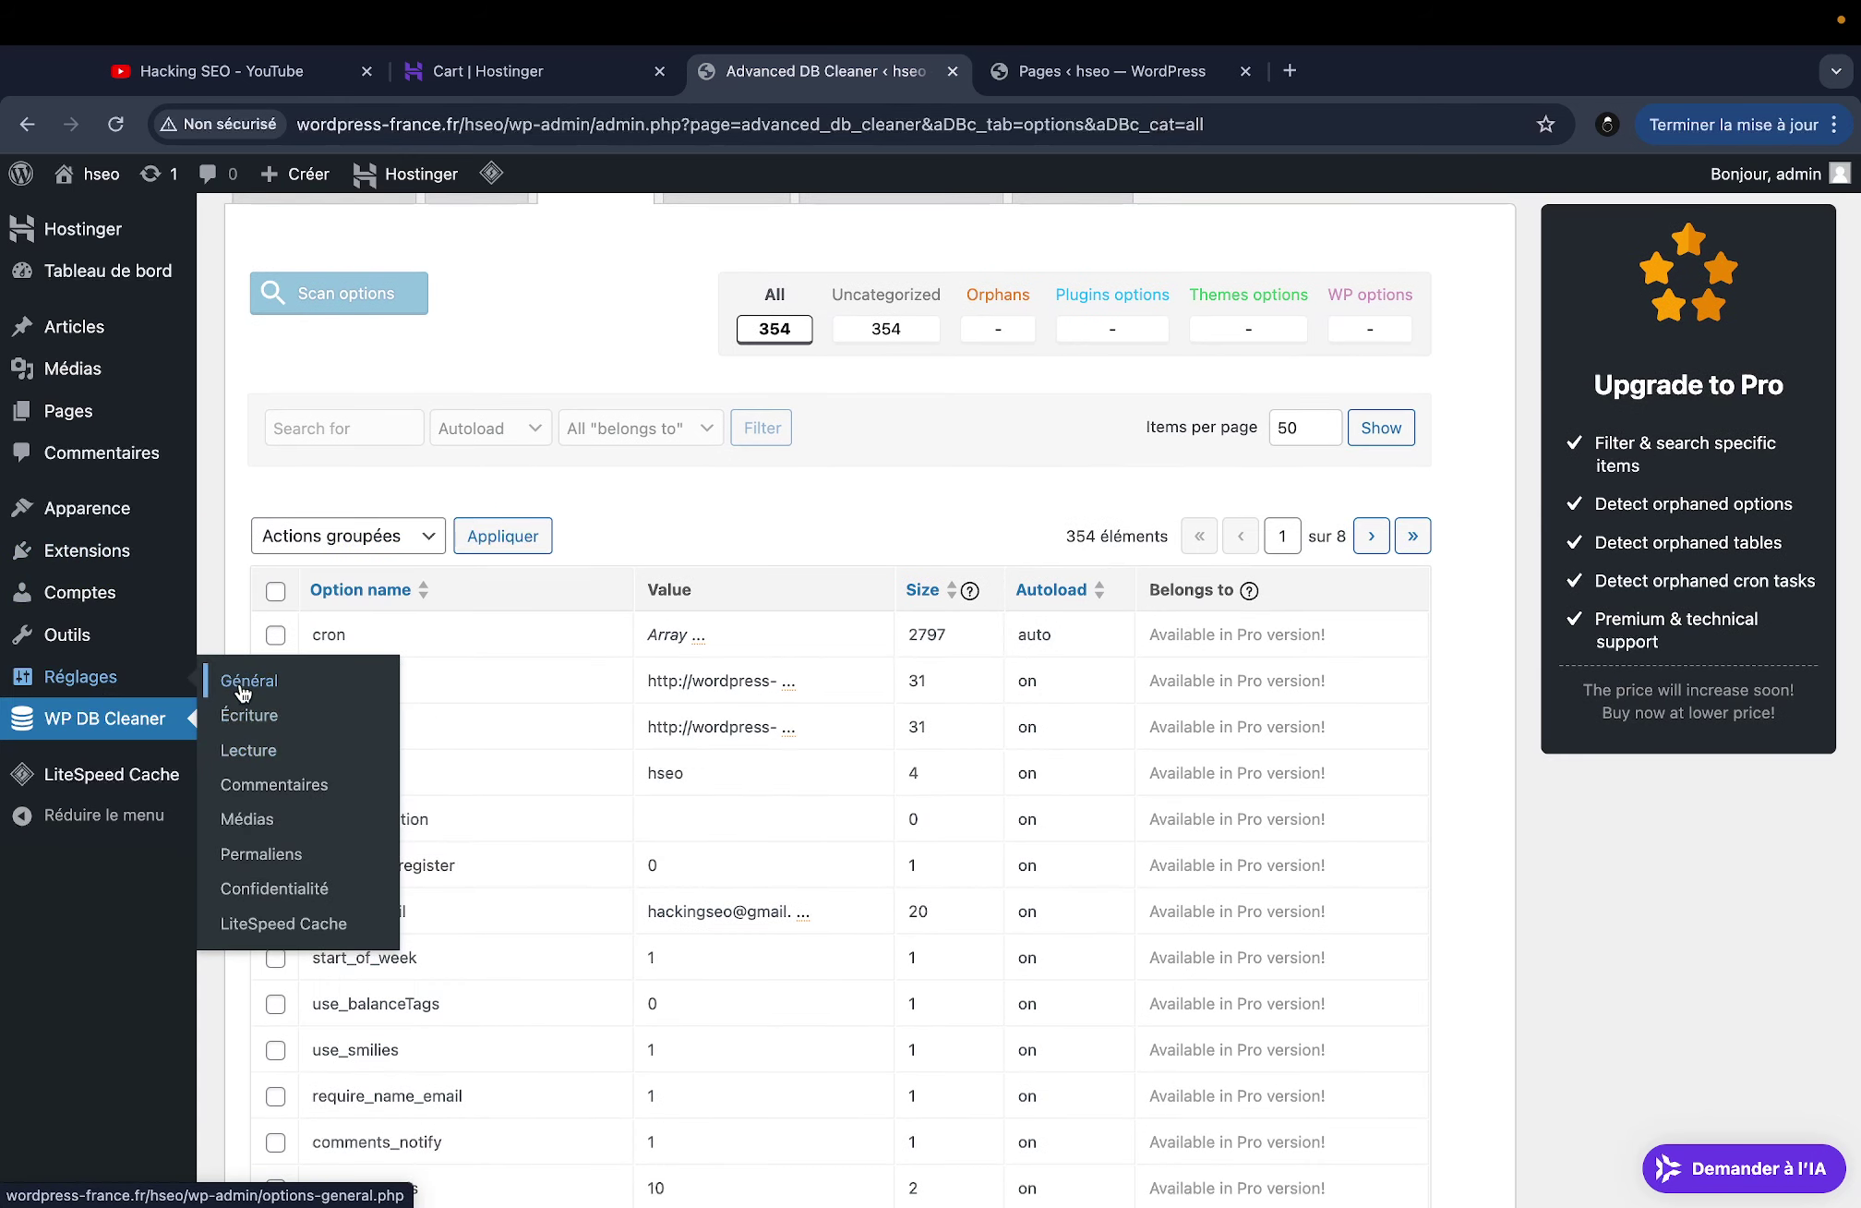
Examine the stored options further down the list, including the mail server, date format and permalink entries
scroll(546, 802, down, 5)
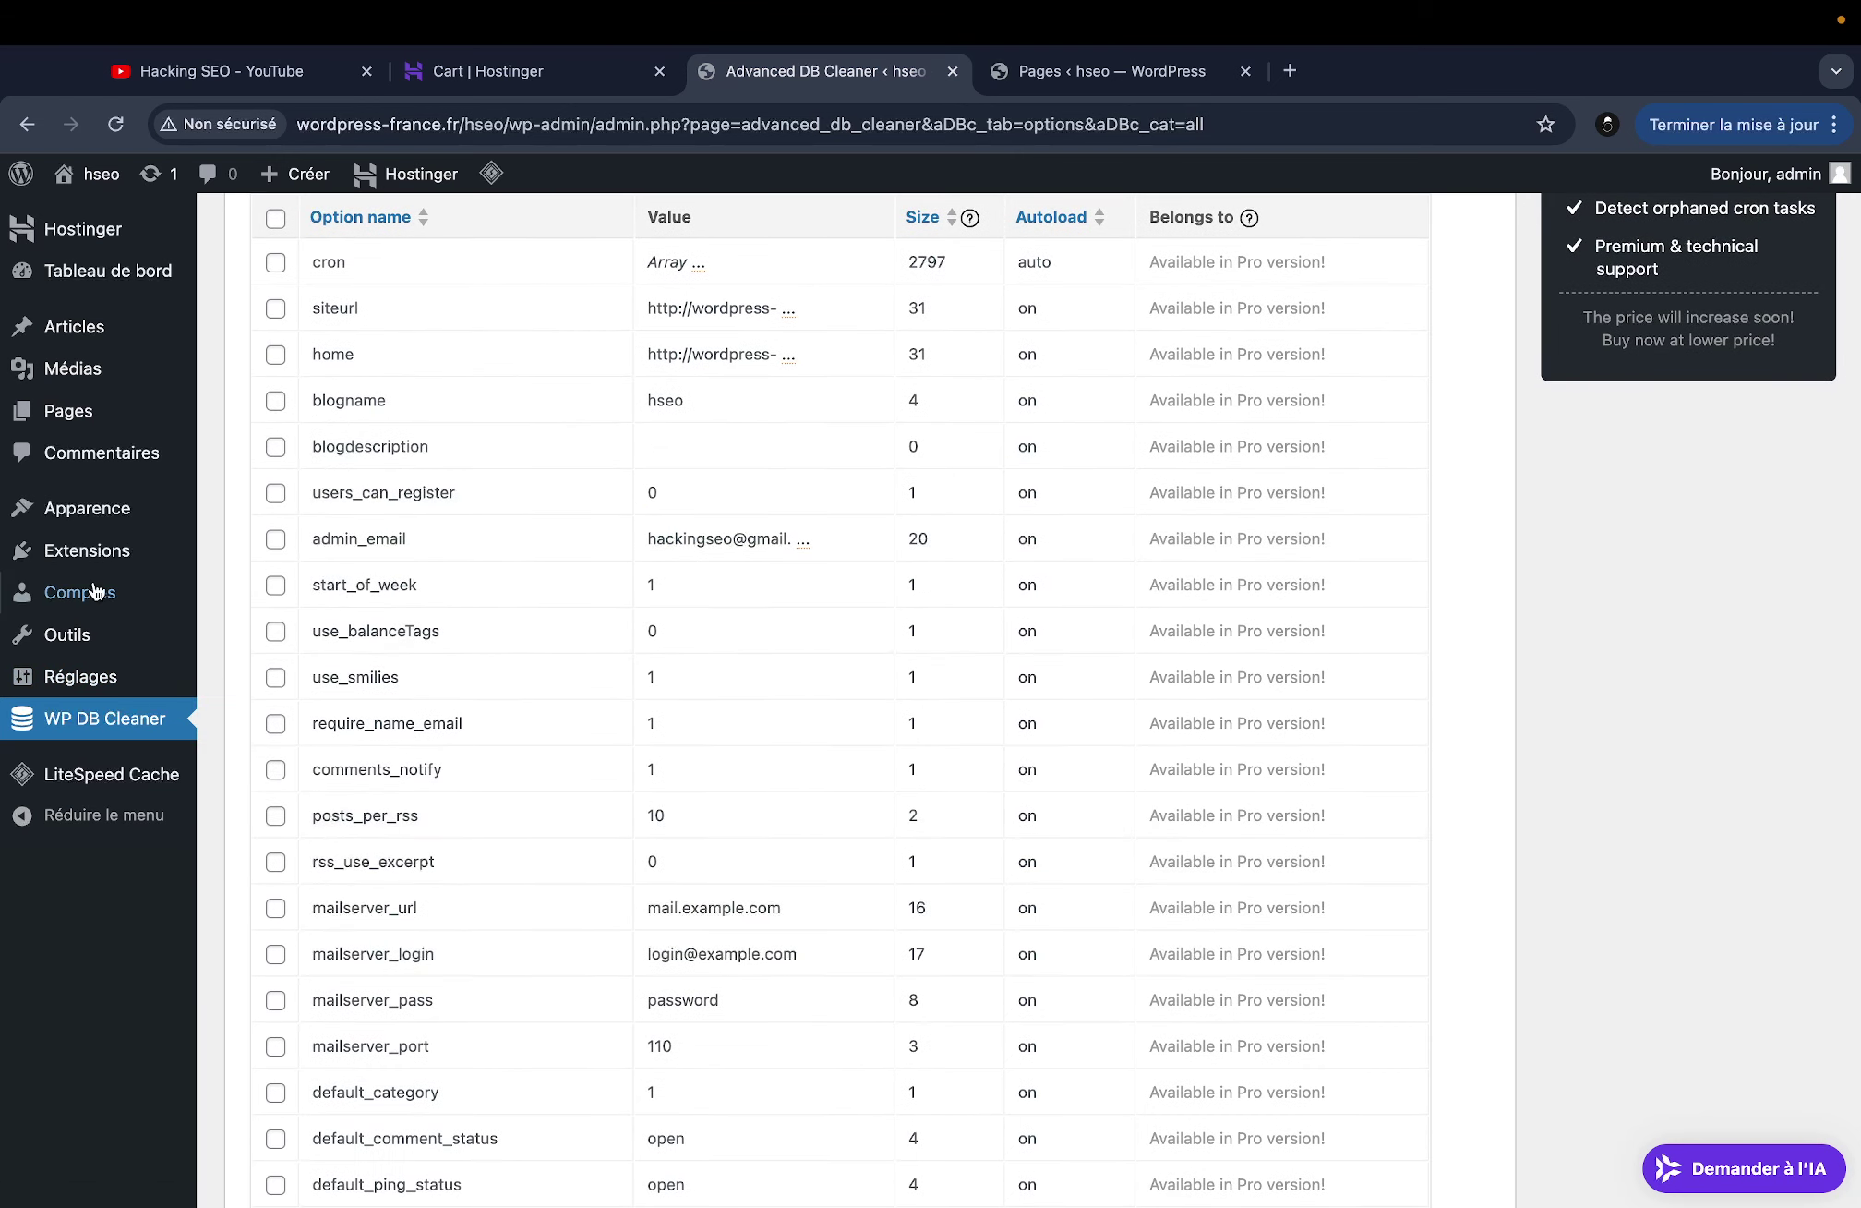
scroll(552, 825, down, 1)
scroll(552, 819, down, 1)
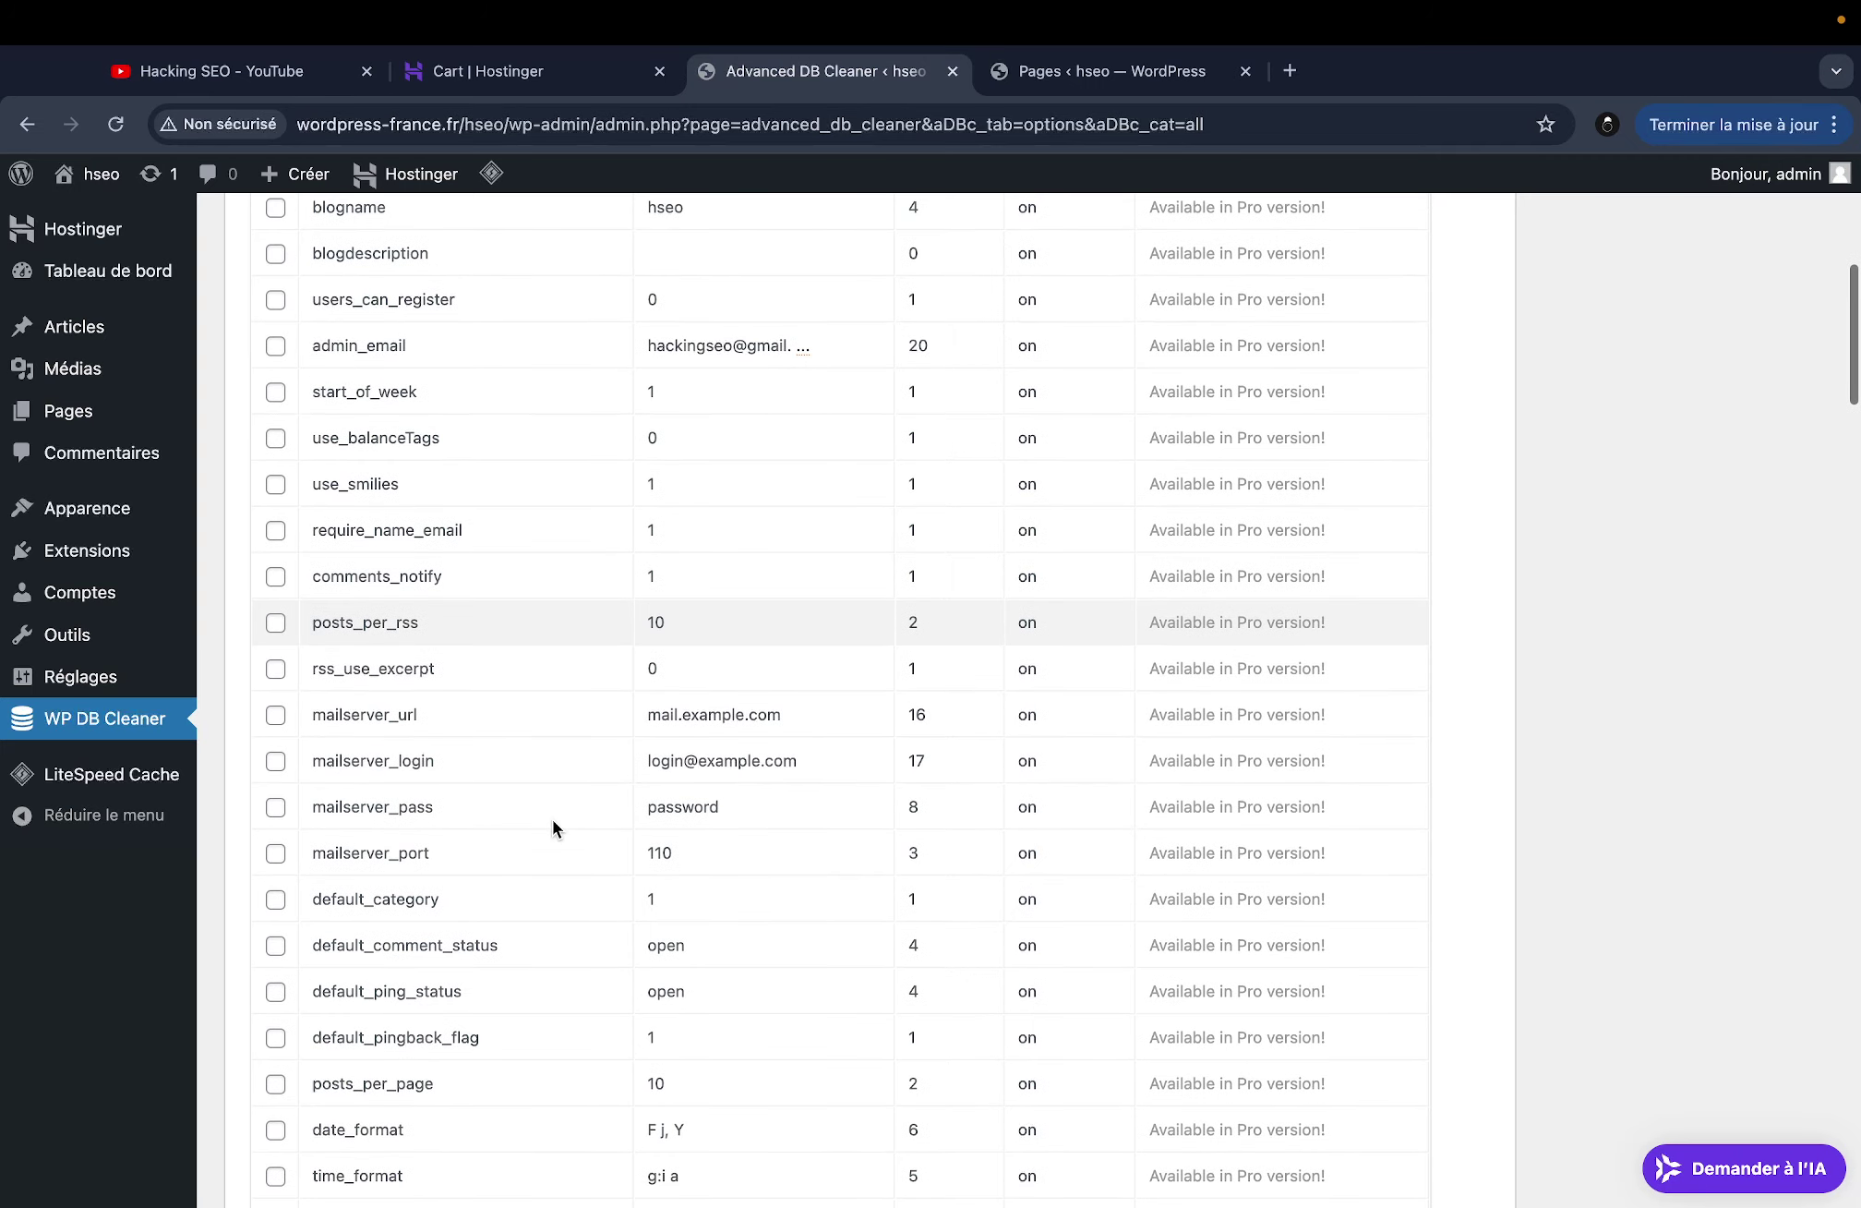
scroll(552, 819, up, 7)
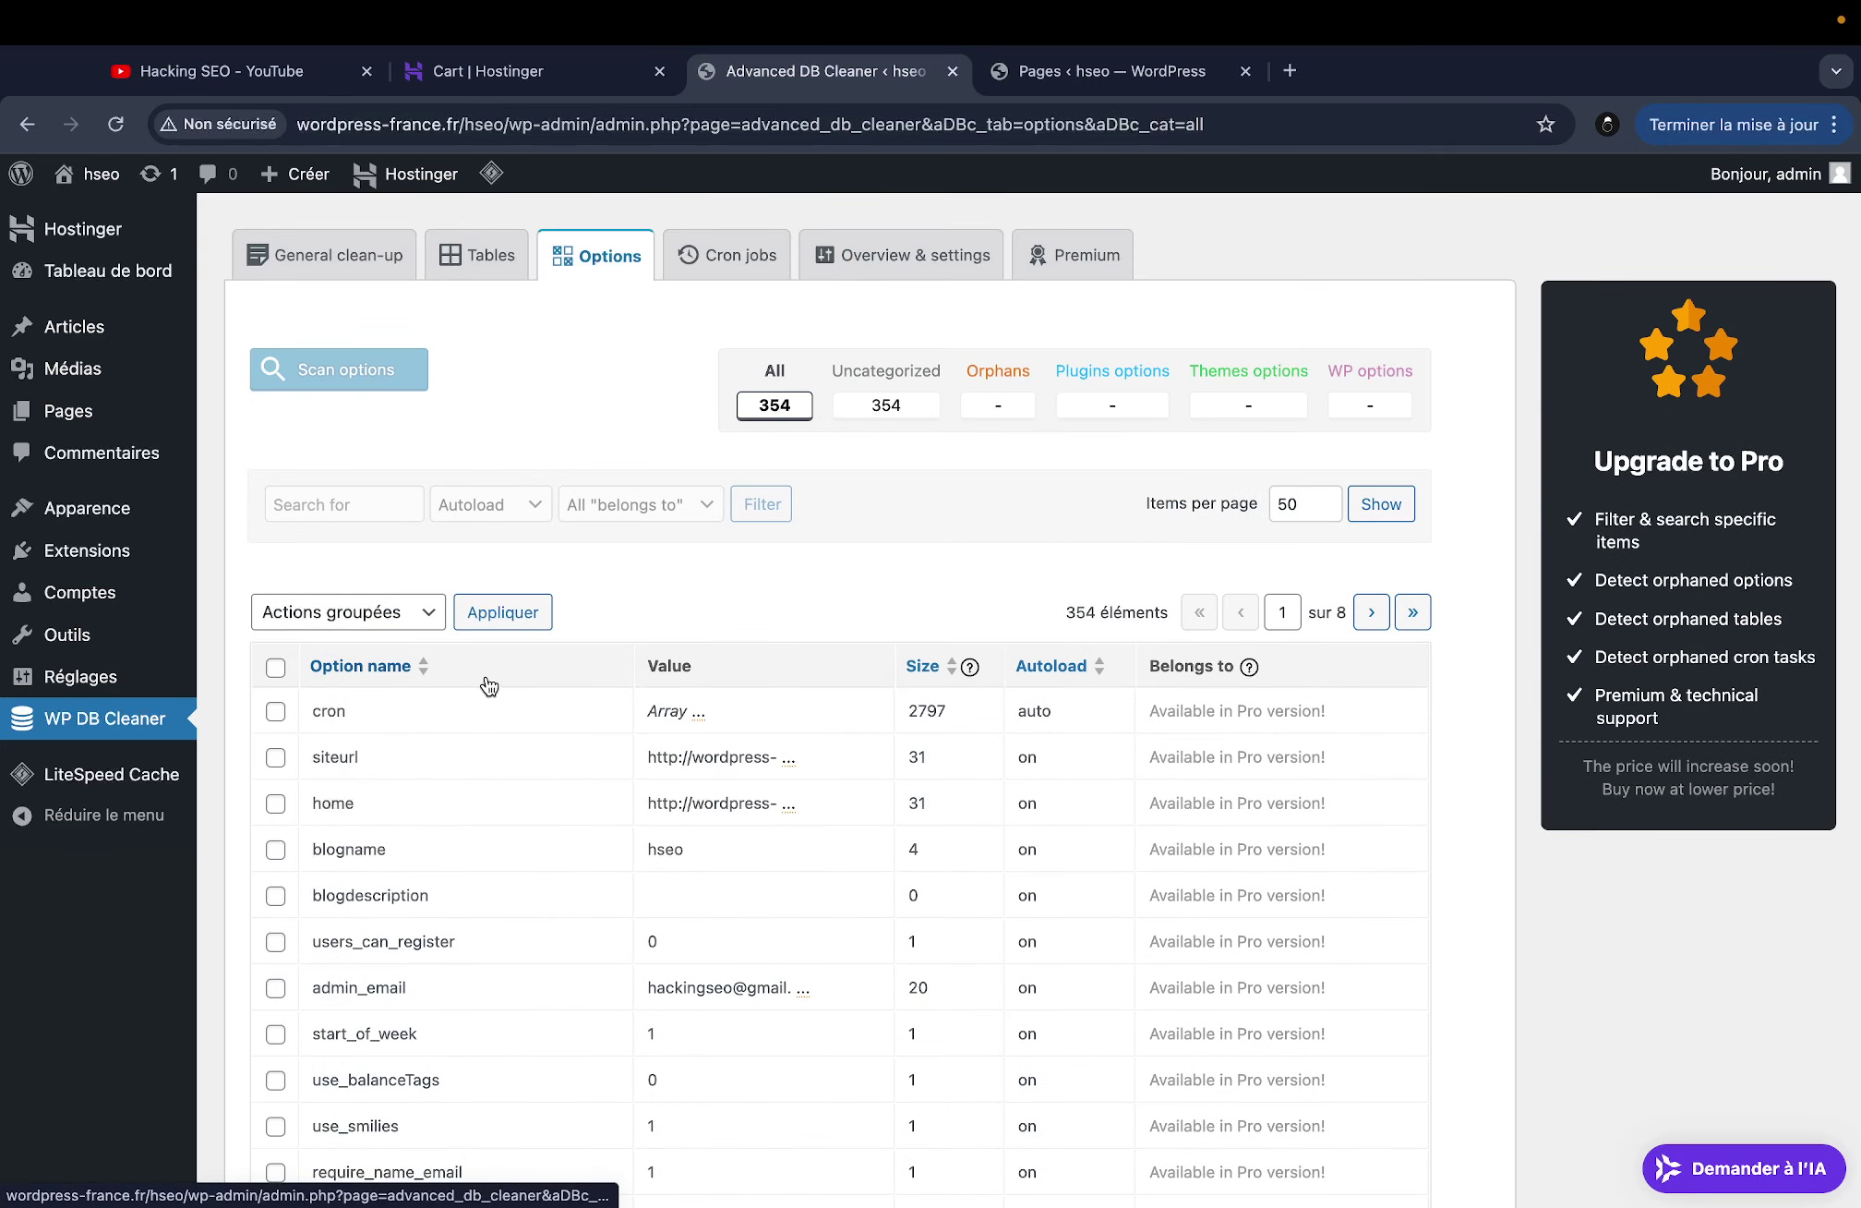
scroll(566, 665, down, 3)
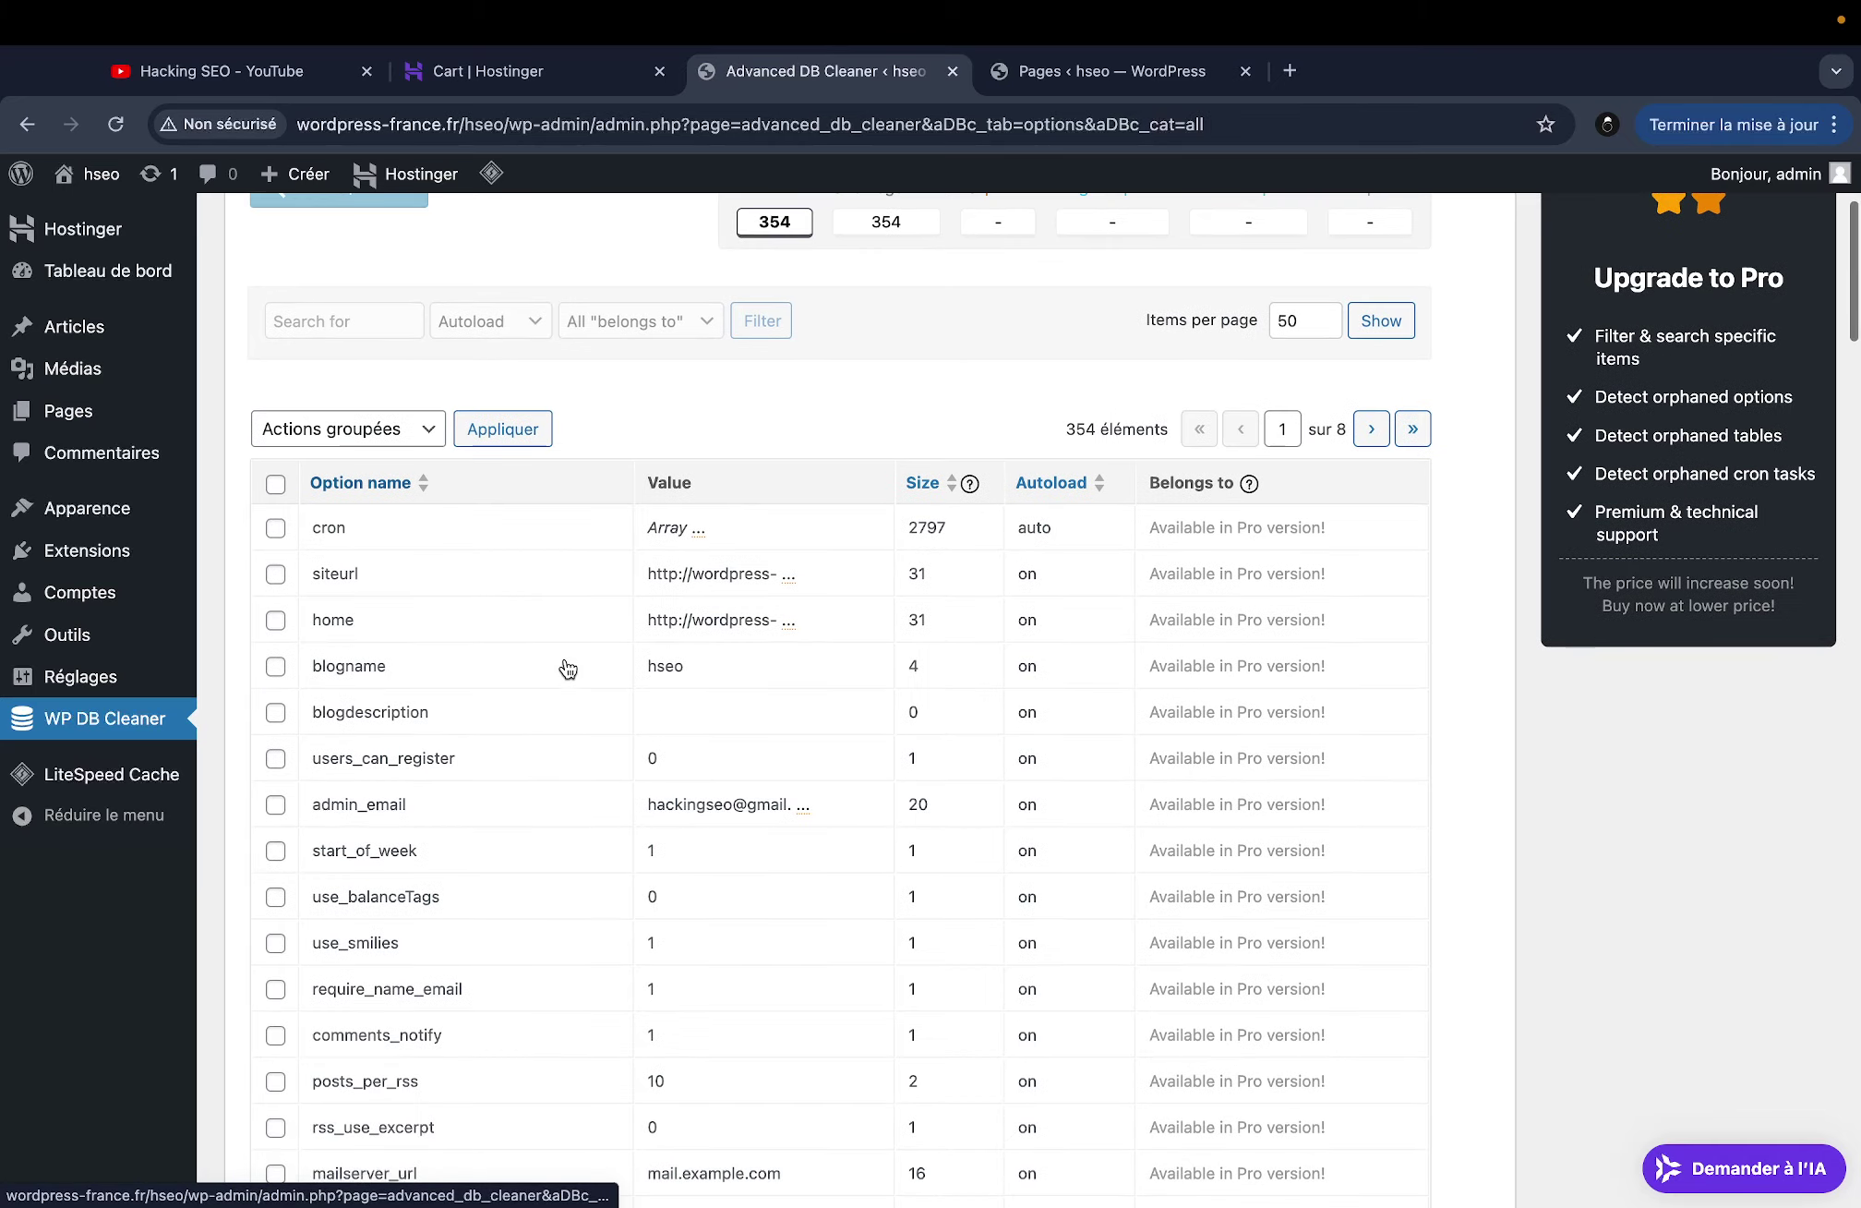
scroll(568, 669, down, 14)
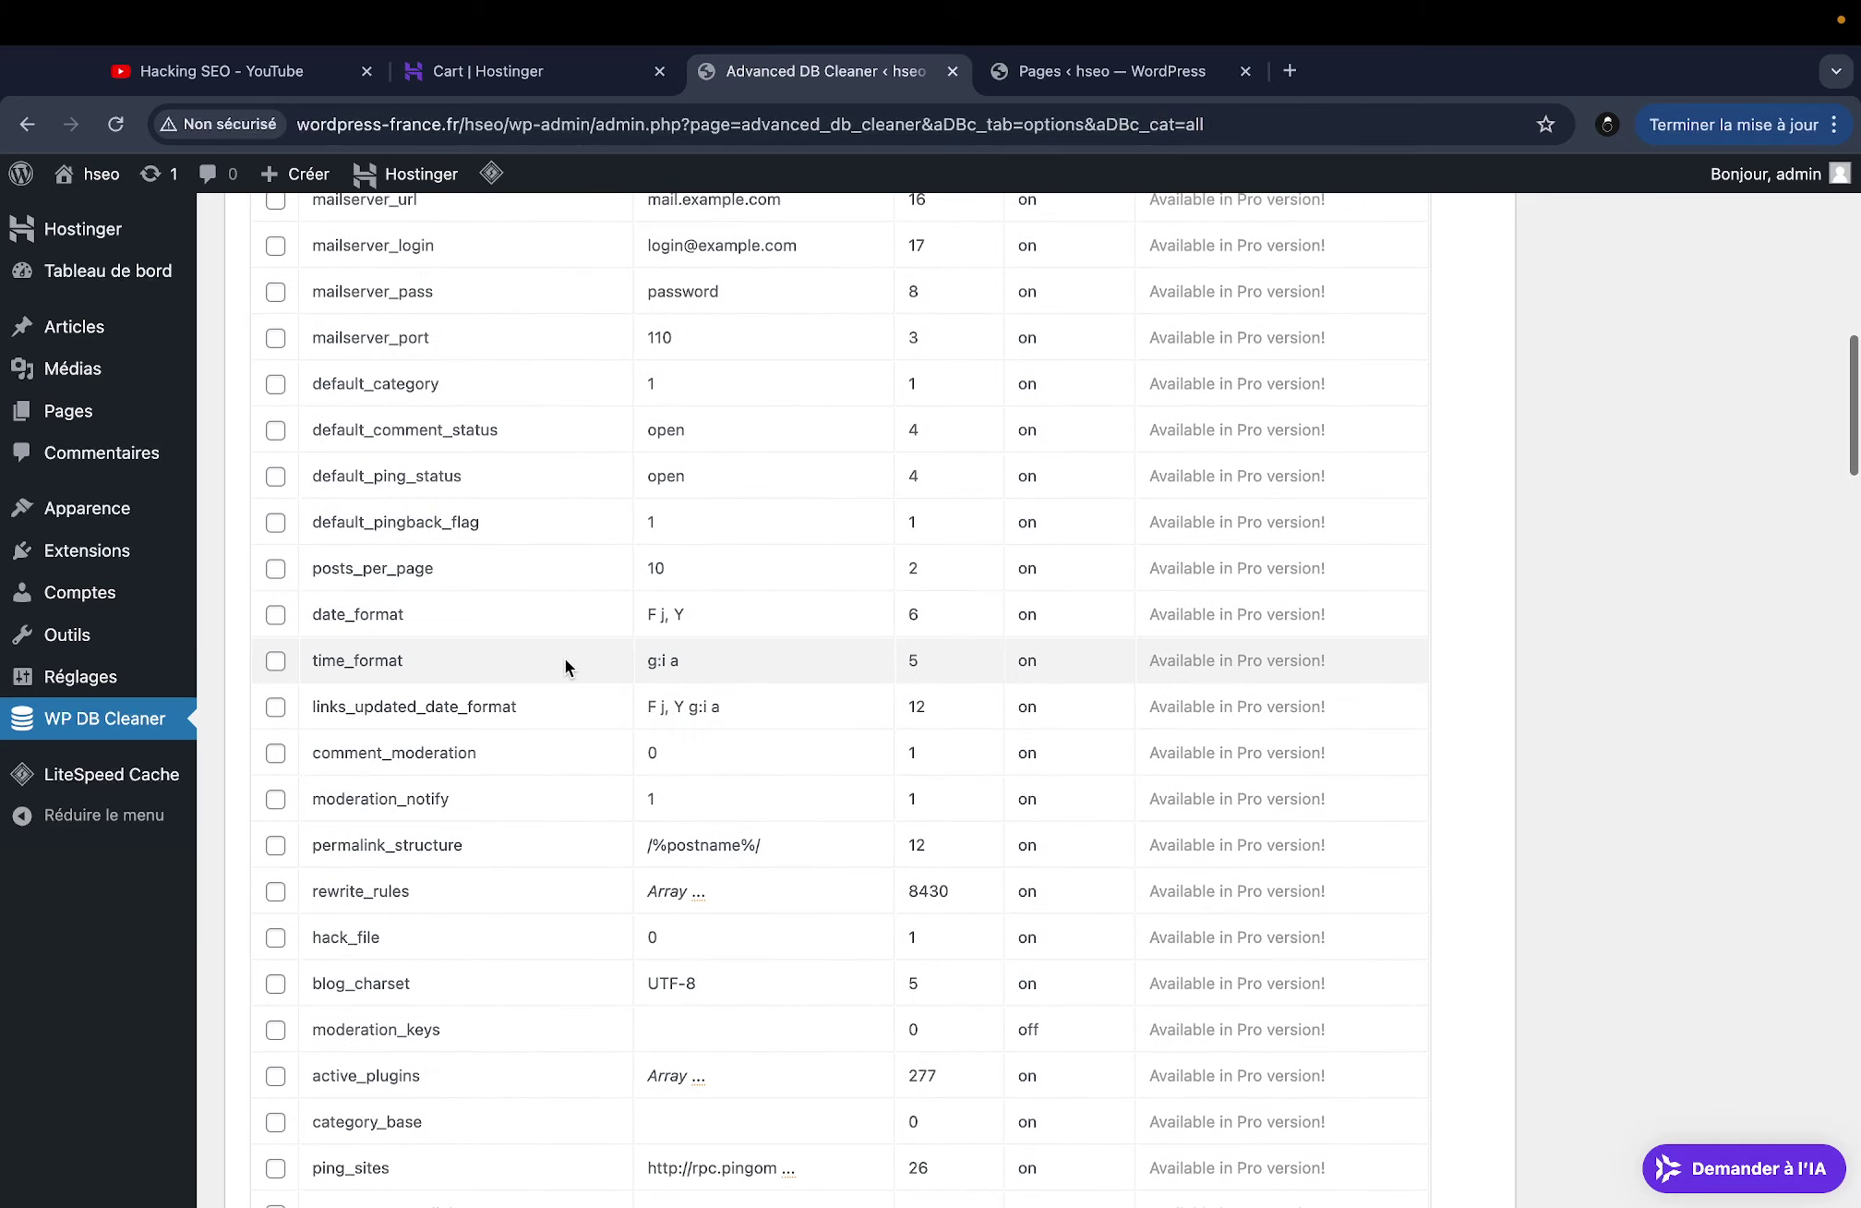
scroll(997, 638, up, 16)
scroll(997, 638, down, 13)
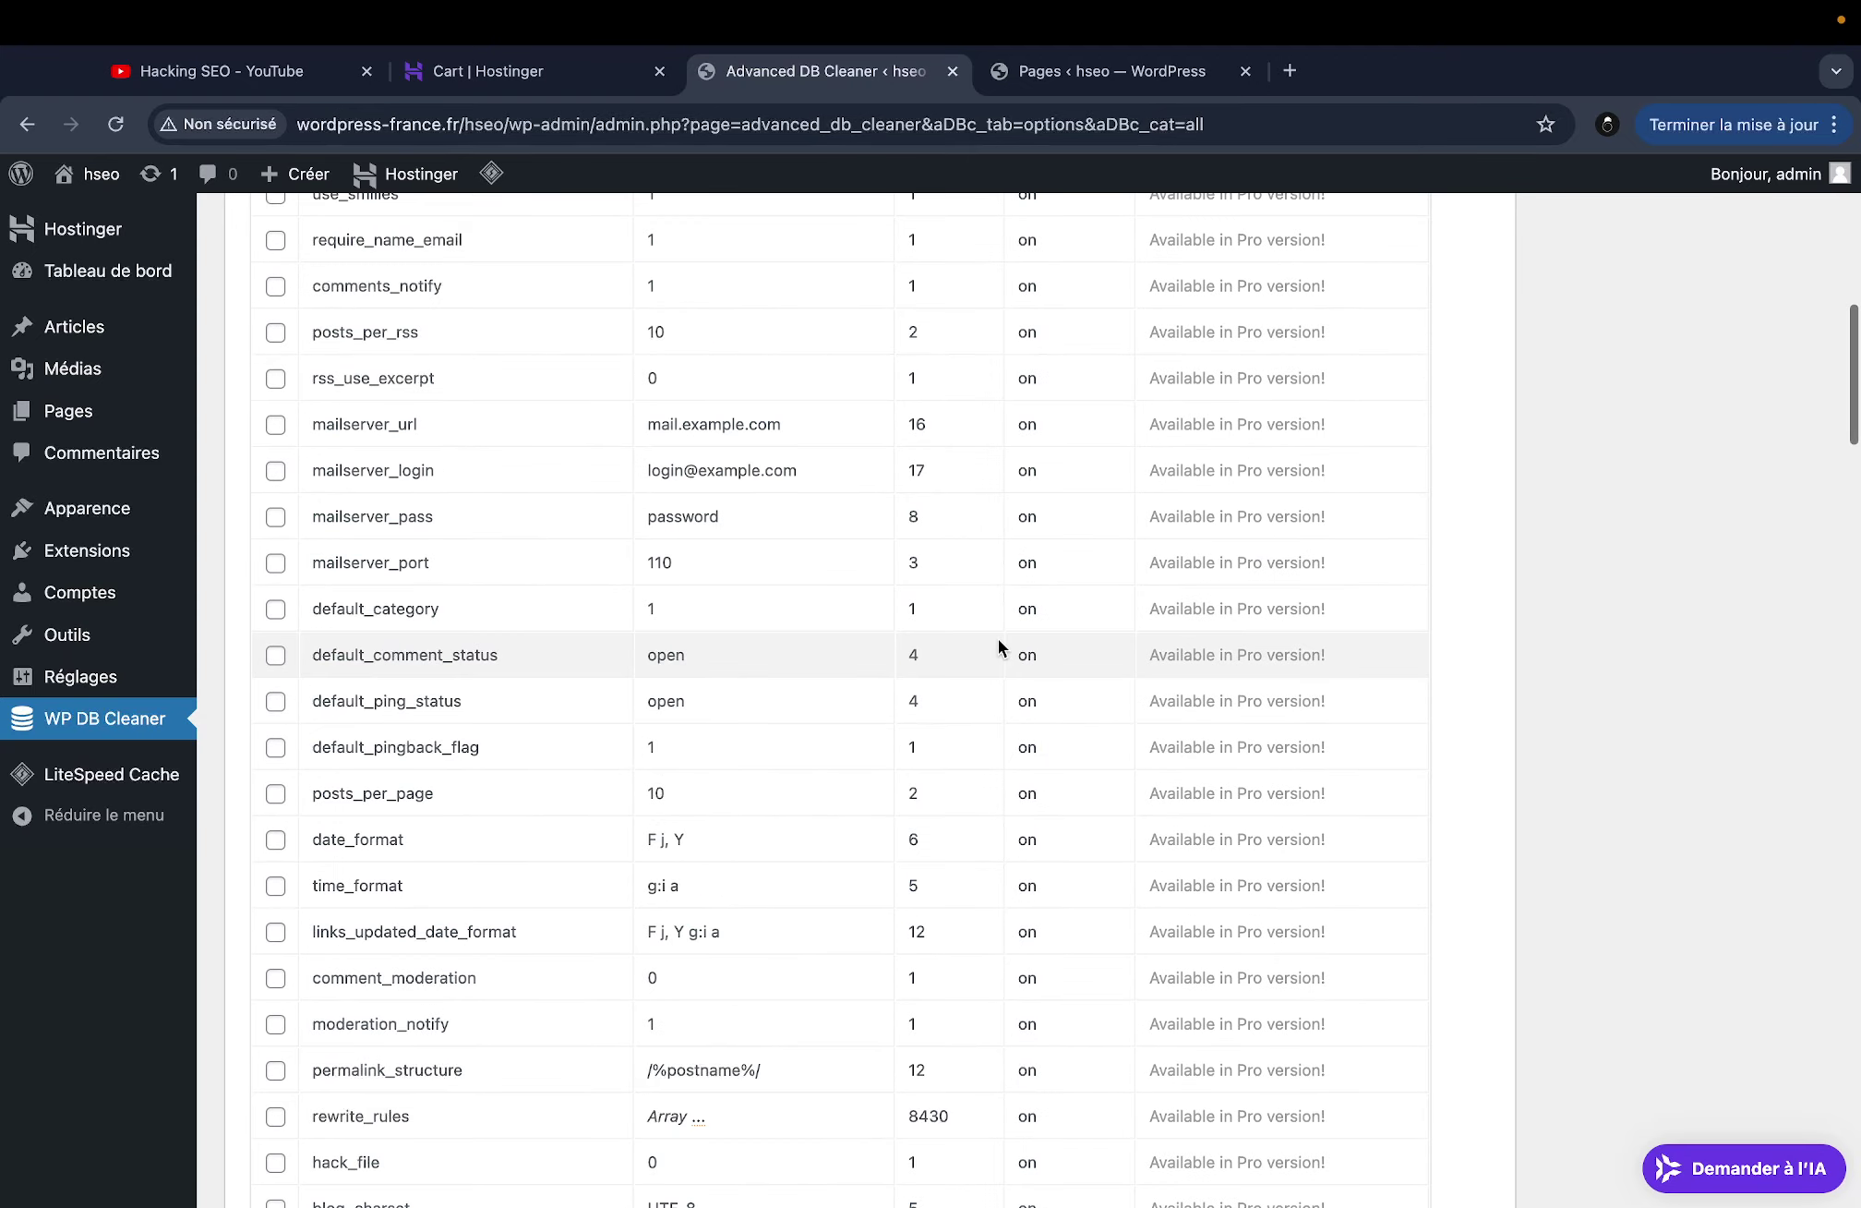
Open the list of scheduled cron jobs and examine the hook names, arguments, next run times and frequencies
scroll(997, 638, up, 15)
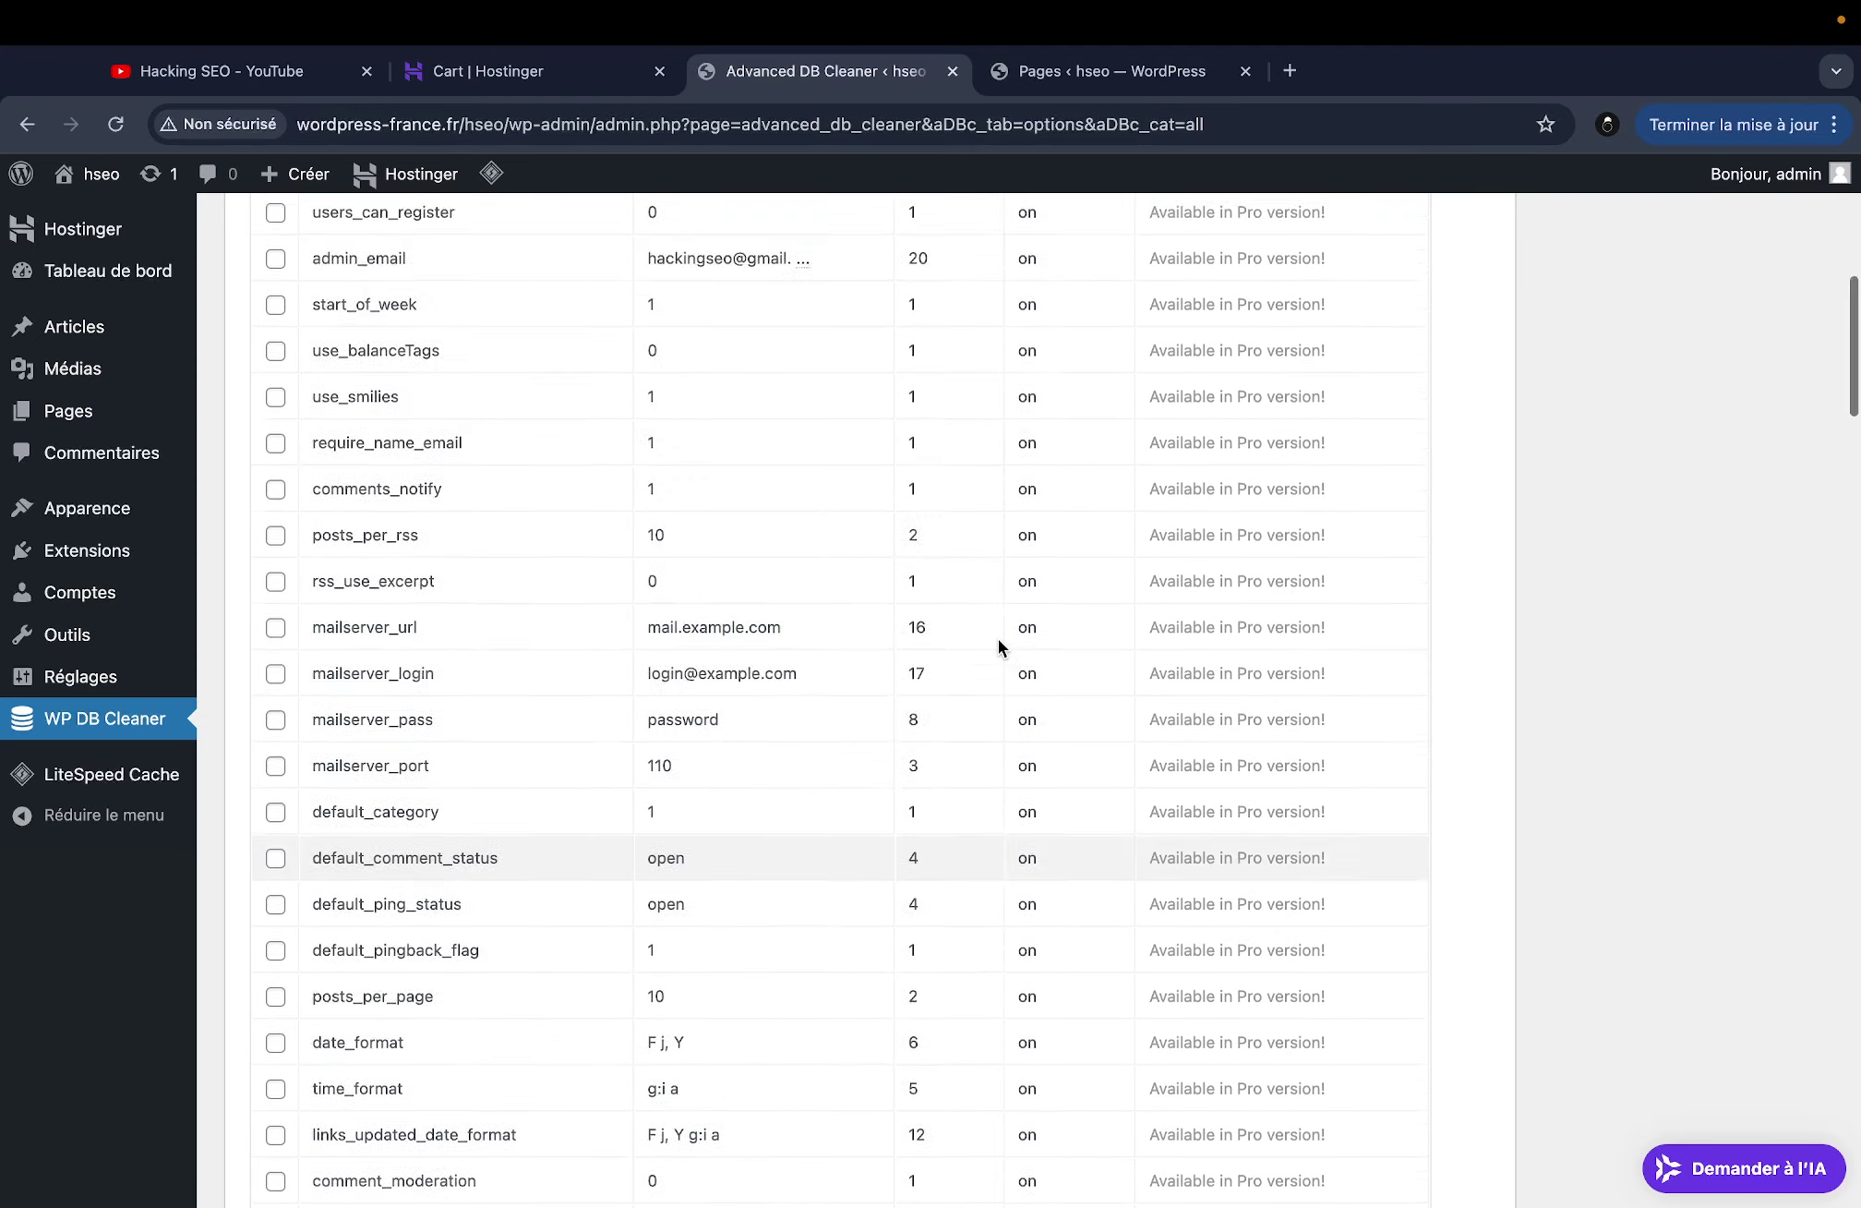
click(679, 417)
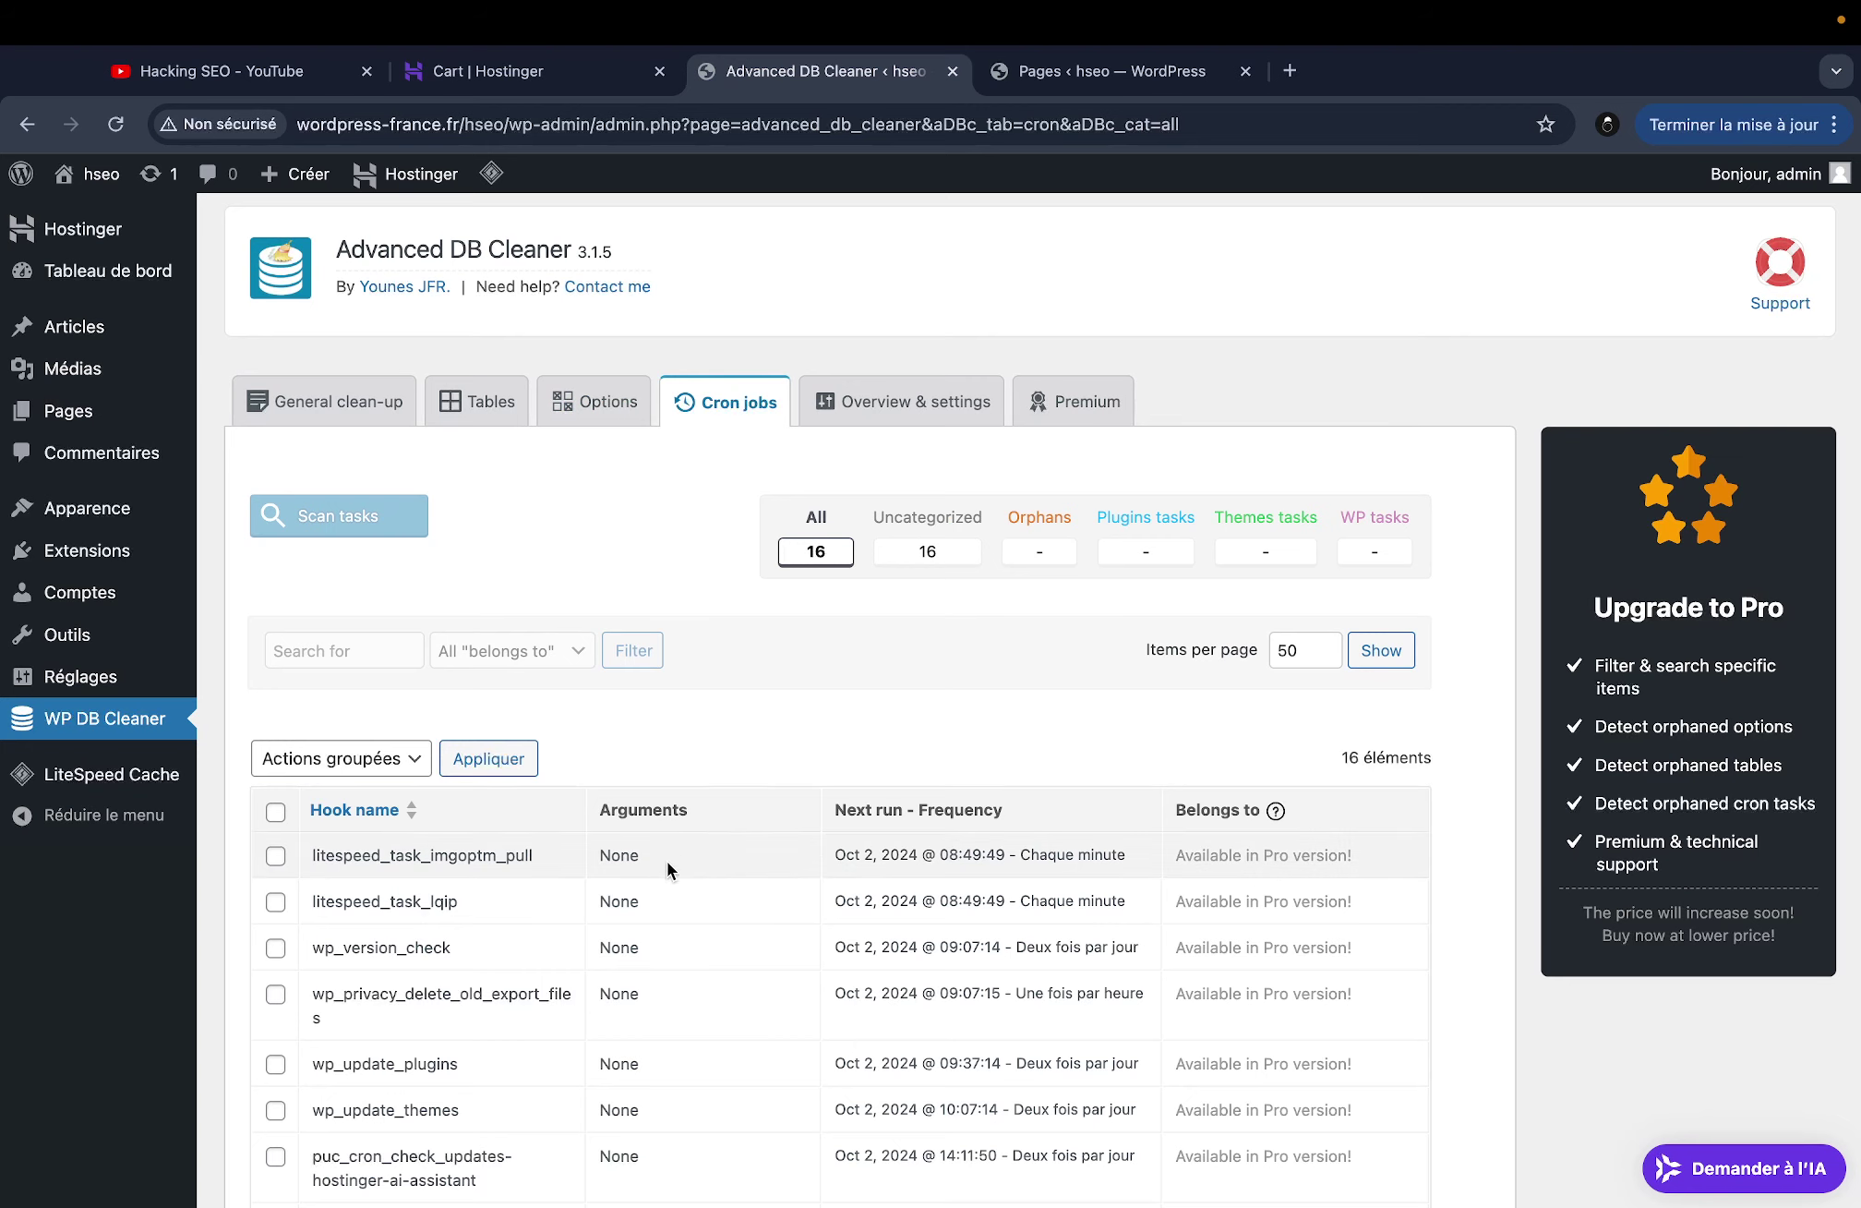
scroll(681, 600, down, 3)
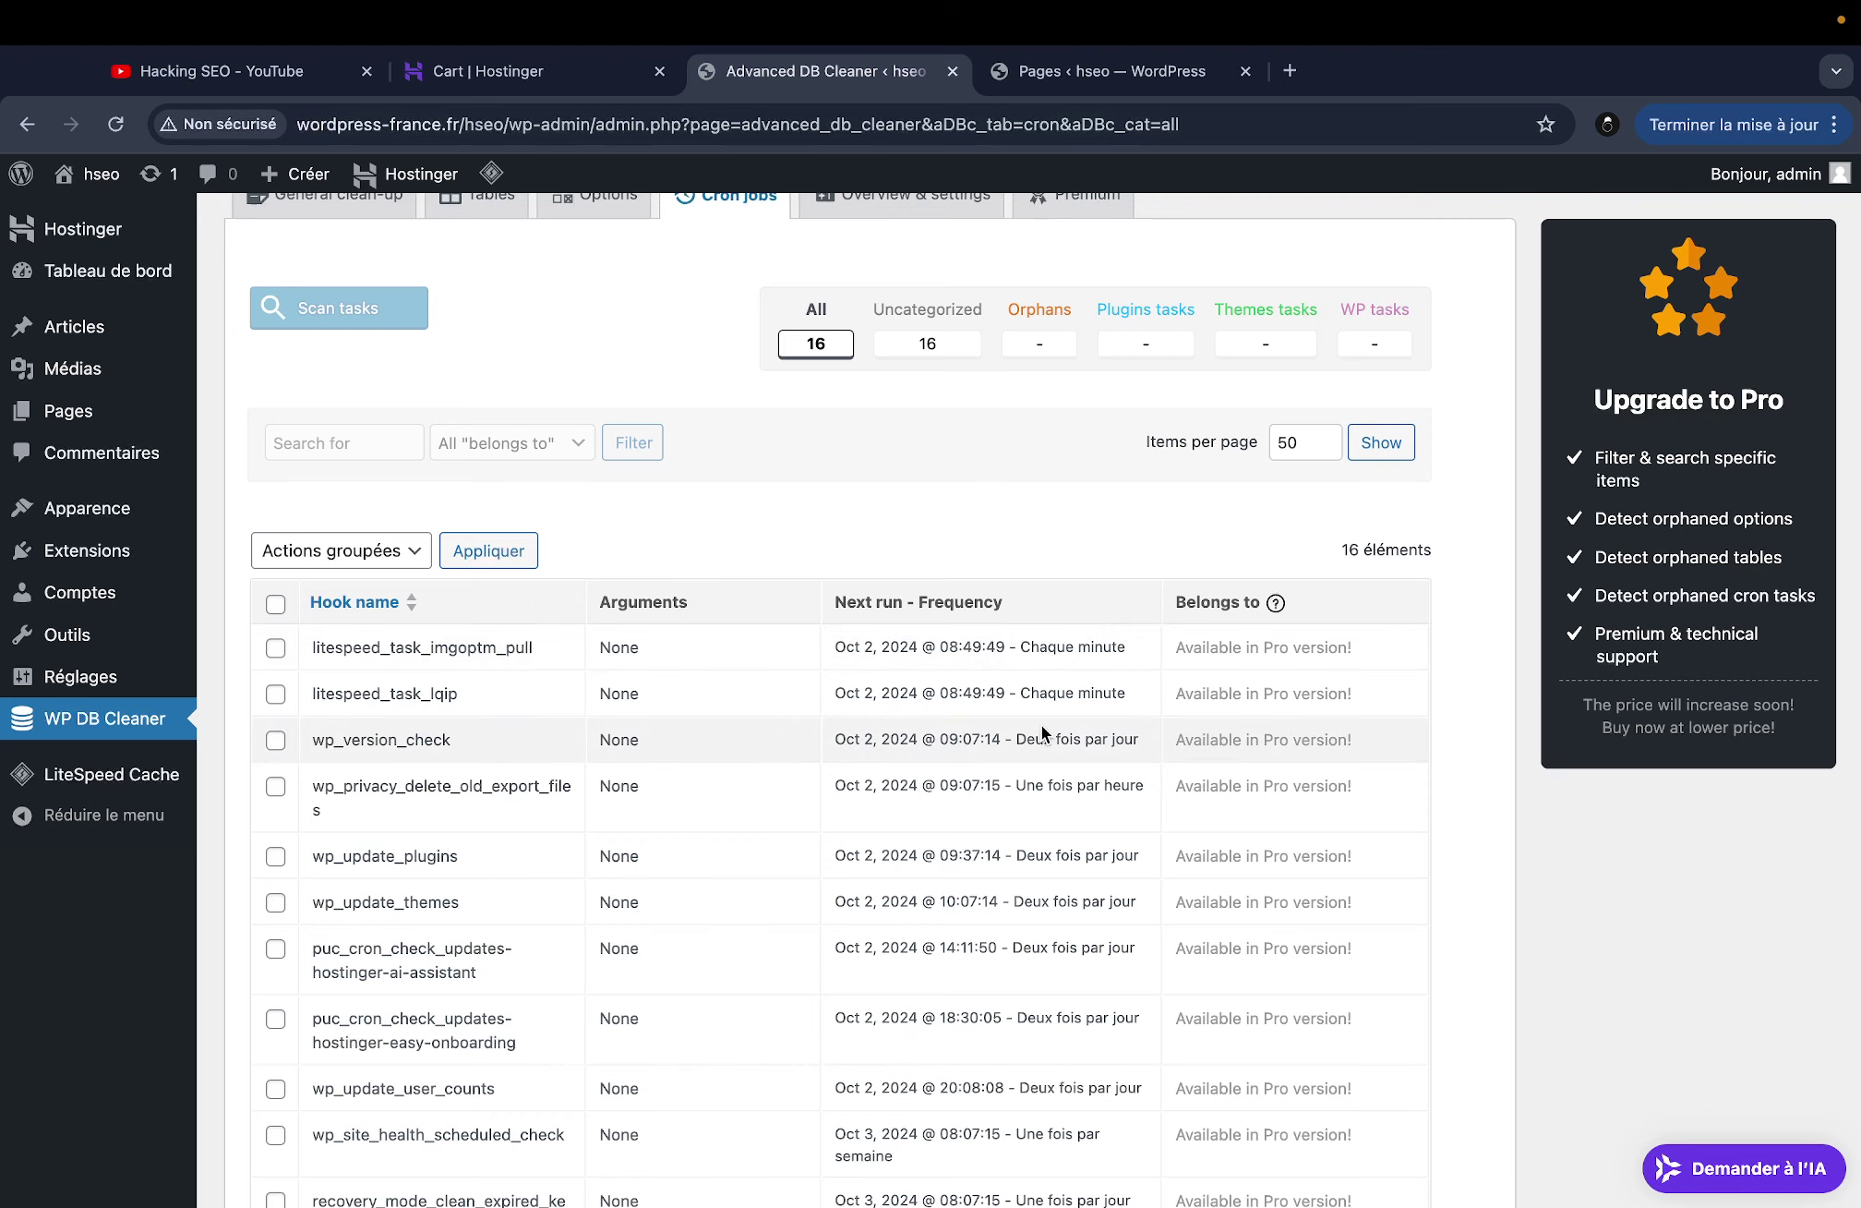
scroll(1021, 857, down, 2)
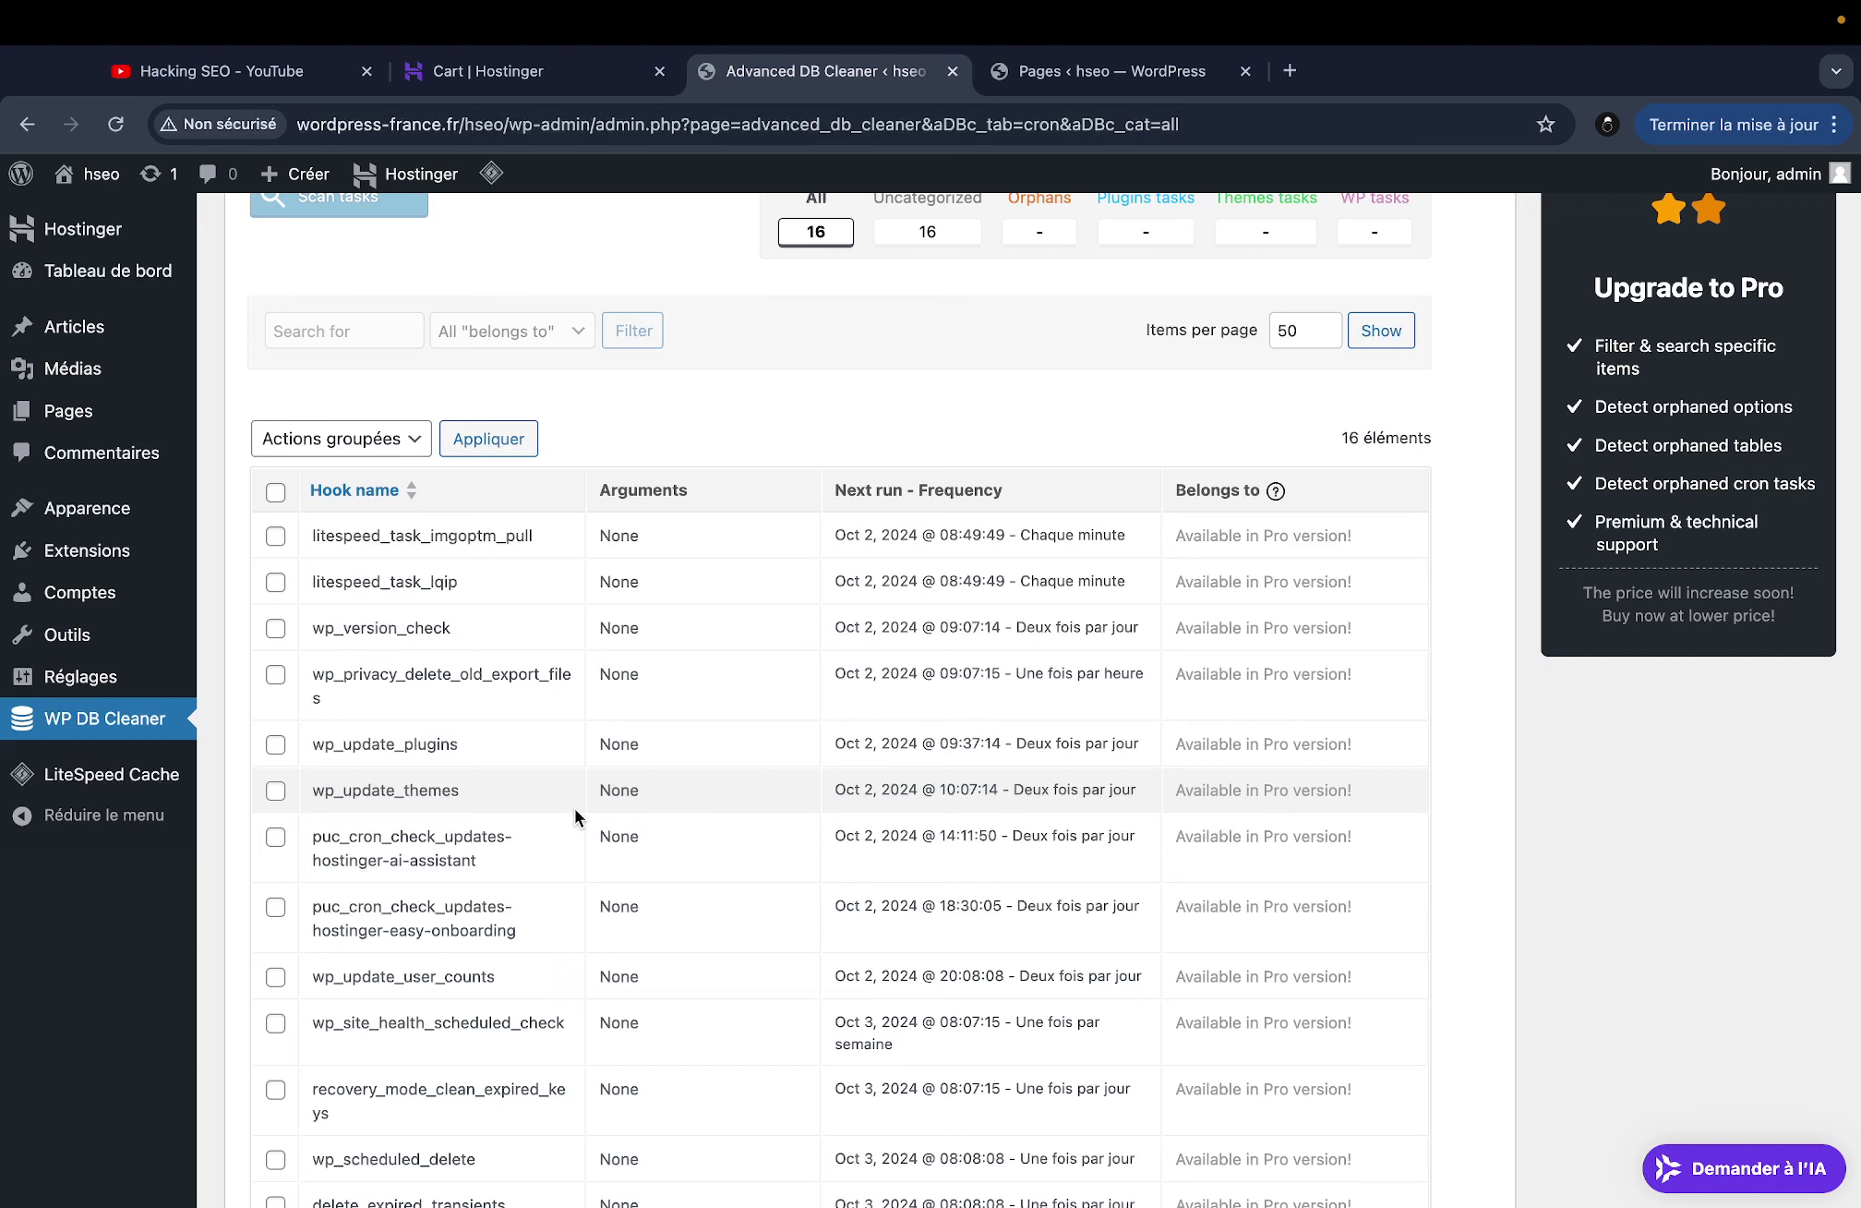
scroll(574, 809, down, 2)
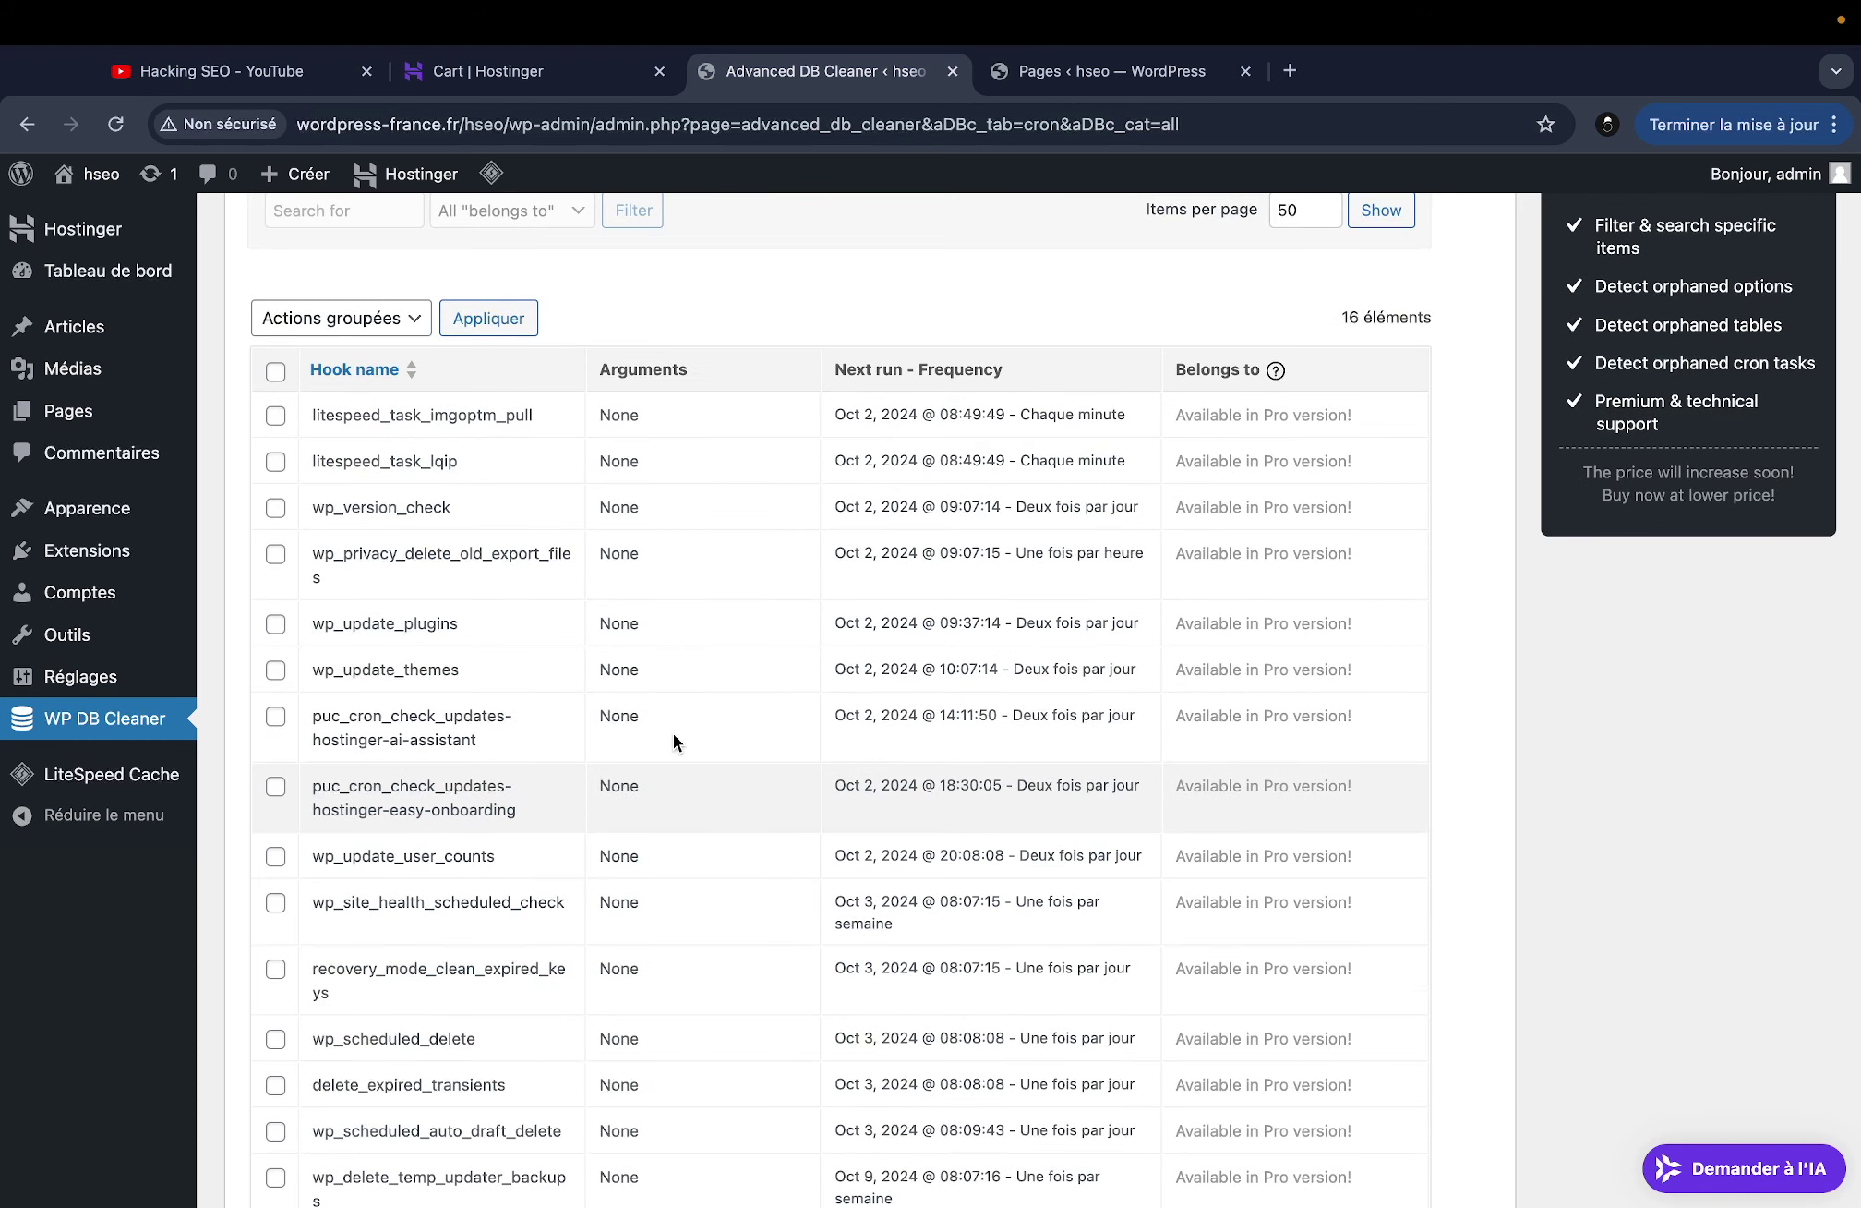
scroll(744, 650, up, 2)
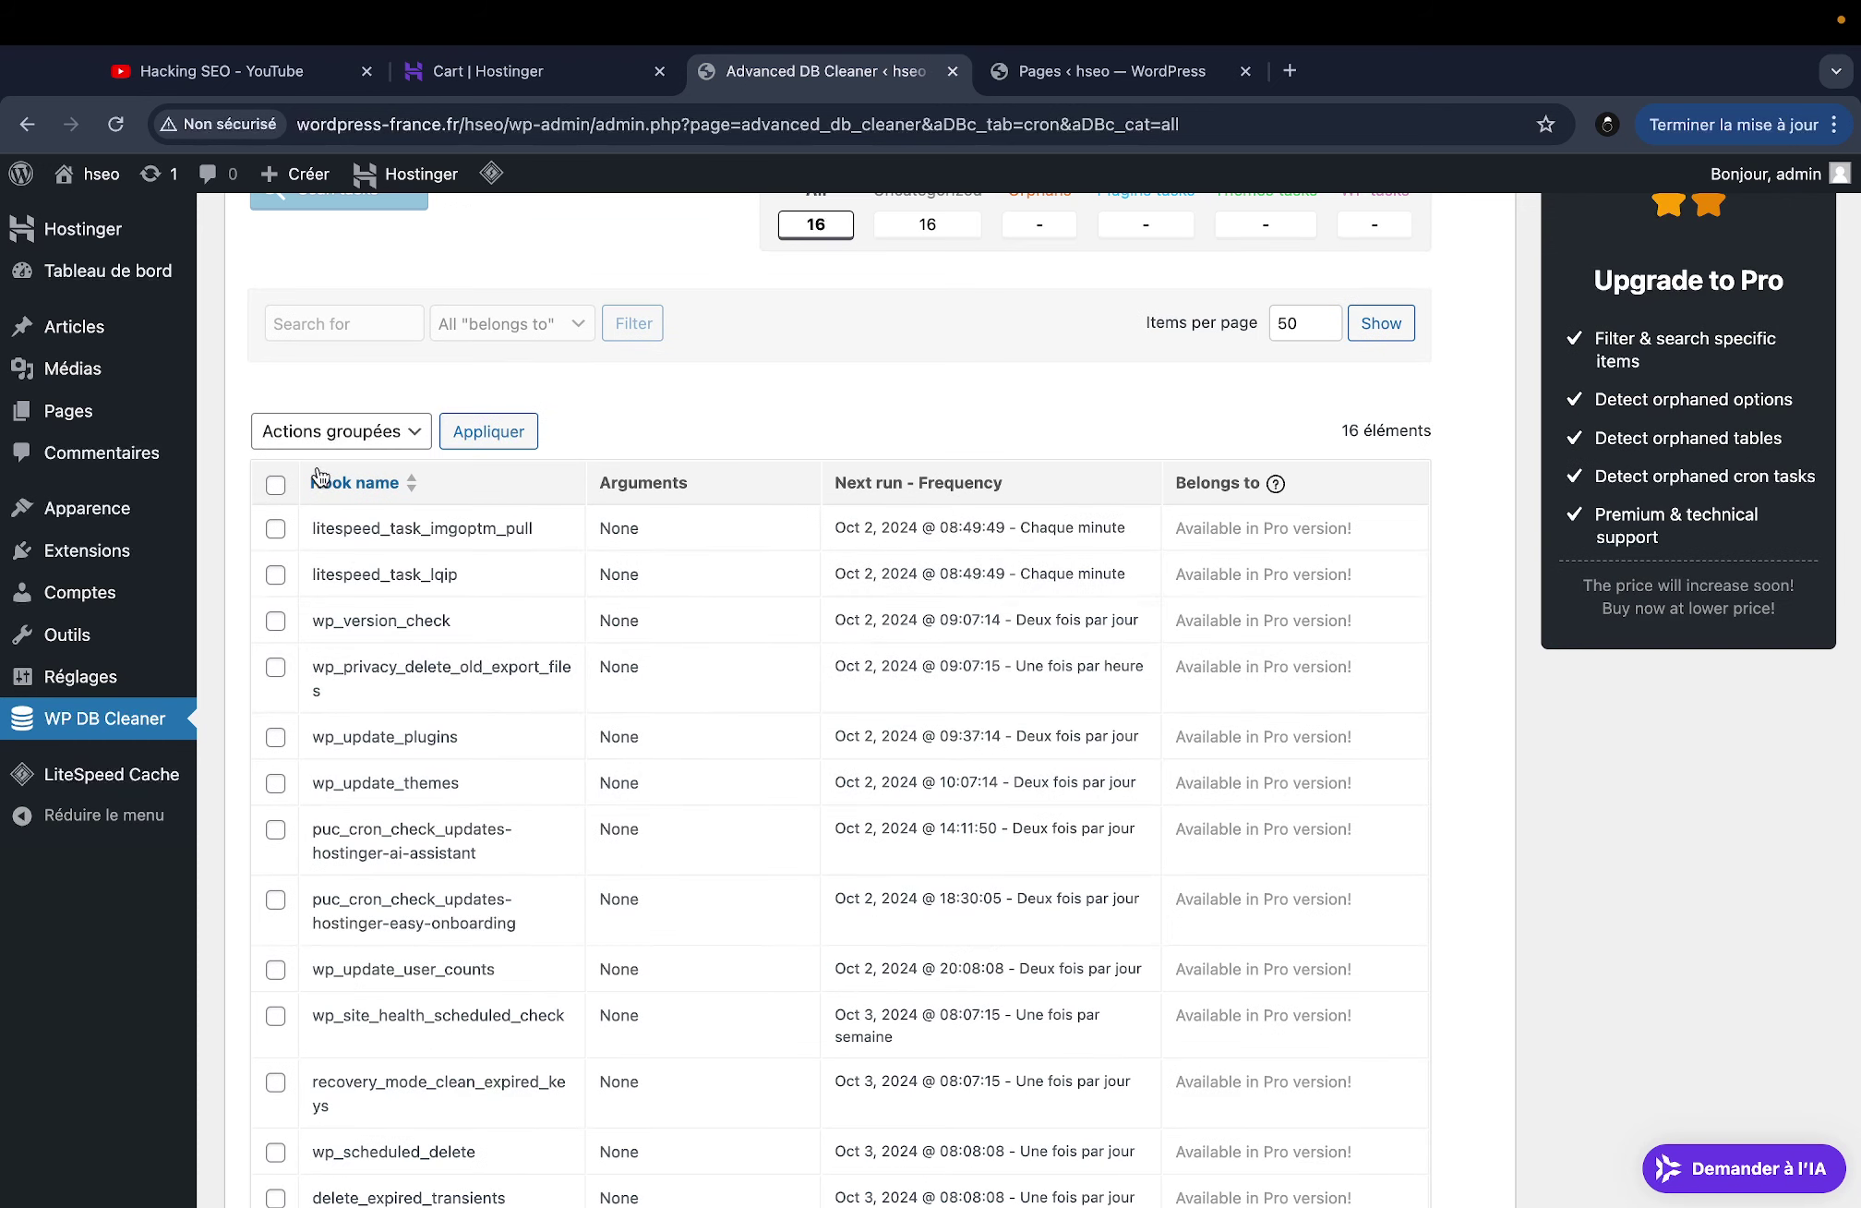
Check the bulk actions offered for the litespeed_task_imgoptm_pull and litespeed_task_lqip cron jobs, leaving both jobs unmarked
click(332, 431)
click(666, 420)
scroll(764, 809, up, 2)
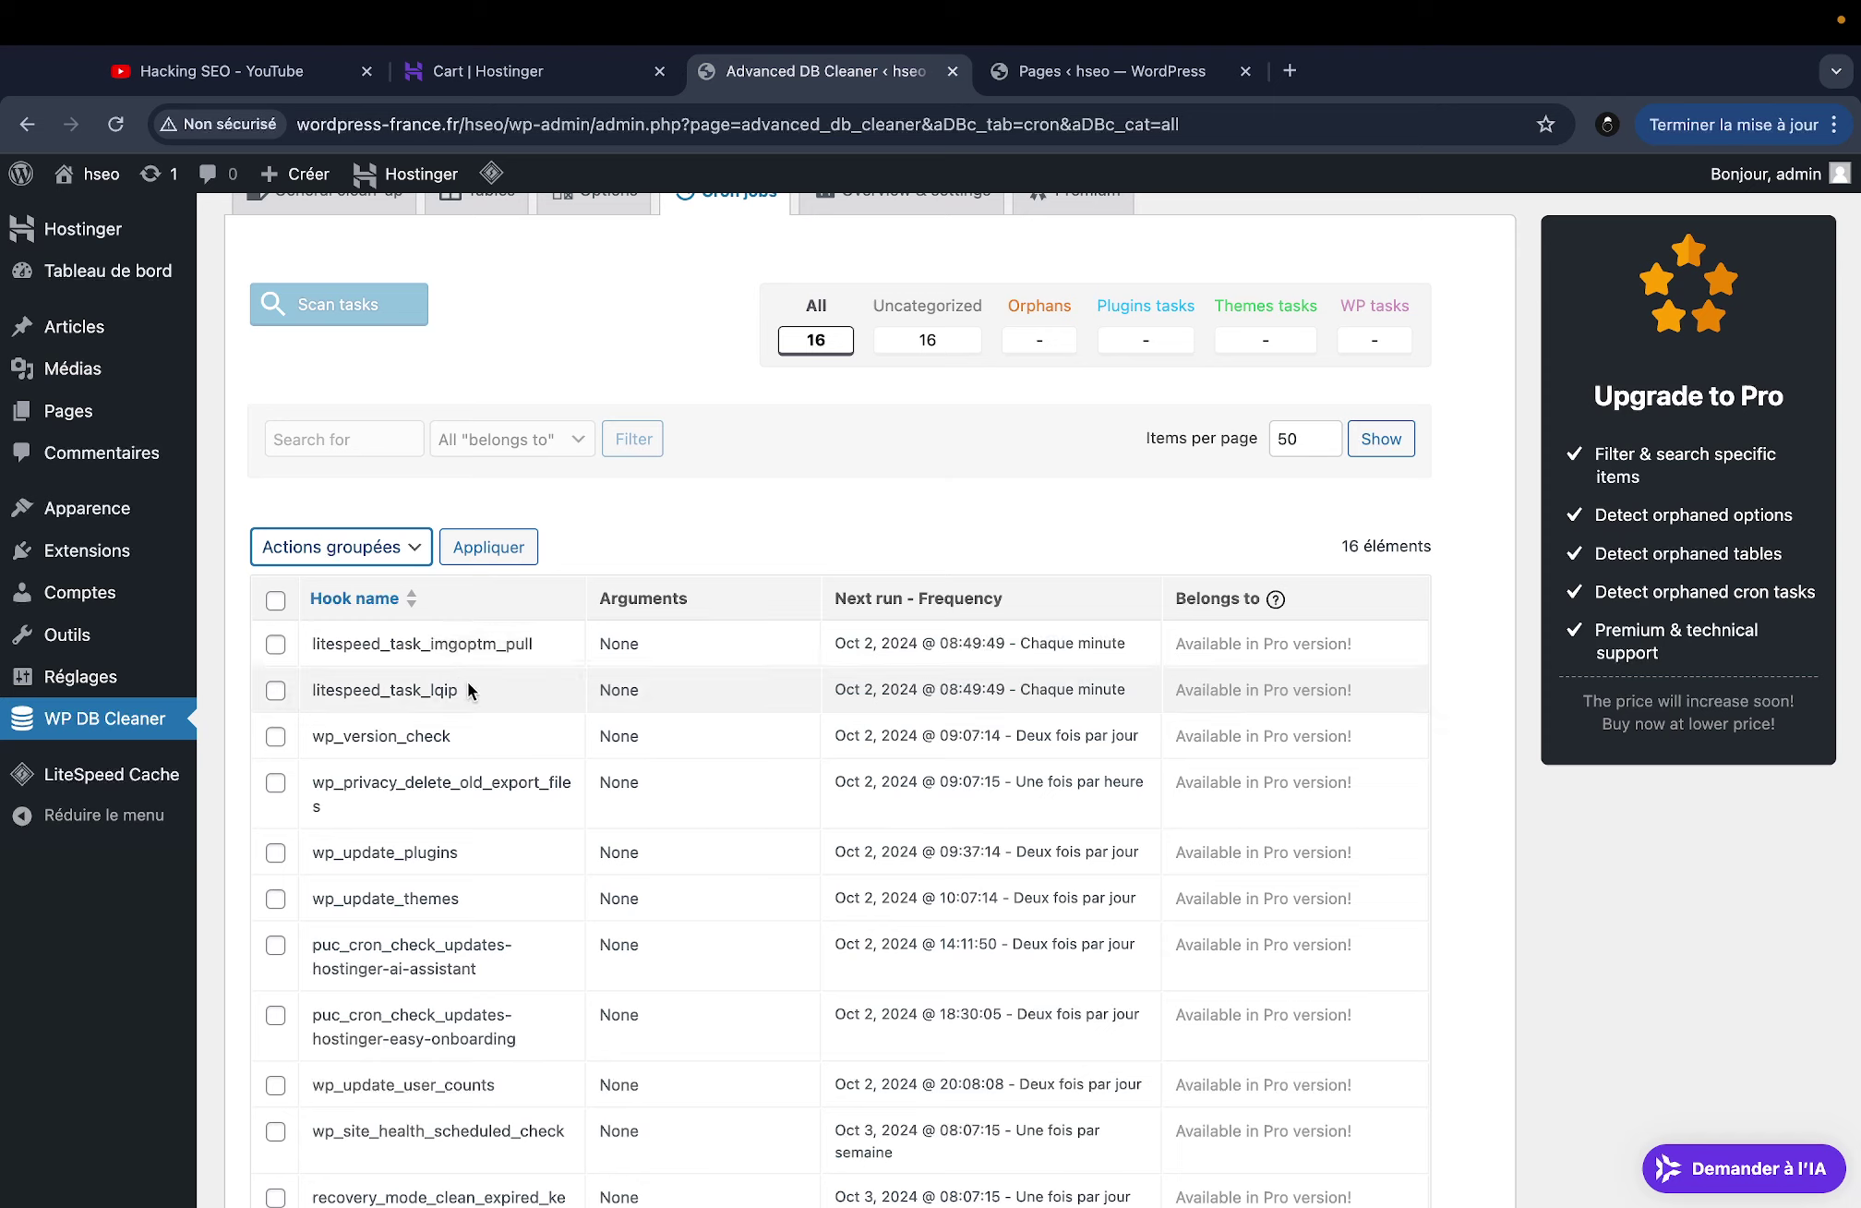
click(276, 646)
click(333, 547)
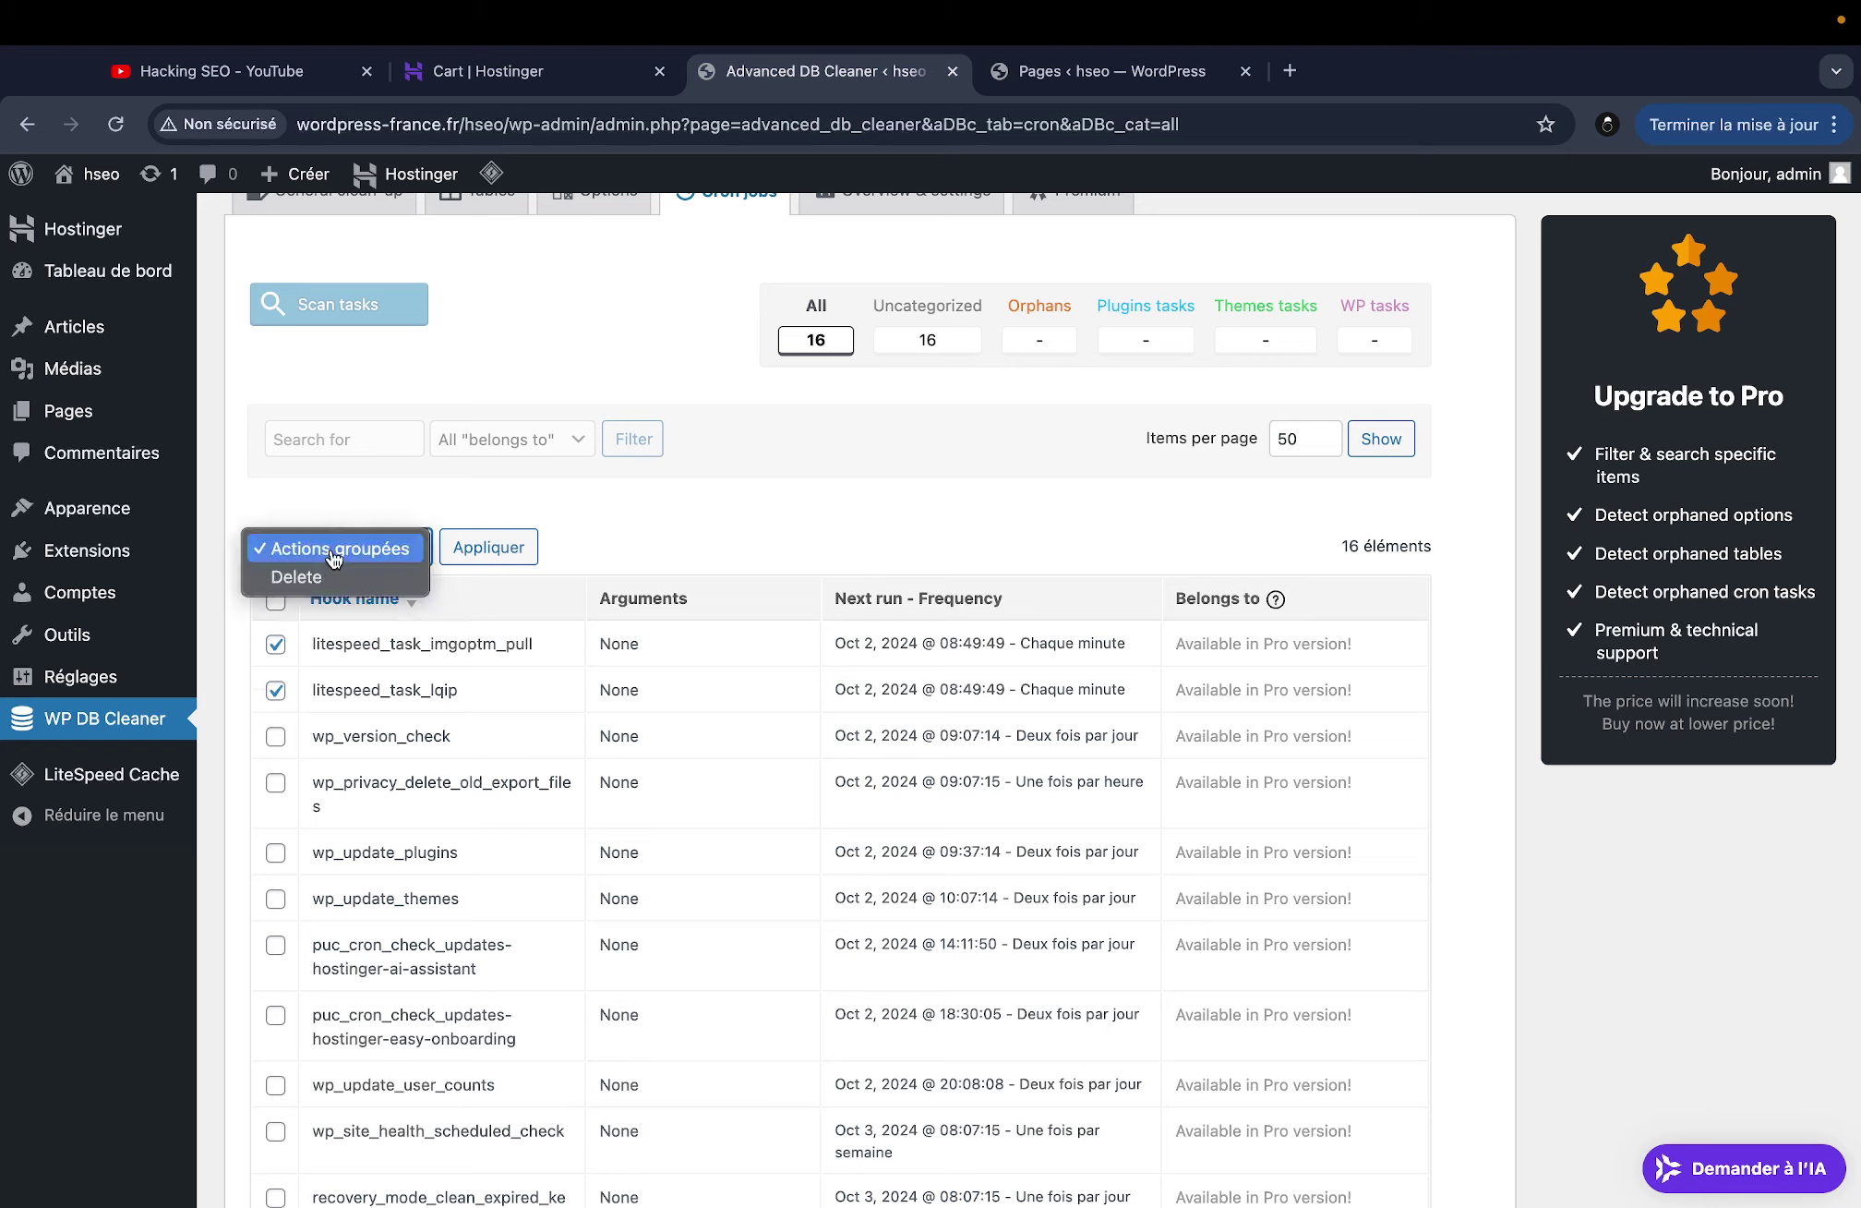
click(380, 510)
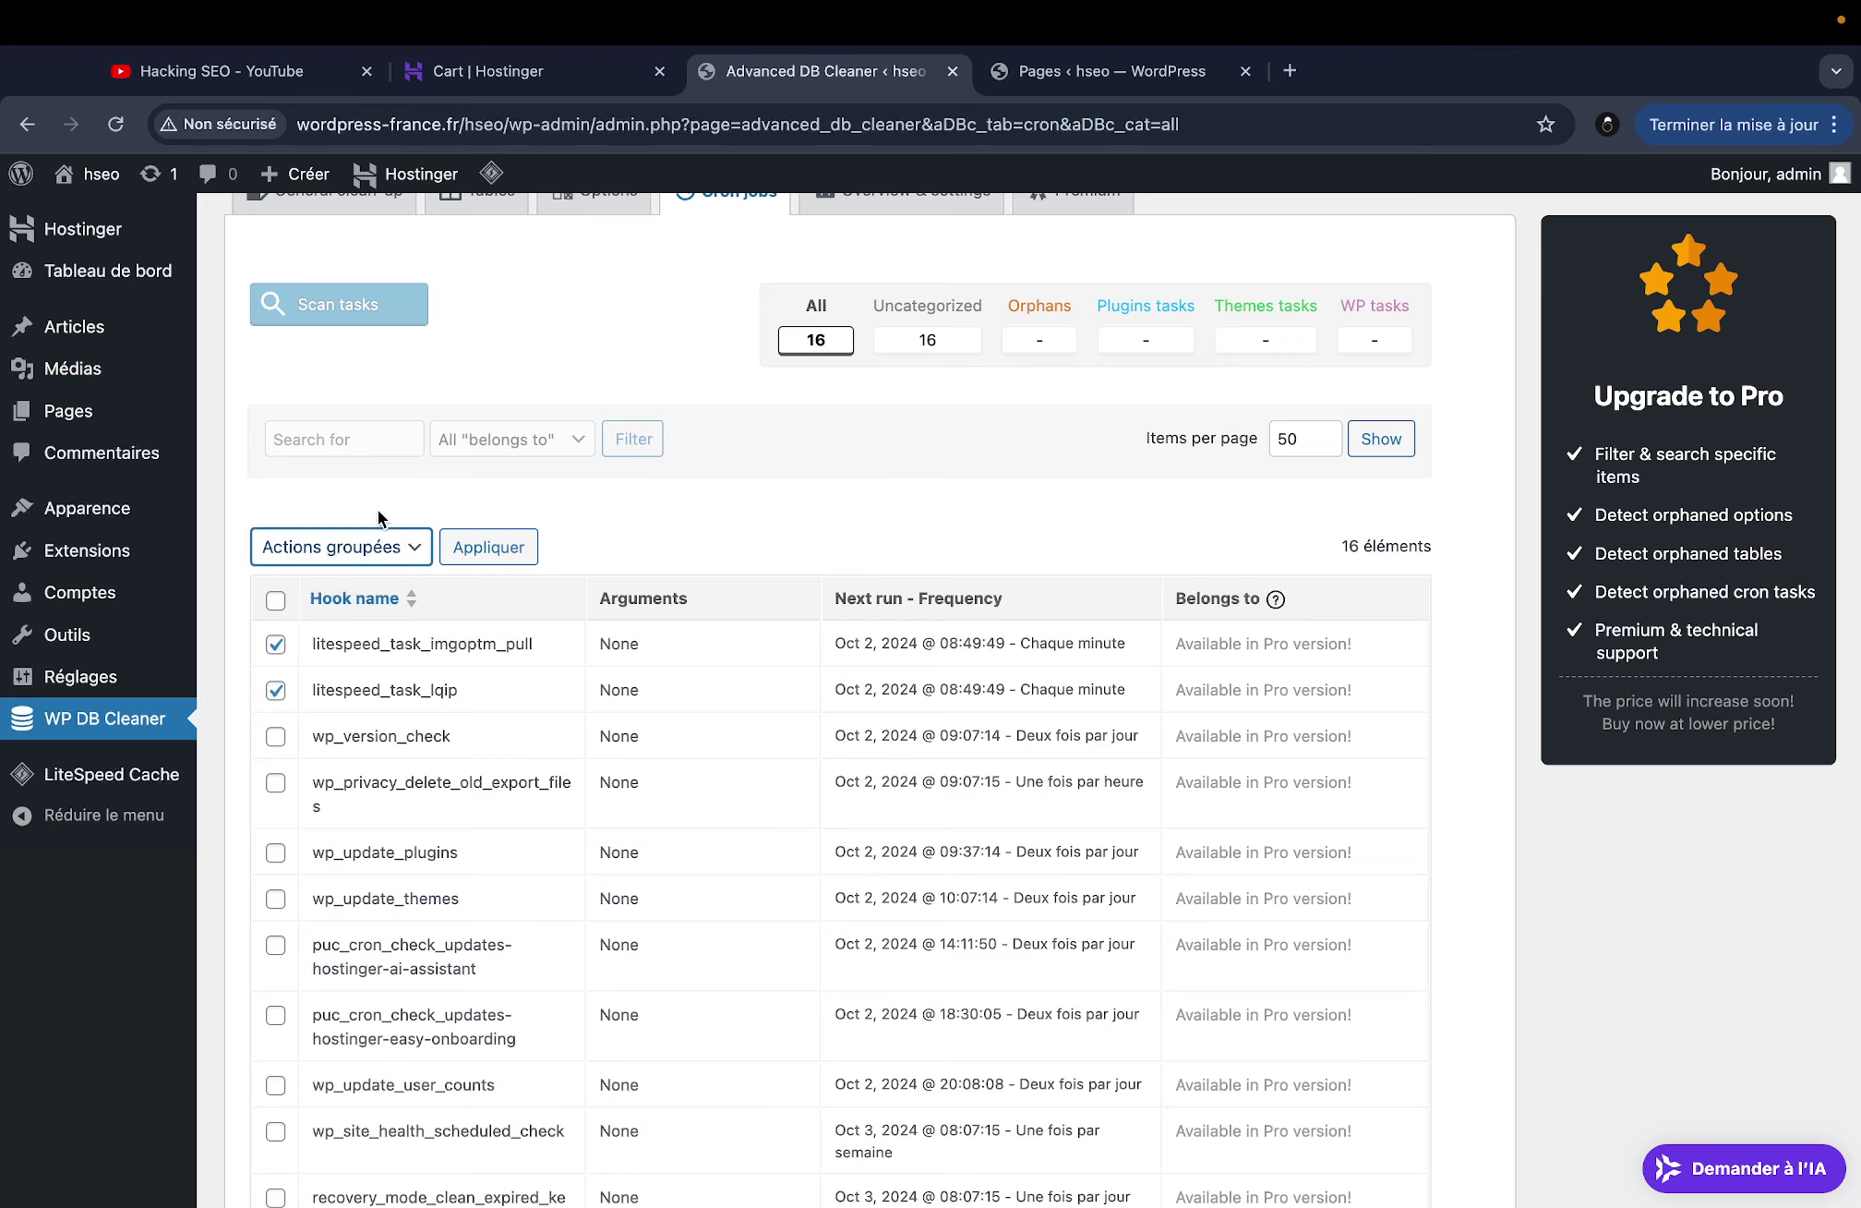
click(275, 644)
click(275, 691)
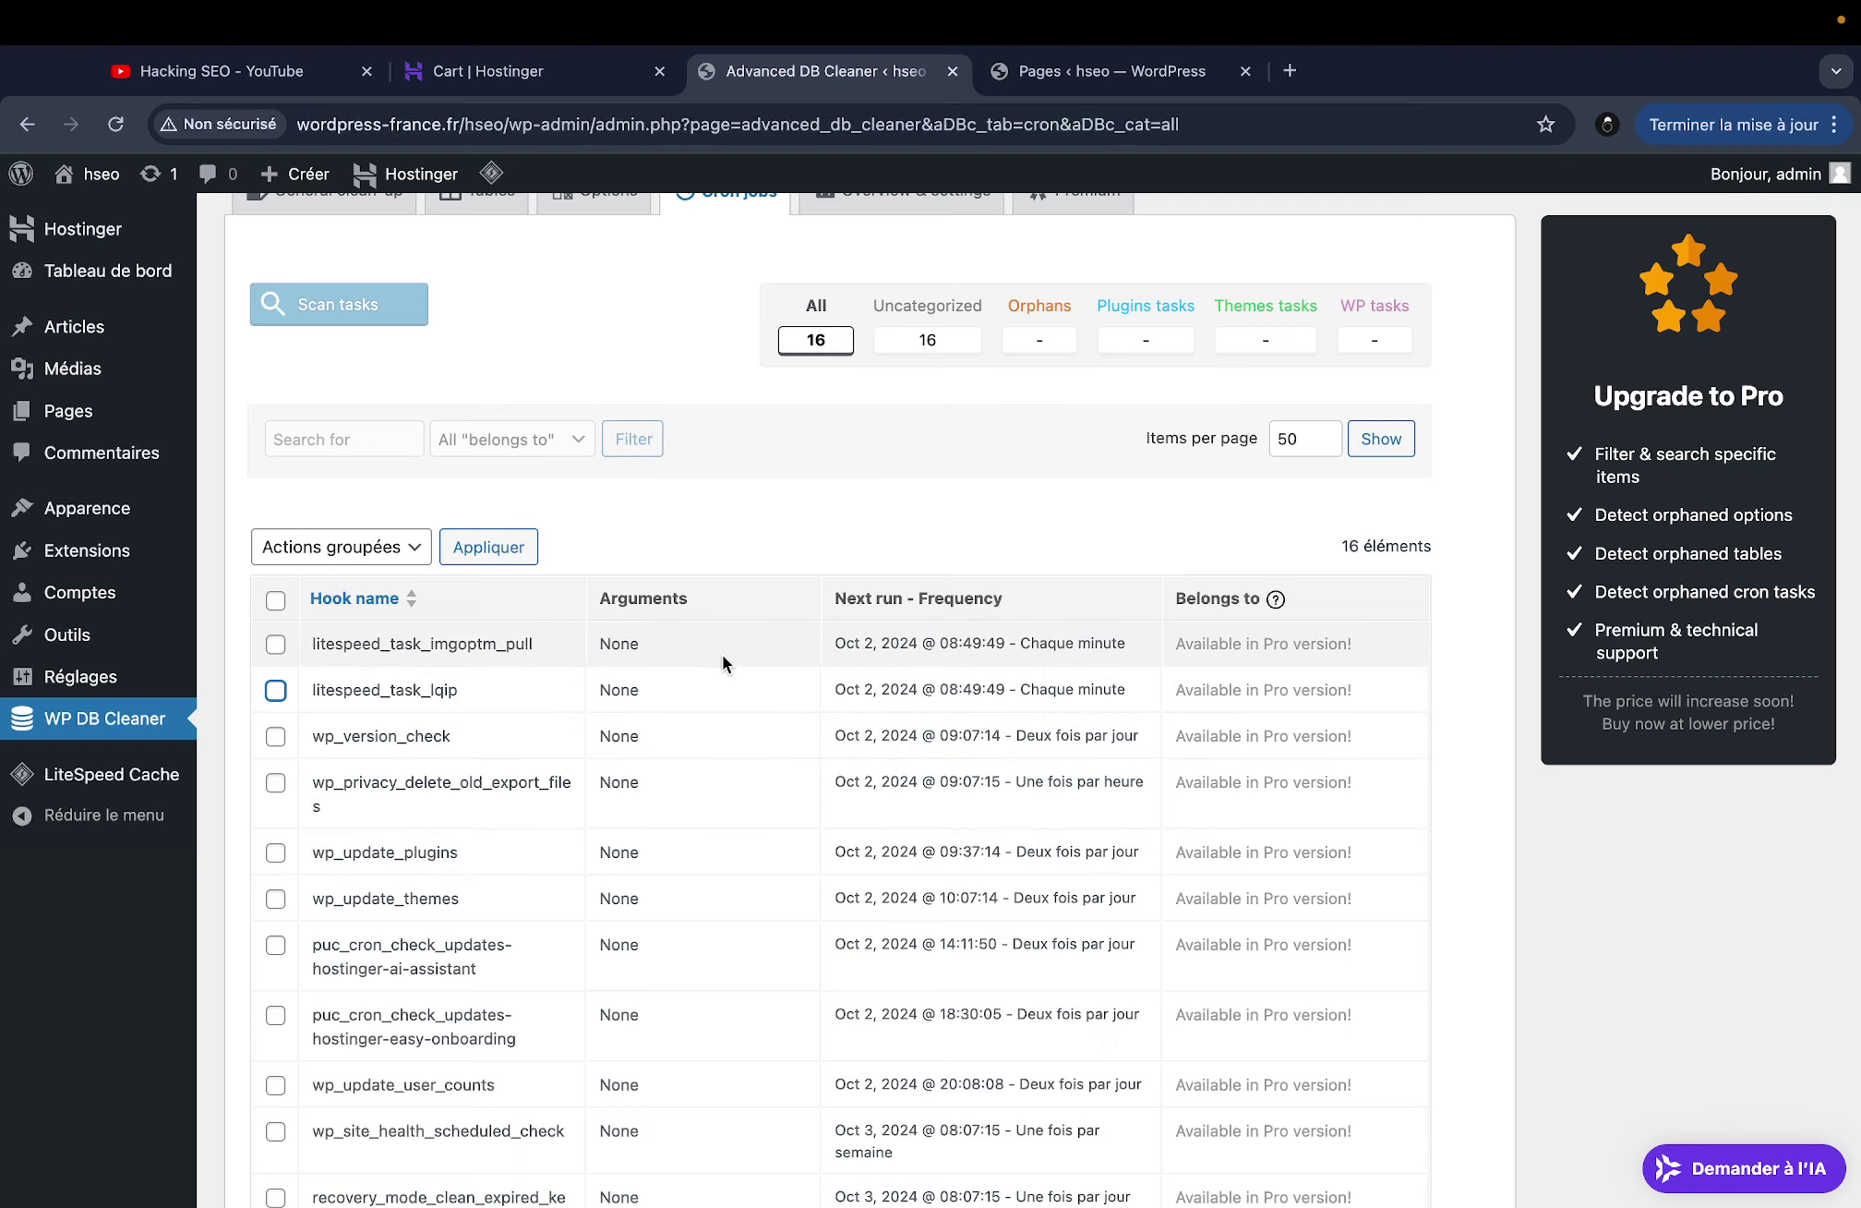
Examine the full cron job list down to the weekly run_weekly_partner_astra task
scroll(743, 710, down, 4)
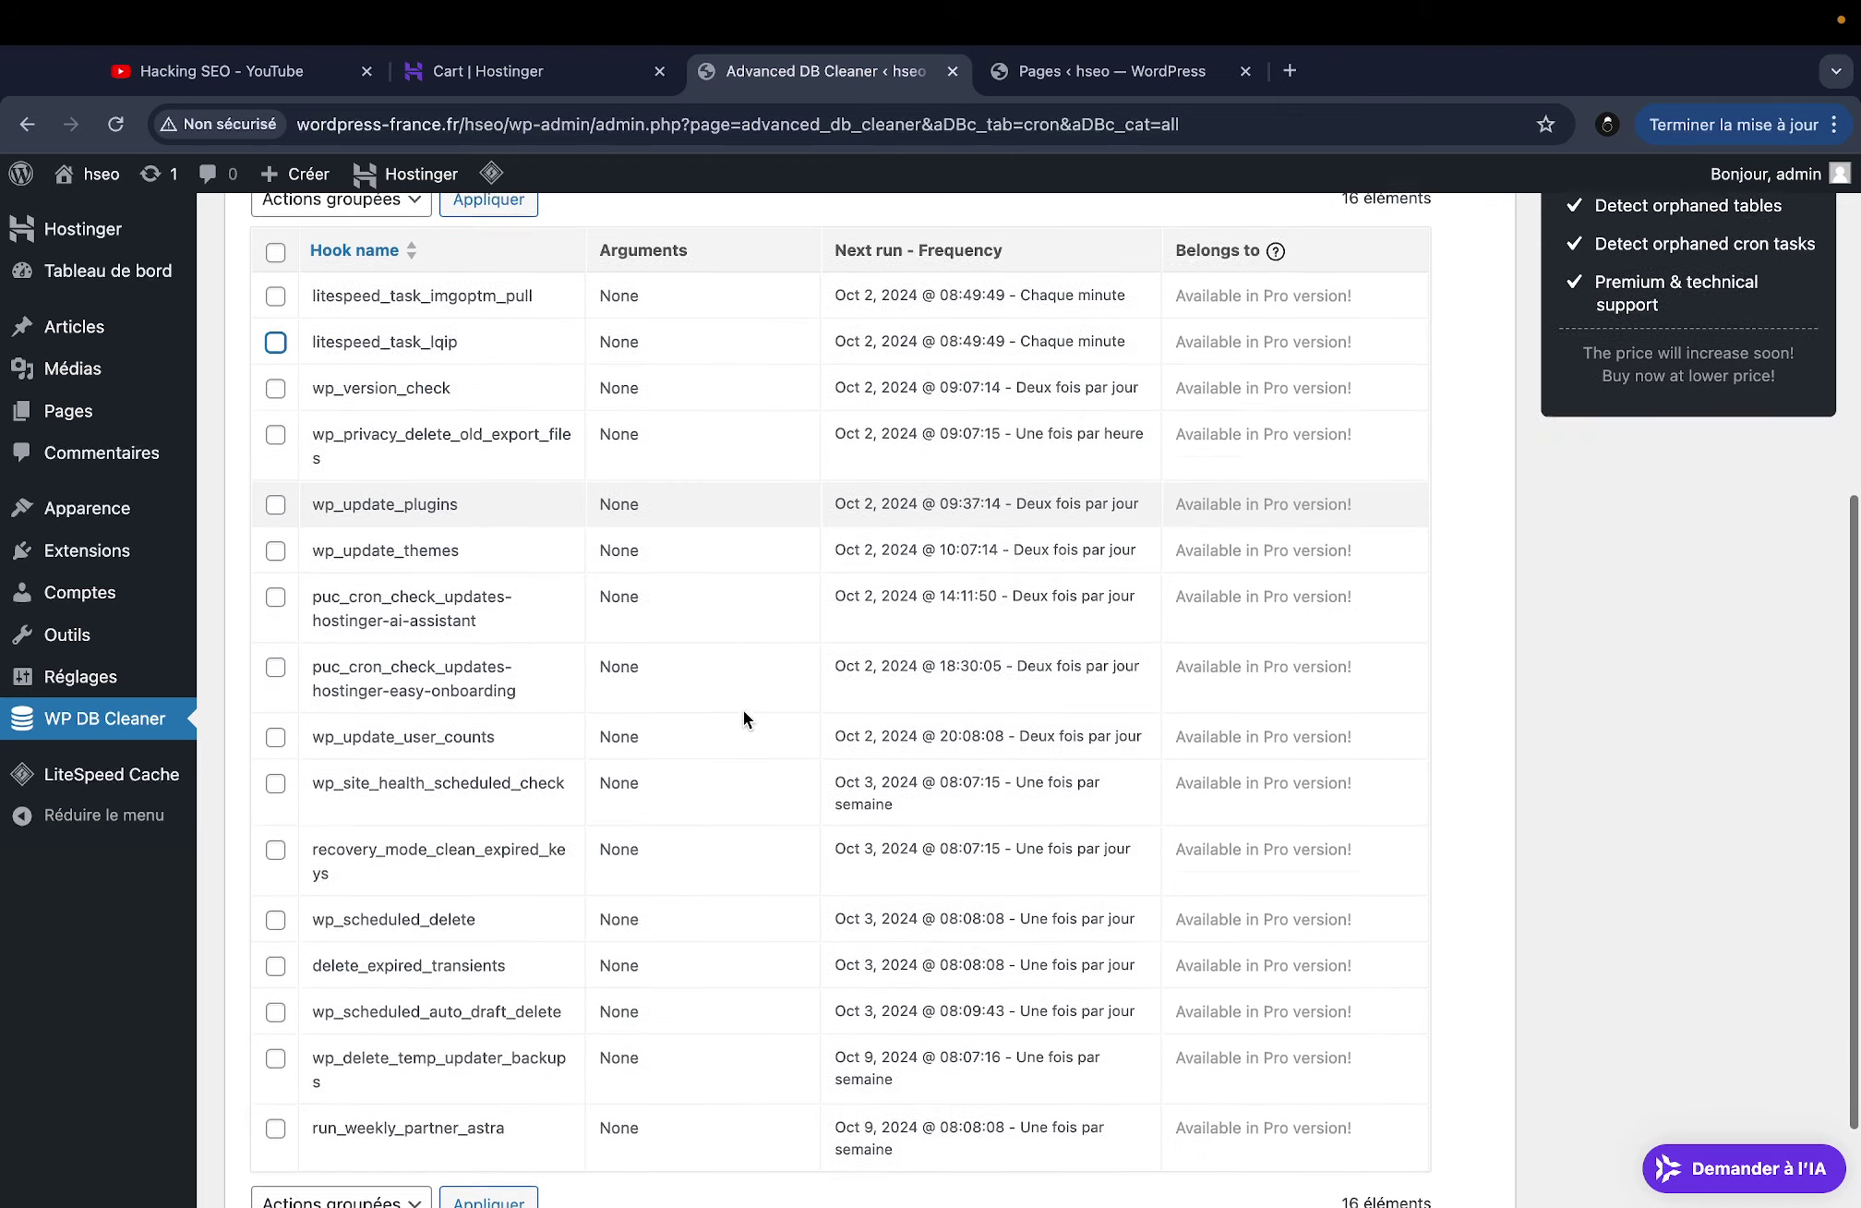
scroll(743, 716, up, 1)
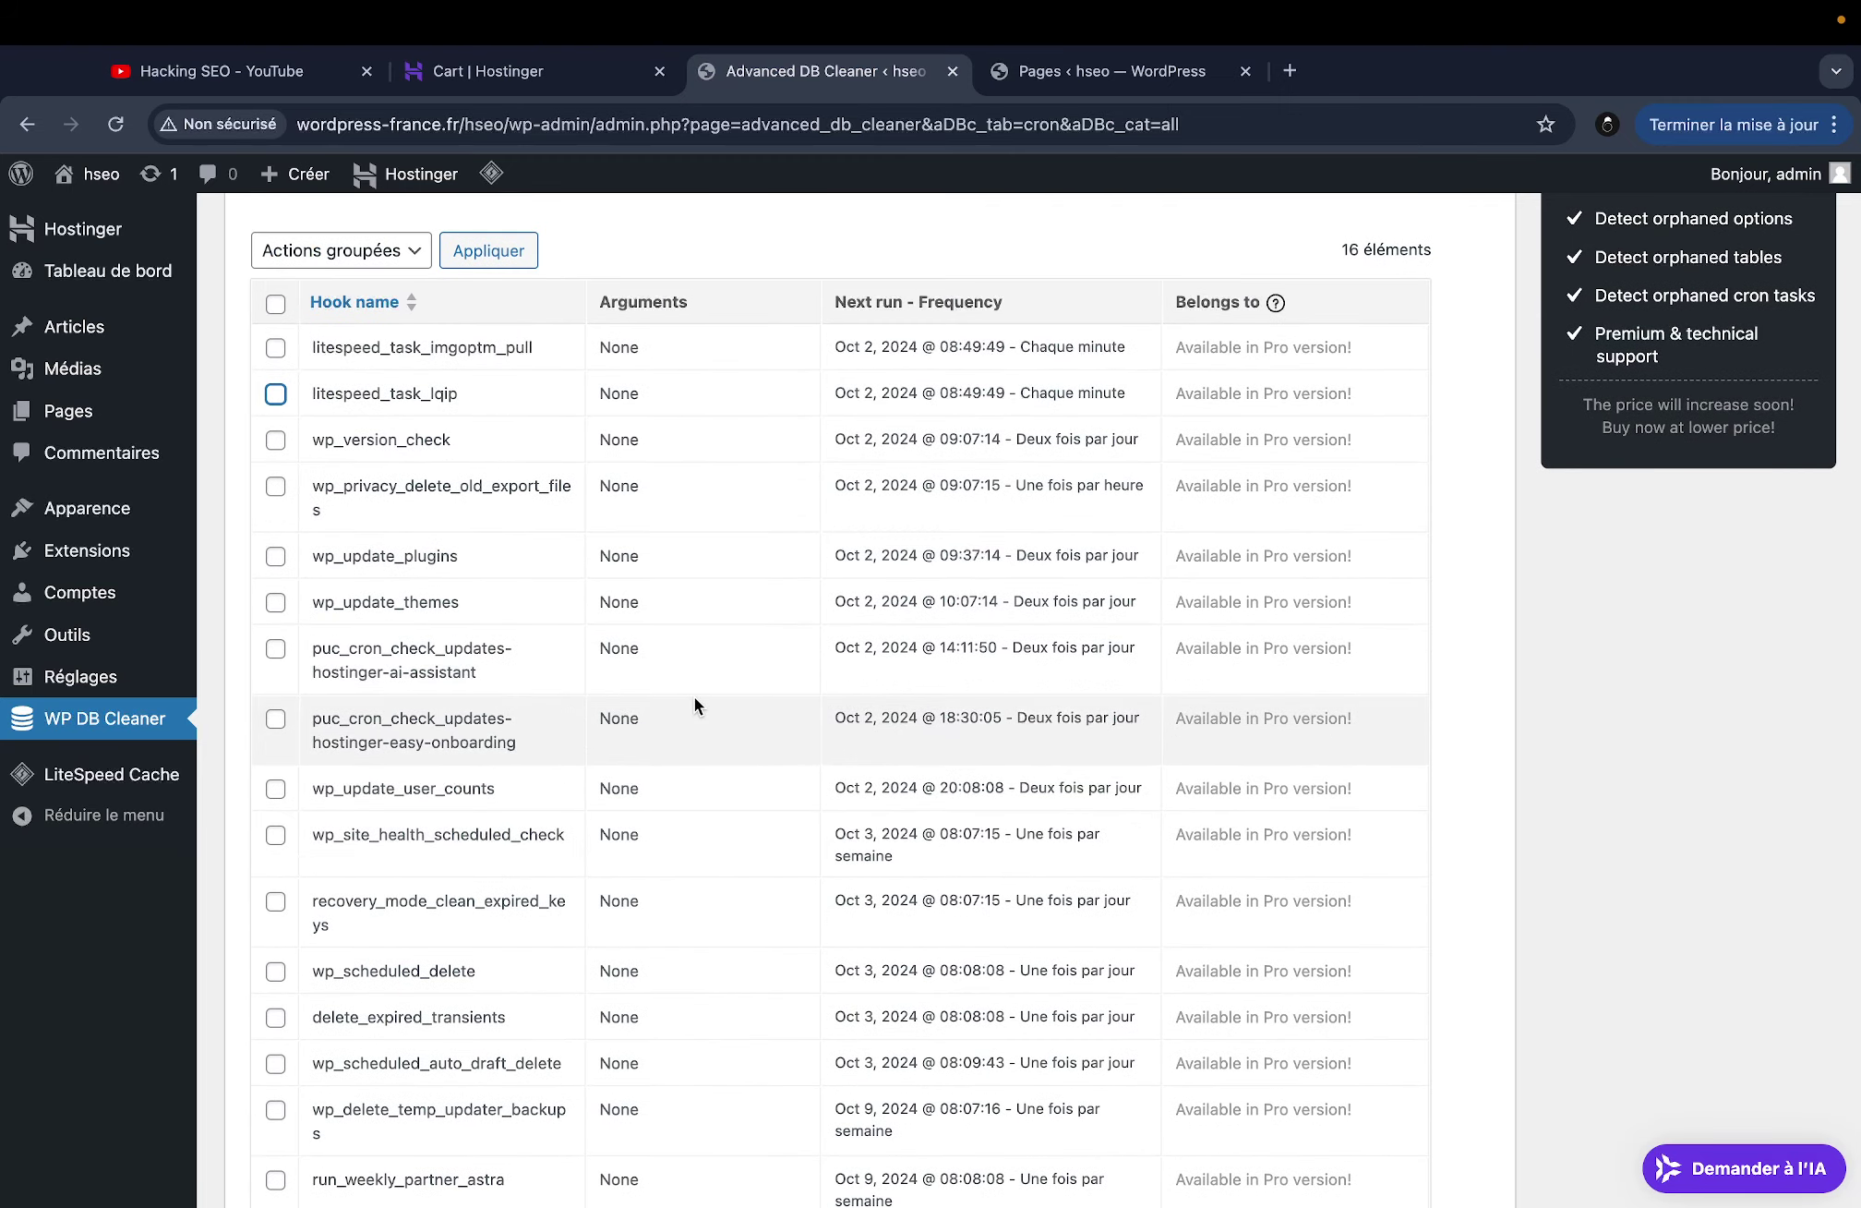
scroll(694, 704, up, 1)
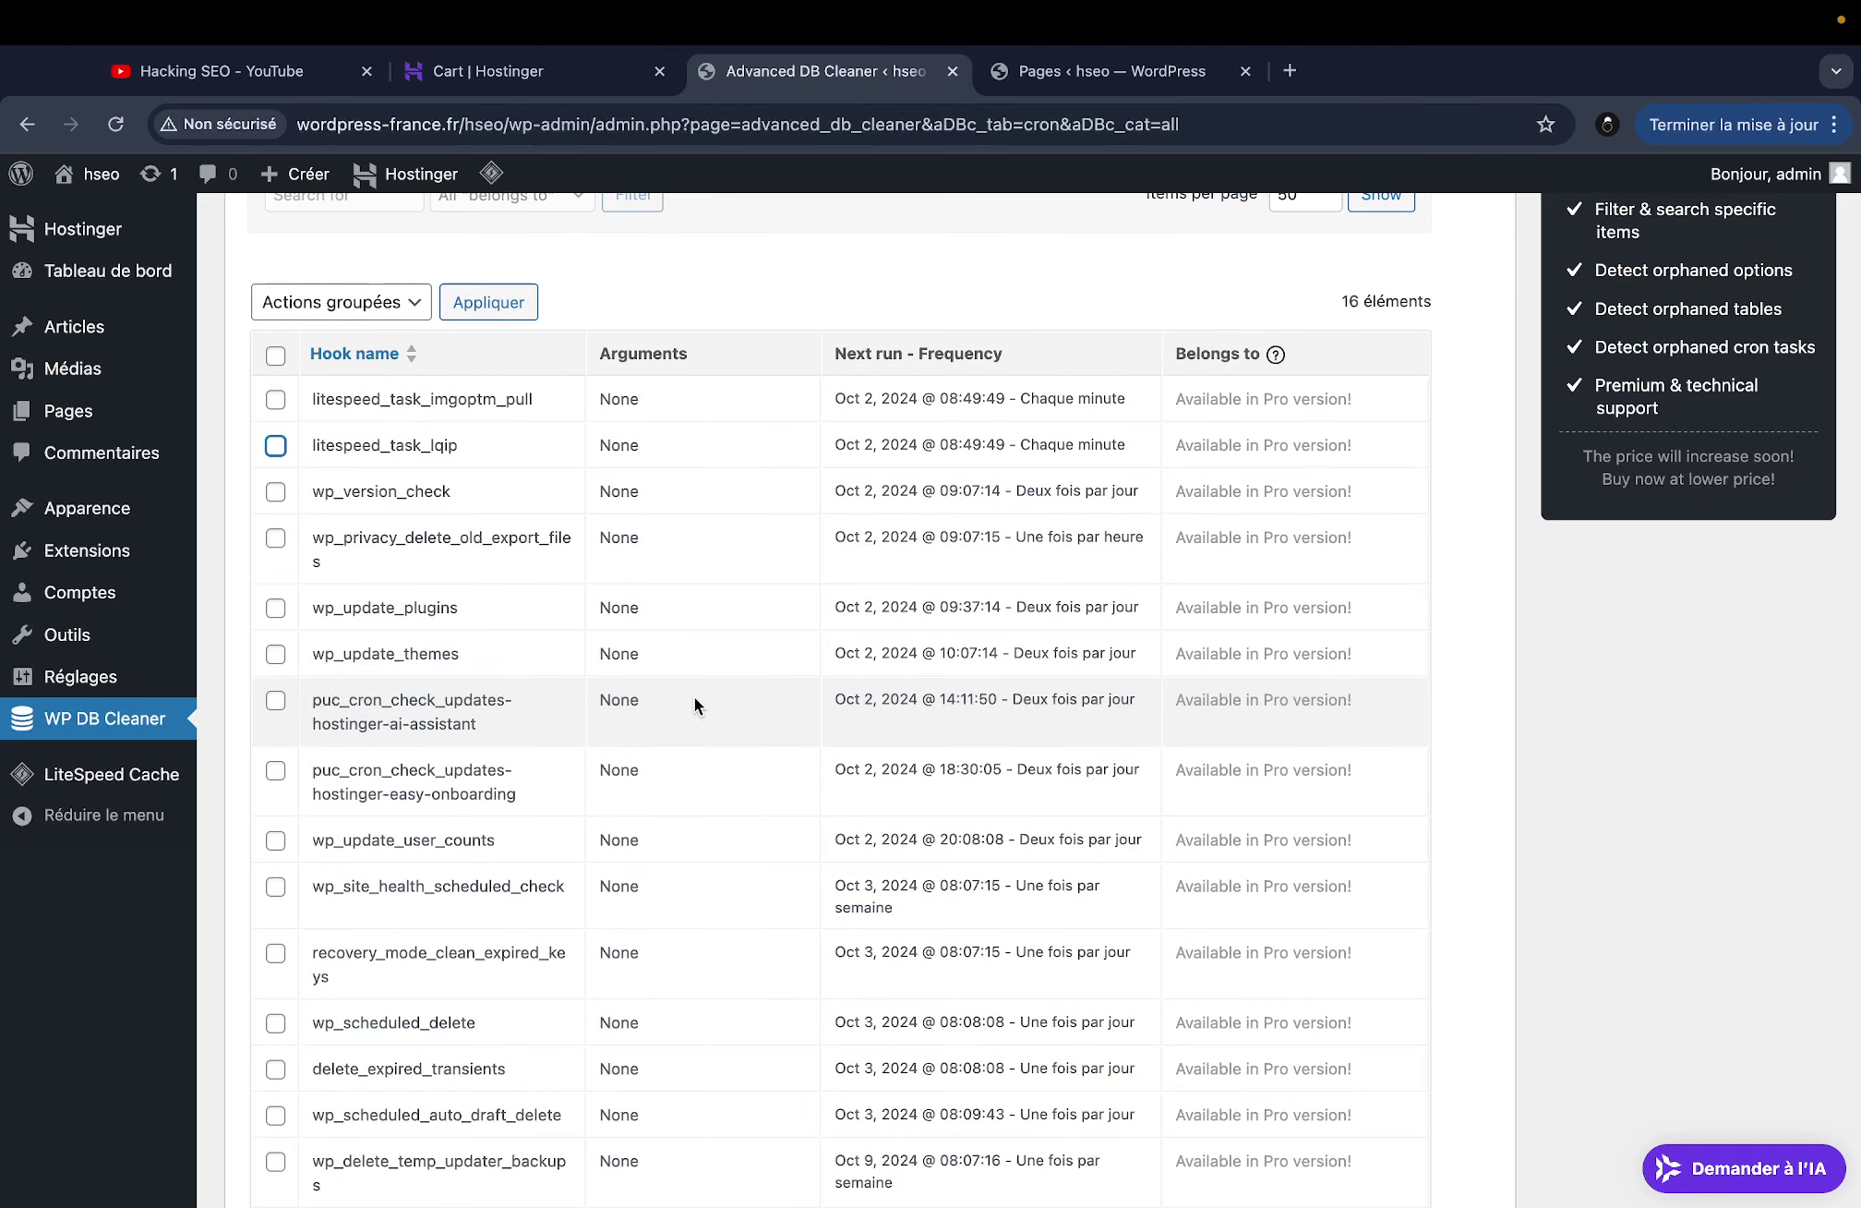
scroll(694, 704, up, 1)
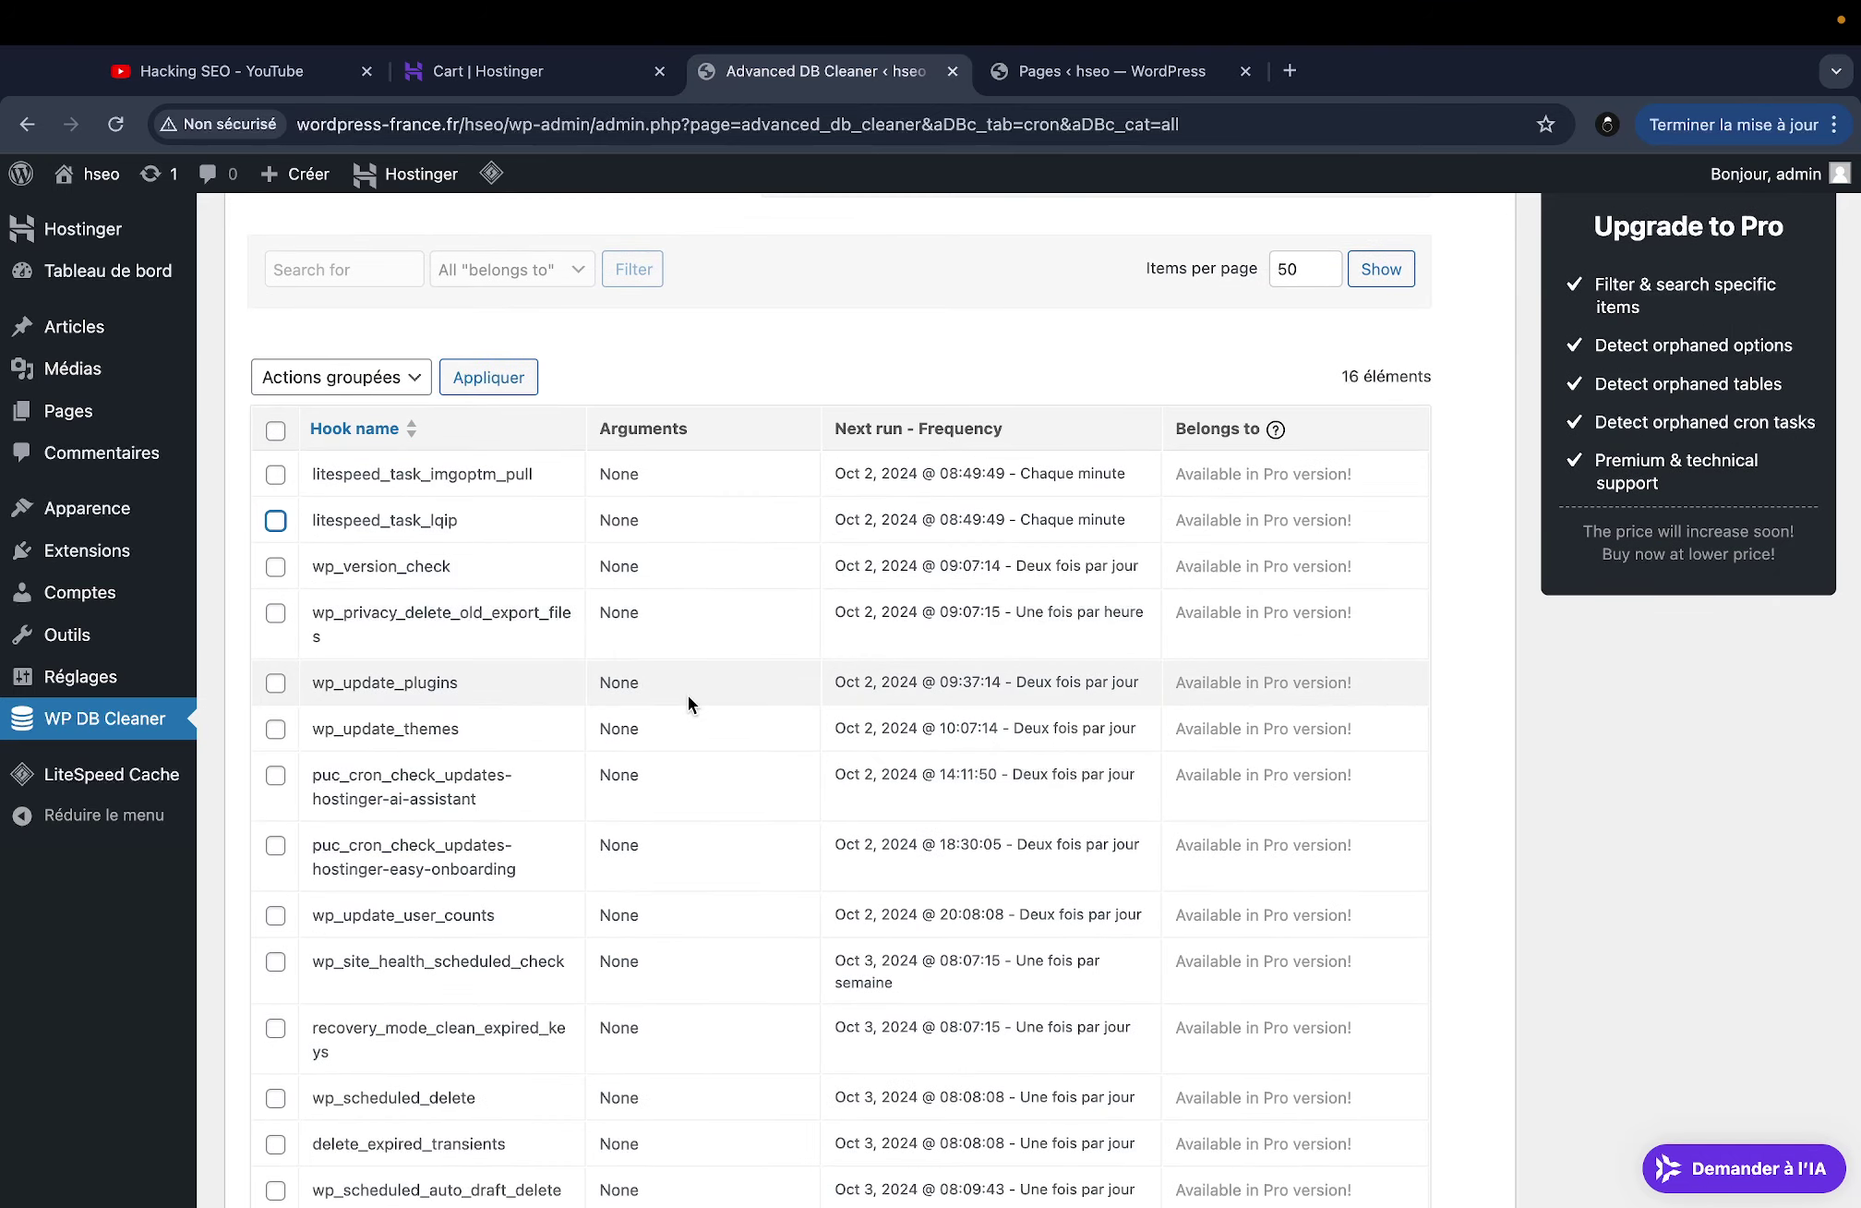
scroll(688, 694, up, 5)
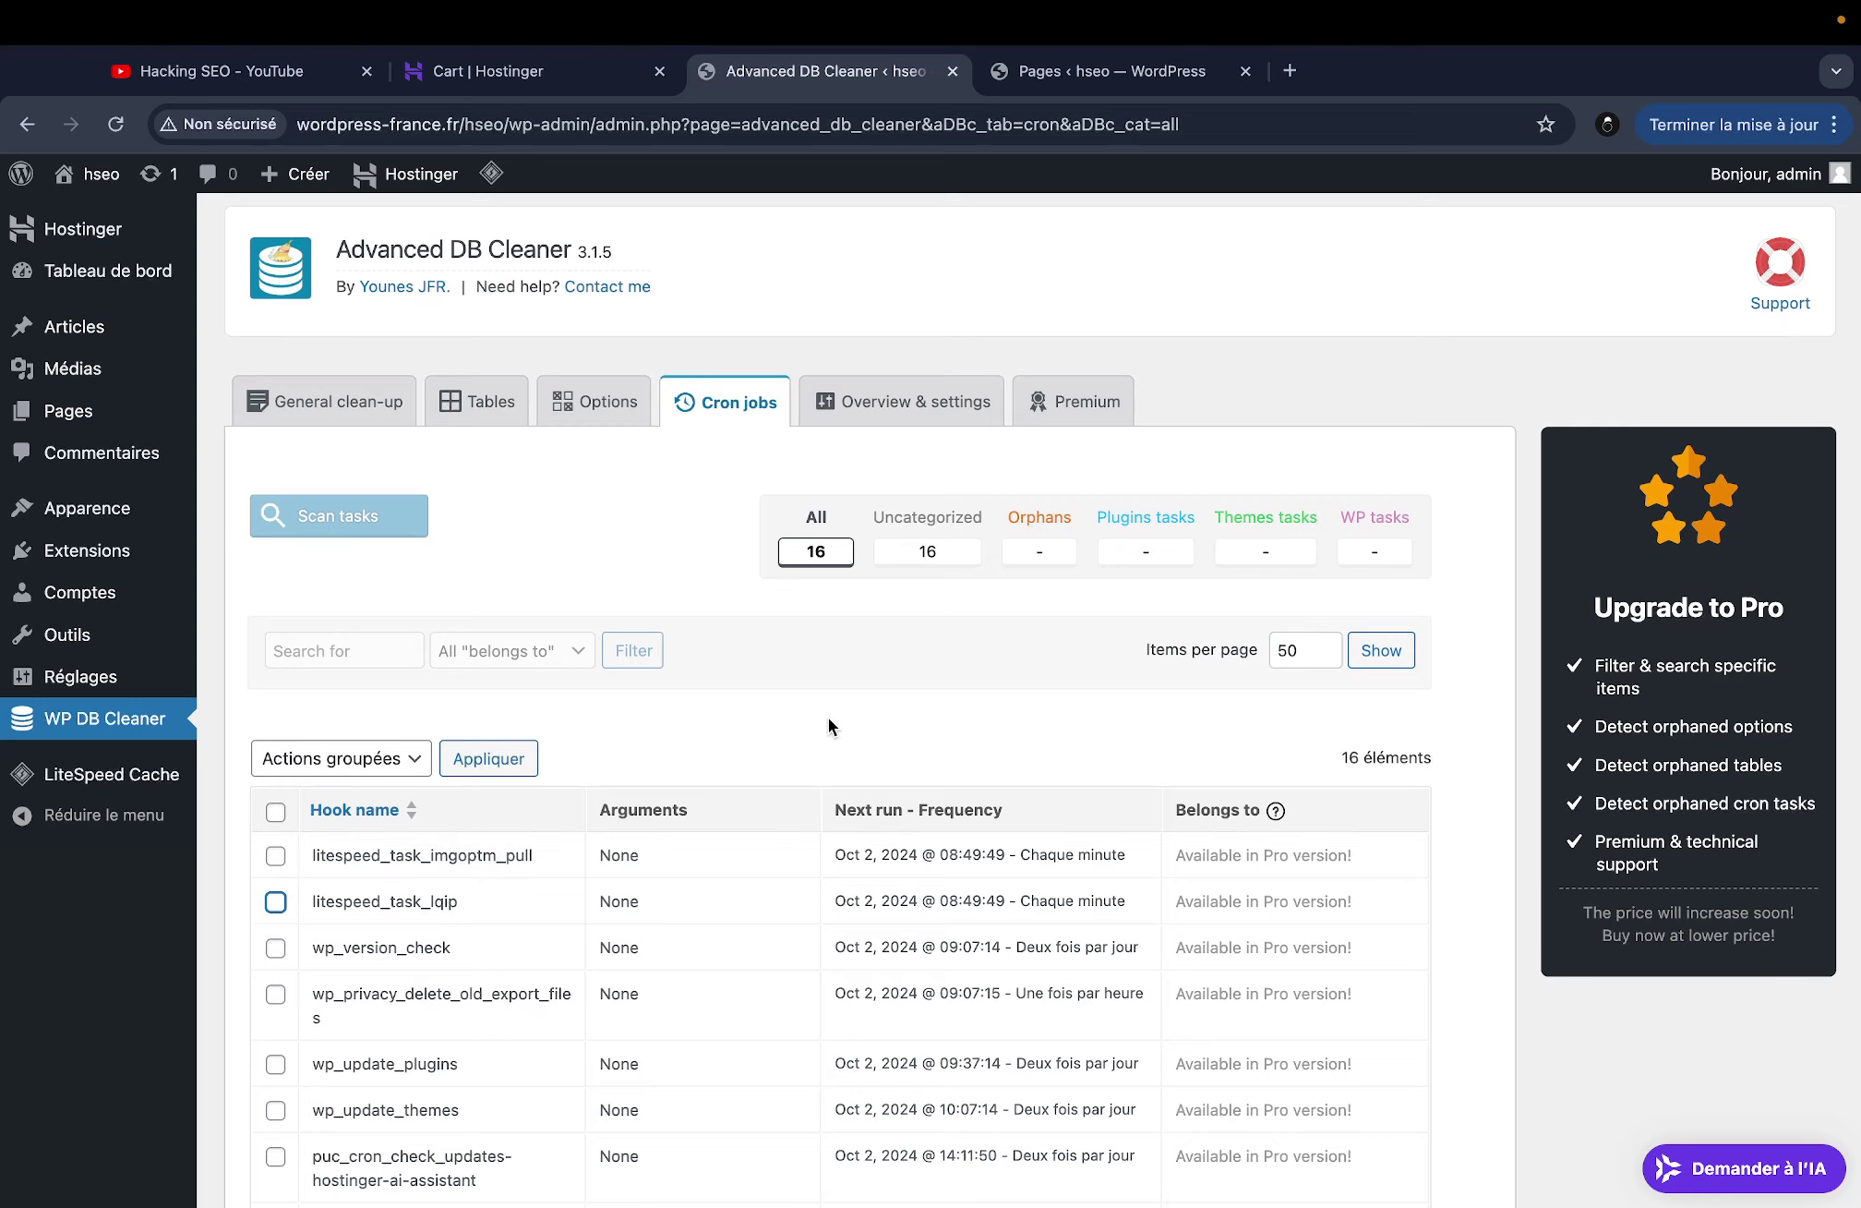
scroll(829, 721, down, 10)
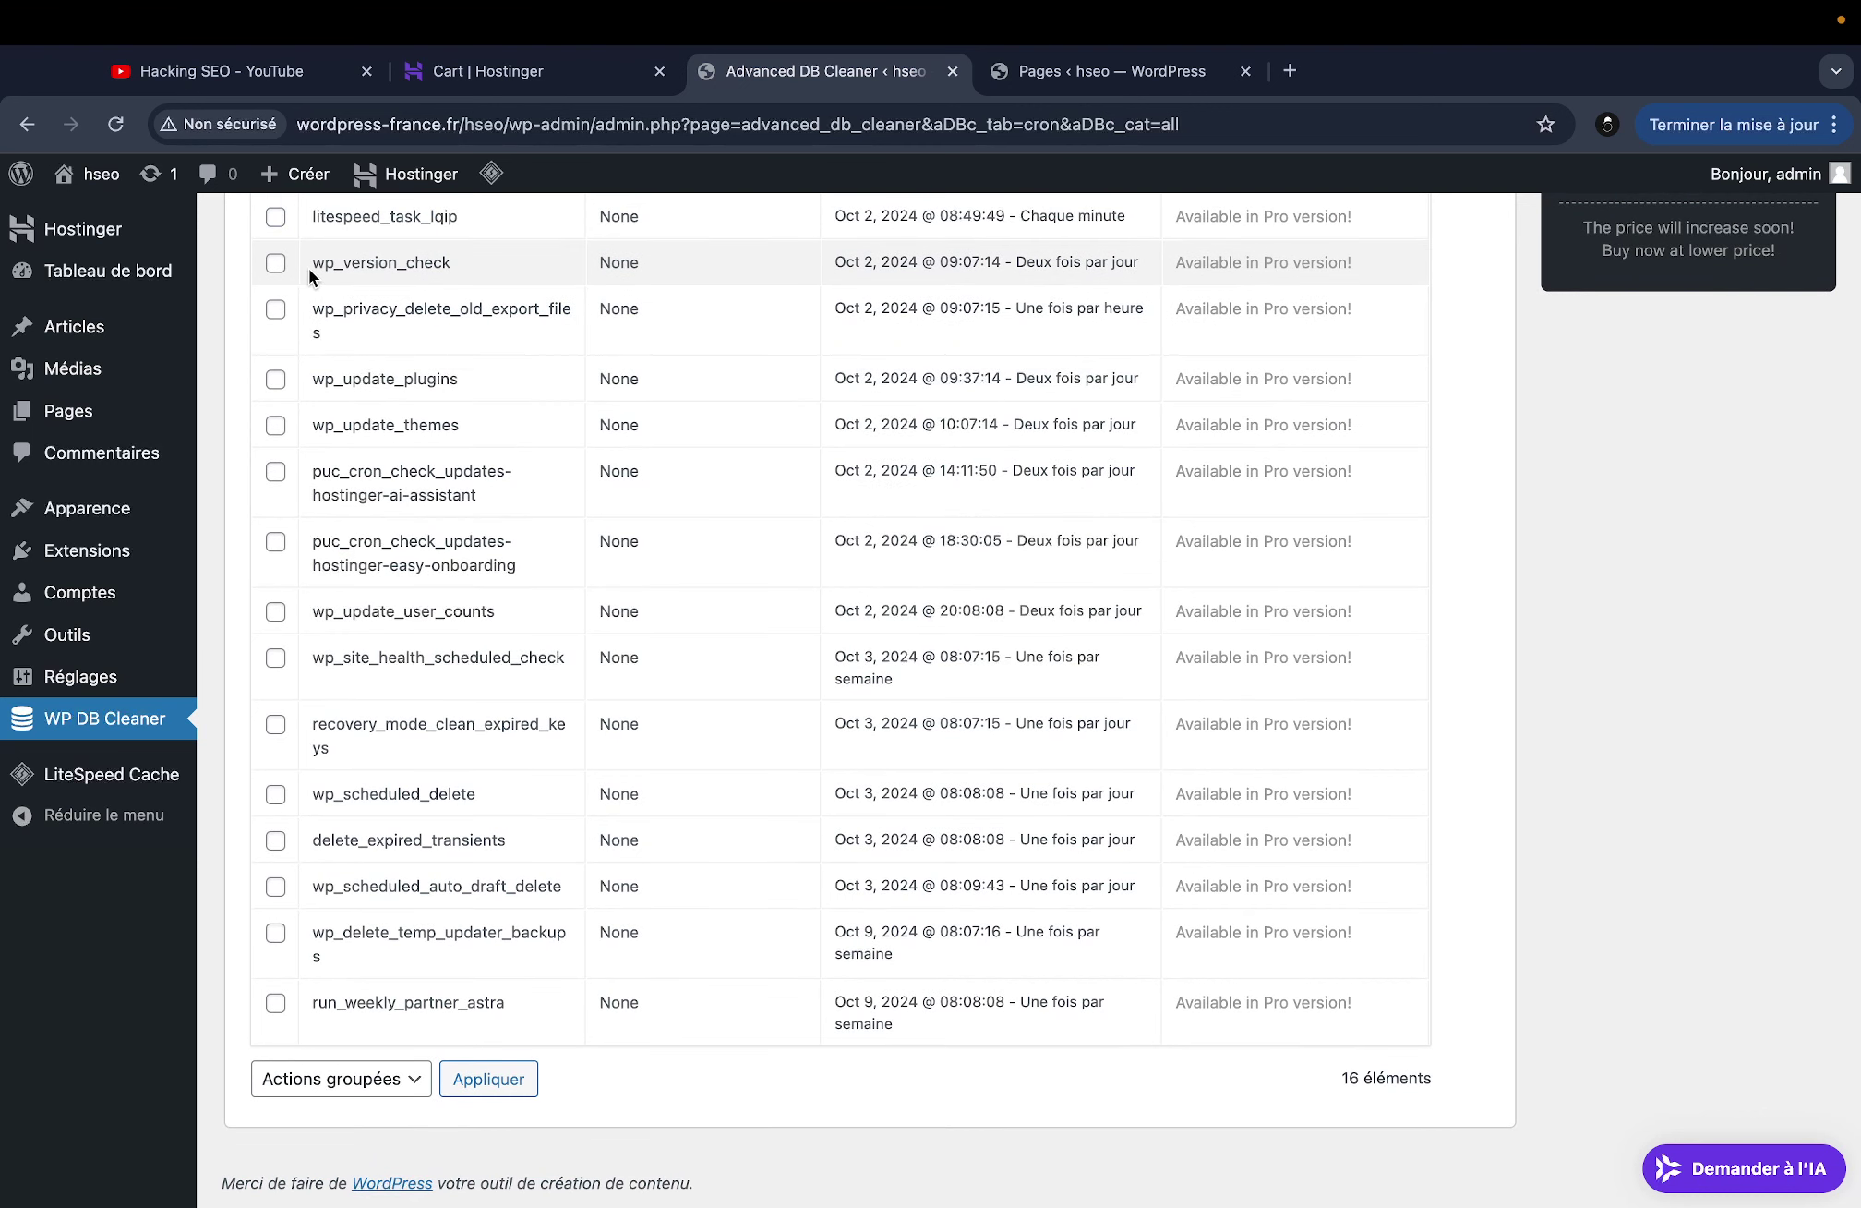
Examine individual cron hooks such as wp_version_check, wp_update_plugins and delete_expired_transients, and look over the list again
double_click(308, 267)
click(347, 282)
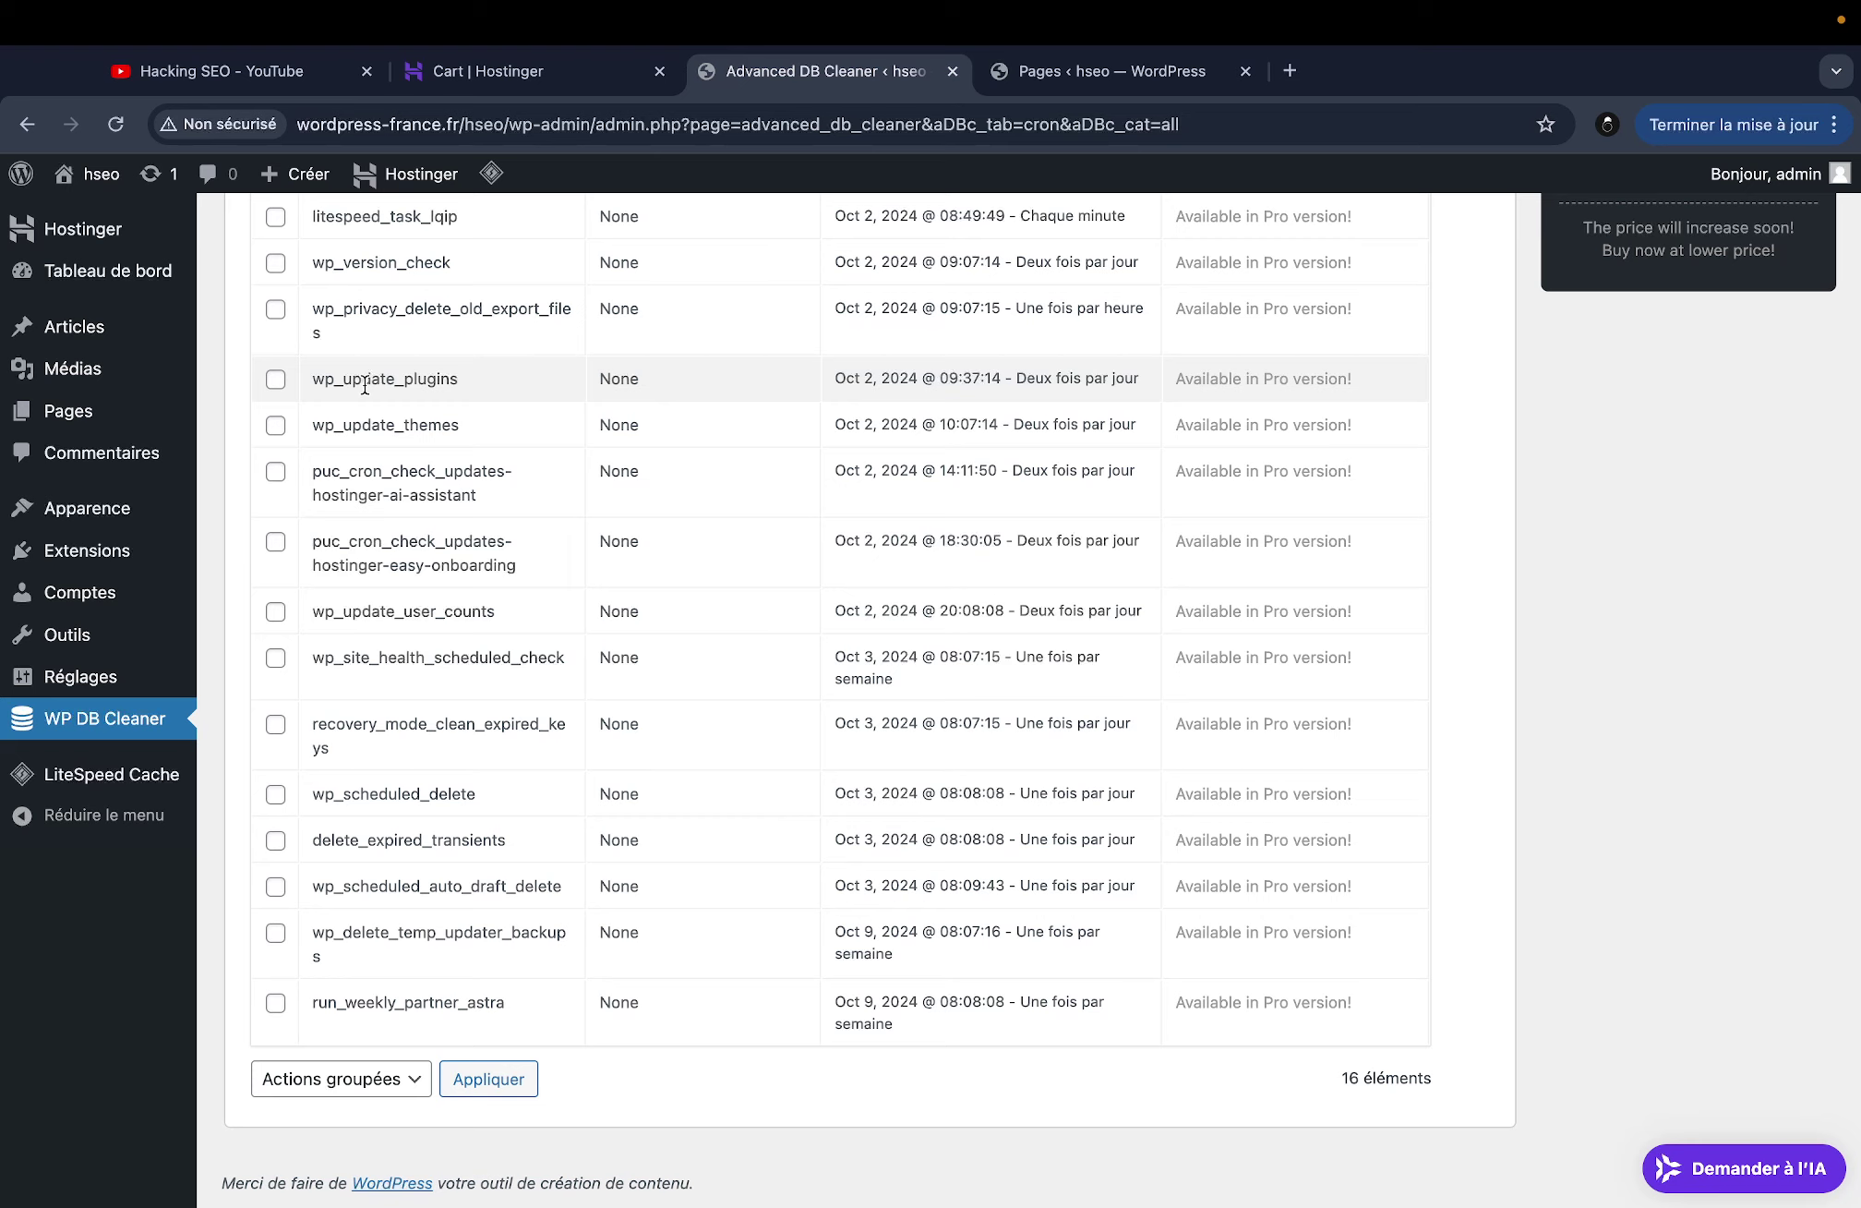
drag(310, 836, 504, 835)
click(499, 836)
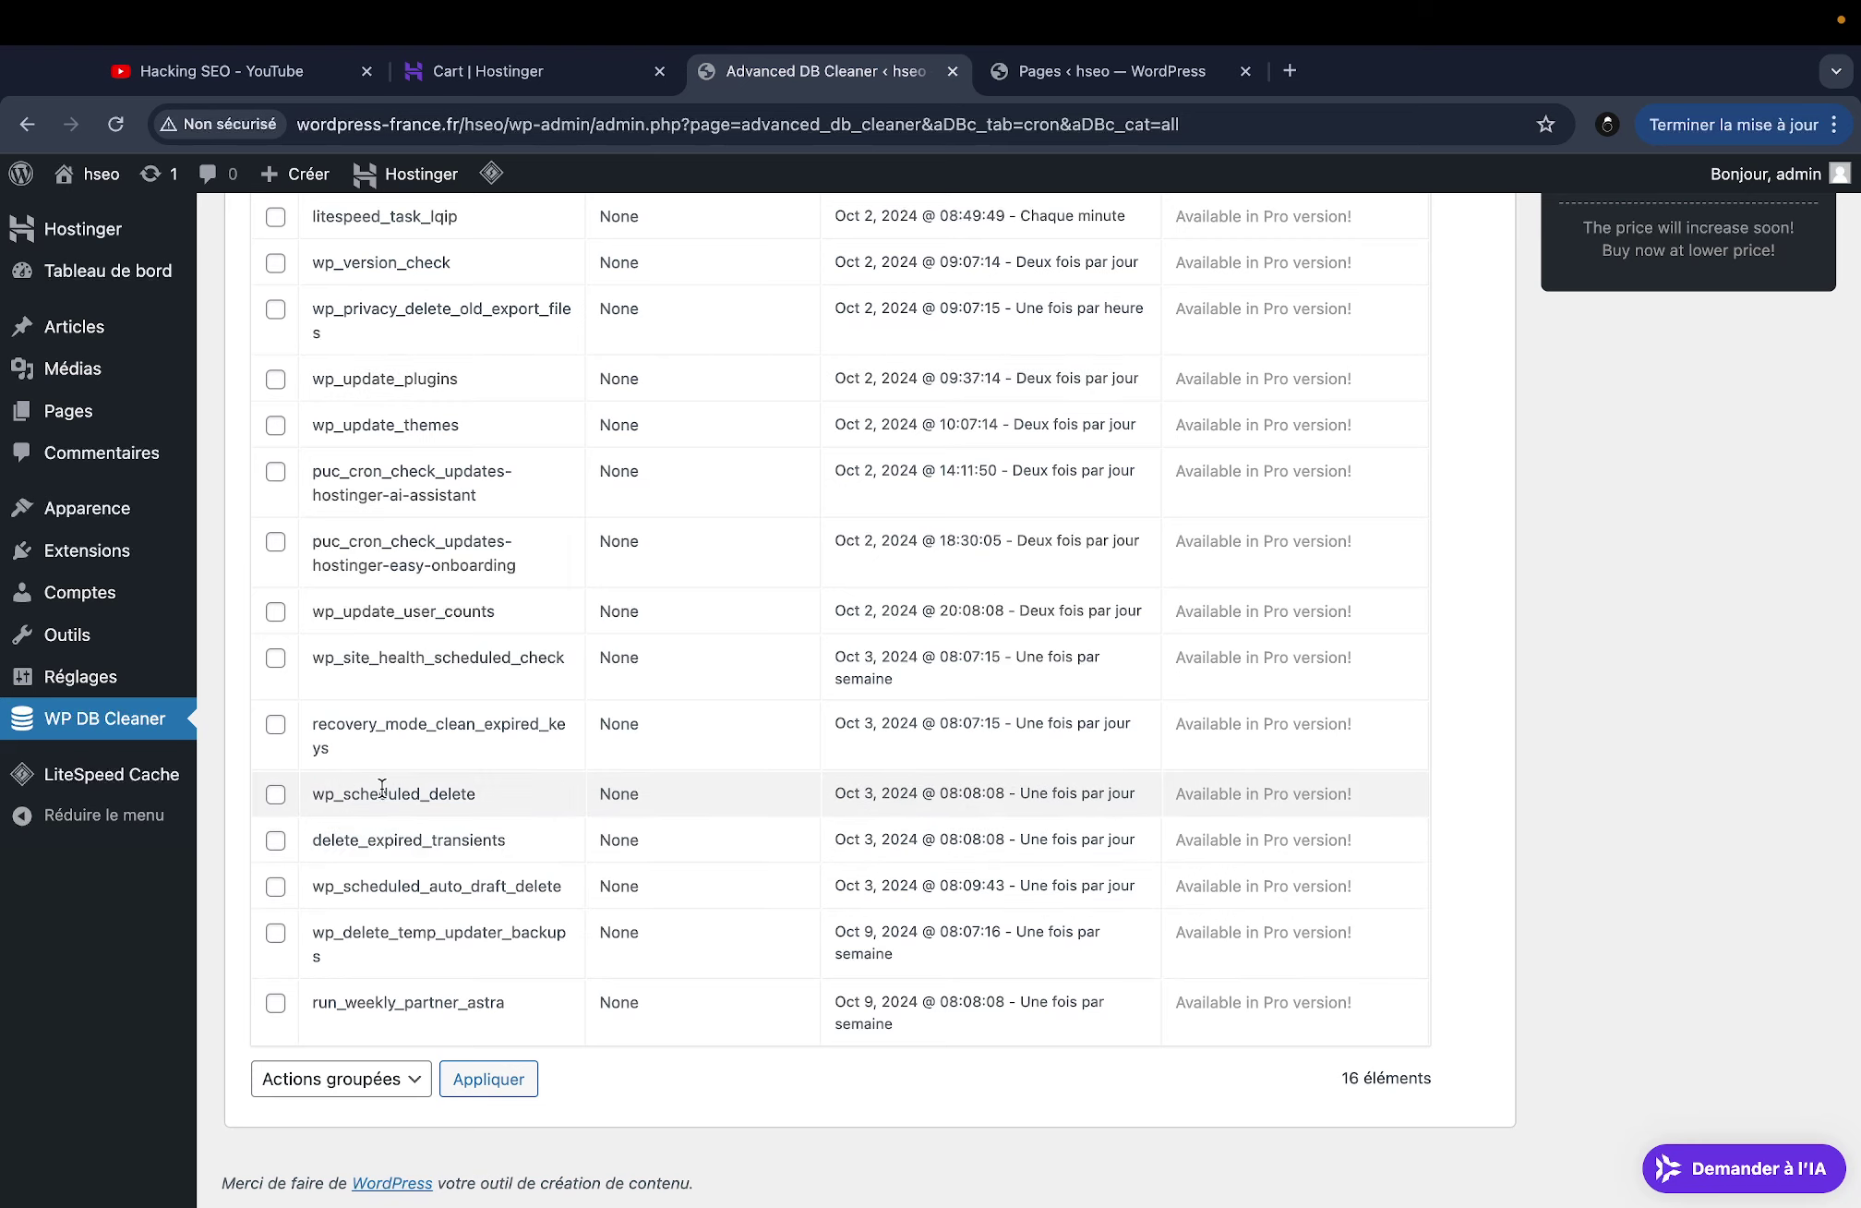
scroll(432, 831, up, 2)
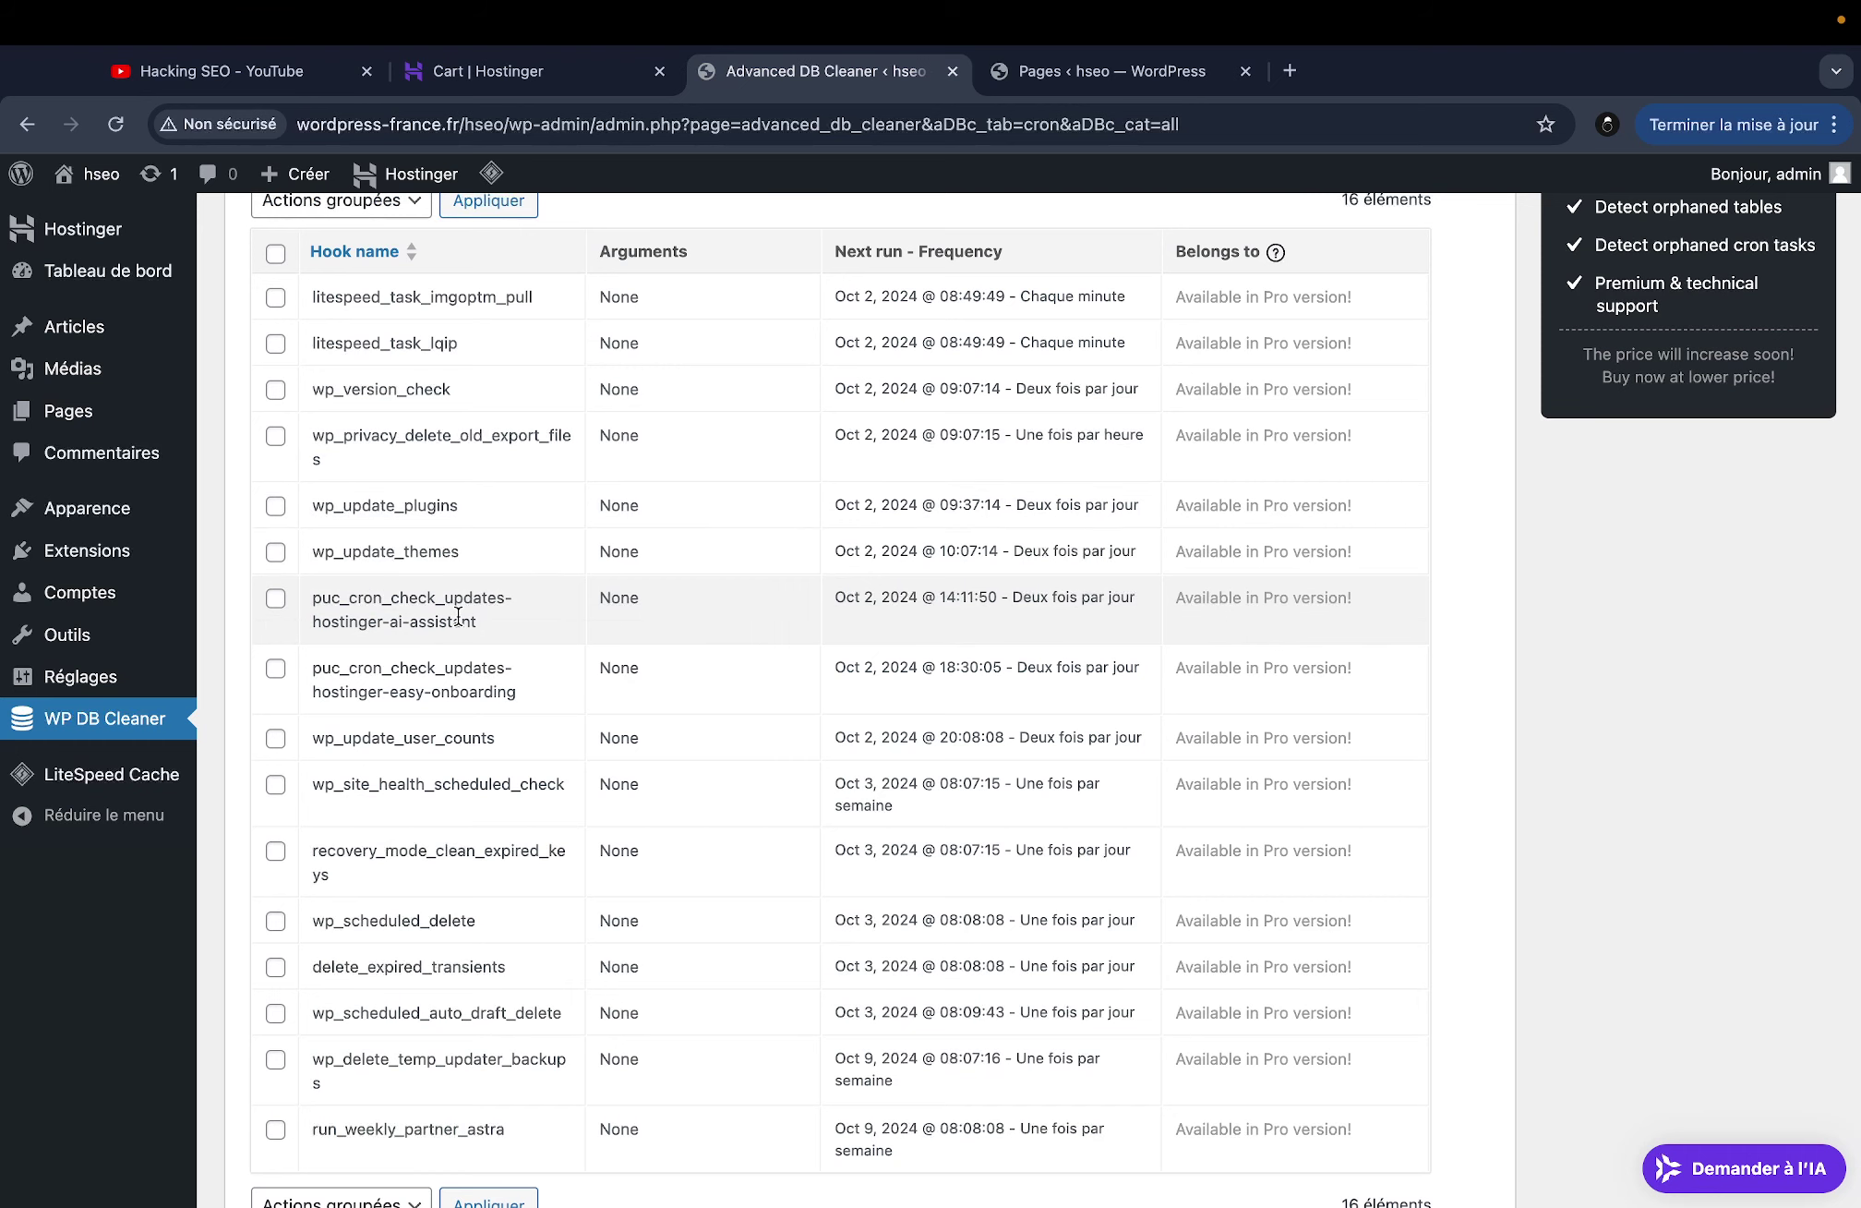
scroll(458, 616, up, 8)
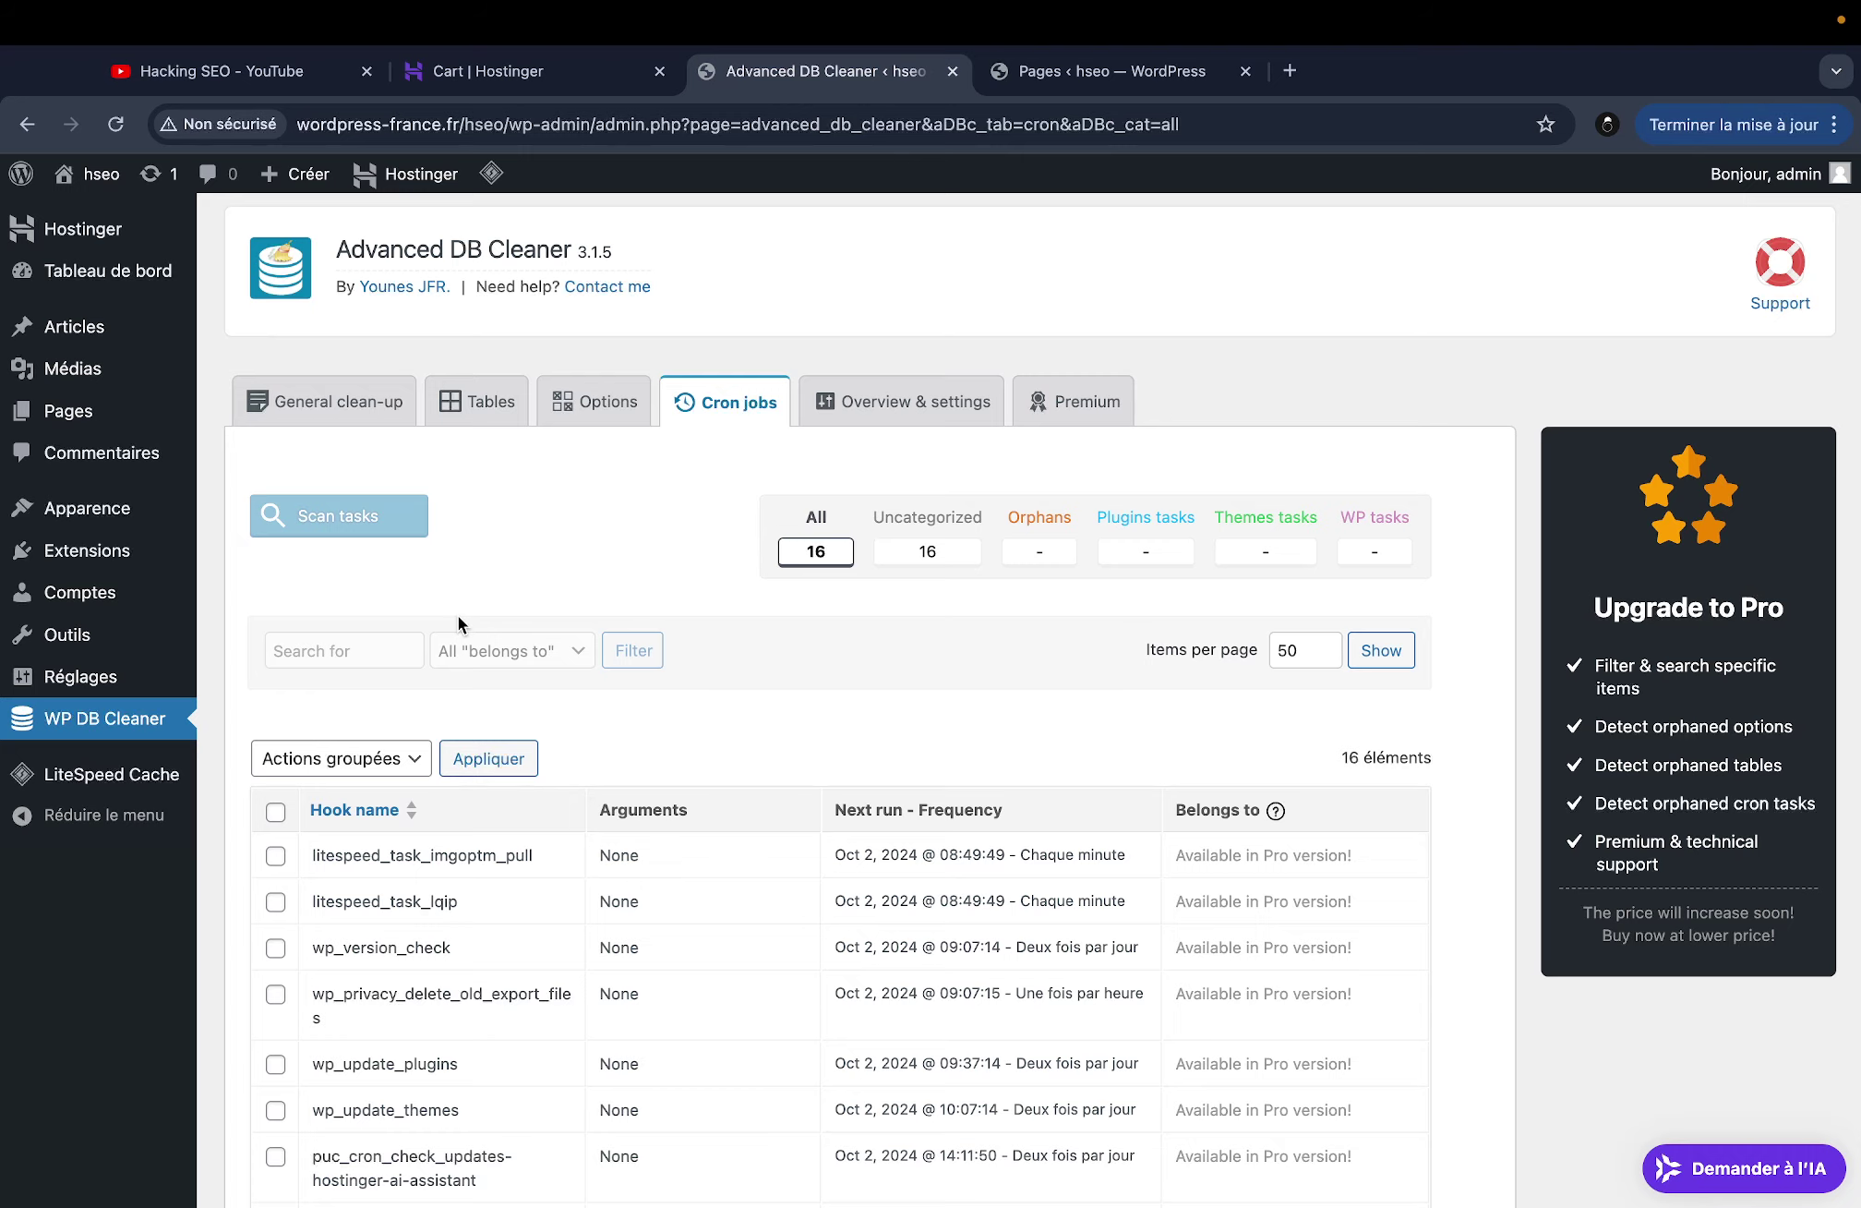
scroll(458, 615, down, 4)
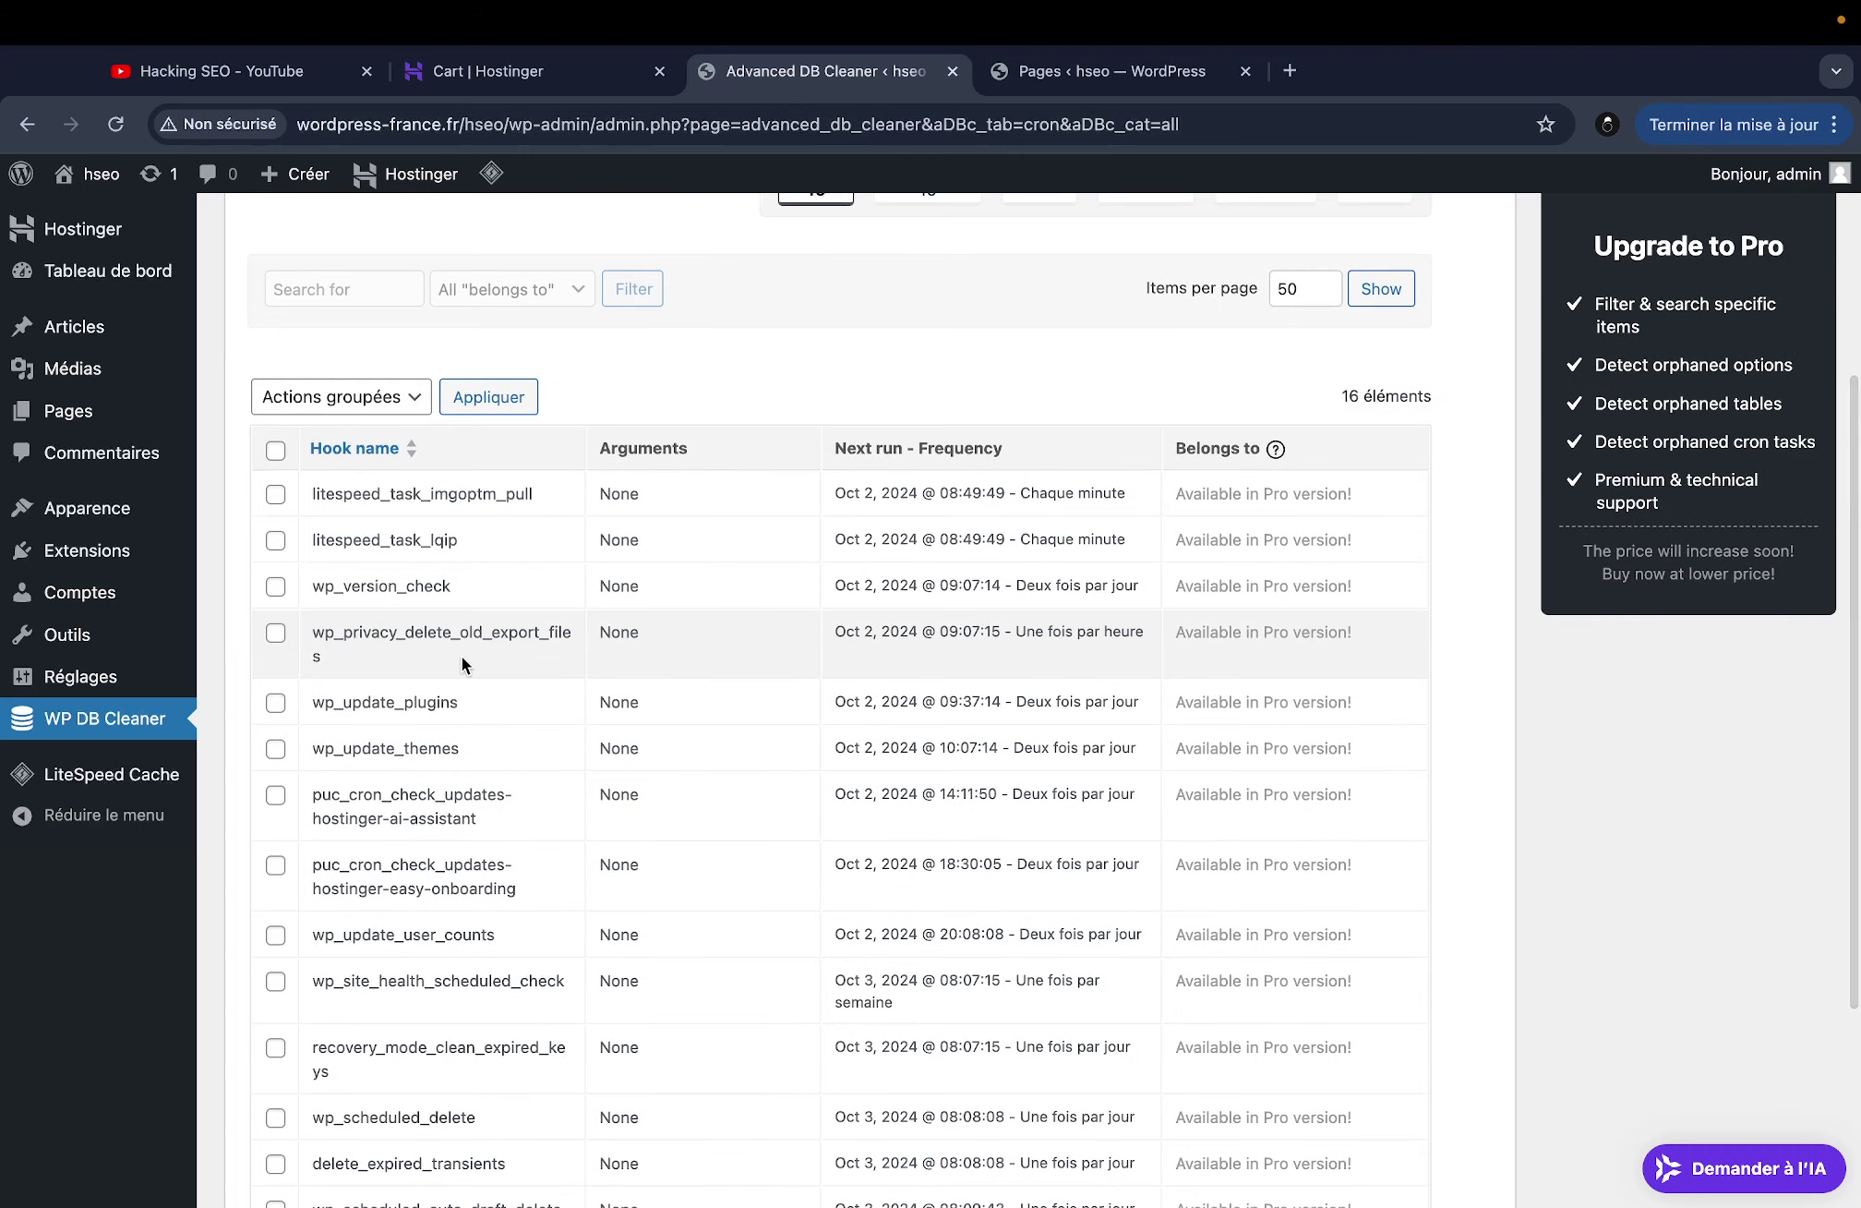
scroll(468, 680, up, 4)
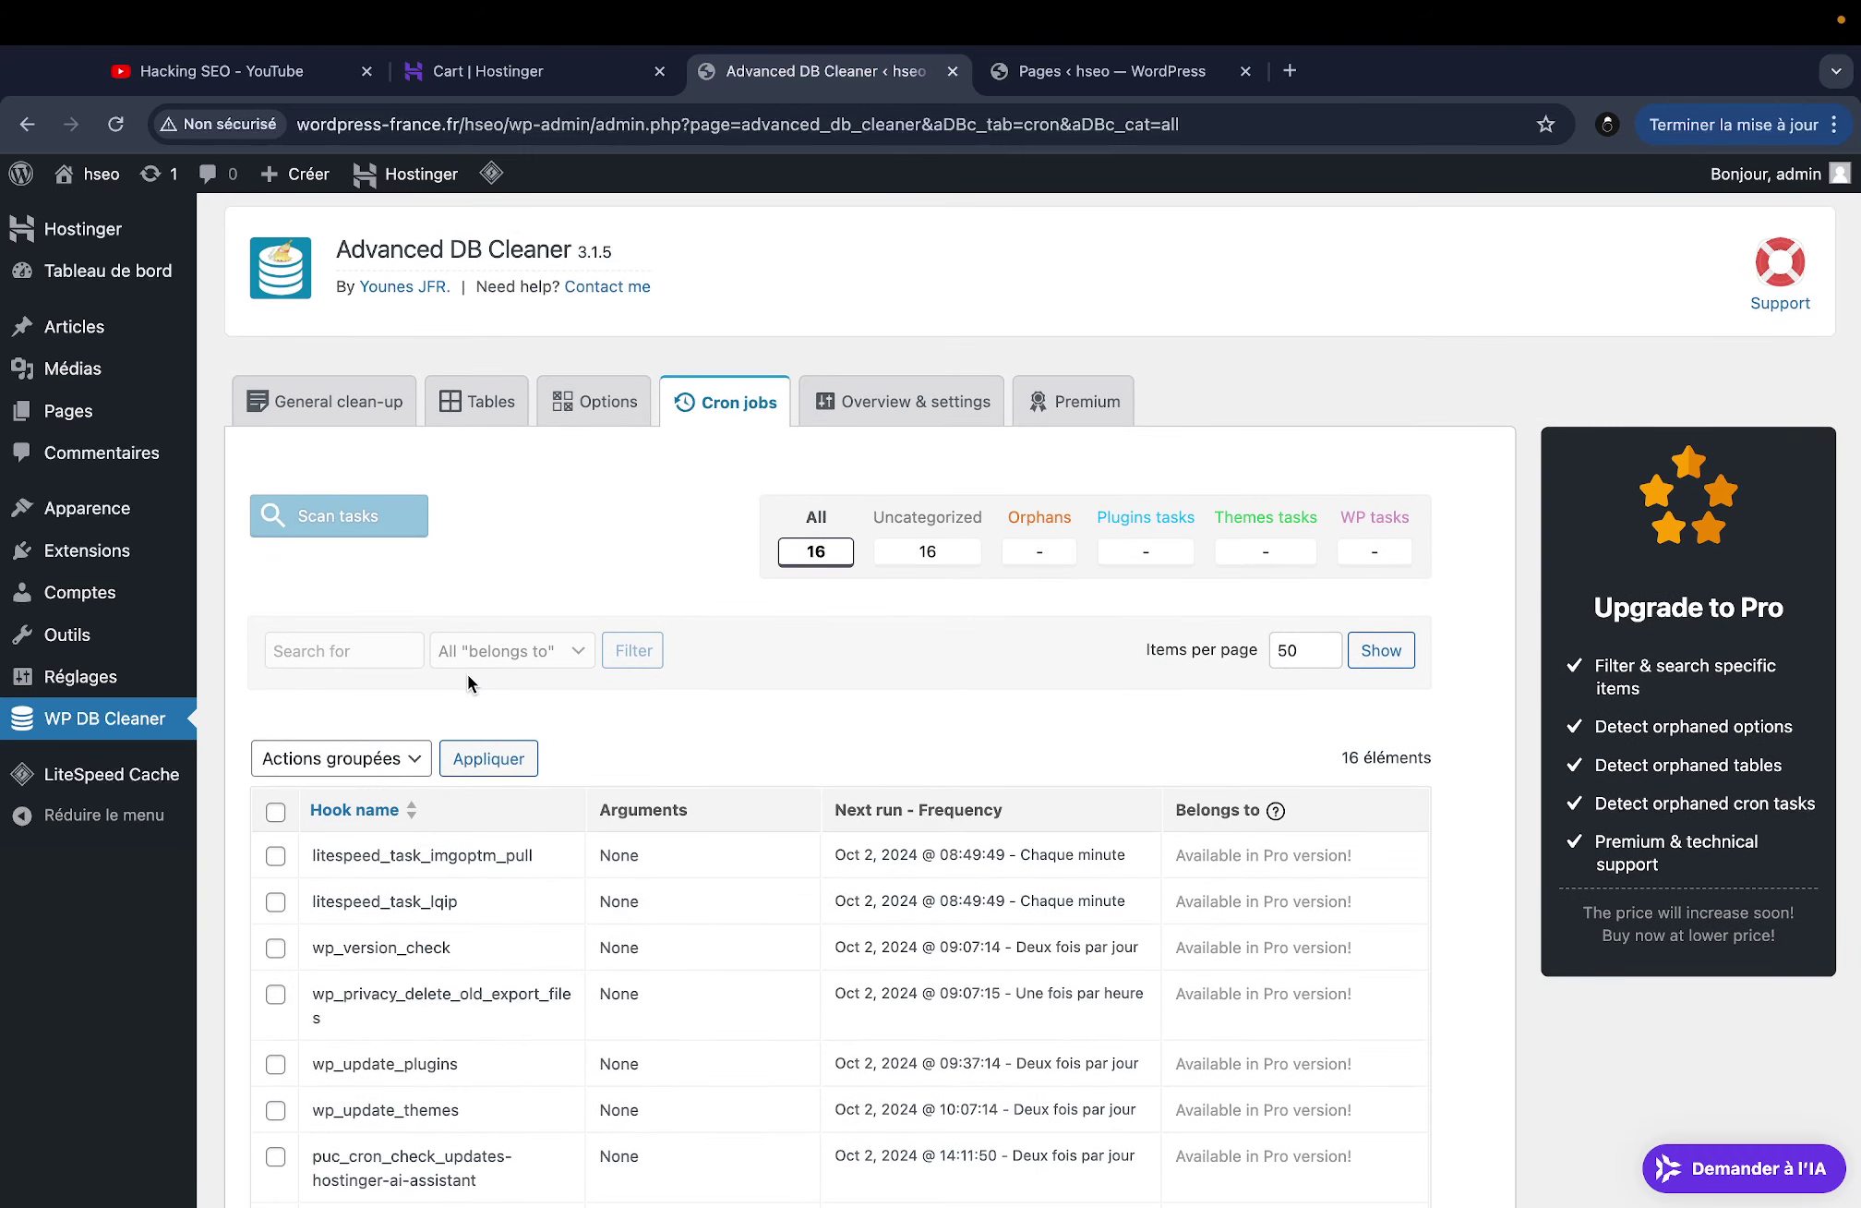
scroll(467, 682, down, 1)
Open the plugin's overview and settings and check the WordPress version and database size
click(900, 373)
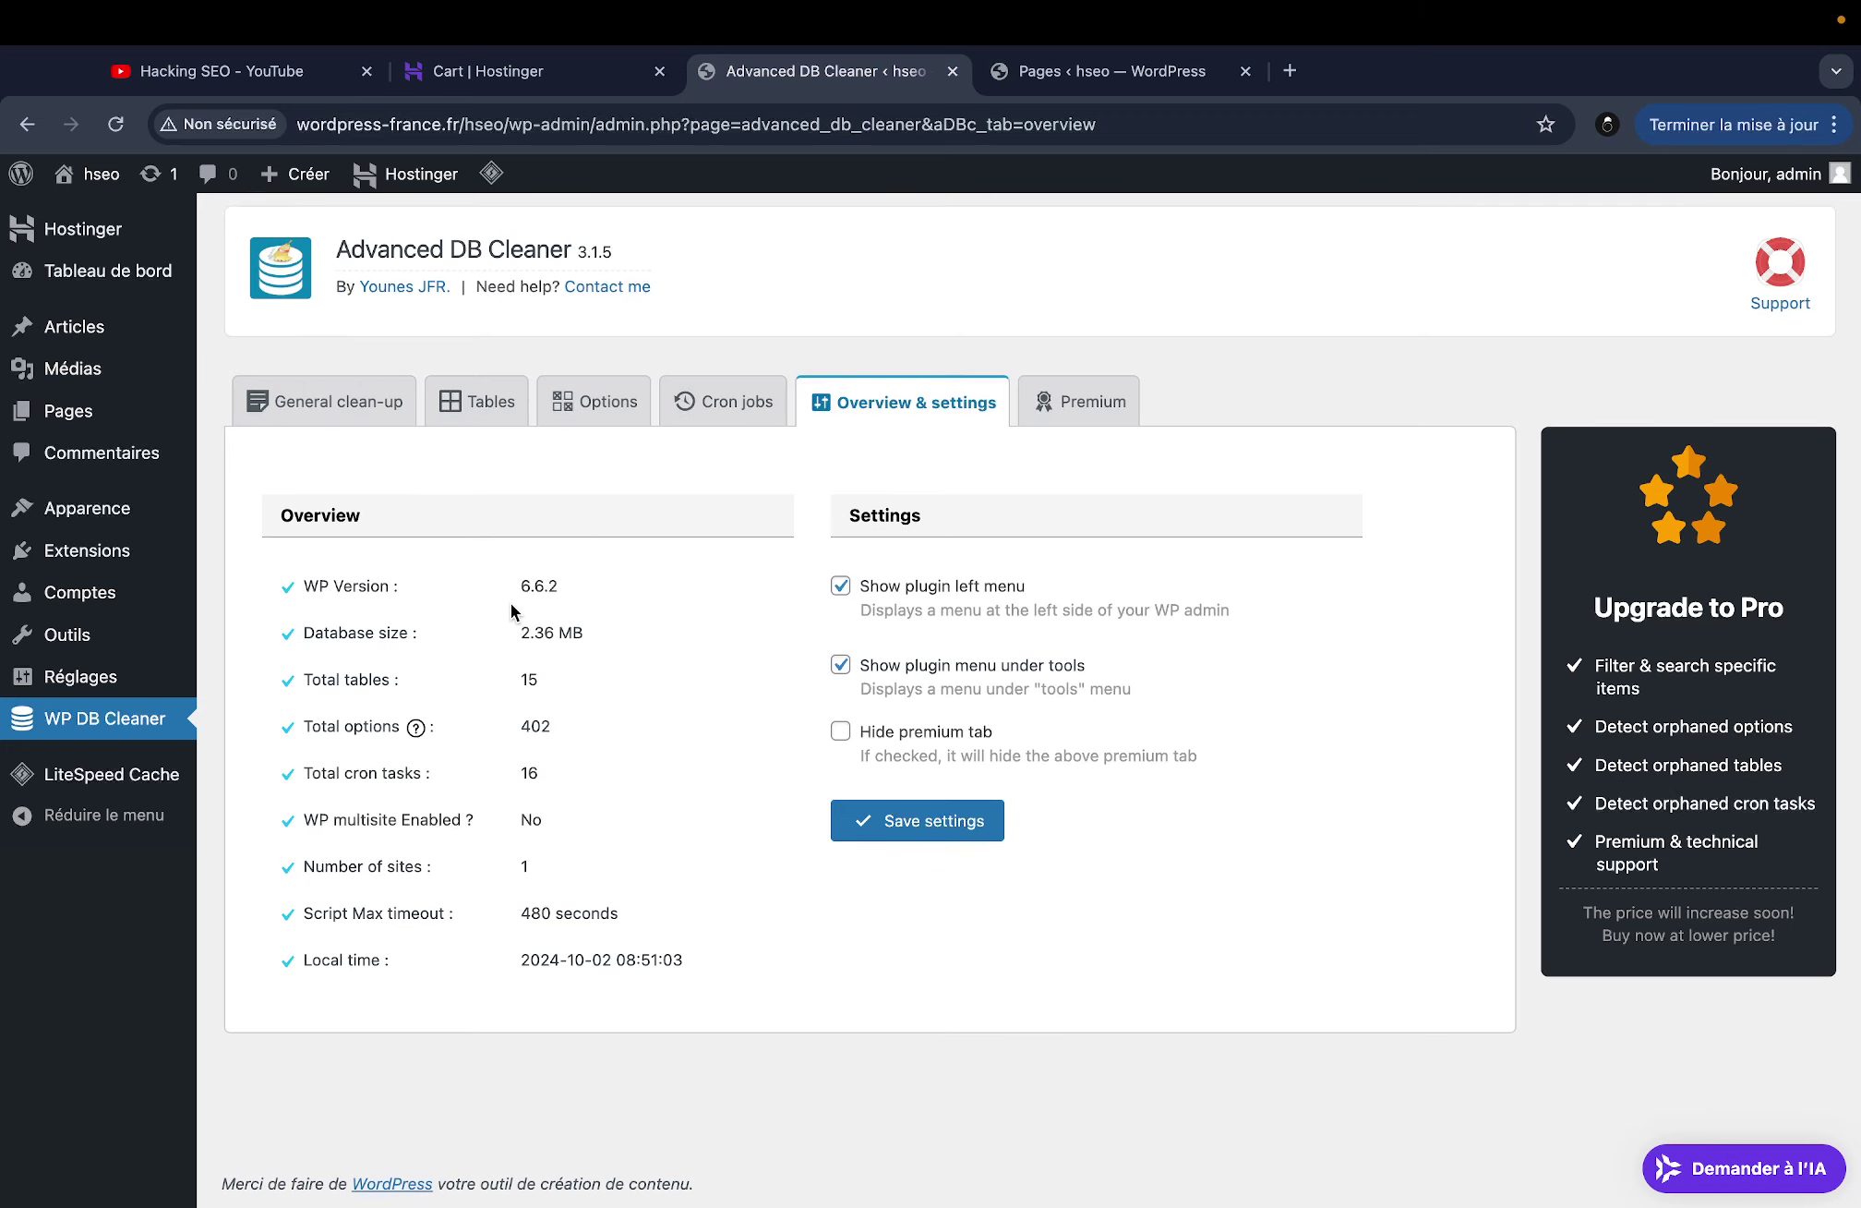
click(602, 587)
drag(566, 604, 618, 632)
click(594, 627)
click(634, 633)
click(526, 634)
click(647, 631)
Check the total options, total cron tasks, script max timeout and local time in the overview
triple_click(588, 723)
click(563, 749)
click(599, 781)
drag(305, 923, 467, 923)
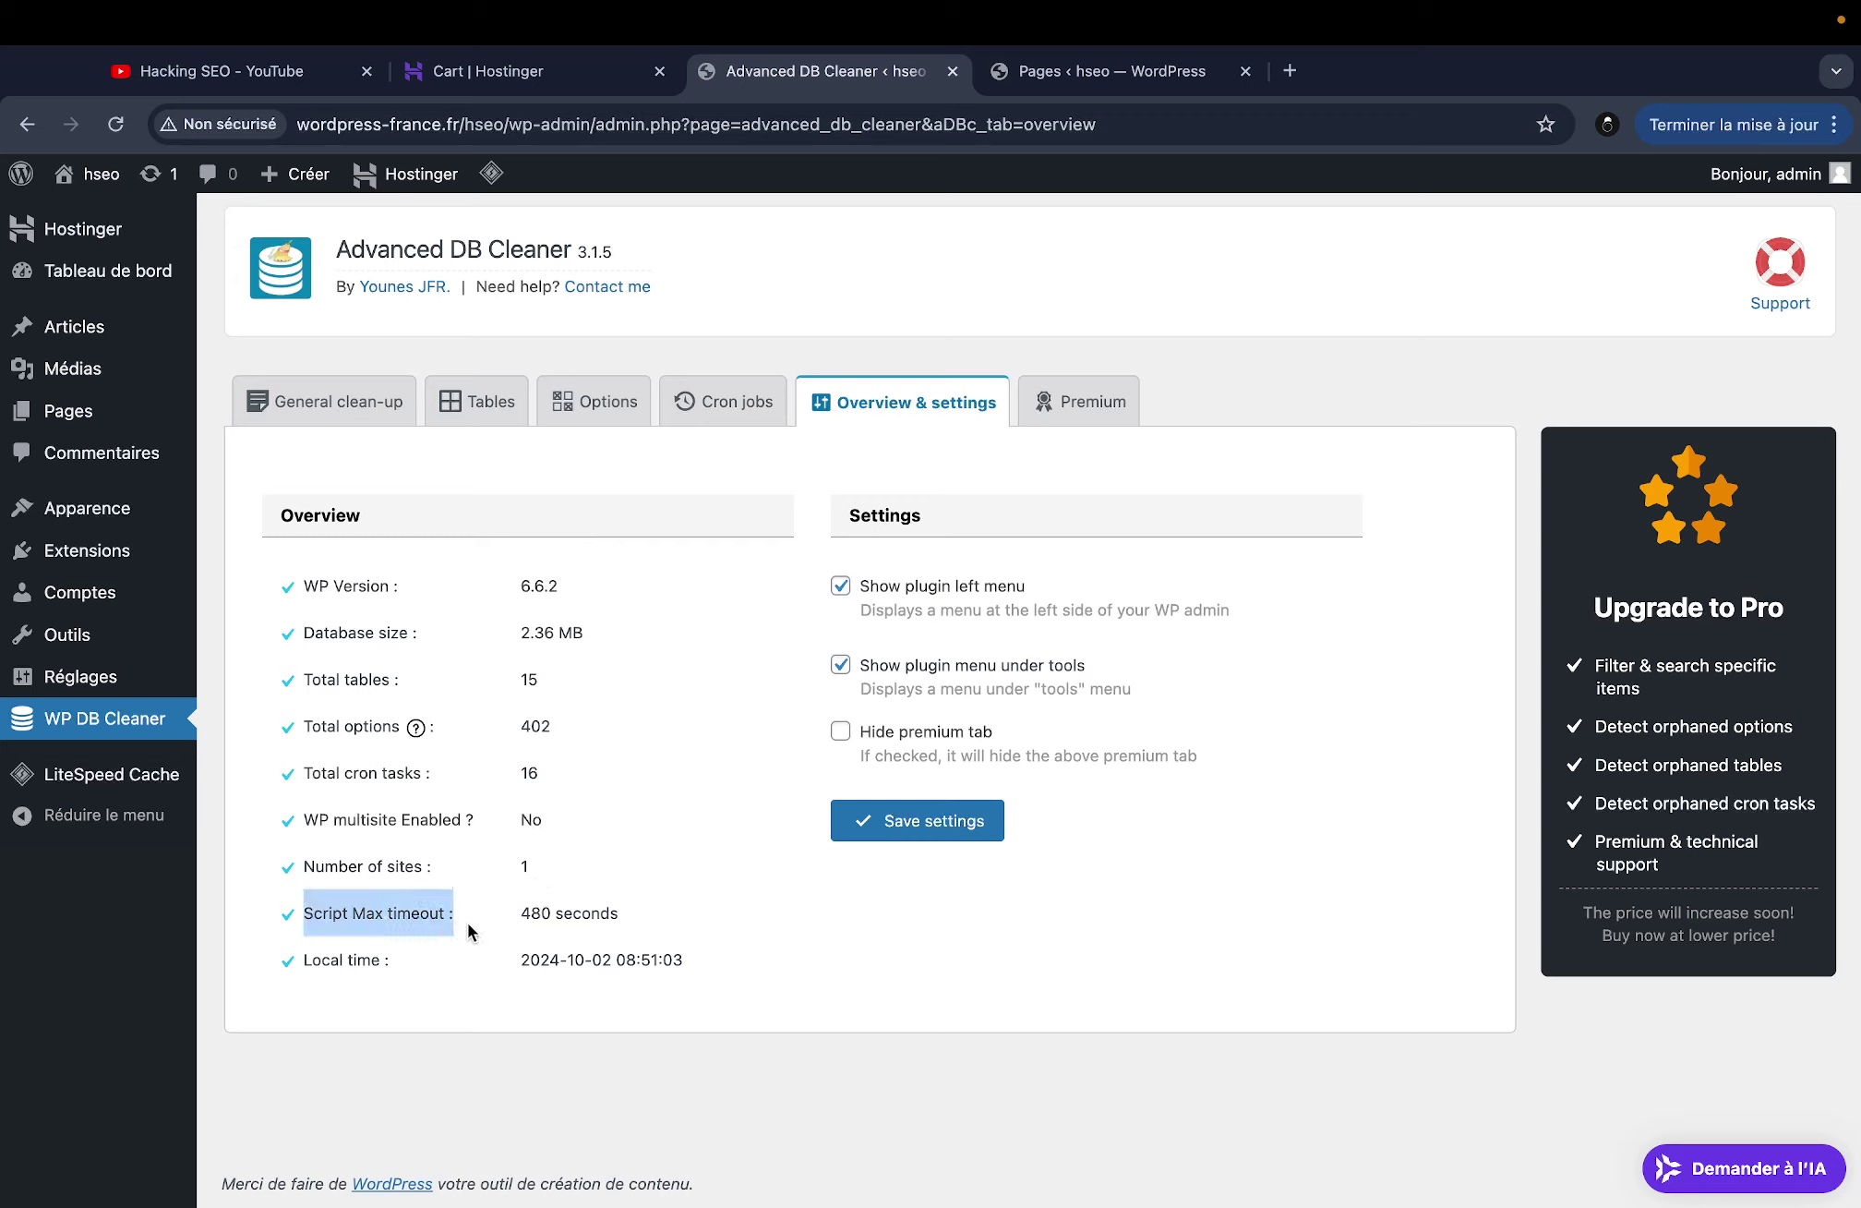
click(467, 923)
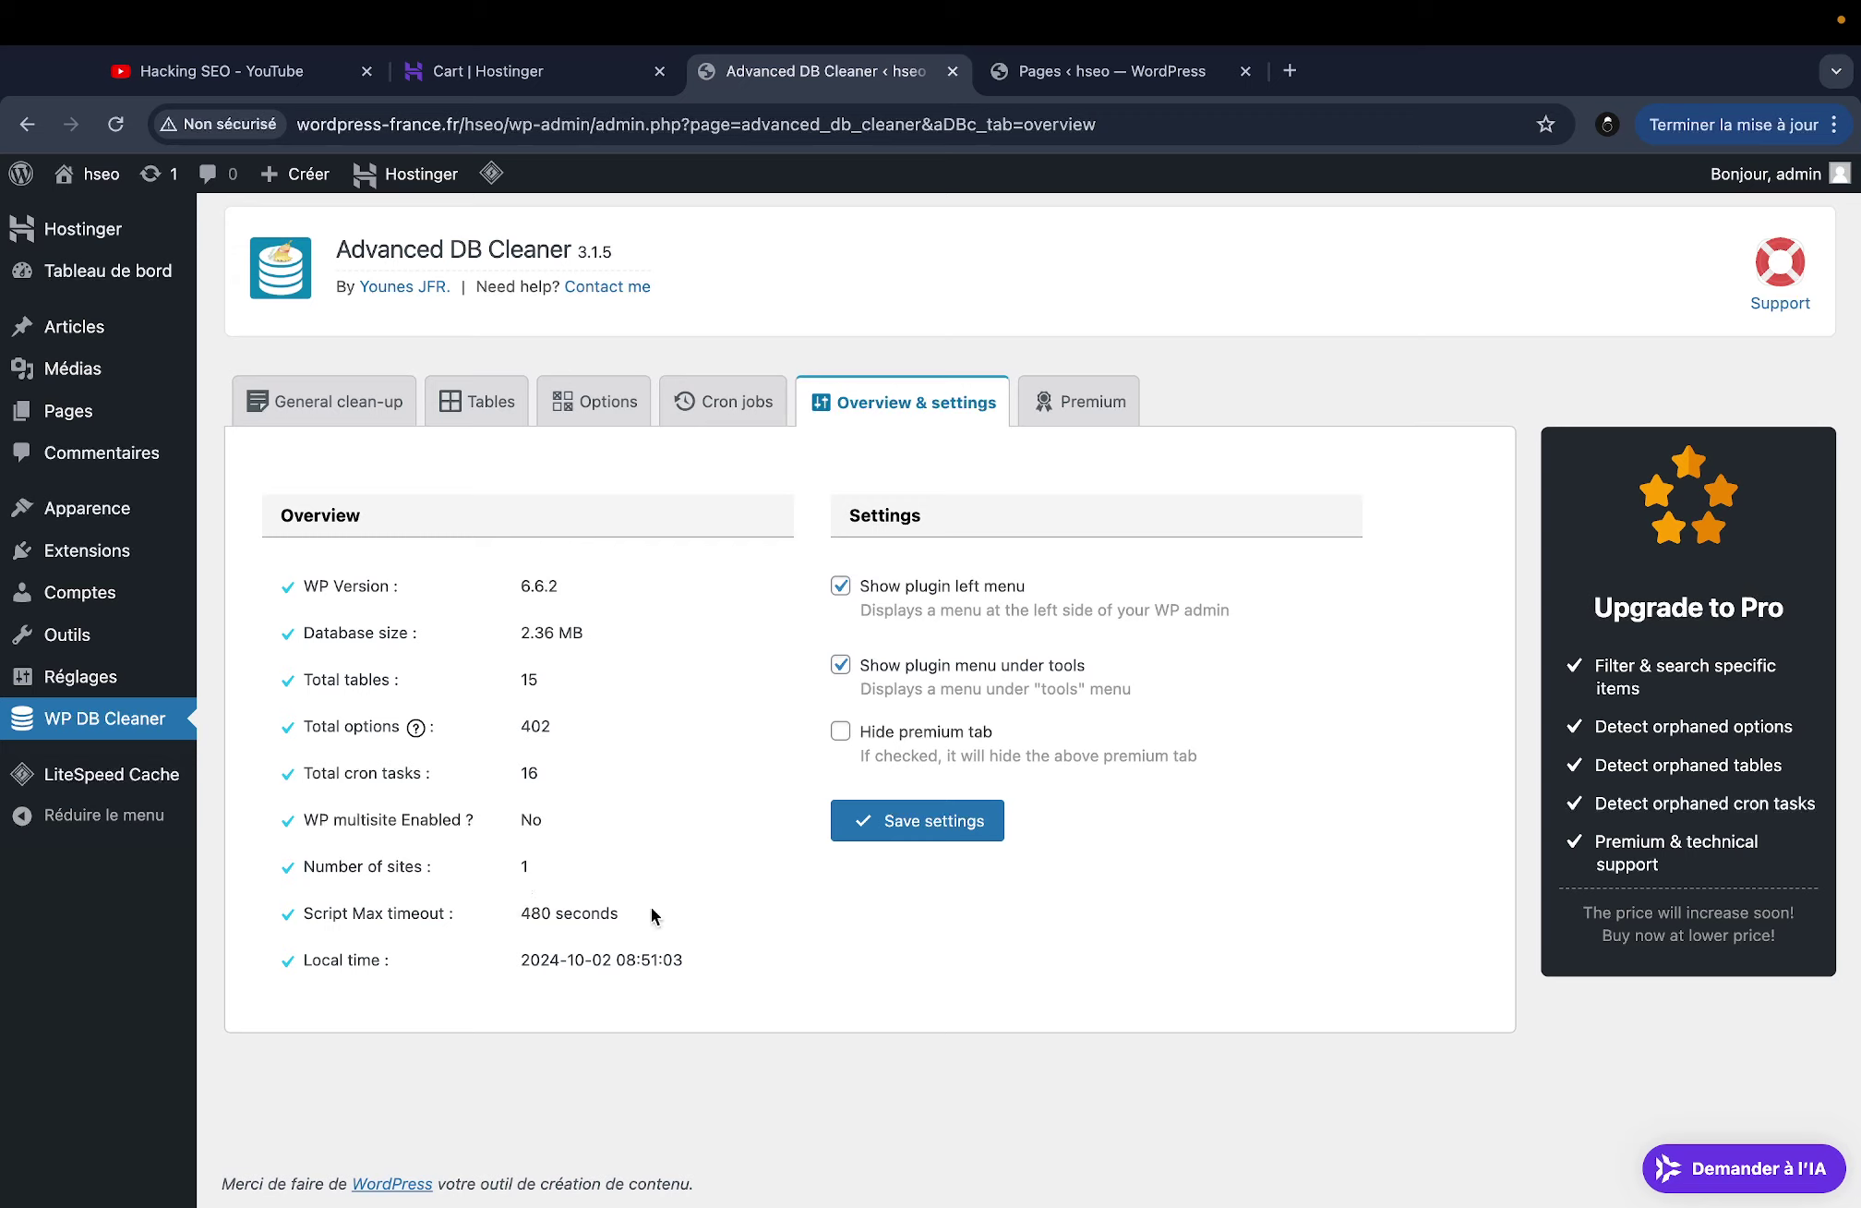
drag(527, 960, 774, 960)
click(626, 960)
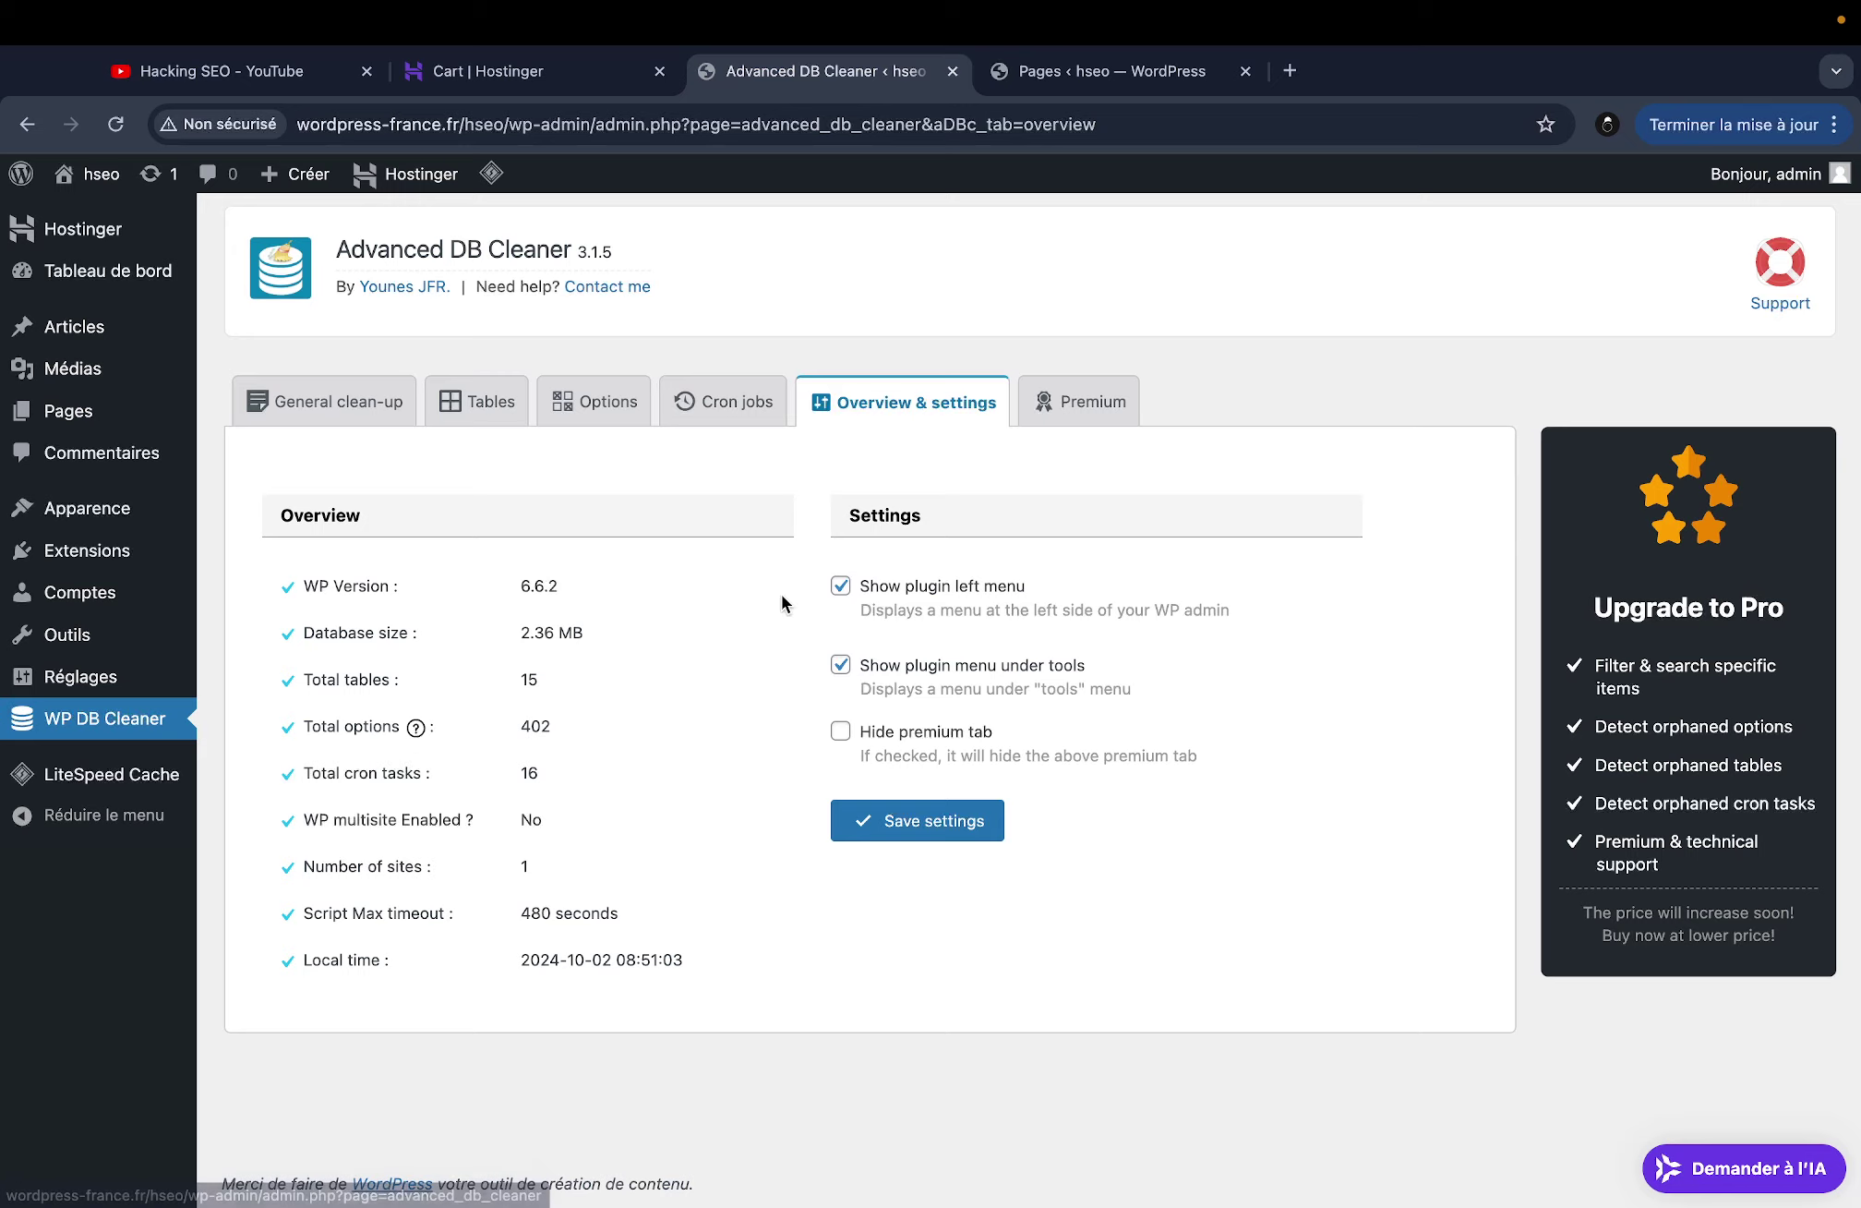
Reload the plugin's overview and return to the general clean-up list of elements
click(990, 402)
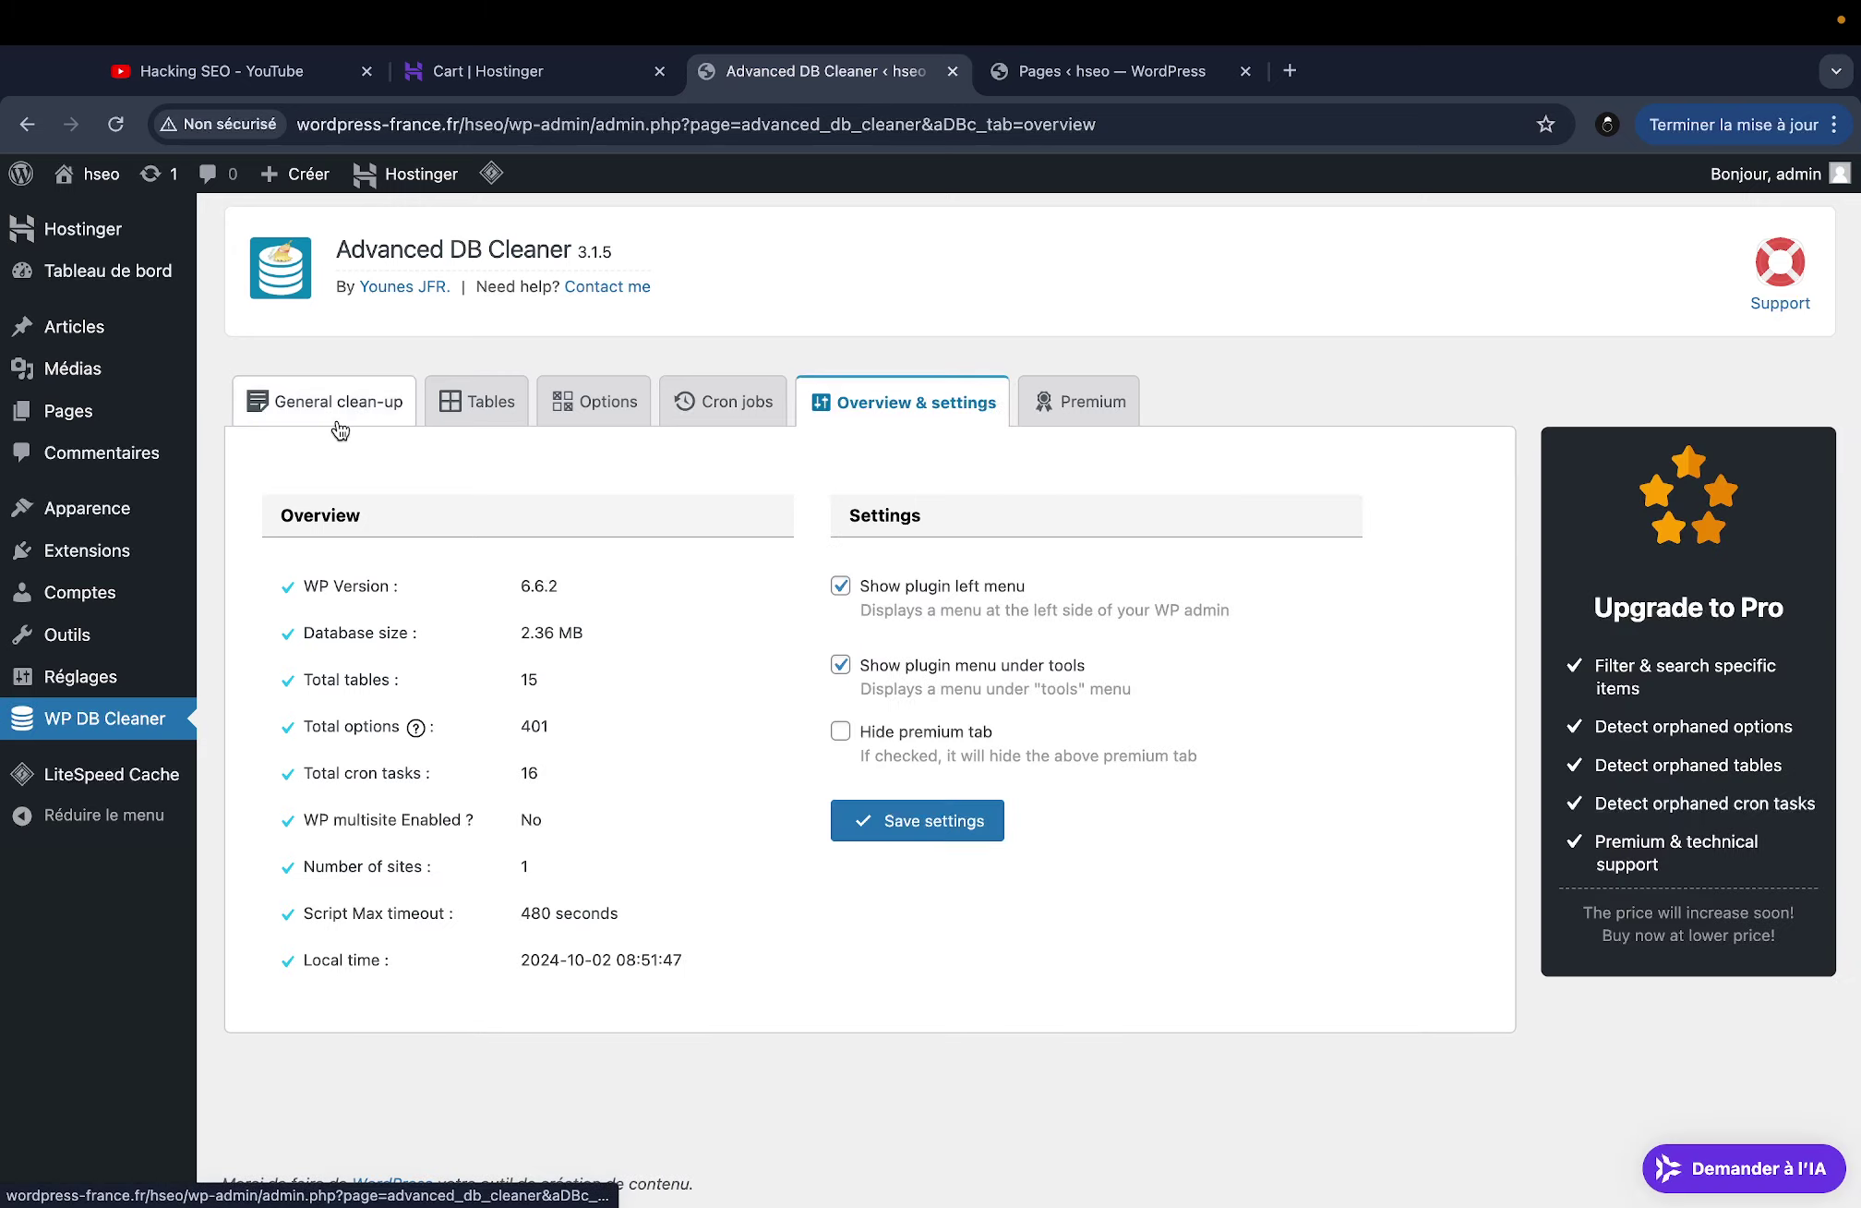
click(340, 428)
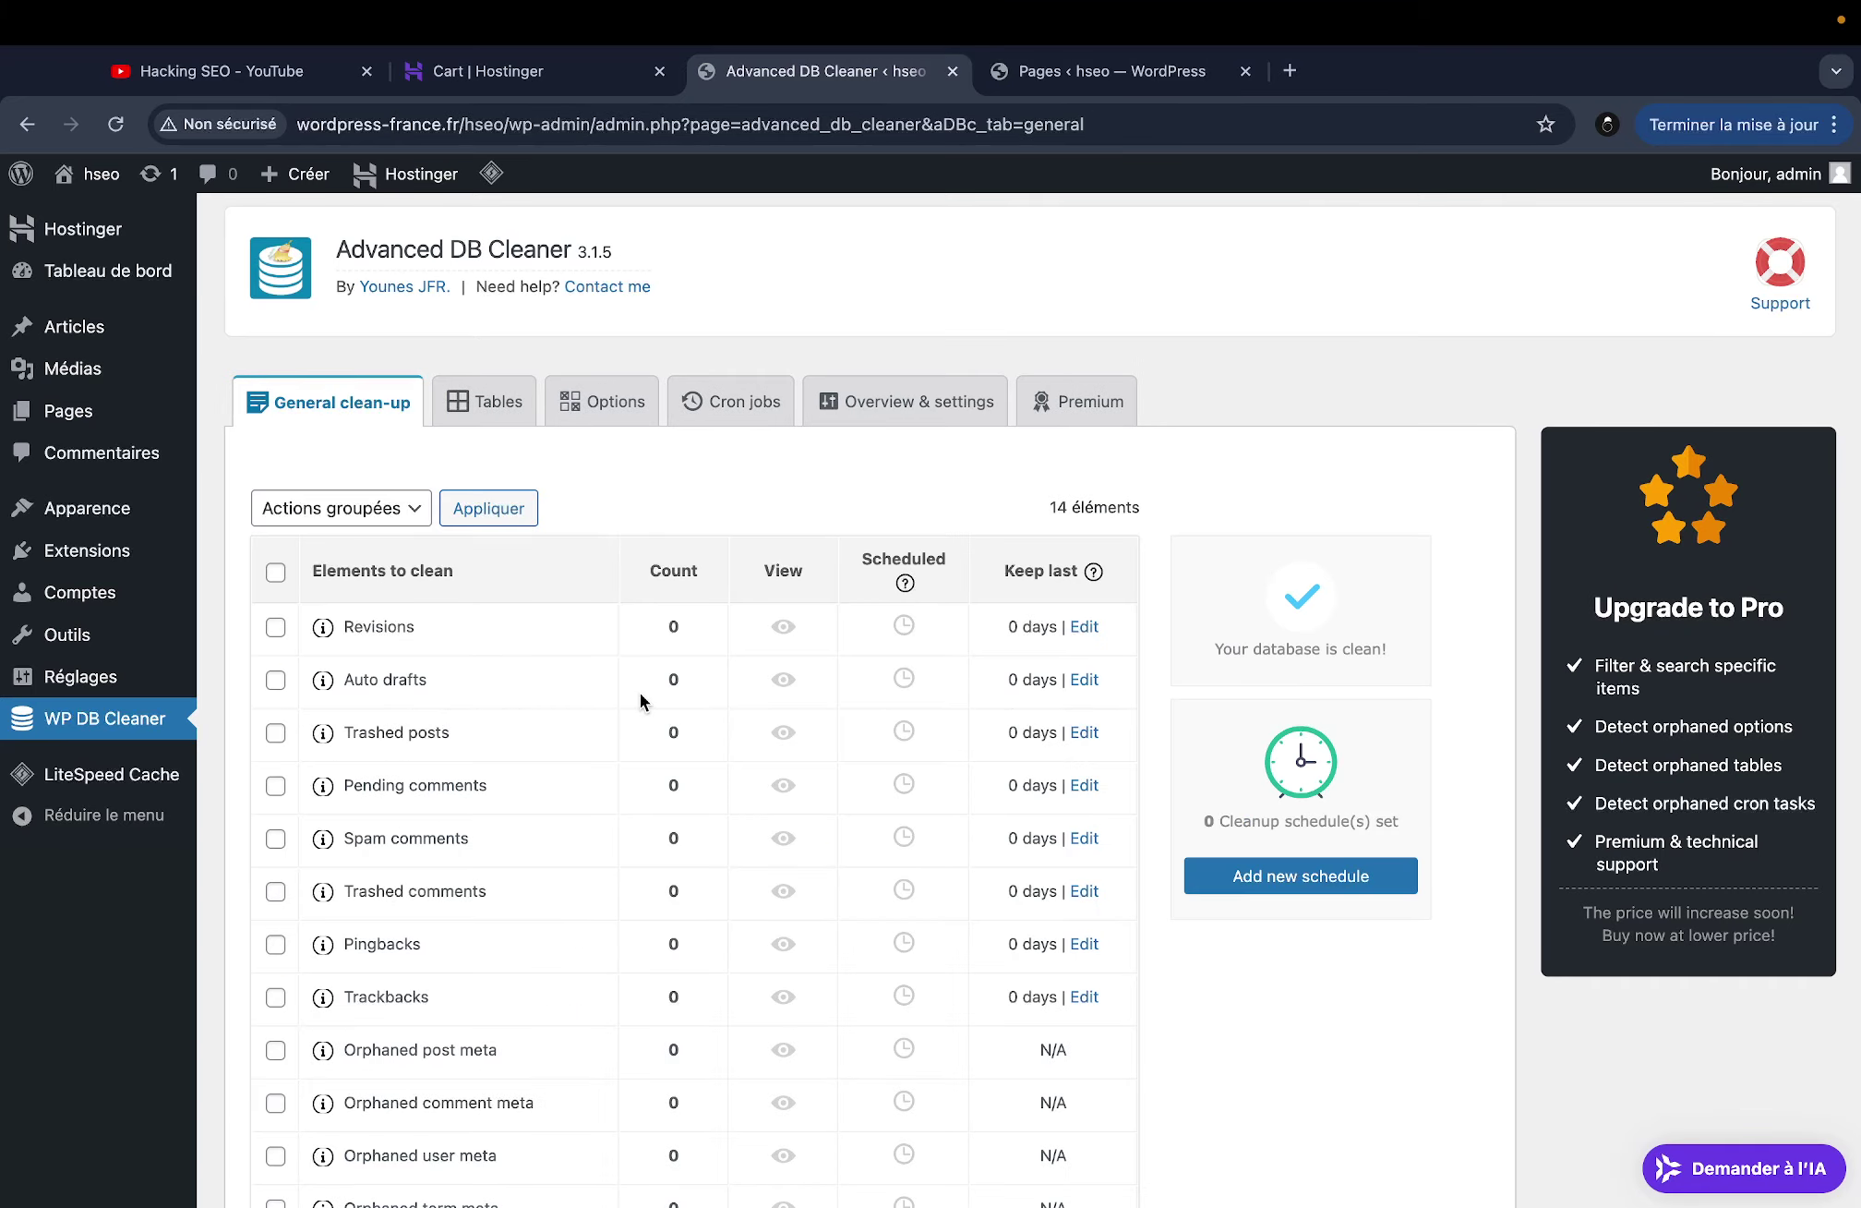